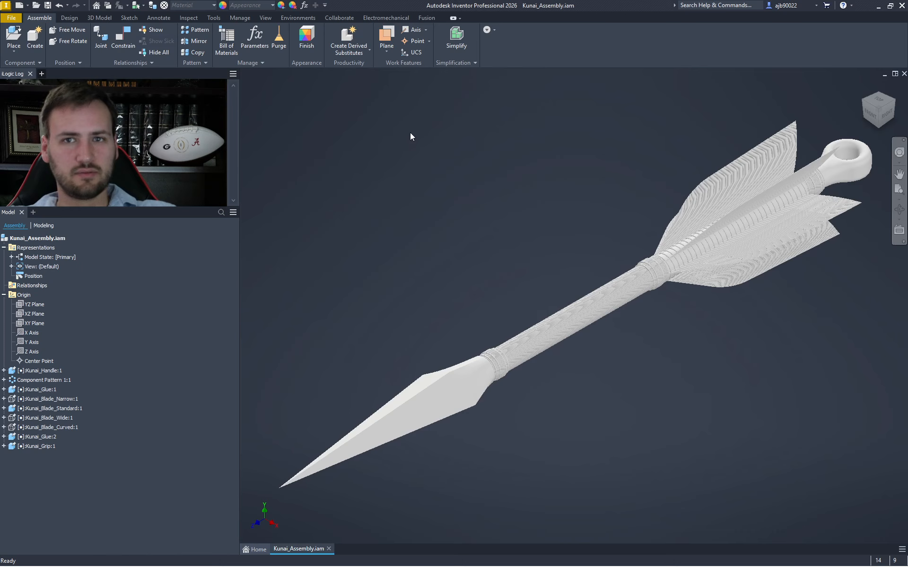
- Start saving a copy of the Kunai assembly and choose the Kunai project's STP folder as the destination
click(17, 20)
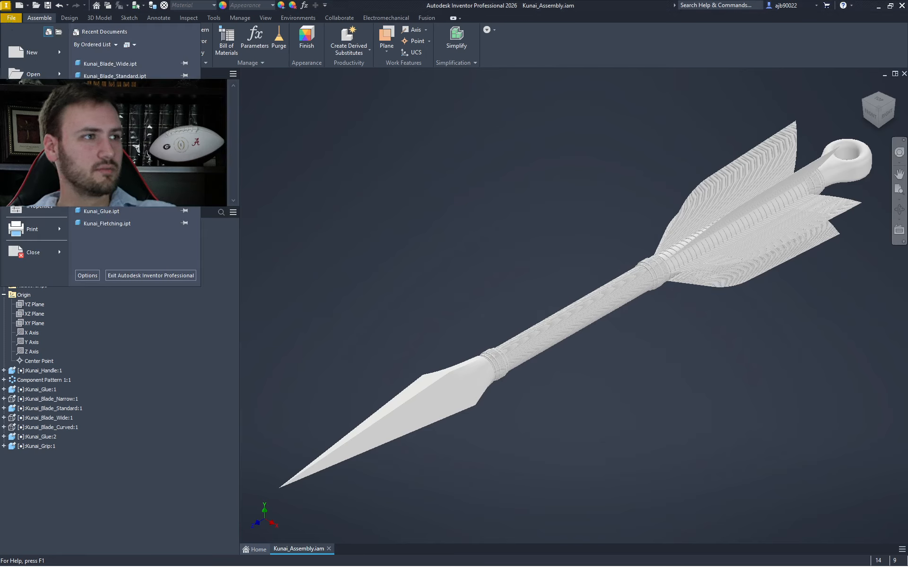
mouse_move(34, 119)
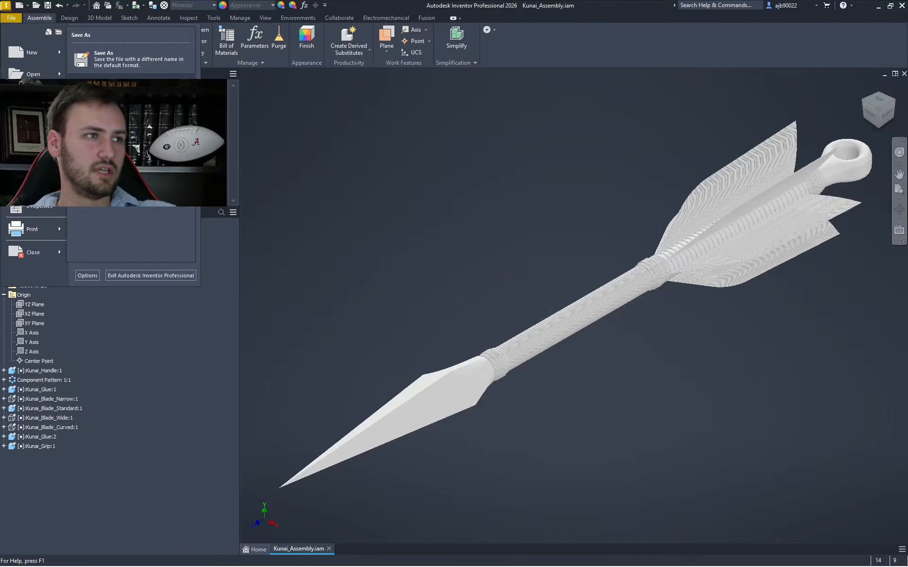
click(130, 87)
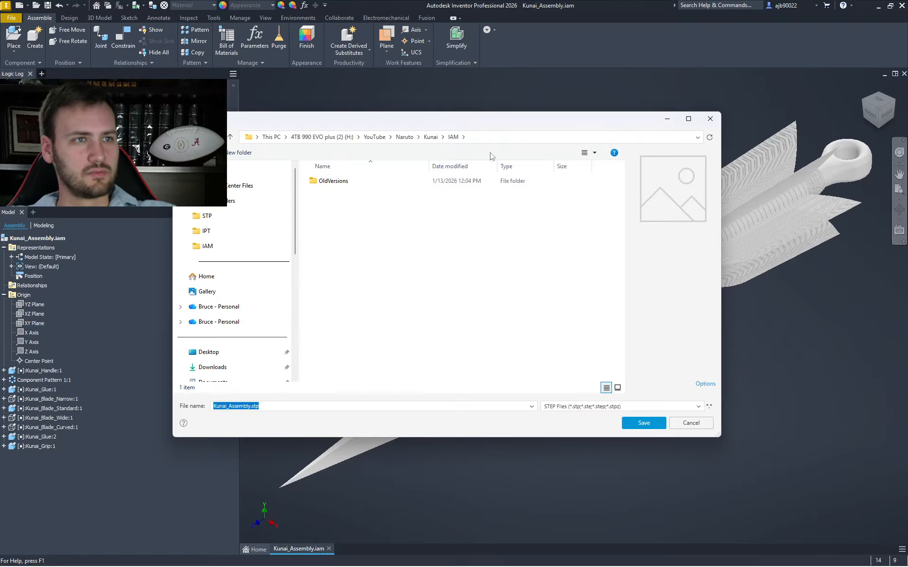
click(430, 136)
click(326, 235)
double_click(336, 238)
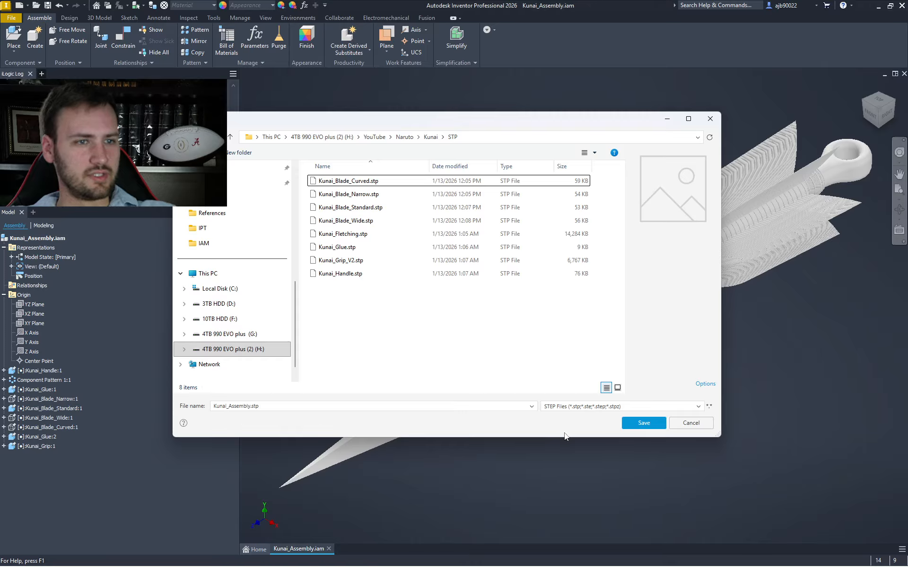
- Review the file formats offered for the assembly copy and set the format to Autodesk Inventor Assemblies (*.iam)
click(620, 406)
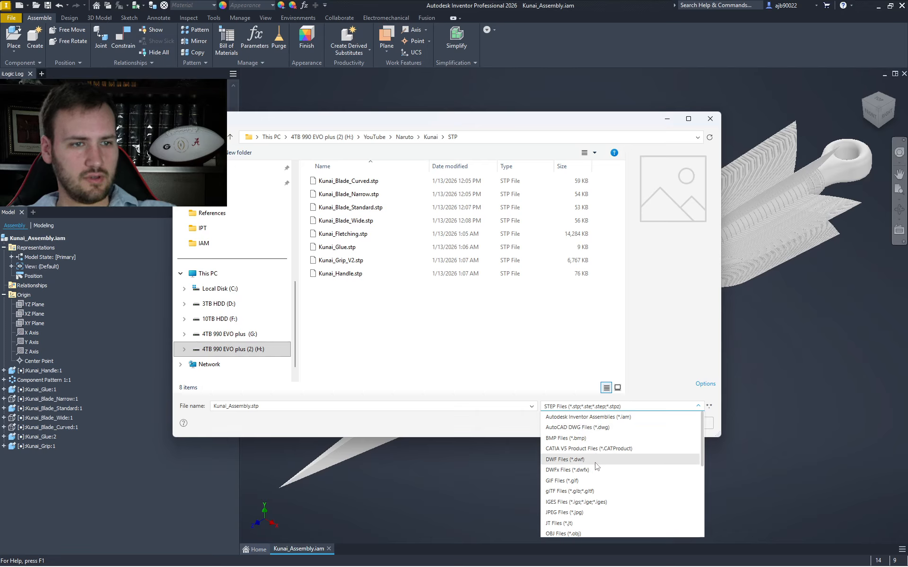
scroll(597, 467, down, 1)
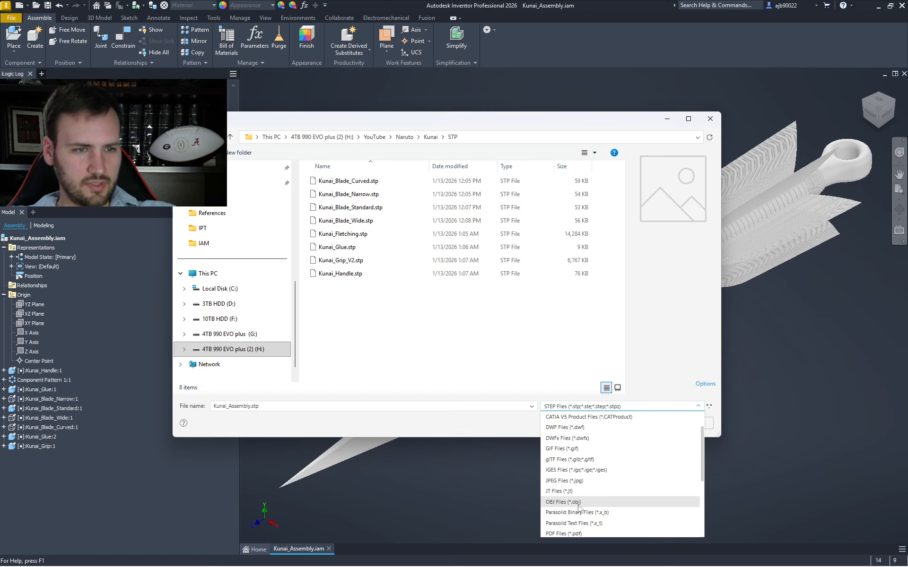
scroll(588, 500, down, 1)
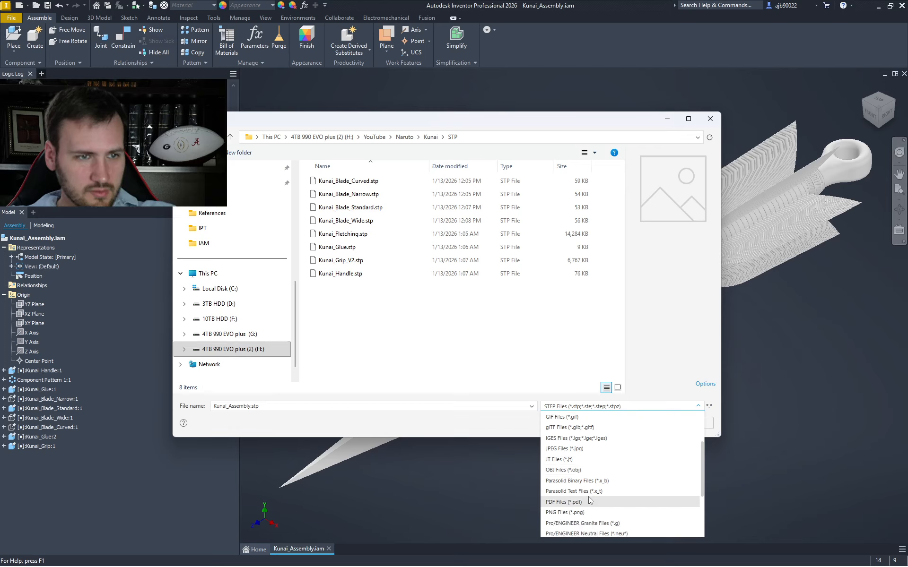
scroll(588, 501, down, 2)
scroll(588, 500, down, 1)
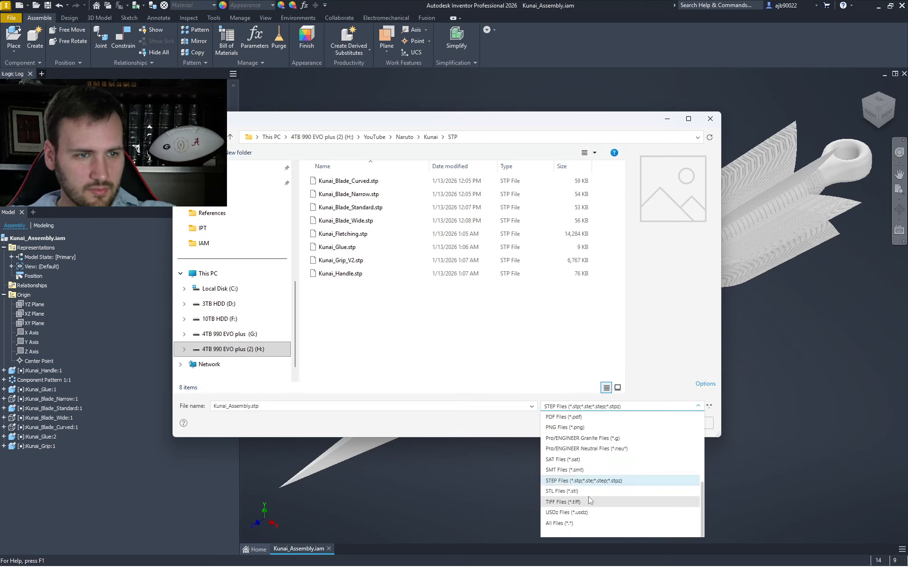
scroll(589, 500, up, 5)
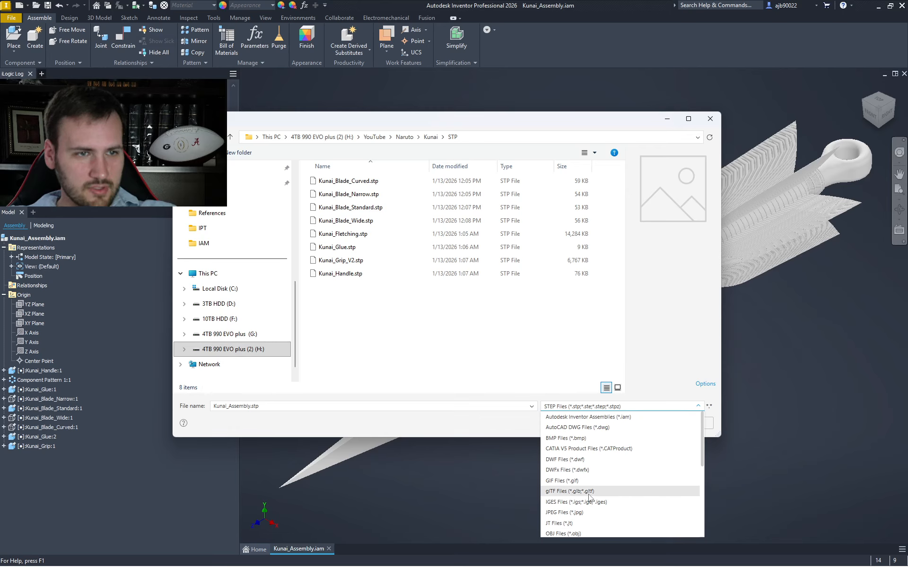
click(587, 417)
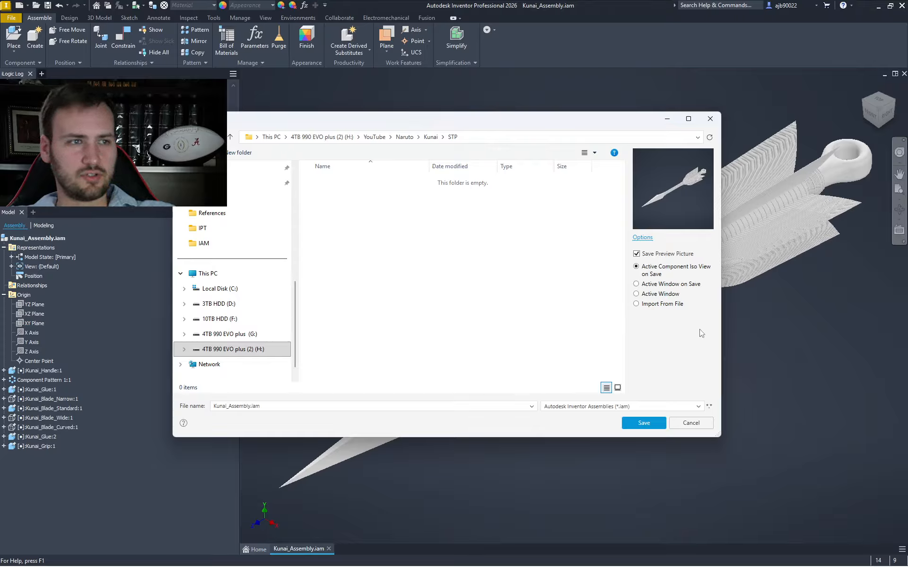
- Set the copy's format to STEP and save it as Kunai_Assembly.stp in the STP folder
click(568, 407)
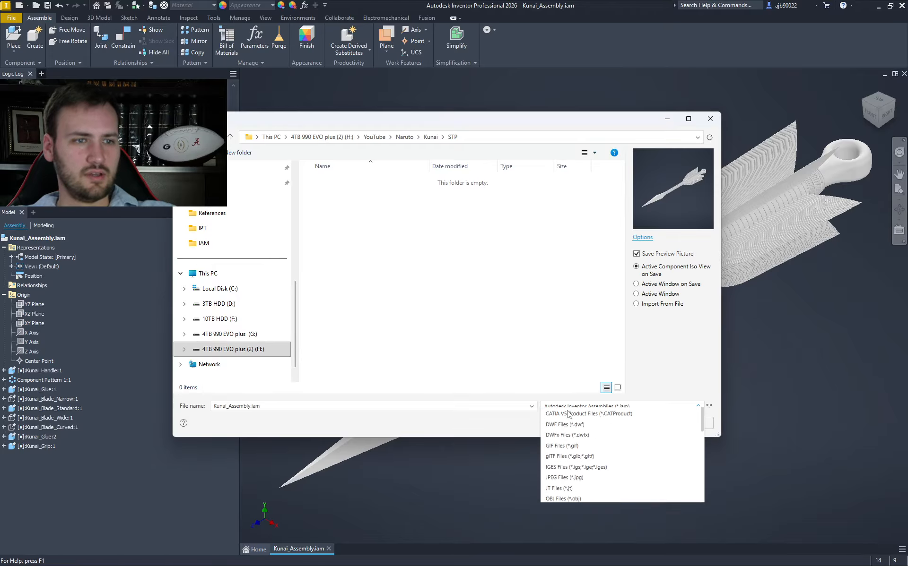
scroll(567, 454, down, 4)
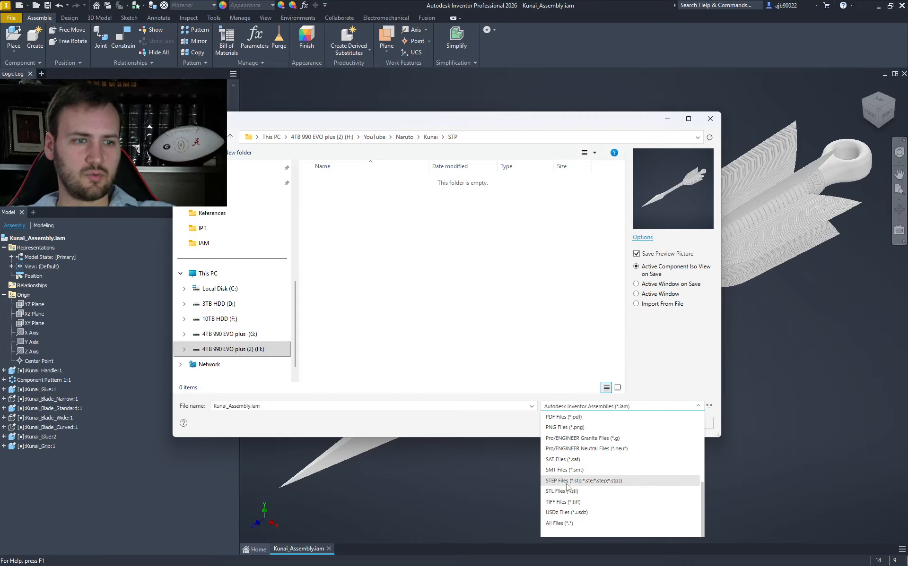
click(567, 482)
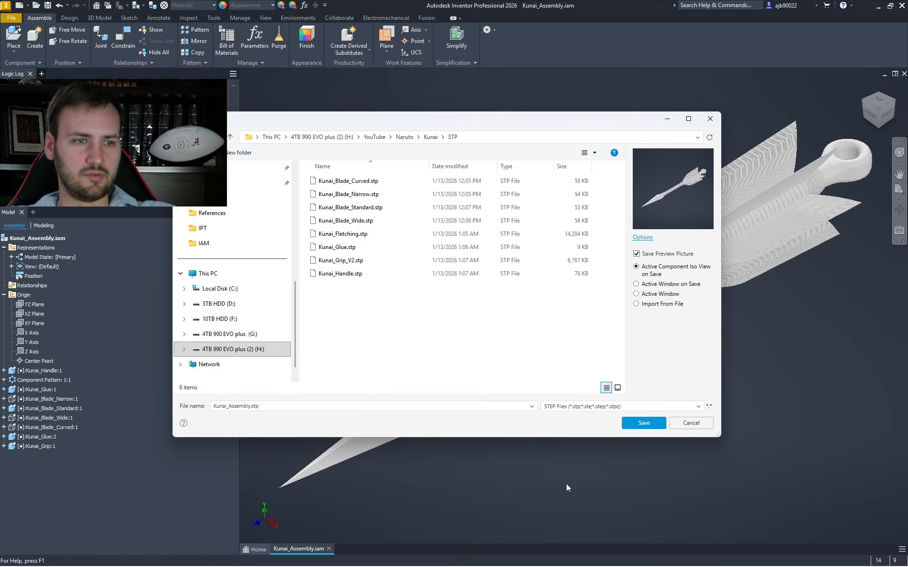
click(643, 424)
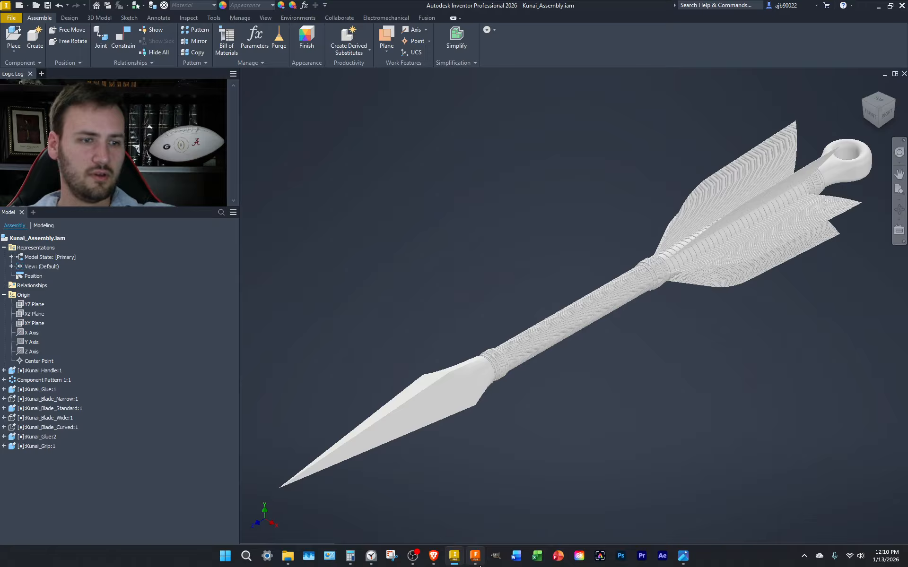
- Switch to Autodesk Fusion and show the Naruto project's files beside the empty Kunai design
click(474, 563)
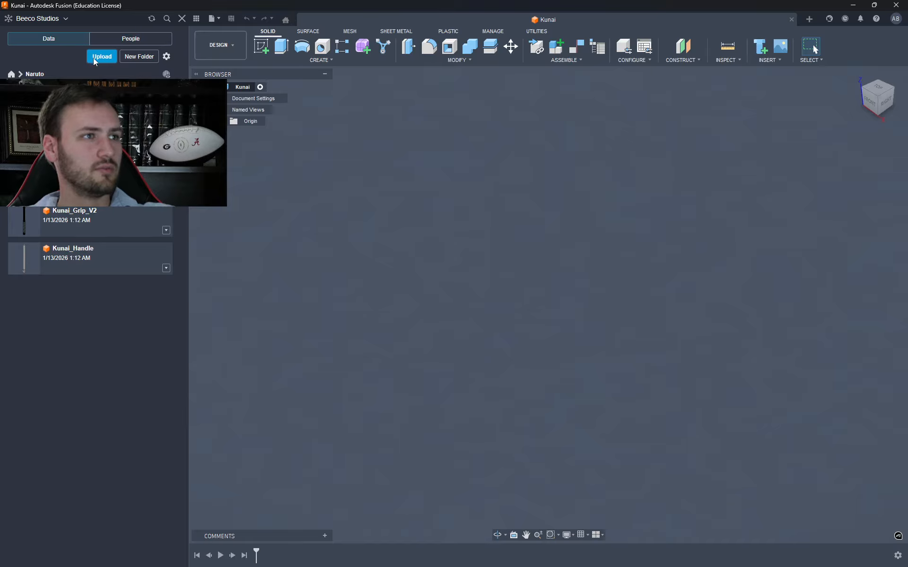
click(182, 19)
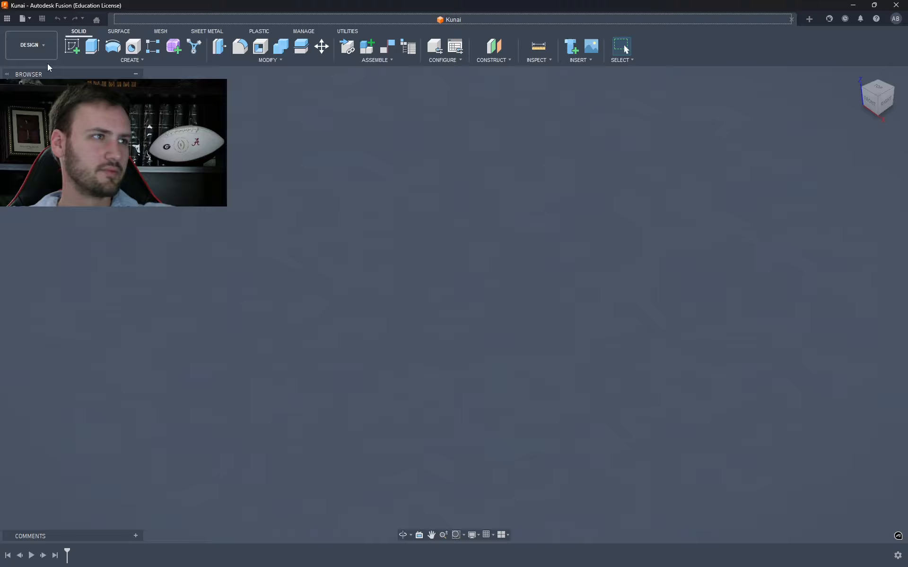
click(10, 22)
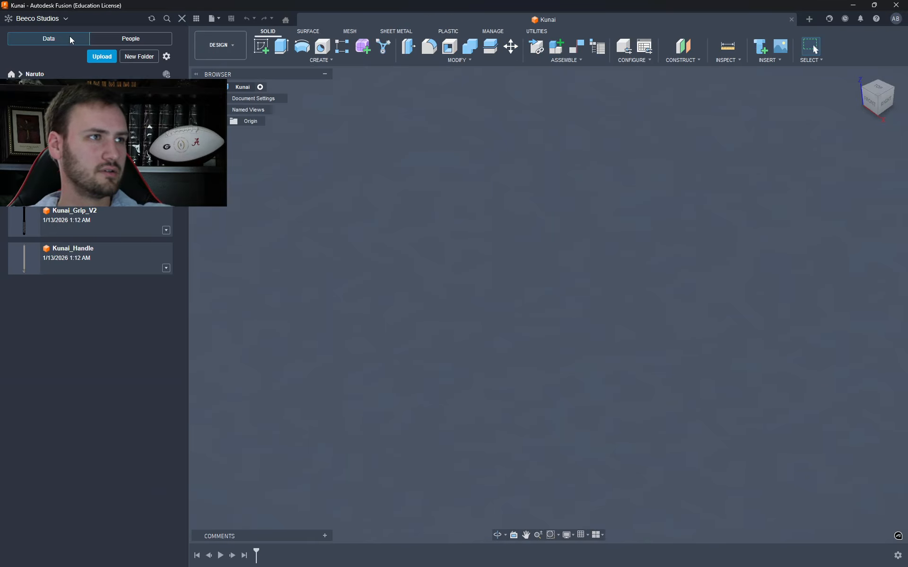
- Upload the STEP files Kunai_Blade_Curved, Kunai_Blade_Narrow, Kunai_Blade_Standard and Kunai_Blade_Wide from the STP folder to the Naruto project
click(97, 55)
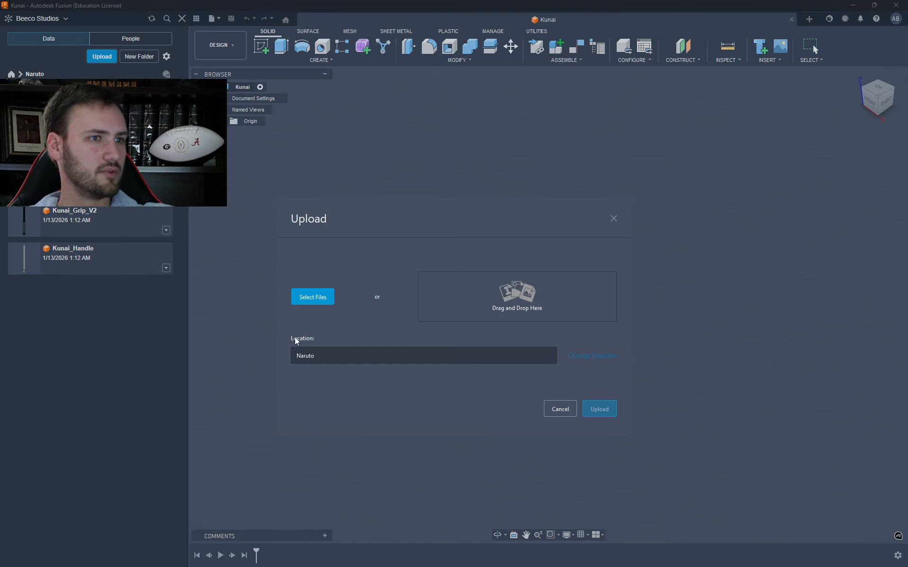
click(317, 299)
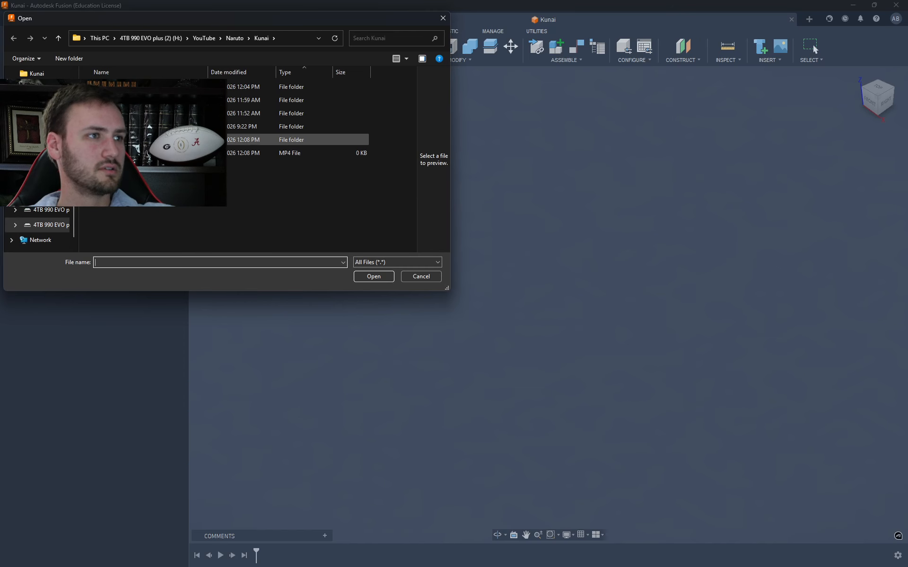
double_click(142, 139)
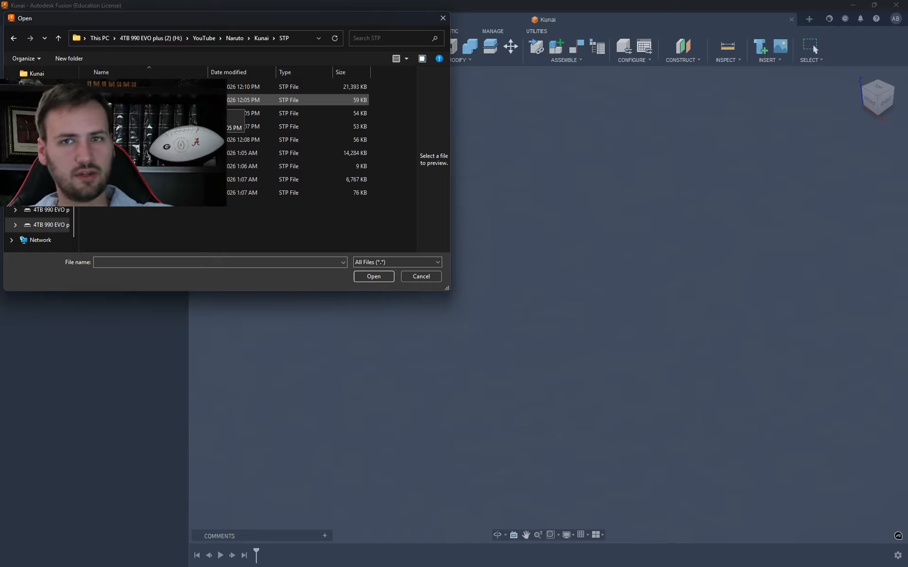
click(151, 100)
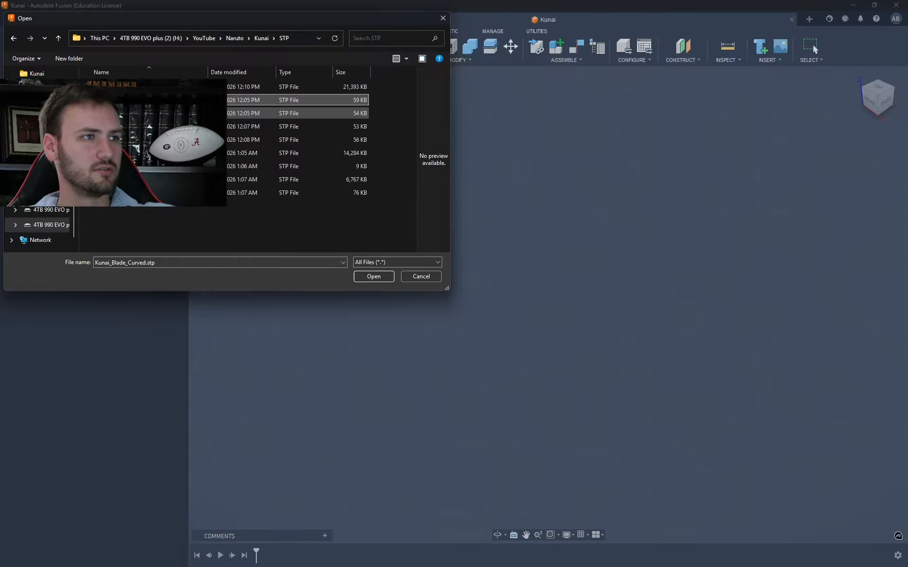
ctrl+click(151, 114)
ctrl+click(150, 127)
ctrl+click(150, 140)
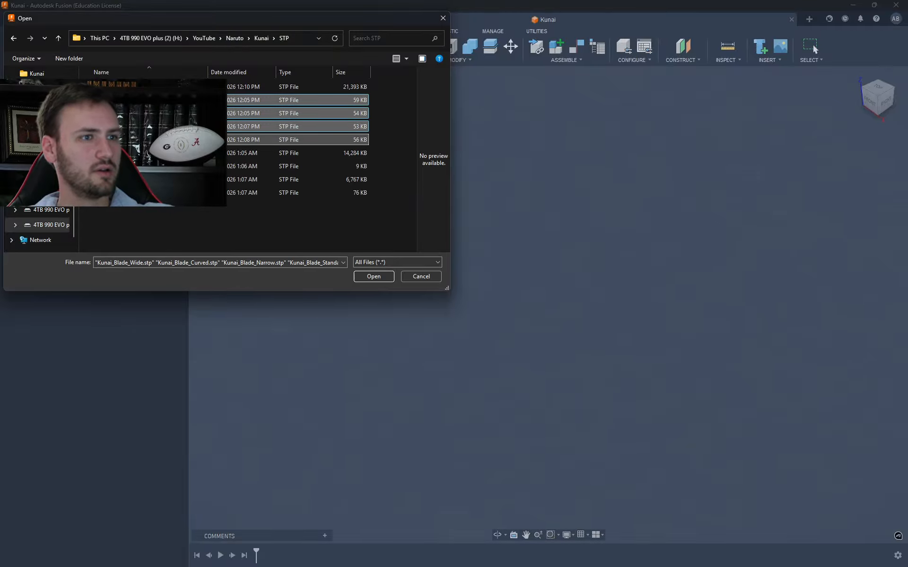
key(Return)
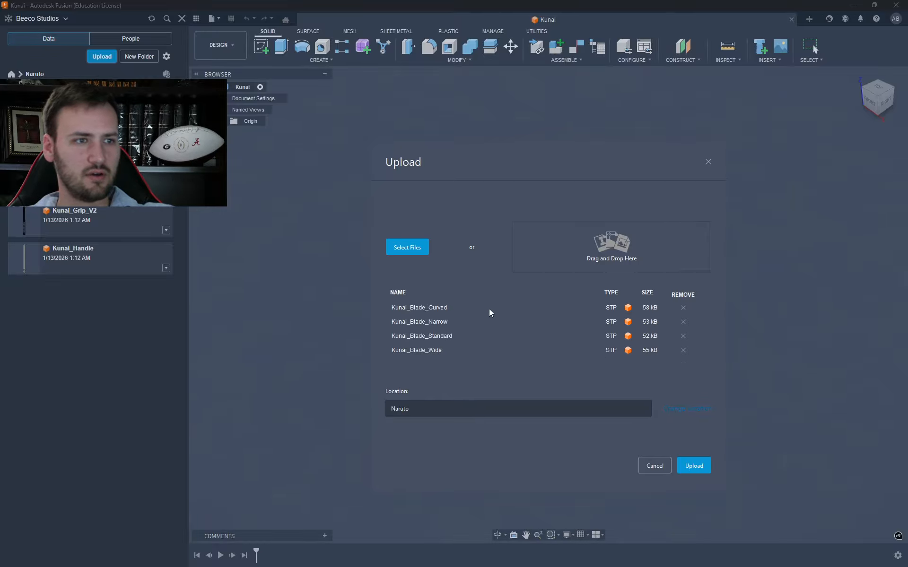
click(698, 467)
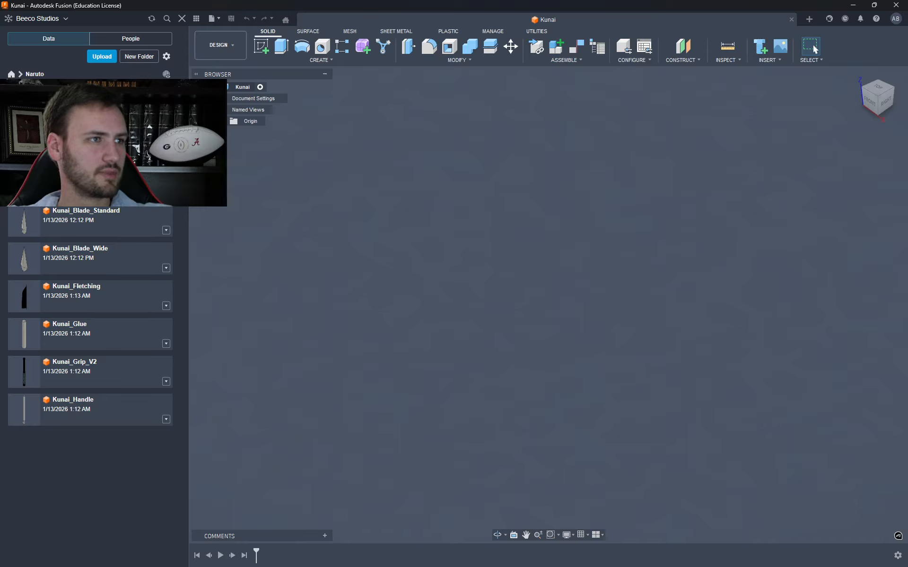
- Inspect the uploaded Kunai_Blade_Narrow and Kunai_Blade_Standard models, viewing the standard blade in the Render workspace as well
drag(116, 226, 98, 184)
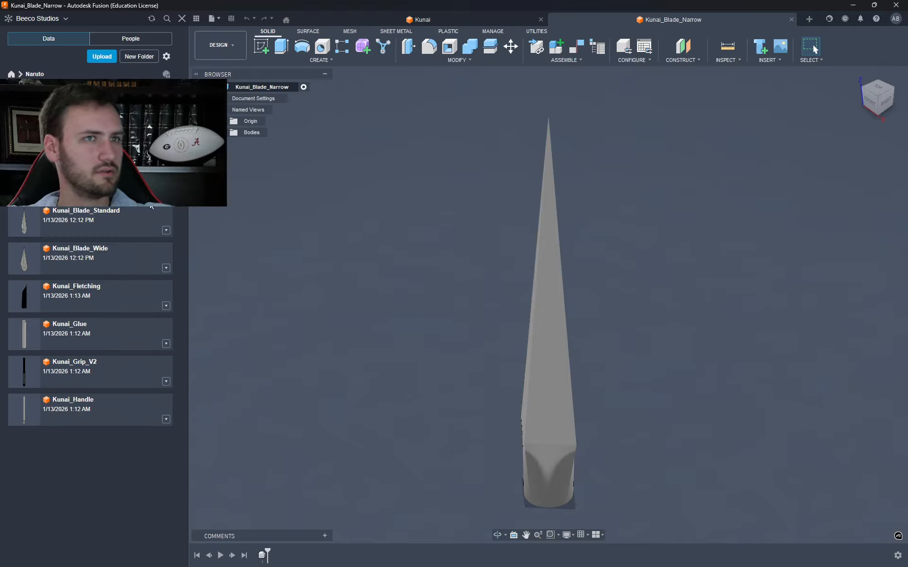
click(792, 19)
double_click(97, 212)
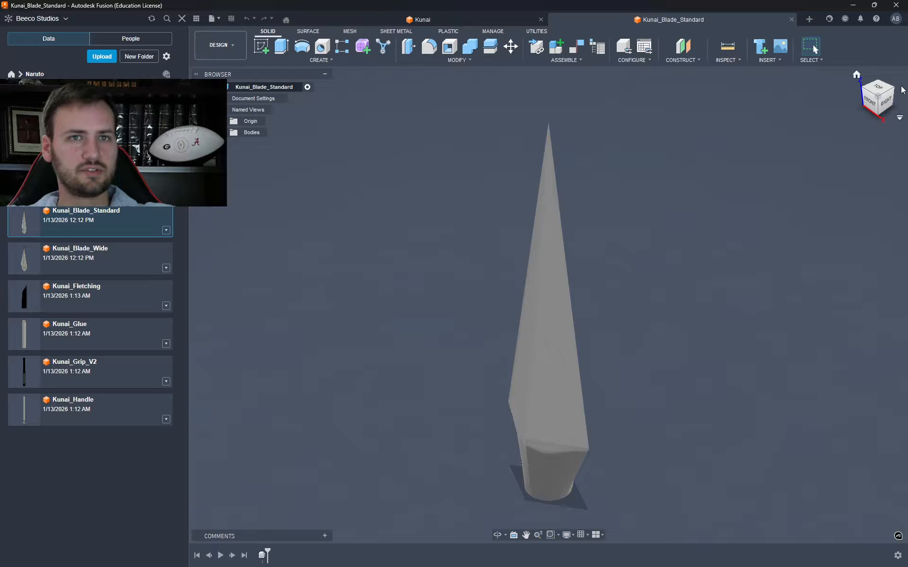
click(869, 107)
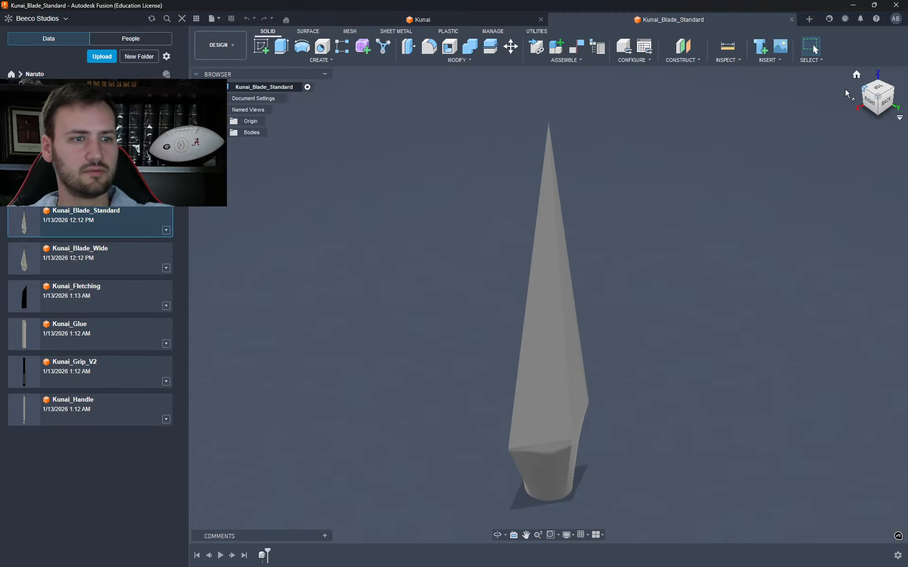
click(226, 52)
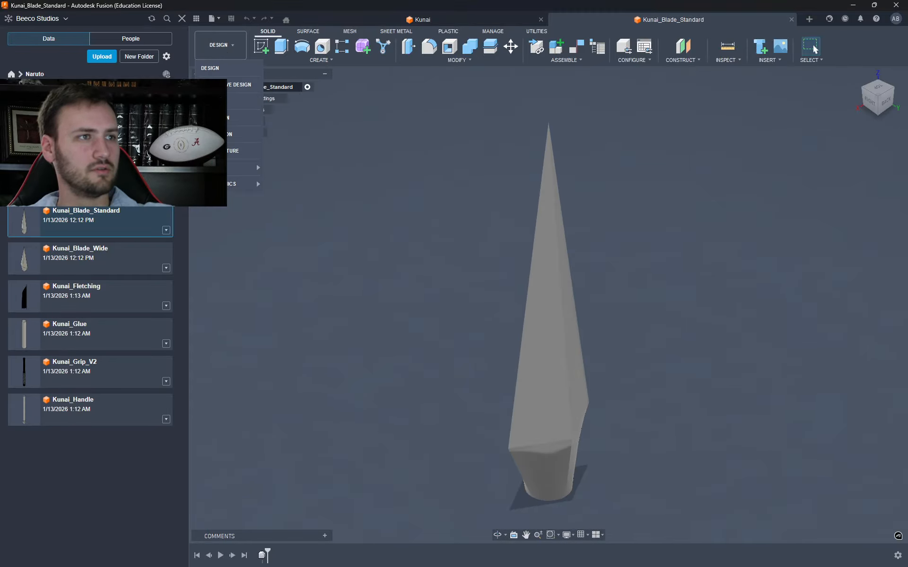
click(216, 102)
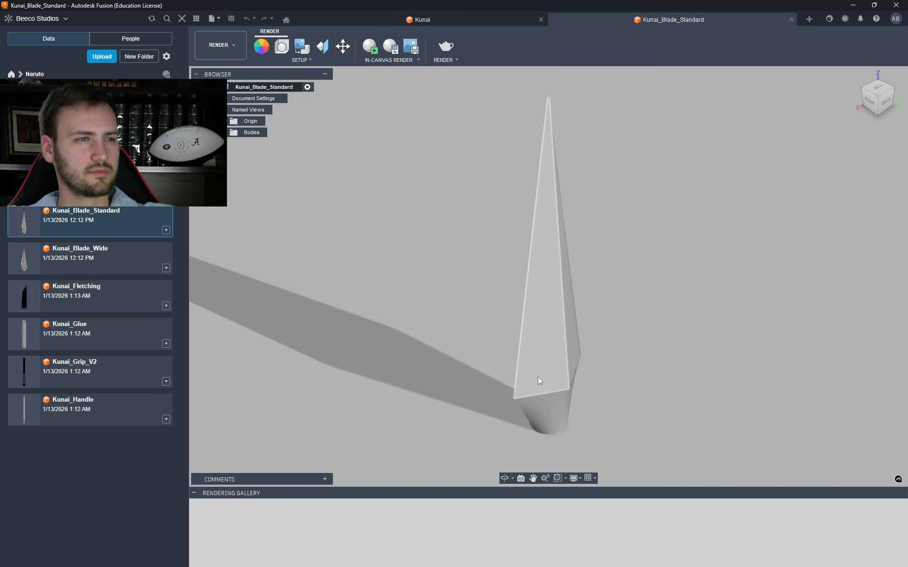
click(792, 20)
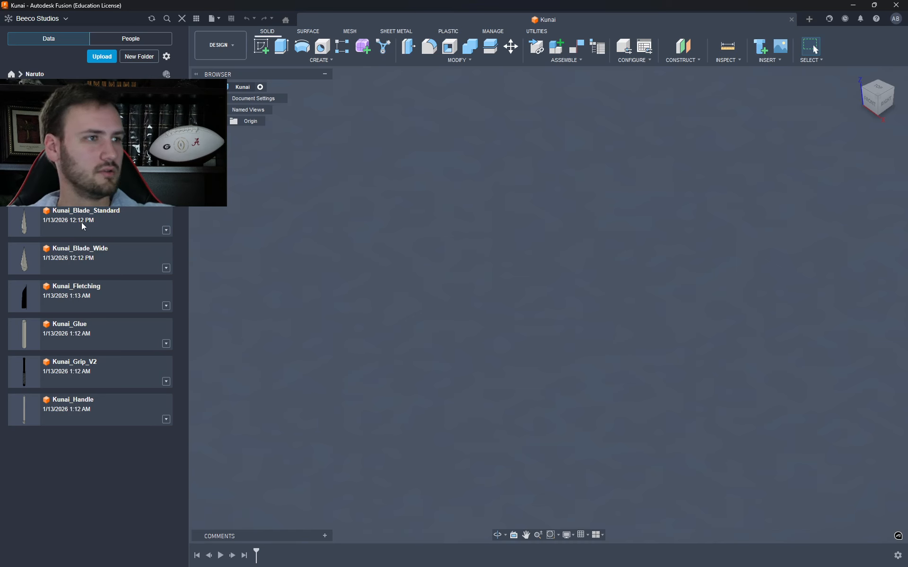
- Insert Kunai_Blade_Standard, Kunai_Handle and Kunai_Grip_V2 into the Kunai design, each at its initial position with zero distances and angles
drag(81, 219, 519, 218)
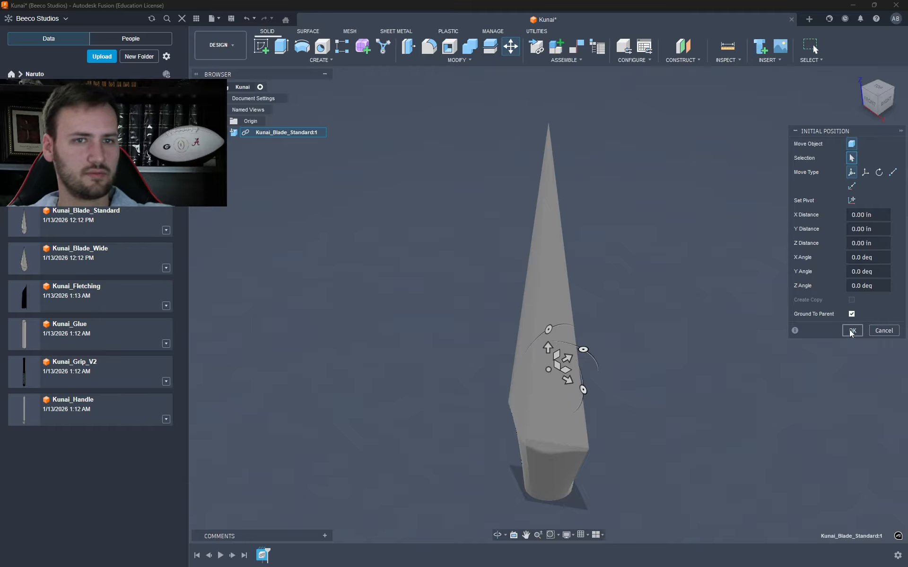
click(851, 331)
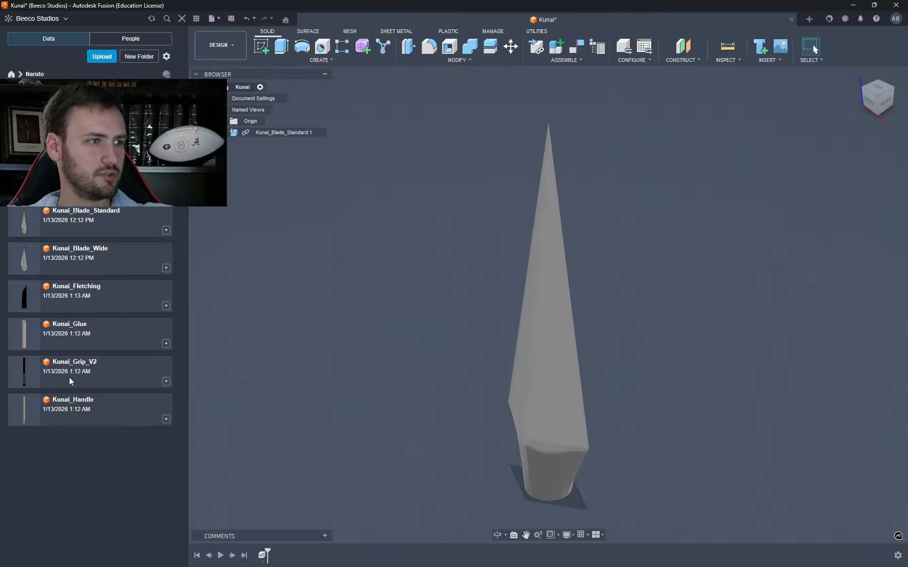
drag(63, 409, 654, 418)
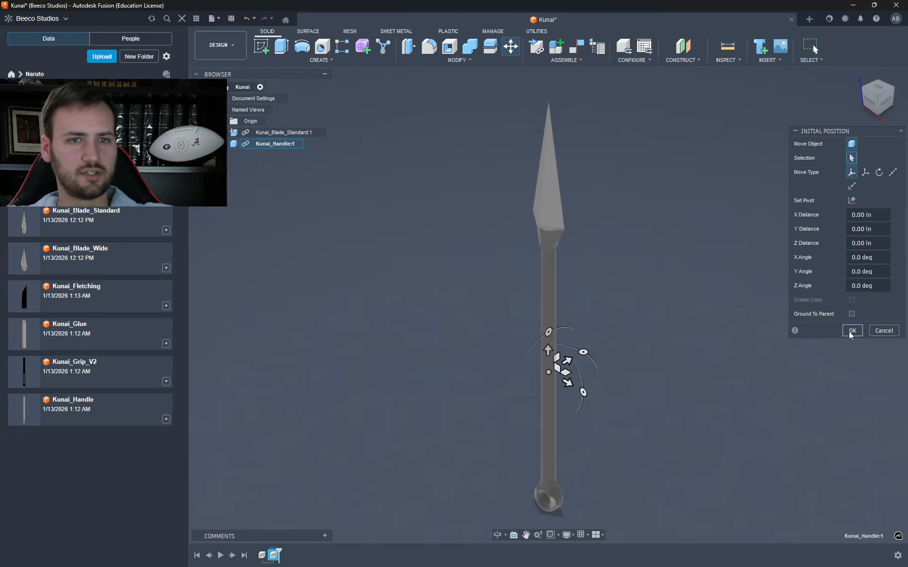
click(851, 331)
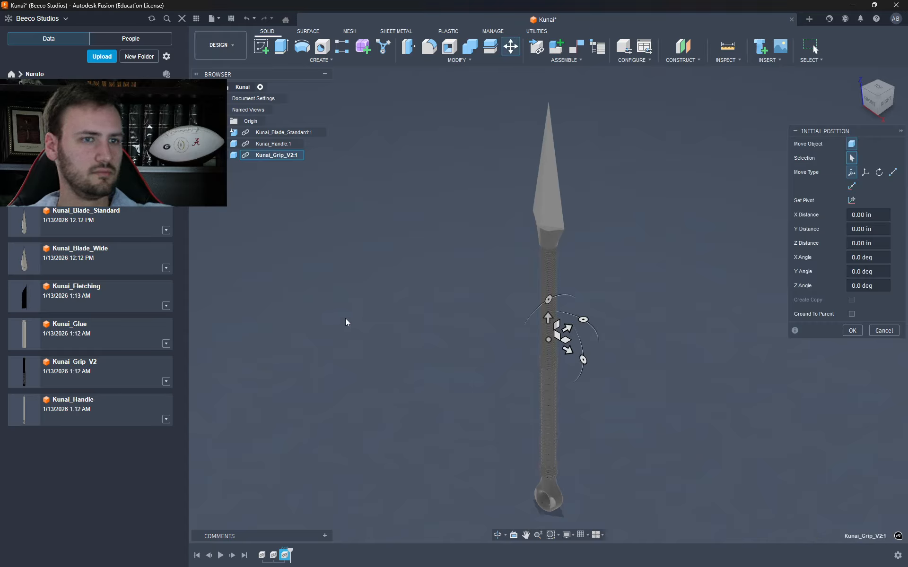
click(852, 331)
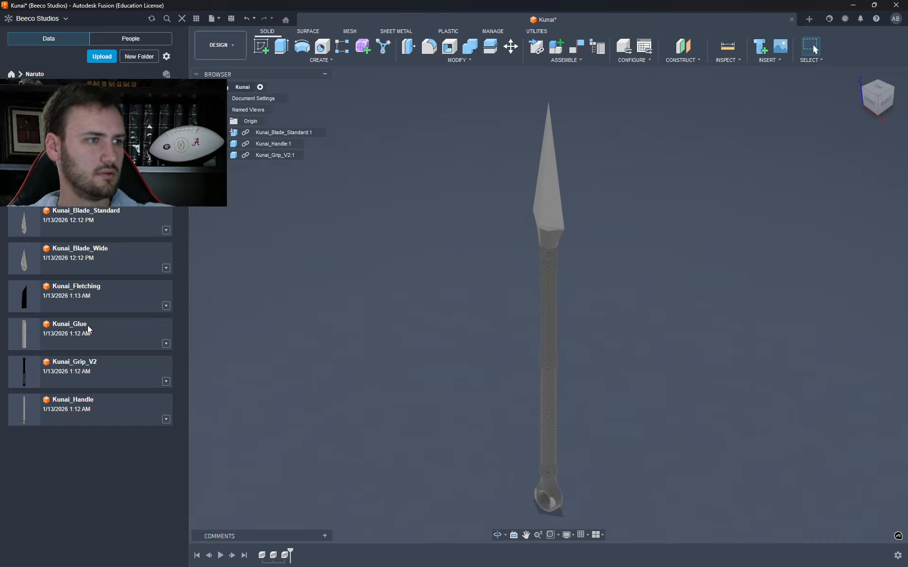
- Insert Kunai_Glue and Kunai_Fletching into the Kunai design at their initial positions with zero distances and angles
drag(87, 326, 450, 380)
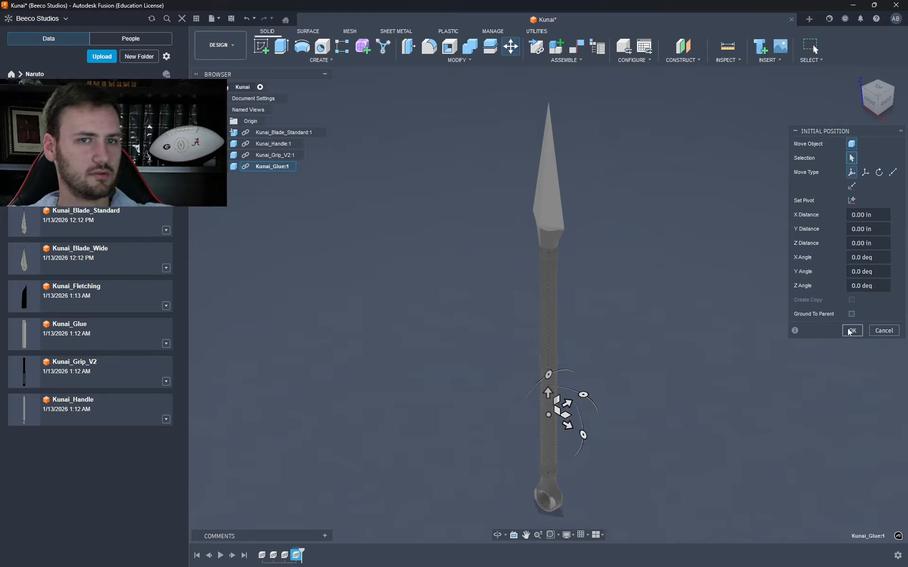
click(852, 330)
drag(81, 298, 428, 324)
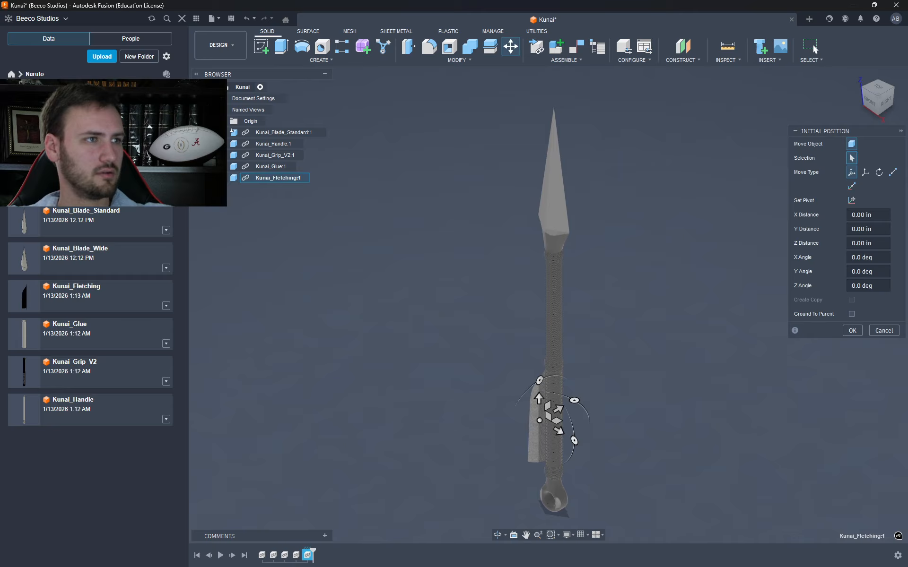
key(Return)
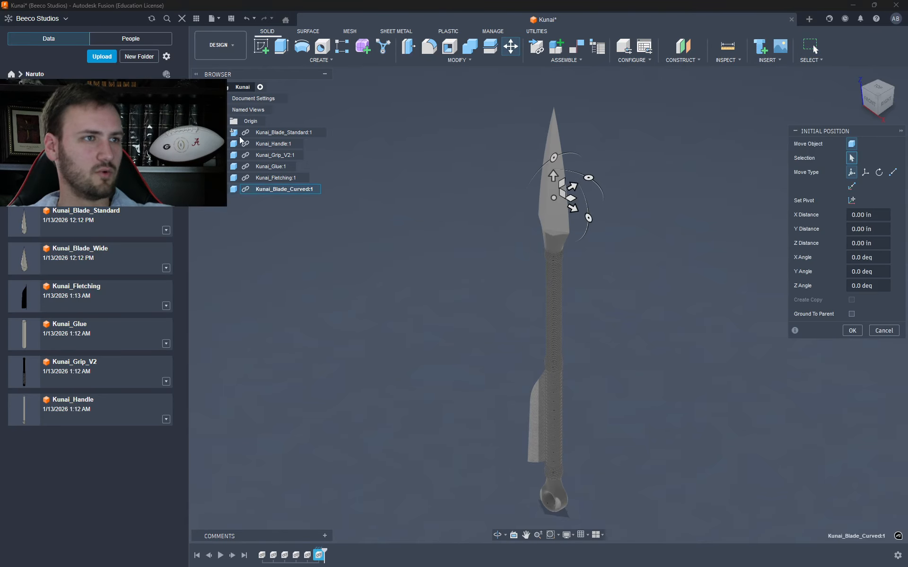
- Insert Kunai_Blade_Curved, Kunai_Blade_Narrow and Kunai_Blade_Wide at their initial positions with zero distances and angles
click(853, 331)
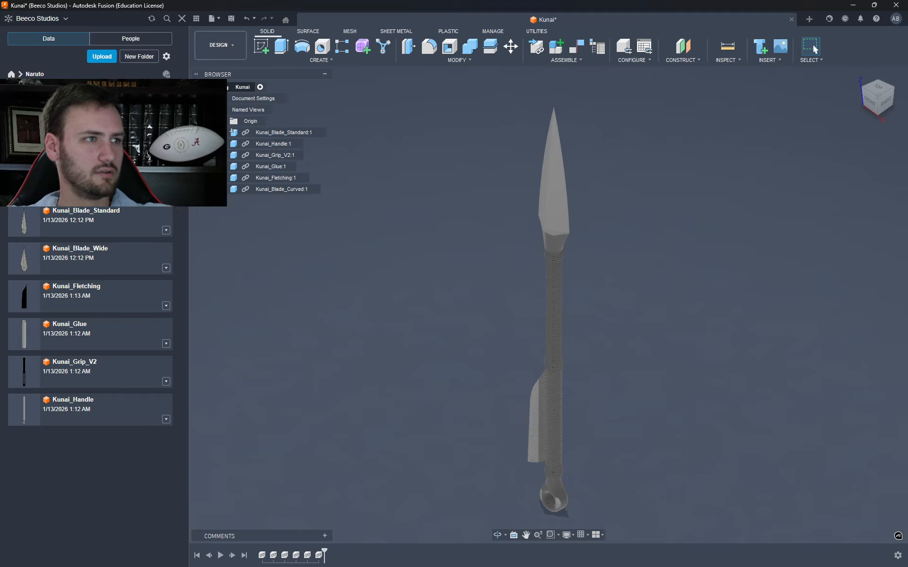
double_click(93, 230)
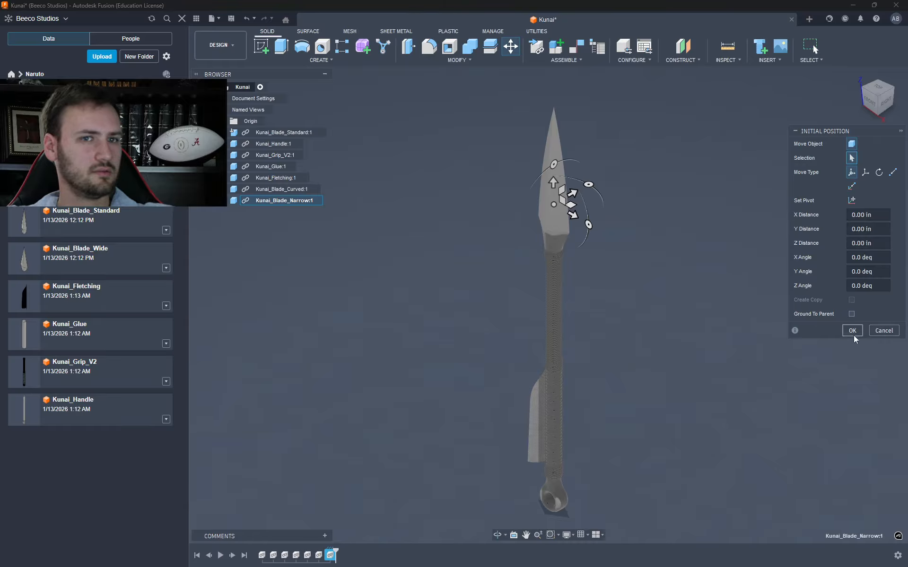
click(853, 332)
drag(100, 257, 392, 279)
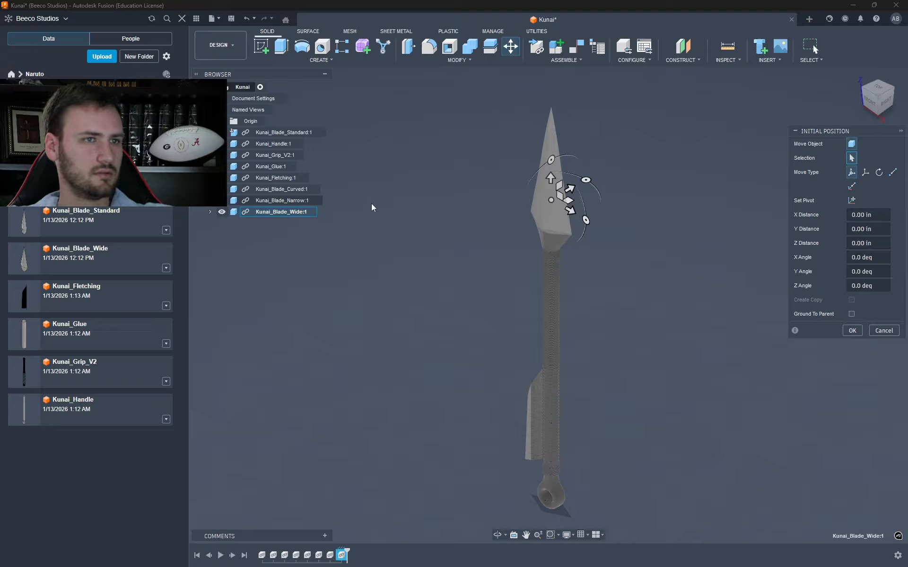
click(853, 333)
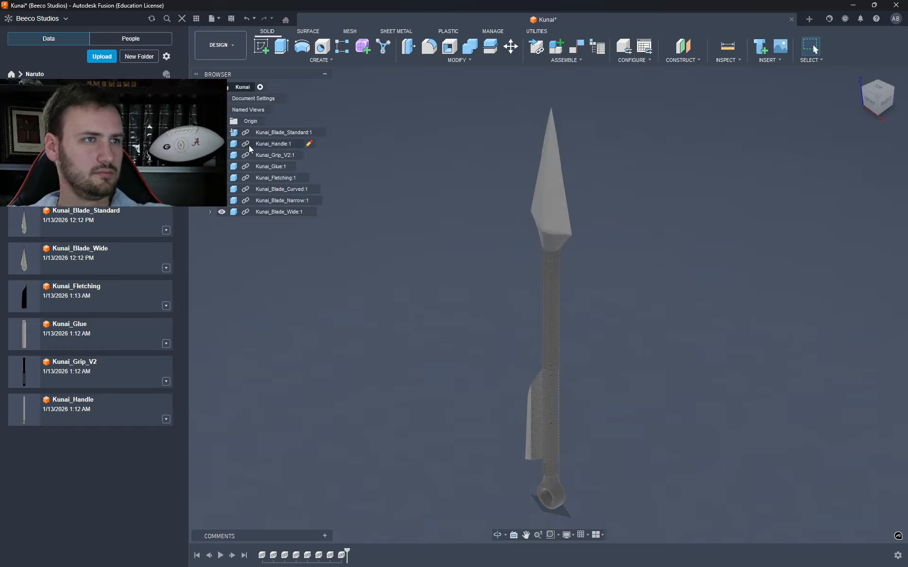
- Ground Kunai_Handle to its parent and unground Kunai_Blade_Standard from its parent
right_click(255, 144)
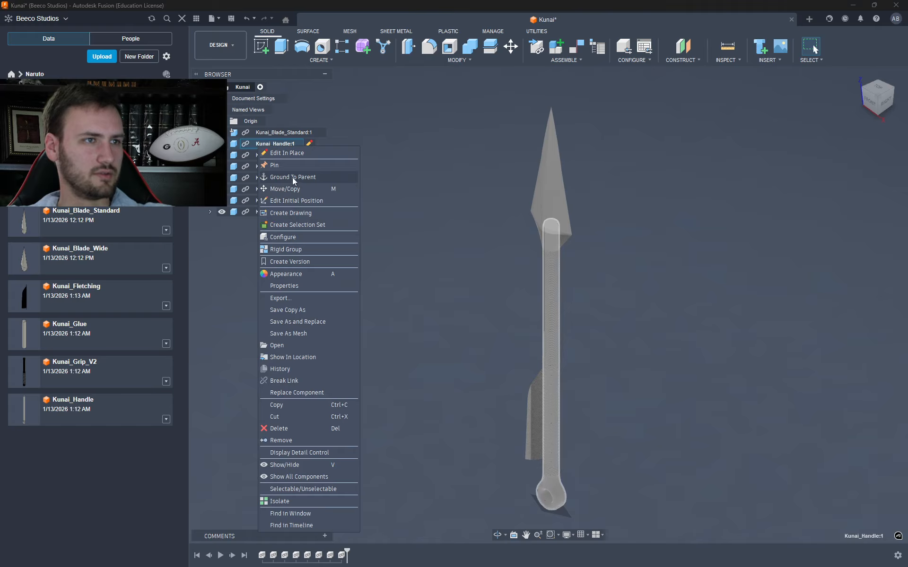
click(292, 177)
right_click(251, 135)
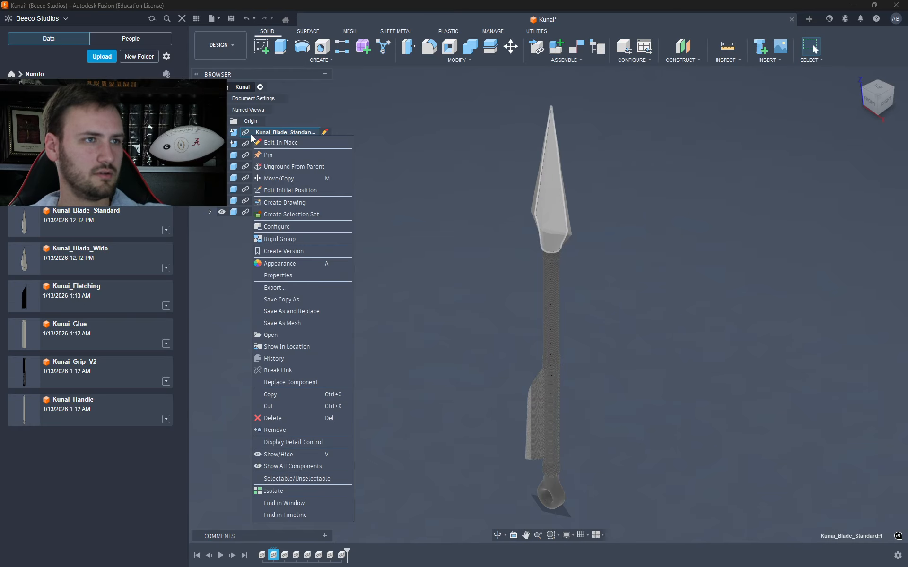
click(290, 167)
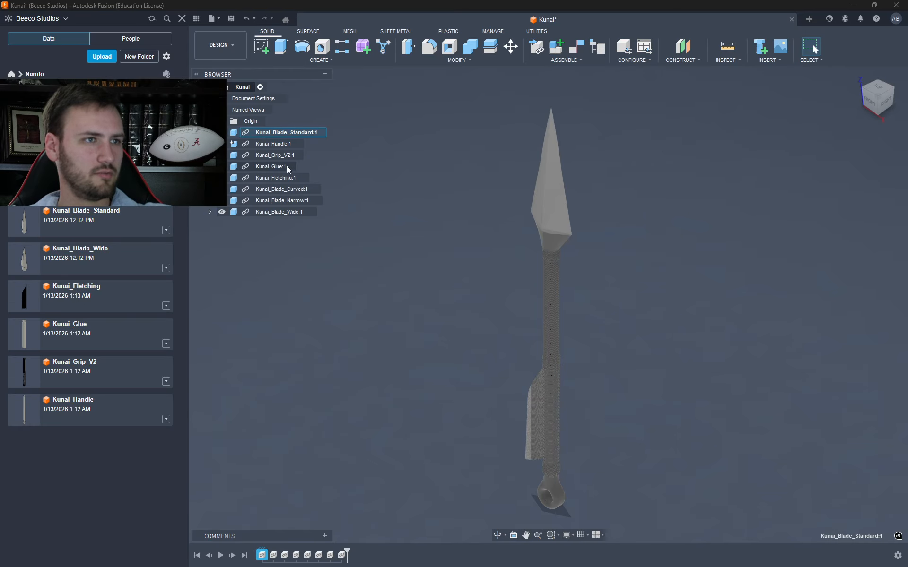
- Try to reorder Kunai_Blade_Standard so that it sits beside the other blade components
drag(274, 133, 289, 206)
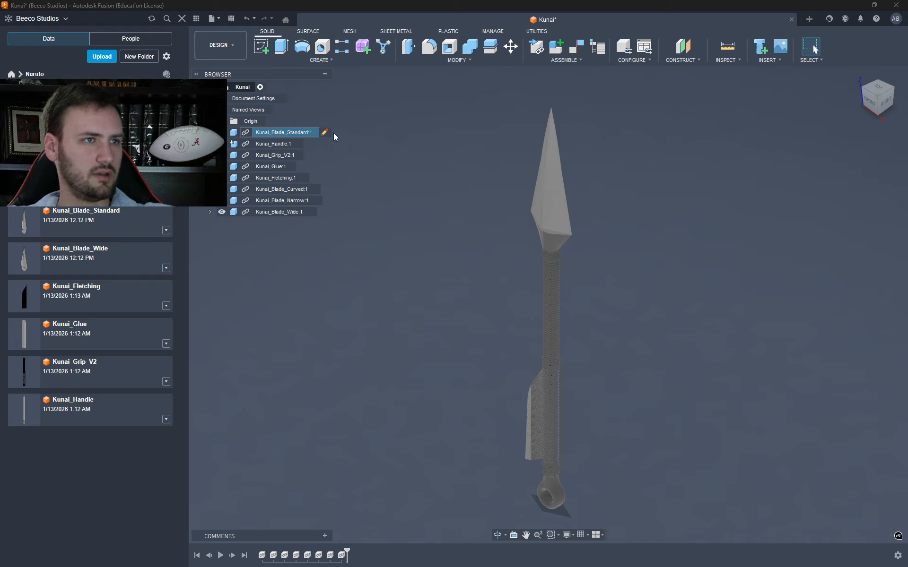
right_click(296, 132)
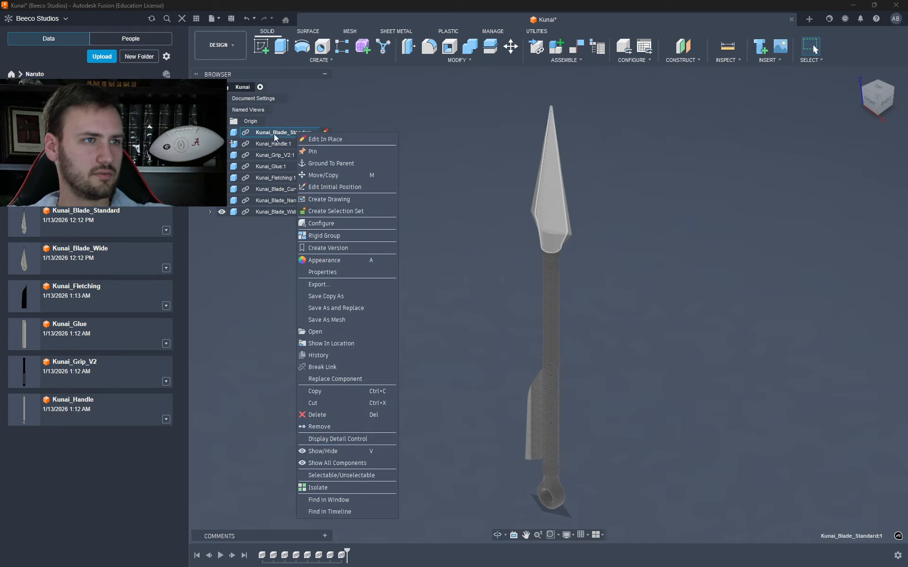
click(300, 109)
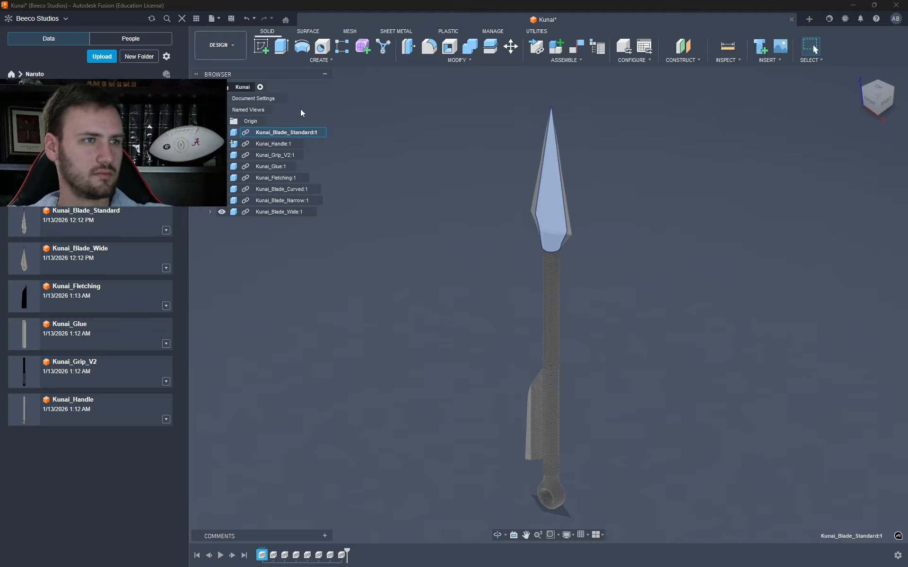
click(410, 146)
- Delete the Kunai_Blade_Standard and Kunai_Blade_Wide components from the Kunai design
click(288, 133)
key(Delete)
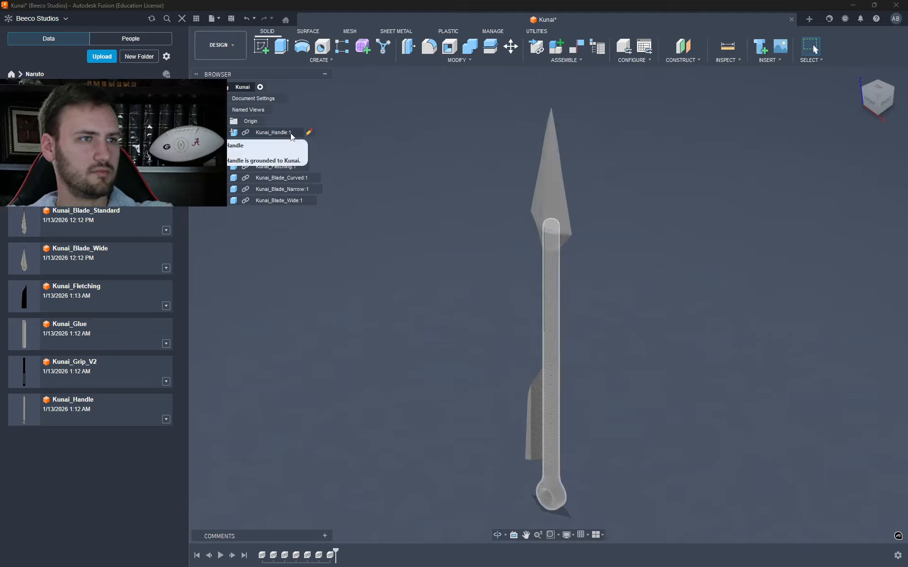
click(291, 200)
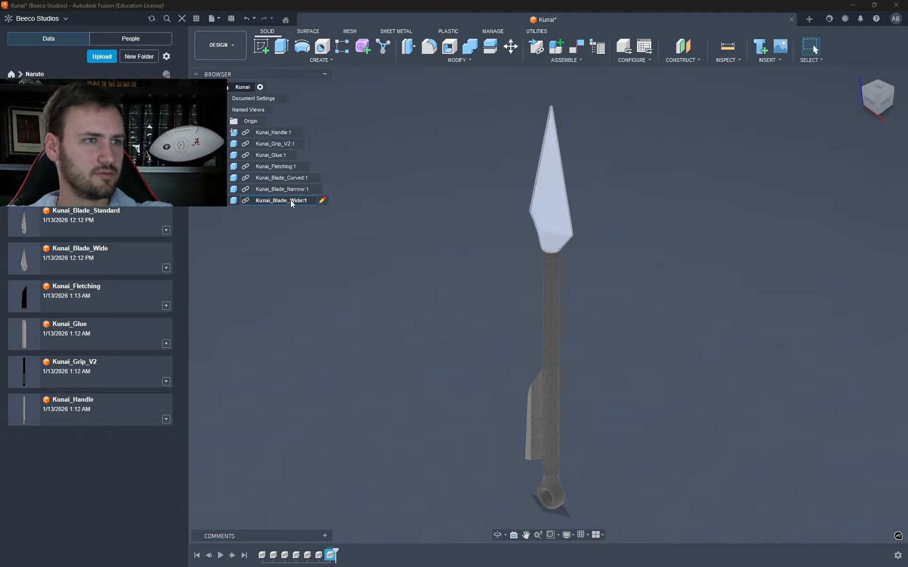
key(Delete)
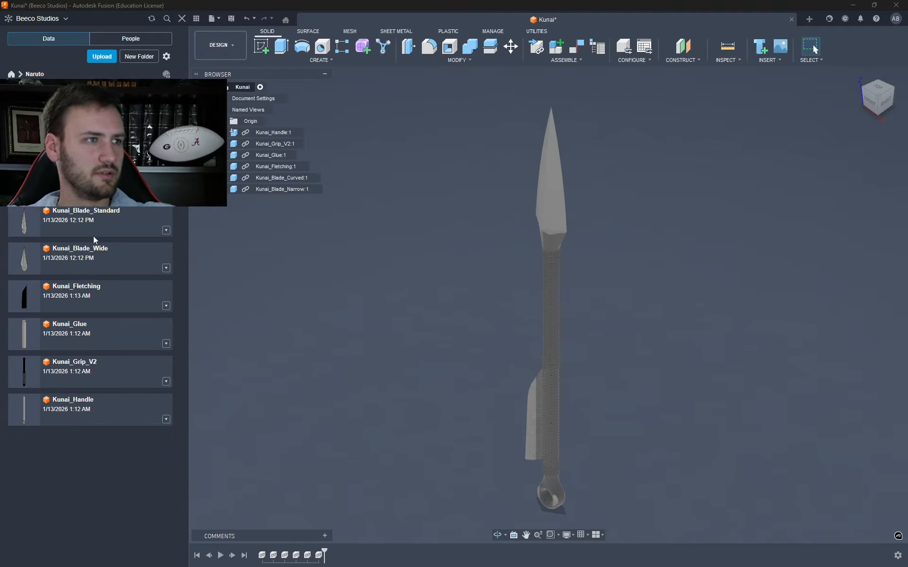
- Reinsert Kunai_Blade_Standard, followed by Kunai_Blade_Wide, at their initial positions with zero distances and angles
drag(35, 219, 558, 251)
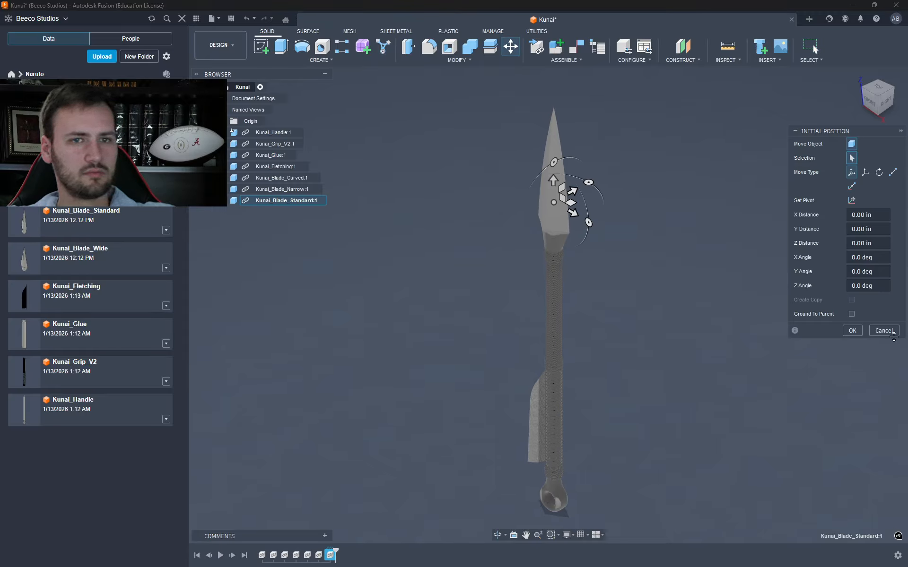
click(852, 331)
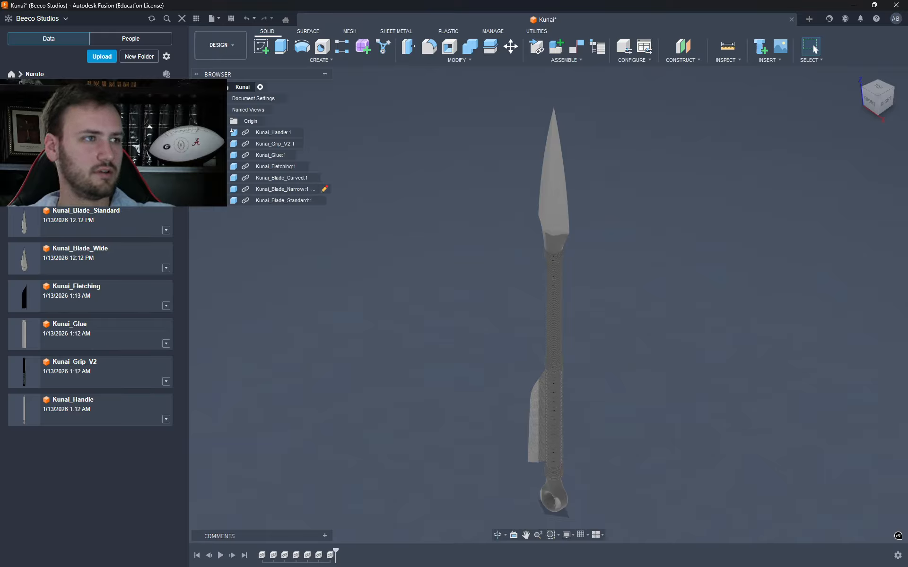
drag(76, 258, 446, 303)
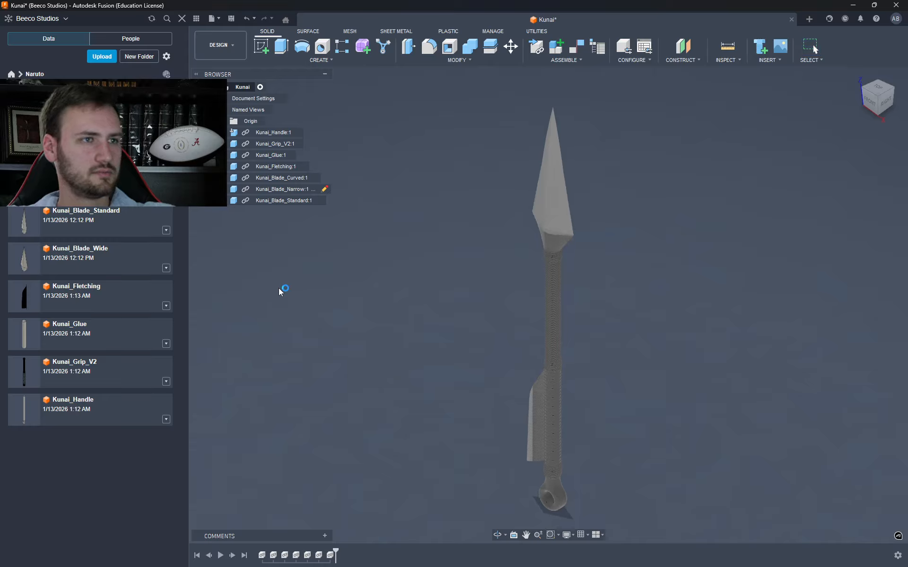
click(857, 331)
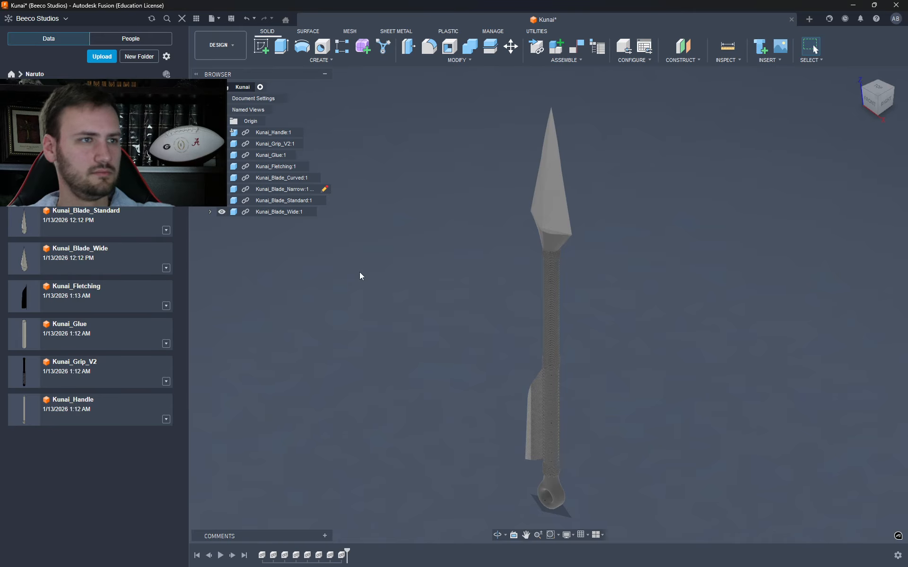
- Reinsert Kunai_Blade_Curved as the last component at its unchanged initial position, and hide the curved, narrow and wide blades
click(290, 179)
key(Delete)
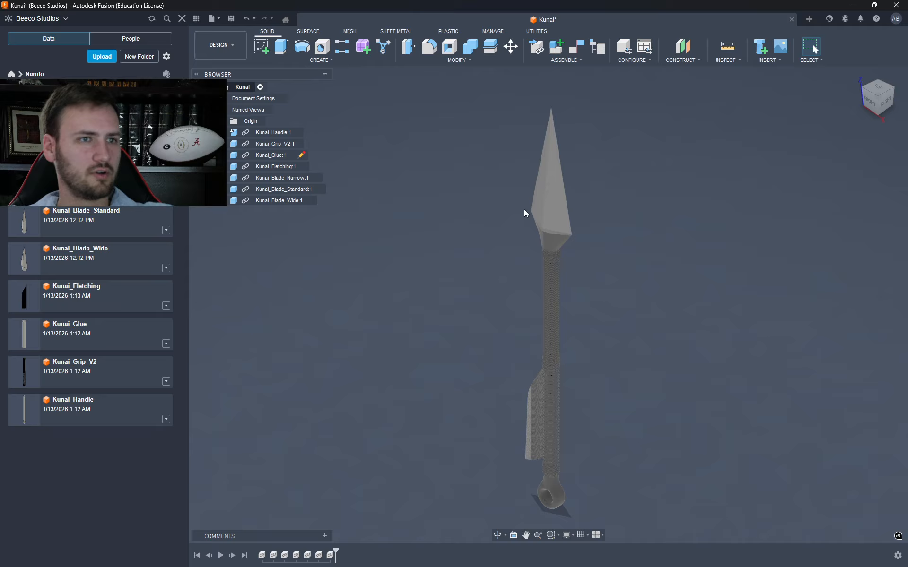
key(ctrl+v)
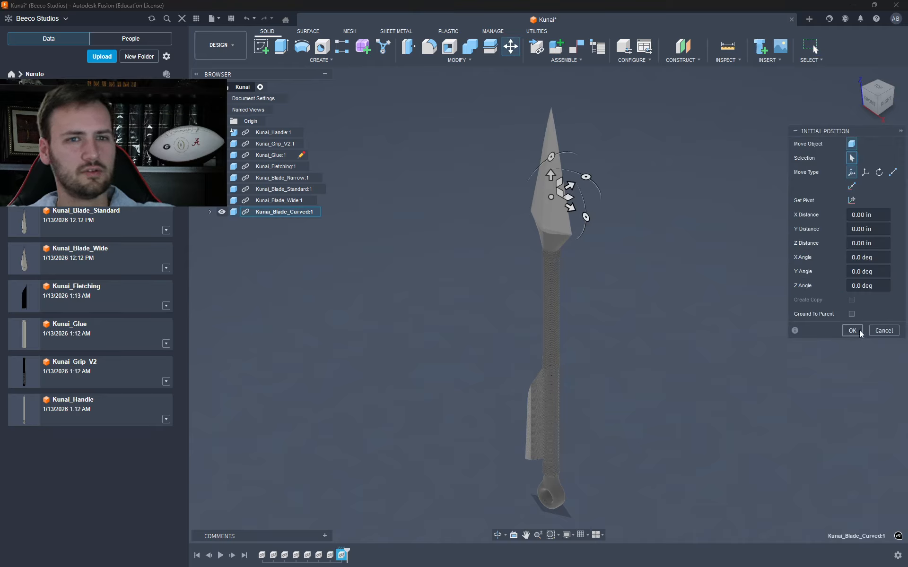
click(852, 330)
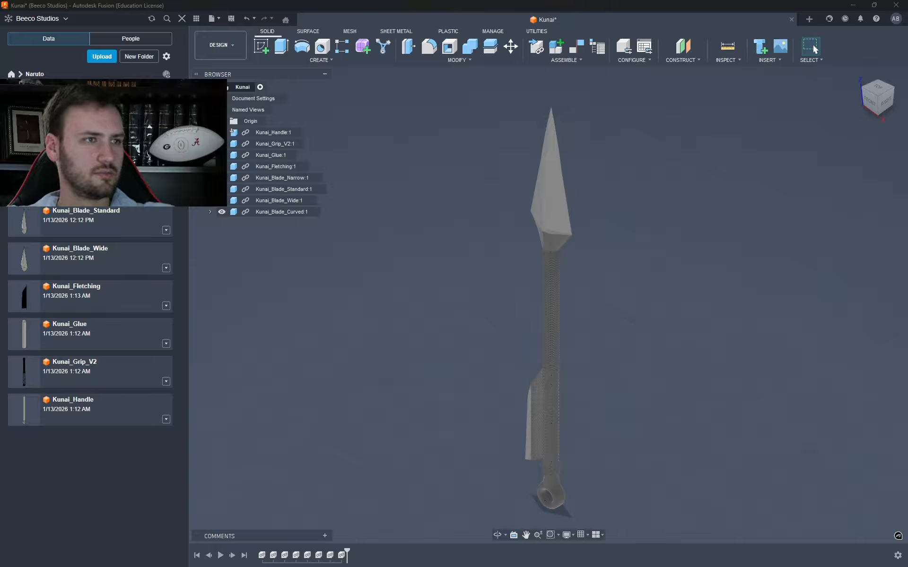
click(221, 212)
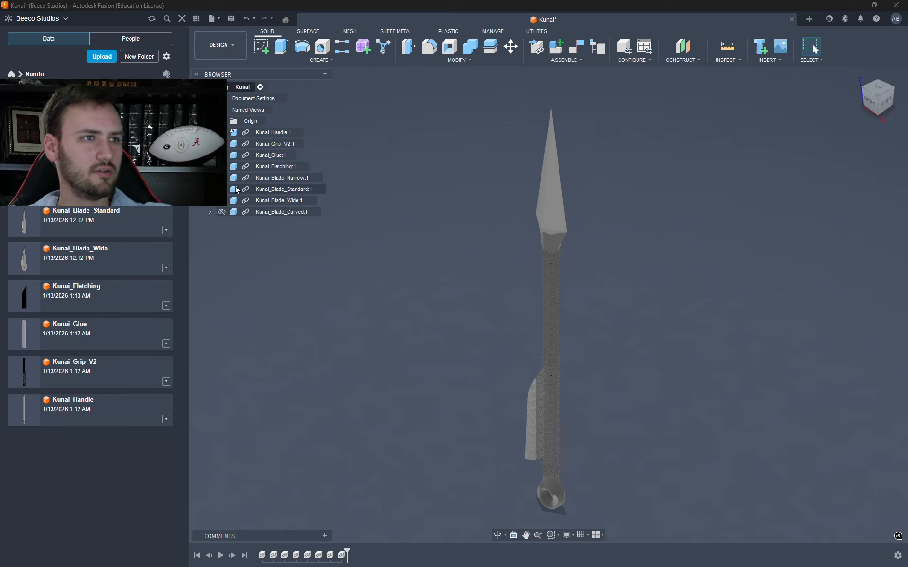
- Ground all eight components, from Kunai_Handle to Kunai_Blade_Curved, to their parent
click(280, 212)
shift+click(270, 145)
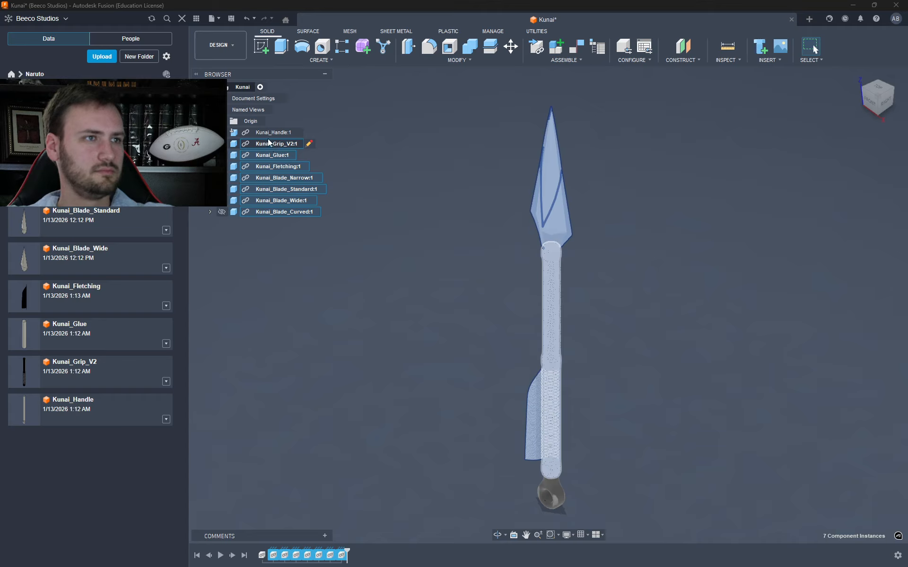
shift+click(267, 132)
right_click(268, 132)
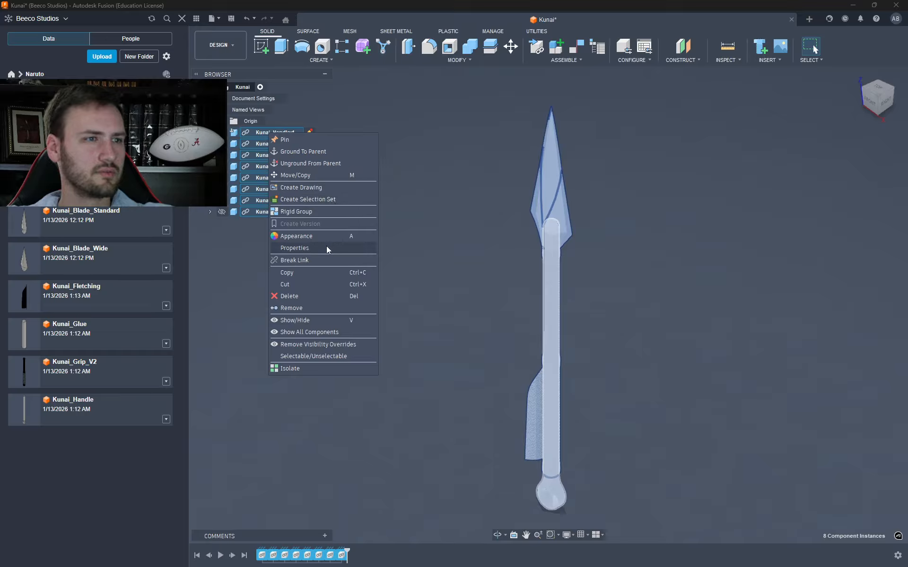
click(318, 150)
key(Escape)
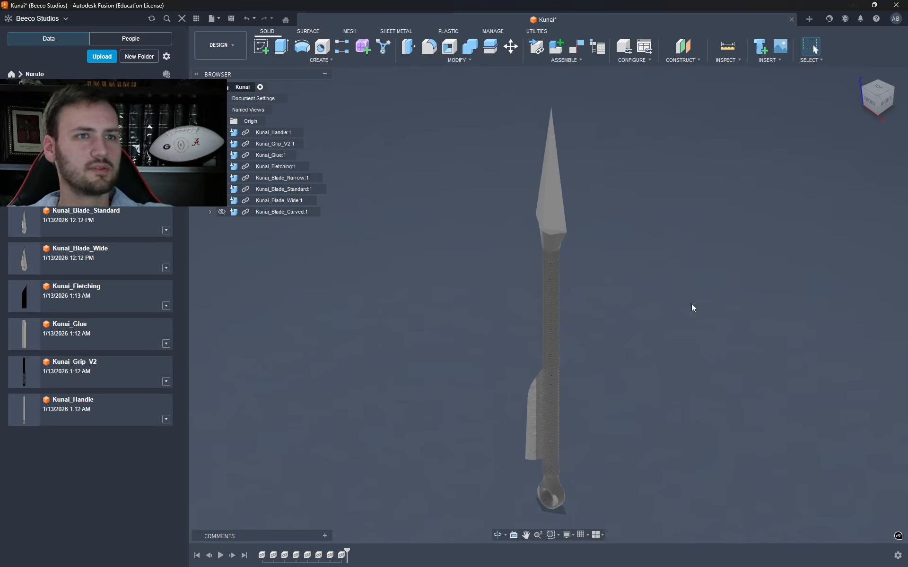
drag(600, 513, 437, 95)
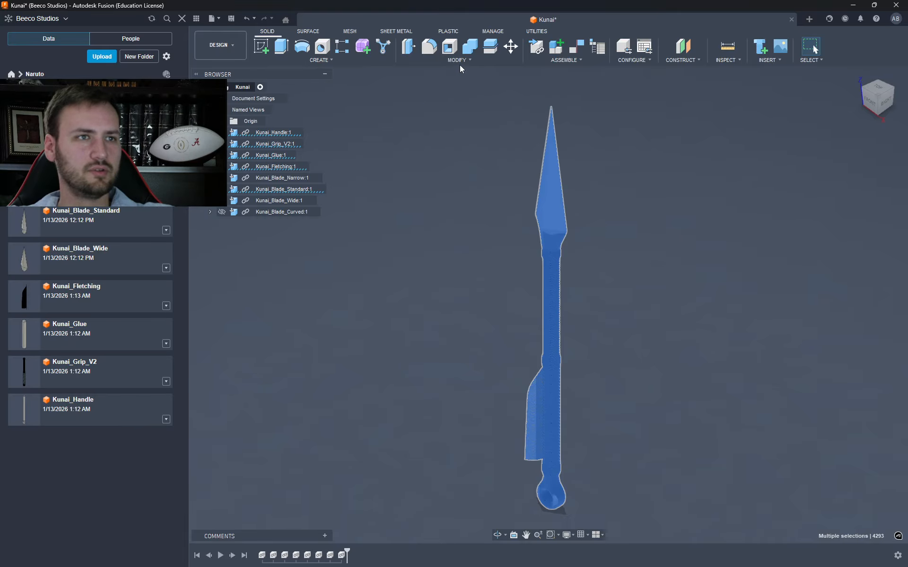
click(510, 46)
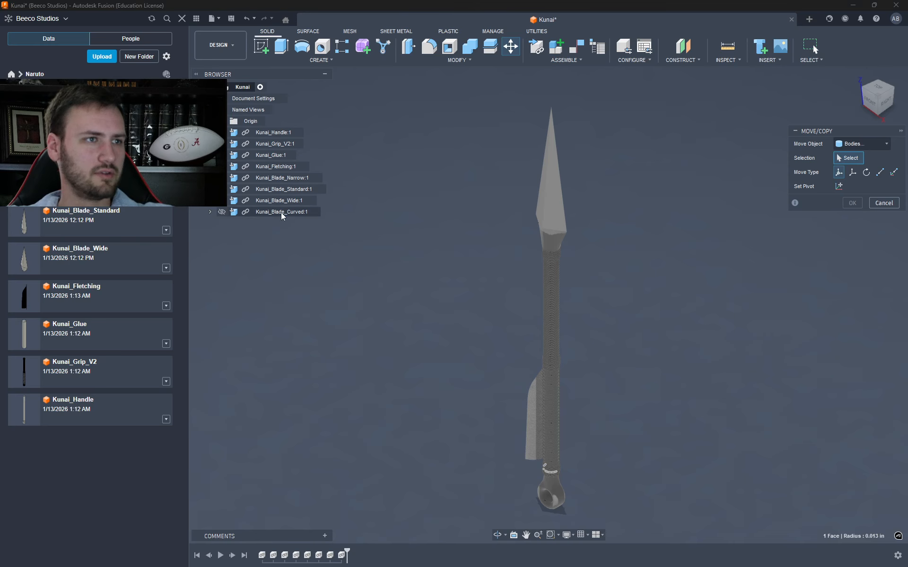
click(884, 203)
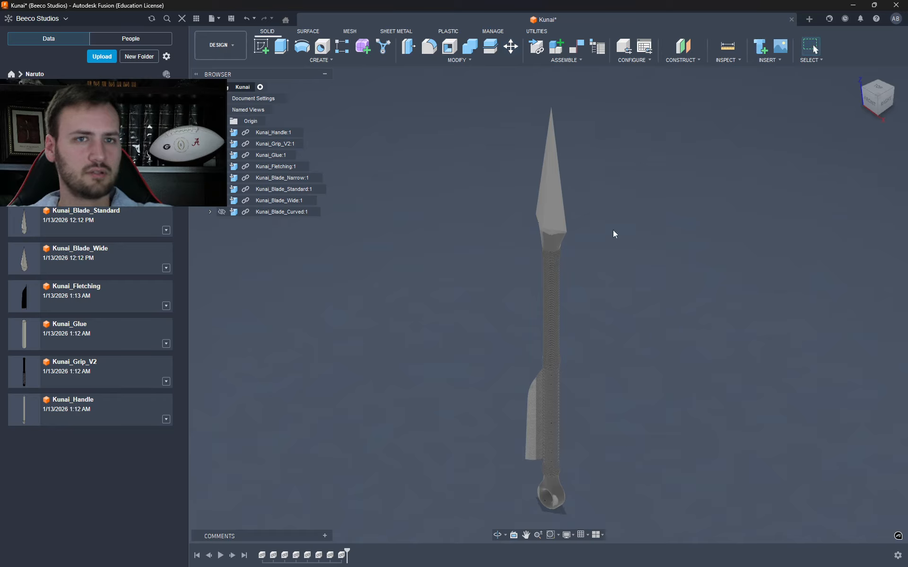
- Unground all eight components, from Kunai_Handle to Kunai_Blade_Curved, from their parent
click(279, 212)
shift+click(257, 134)
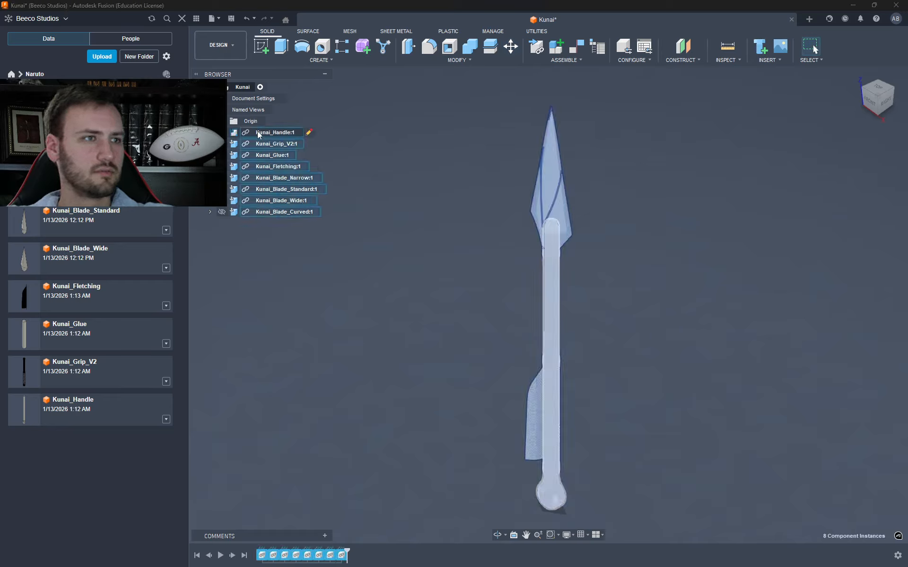
right_click(258, 133)
click(286, 151)
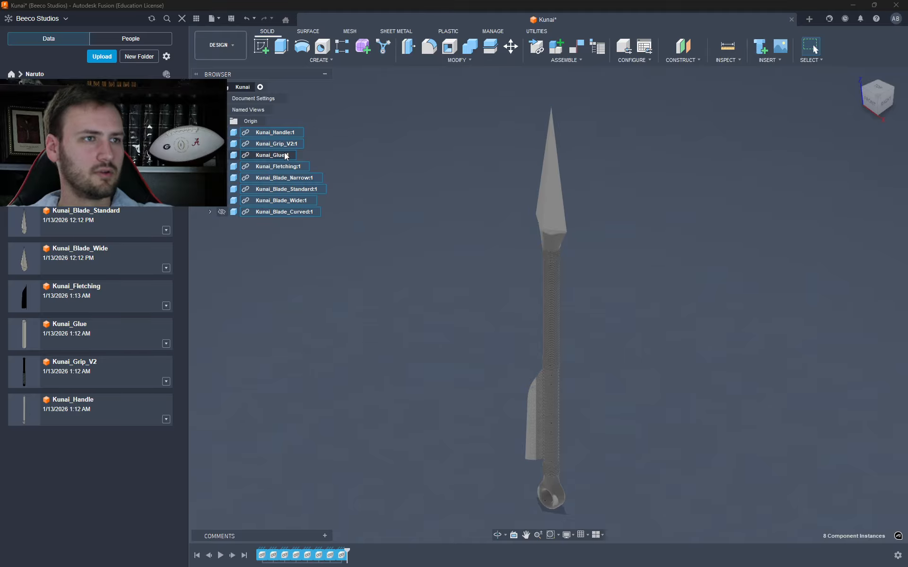
click(405, 213)
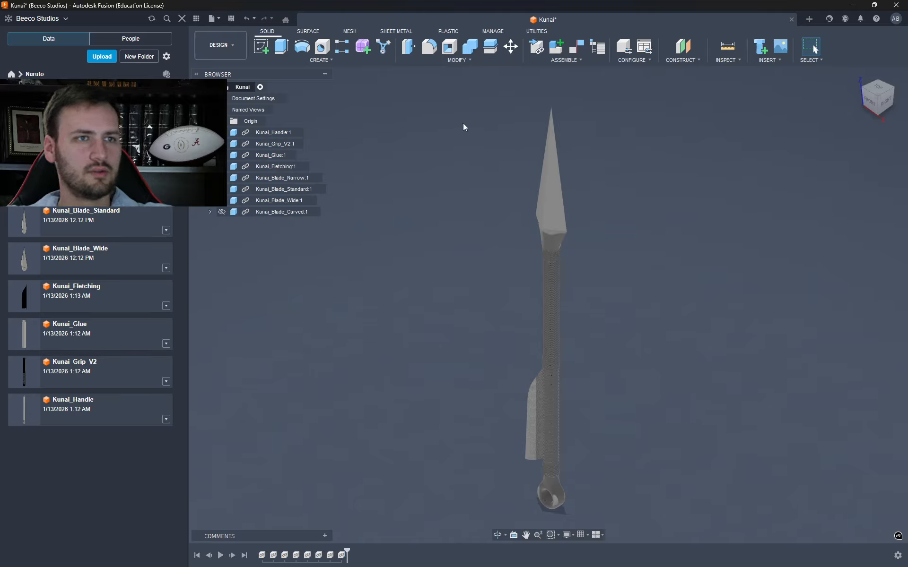
click(511, 46)
drag(619, 107, 401, 517)
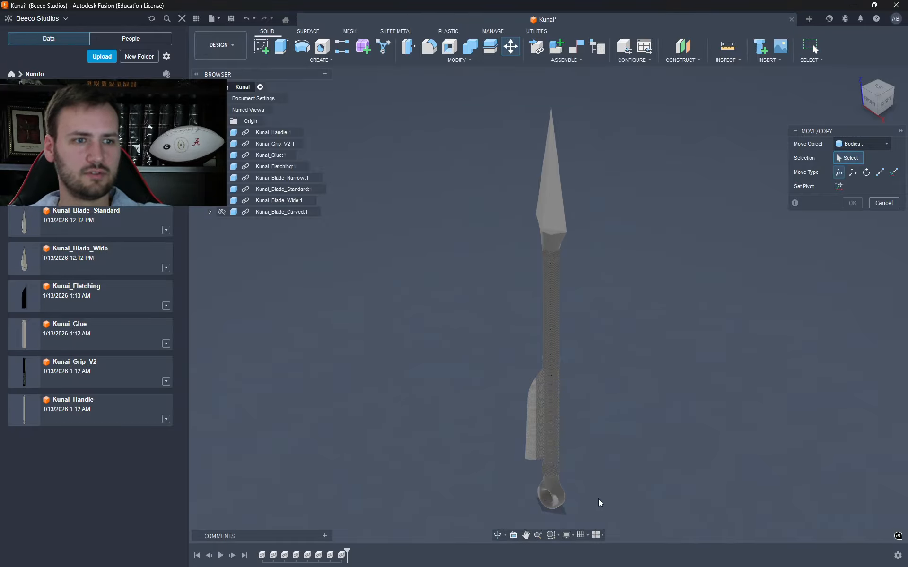
drag(618, 520, 436, 59)
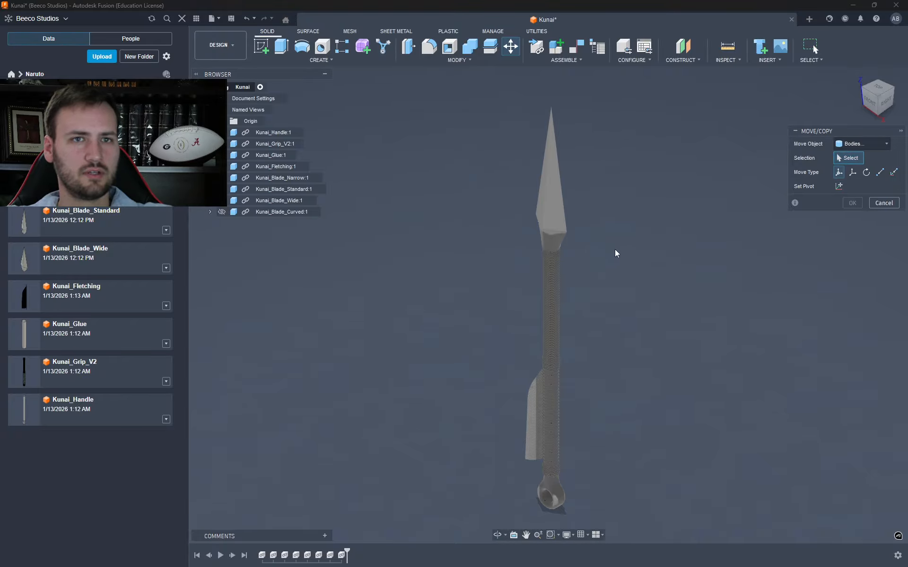
click(881, 145)
click(836, 162)
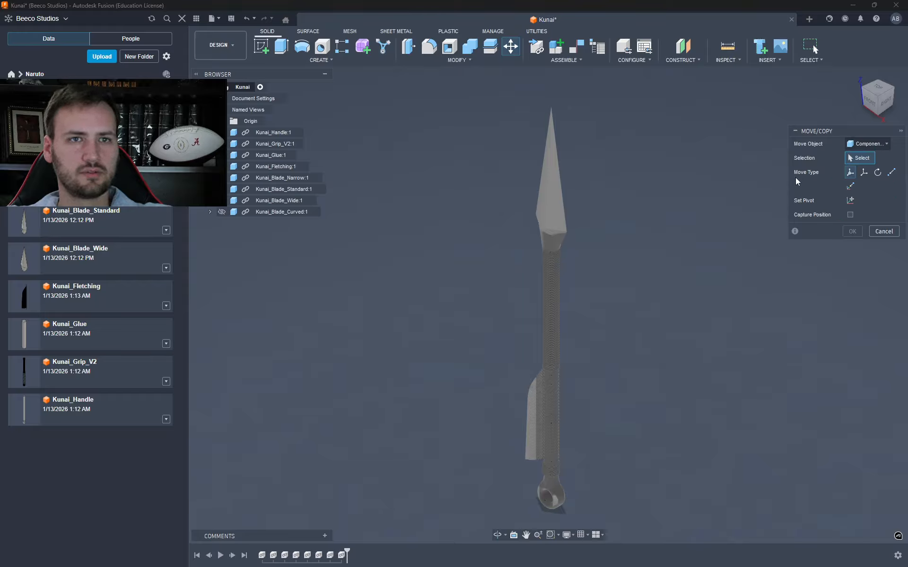
click(555, 222)
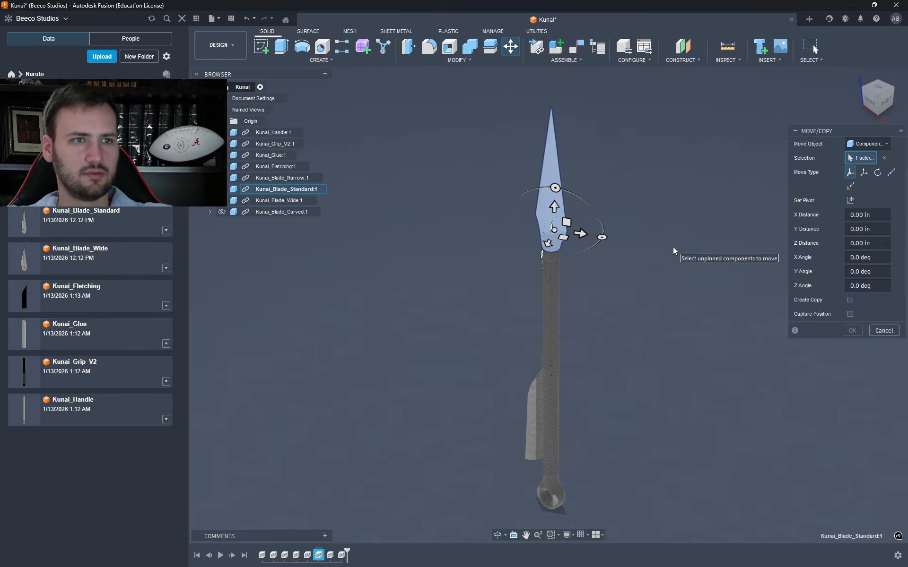
key(Escape)
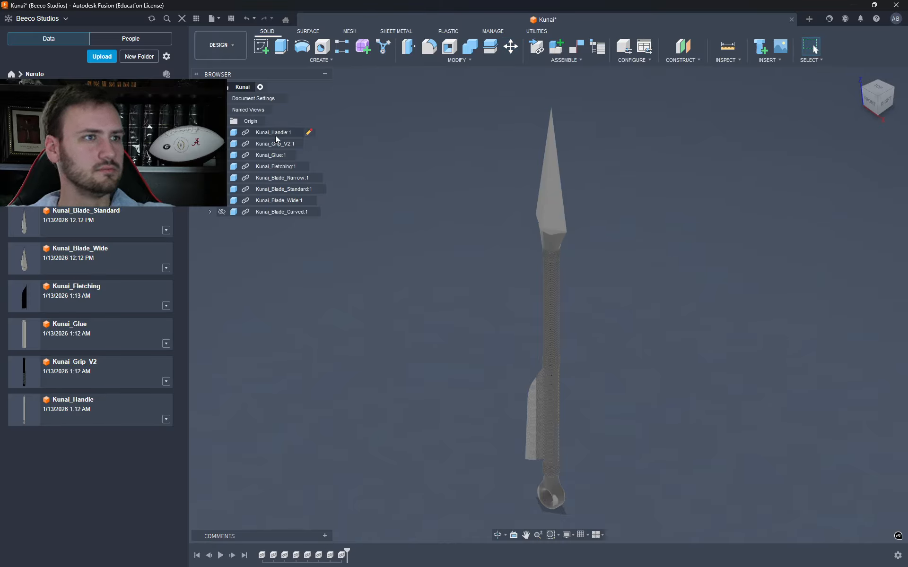
- Rotate all eight components, from Kunai_Handle to Kunai_Blade_Curved, 90 degrees about the X axis with Move/Copy
click(512, 48)
click(861, 142)
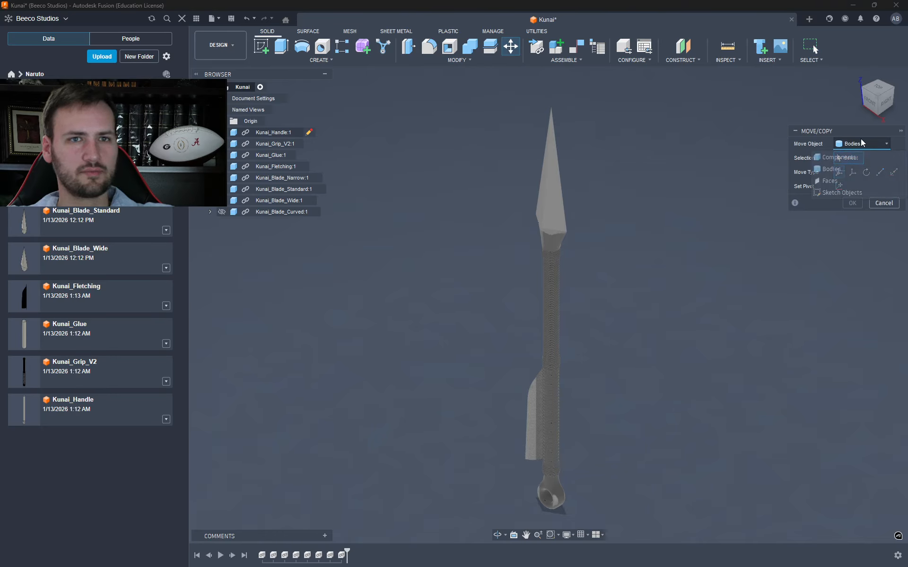
click(838, 157)
click(267, 132)
shift+click(276, 211)
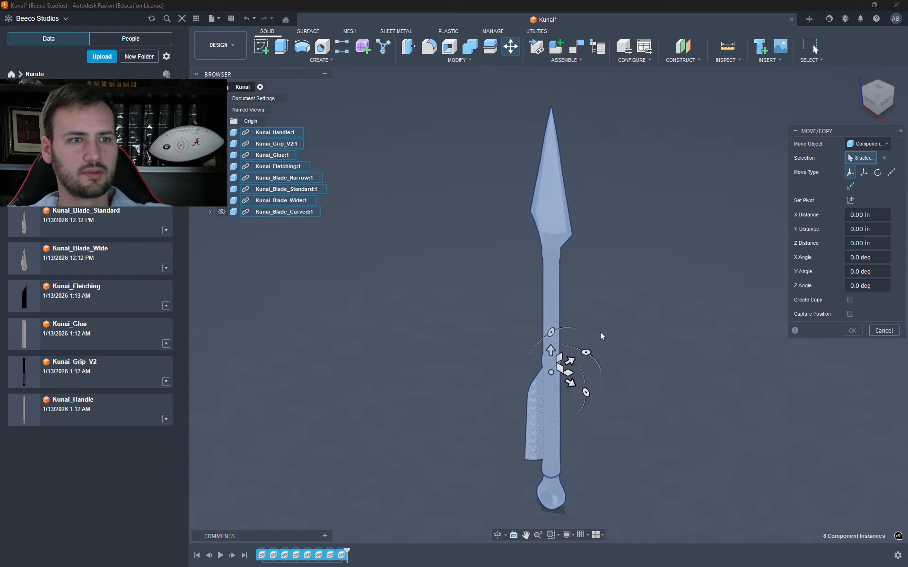
drag(550, 332, 508, 375)
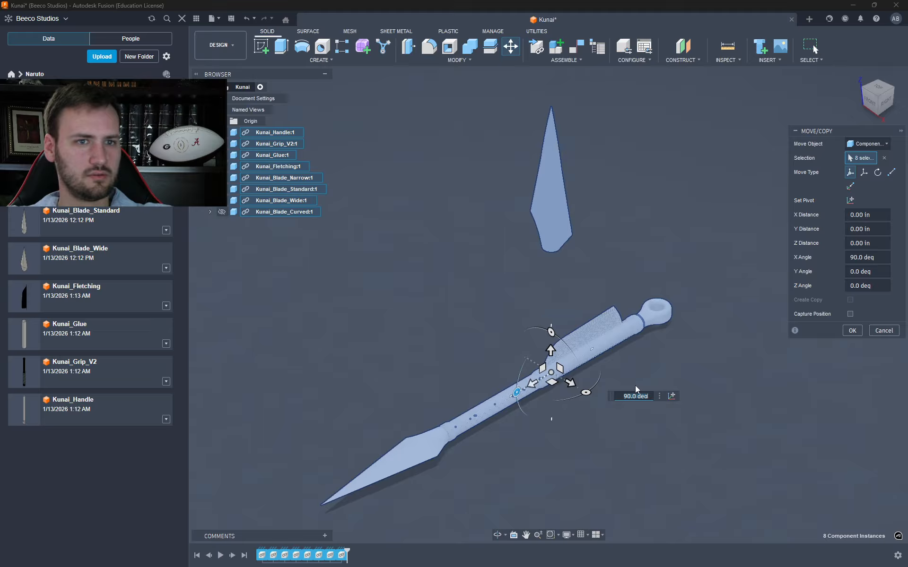
click(854, 331)
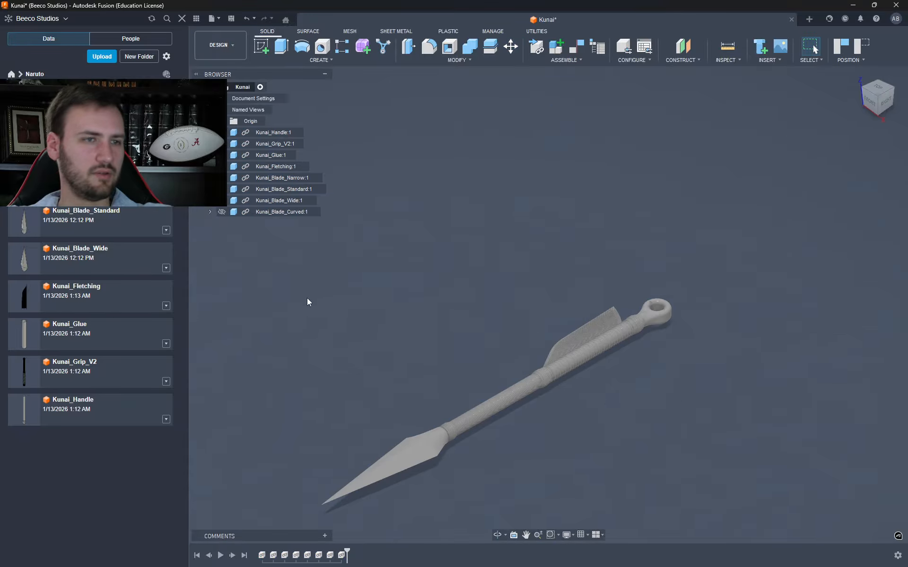
- Select all components except Kunai_Fletching, dismiss the selection without editing, and undo the last rotation
click(875, 99)
click(857, 75)
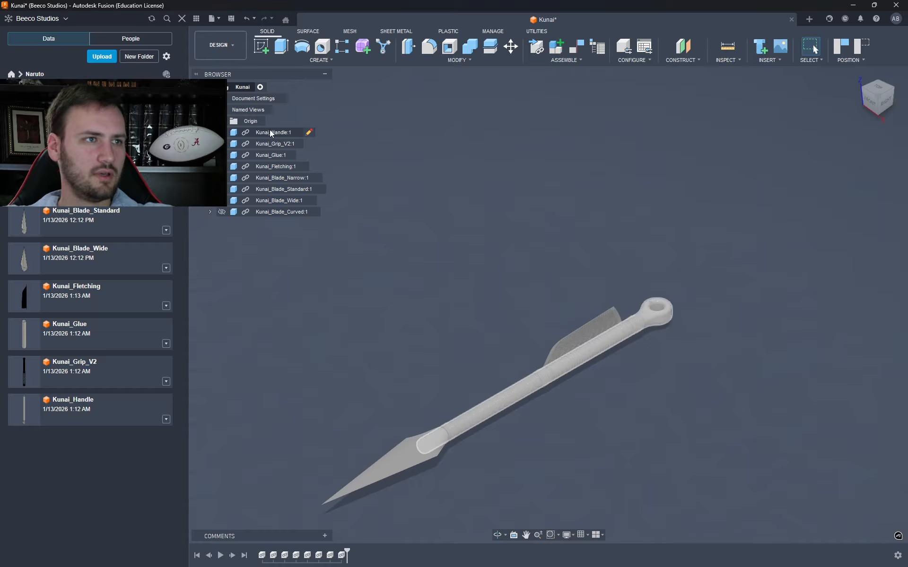
click(270, 132)
shift+click(287, 213)
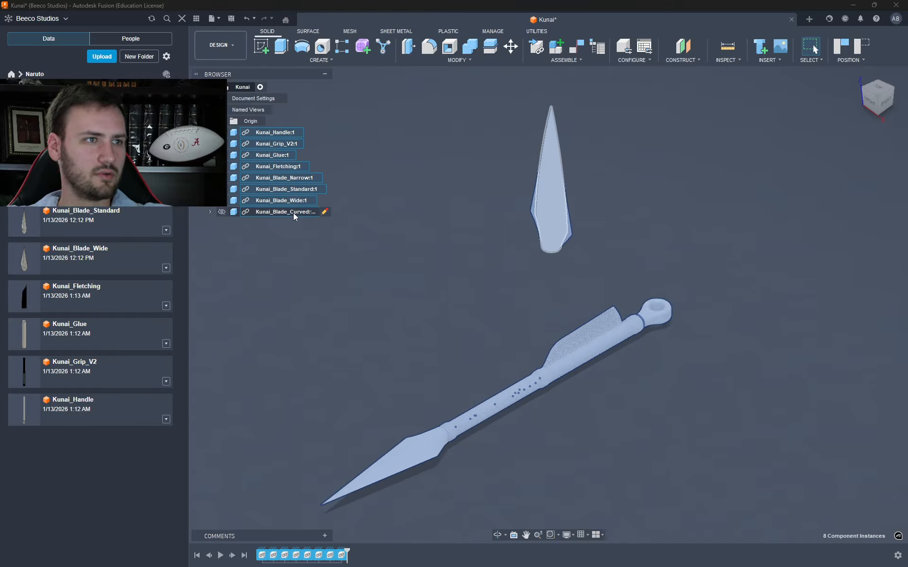
ctrl+click(289, 169)
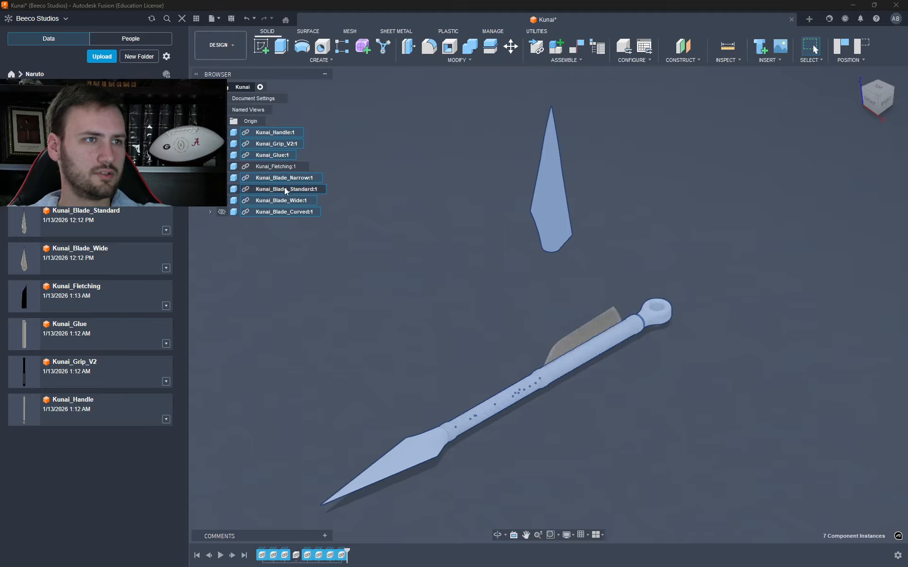
right_click(282, 181)
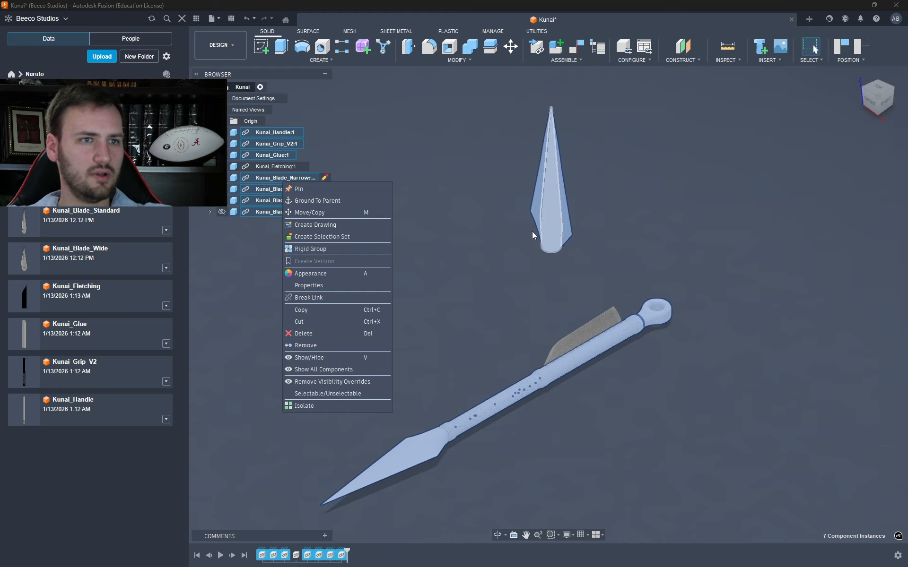
click(445, 249)
key(ctrl+z)
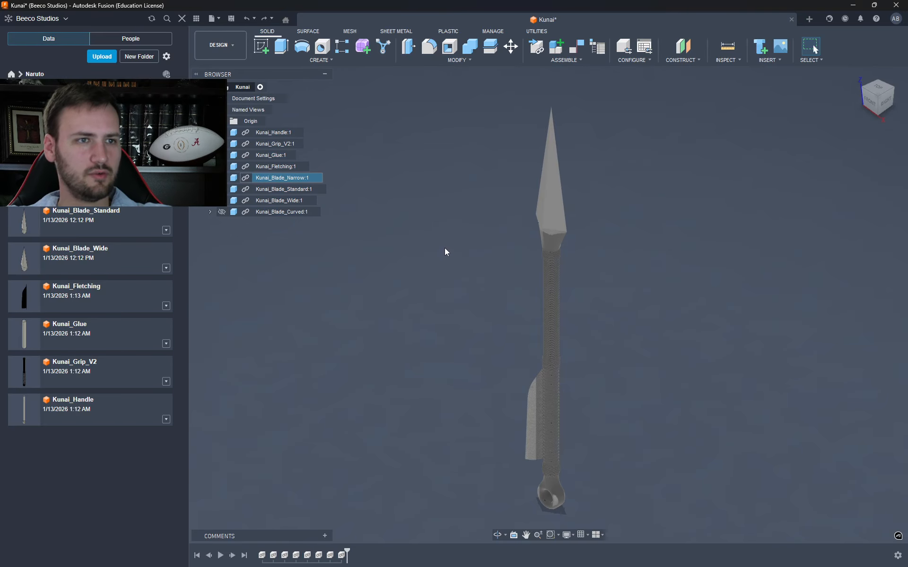
- Show the narrow, wide and curved blades, and rotate all eight kunai components 90 degrees about the X axis
click(222, 177)
click(221, 201)
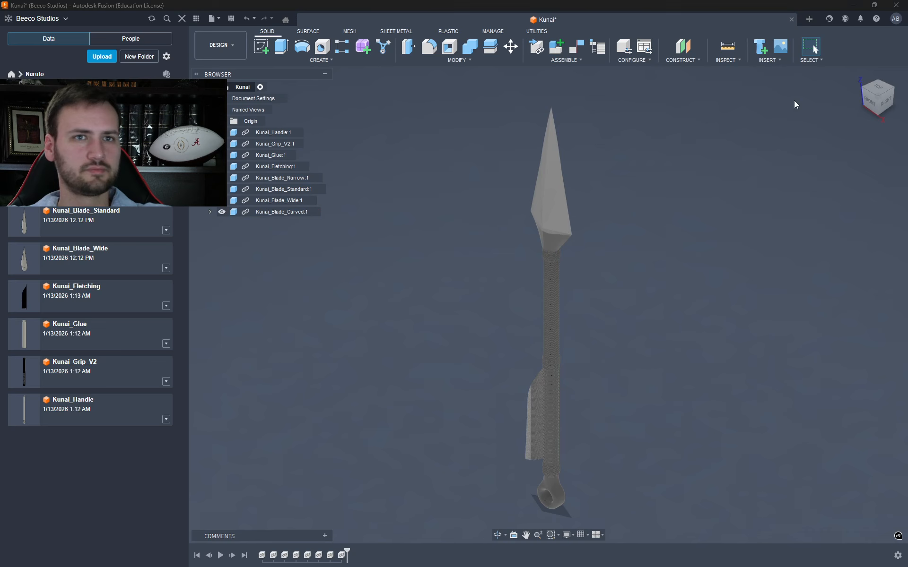
click(509, 48)
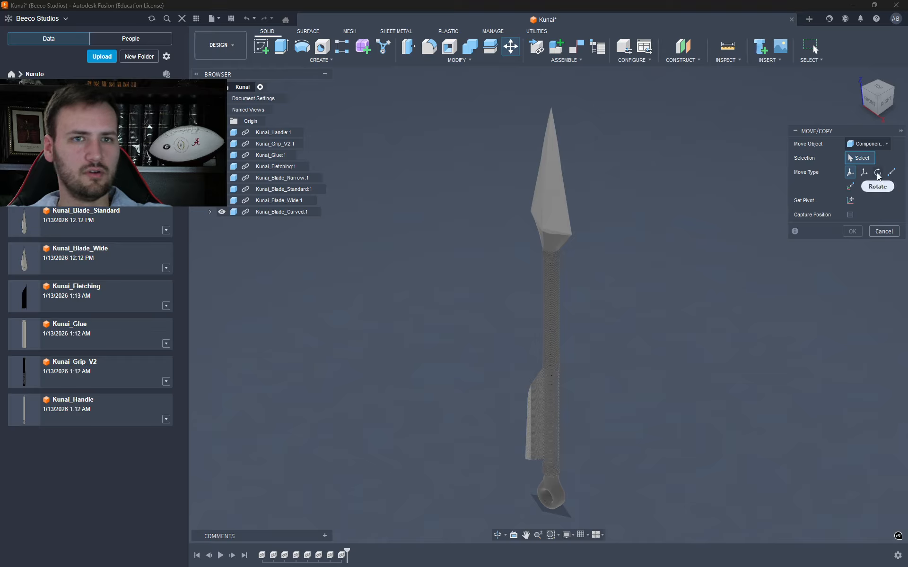
click(261, 132)
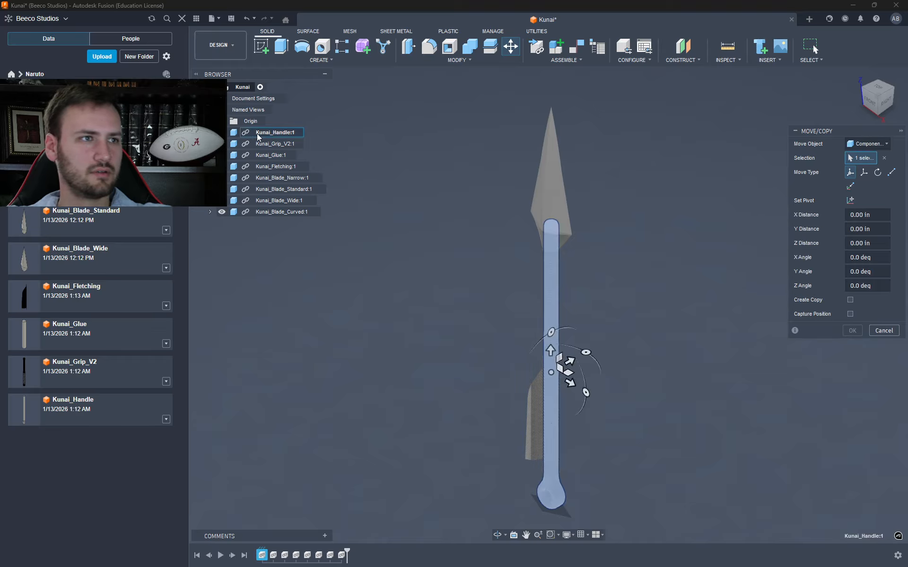
shift+click(263, 211)
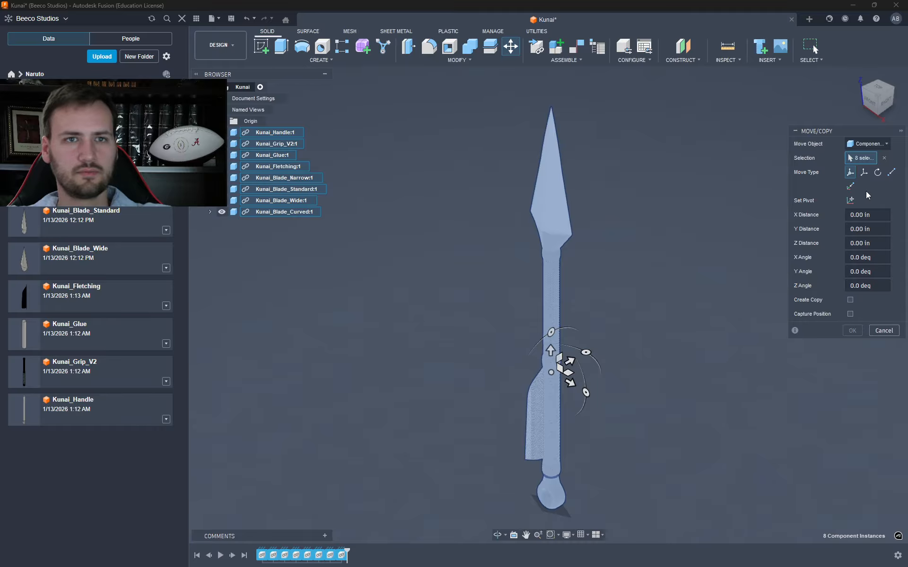
drag(551, 332, 512, 395)
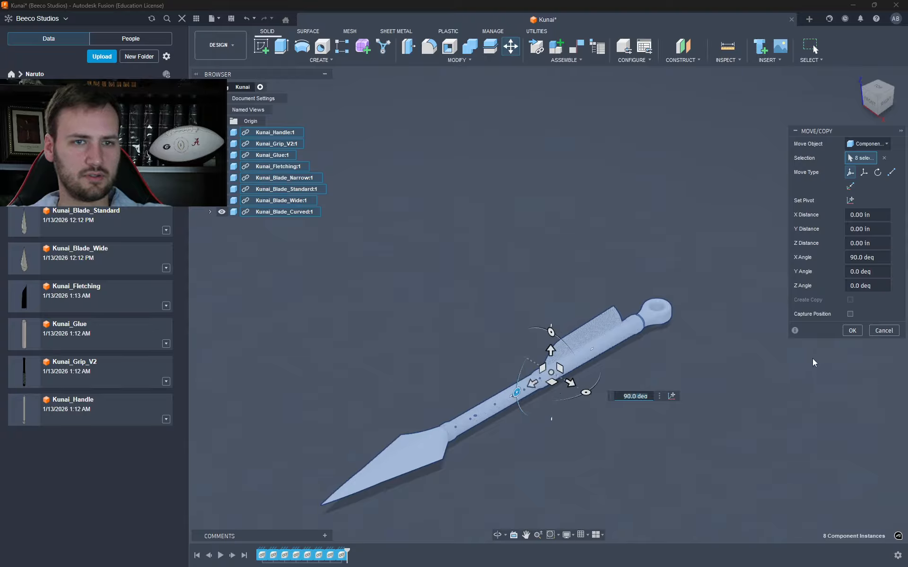
key(Return)
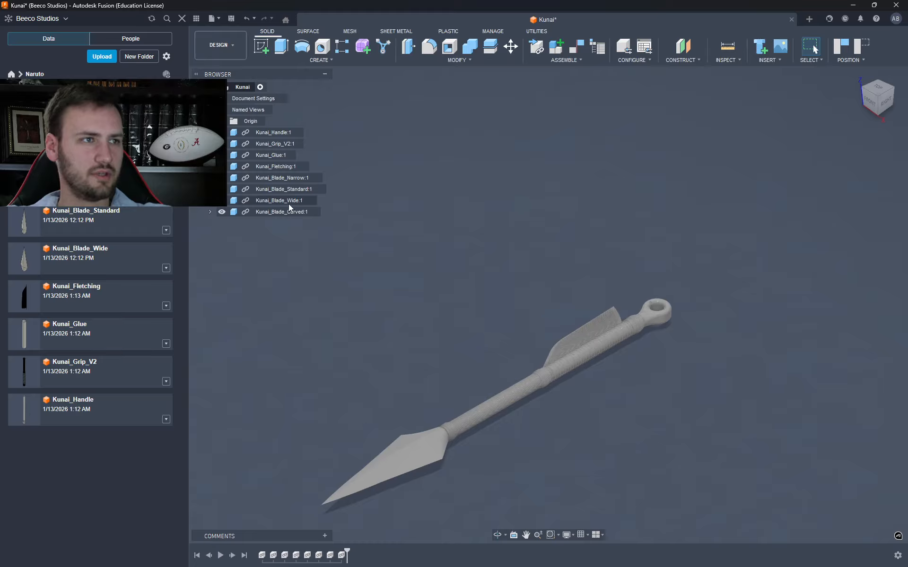
- Hide the narrow, wide and curved blades, and capture the rotated components' positions when starting a pattern of Kunai_Fletching
click(226, 189)
click(223, 178)
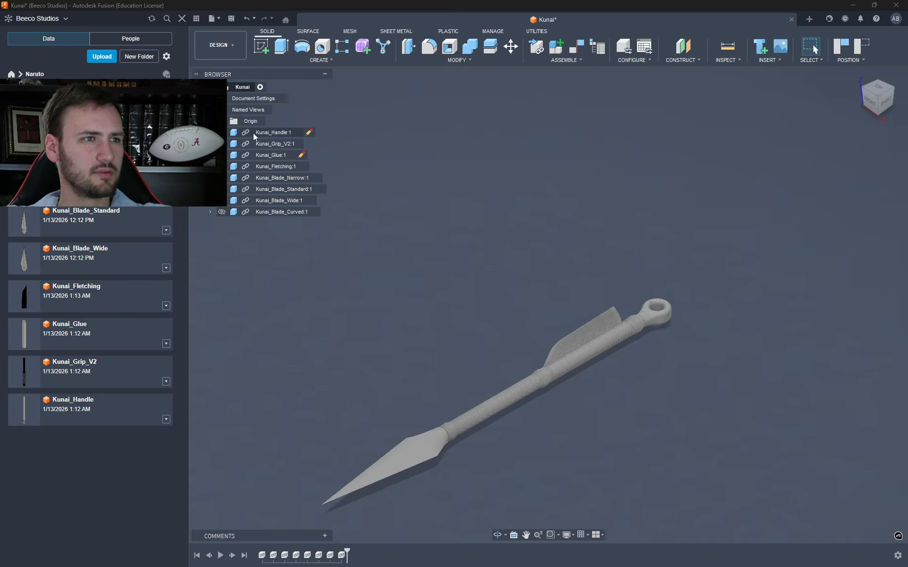
click(277, 170)
click(277, 169)
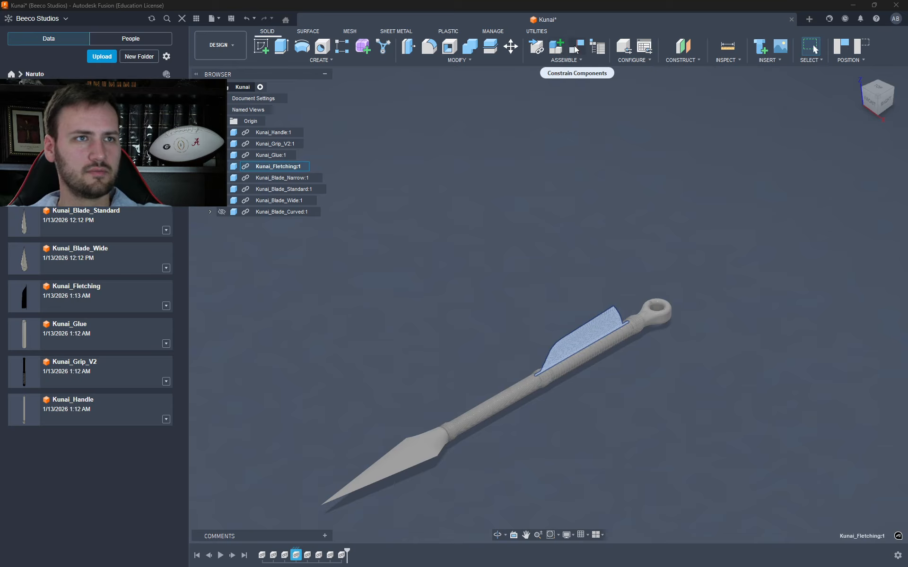
click(343, 50)
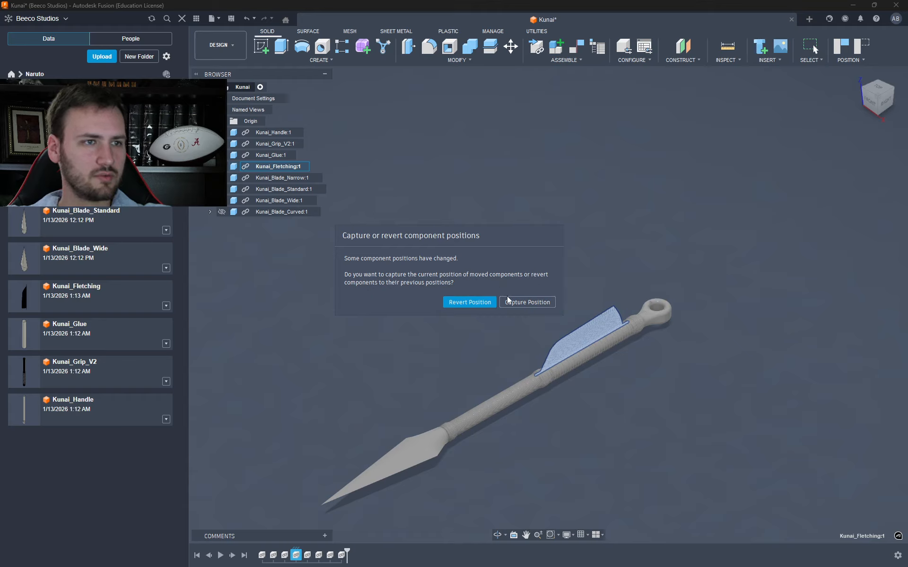
click(518, 303)
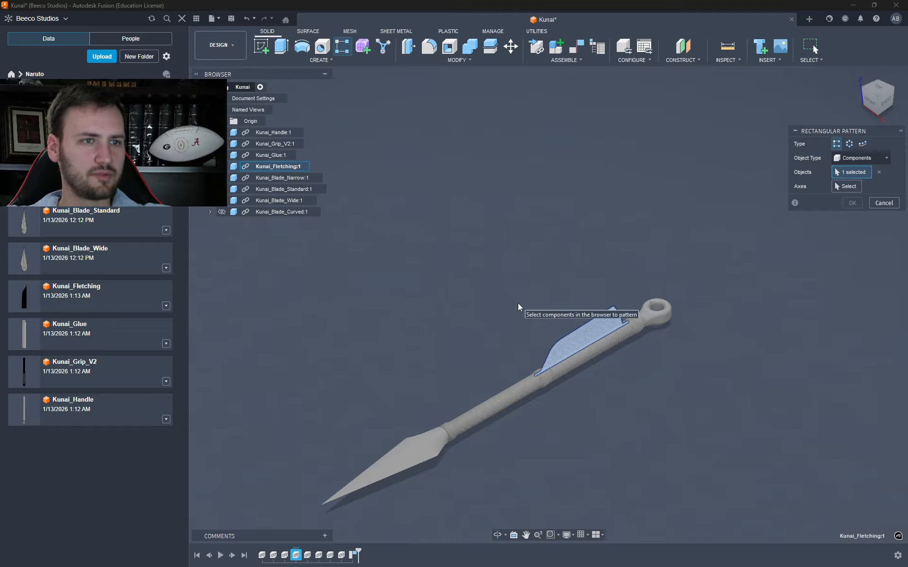
- Create a full circular pattern of the Kunai_Fletching component about Kunai_Handle's Z axis with a quantity of 8
click(850, 144)
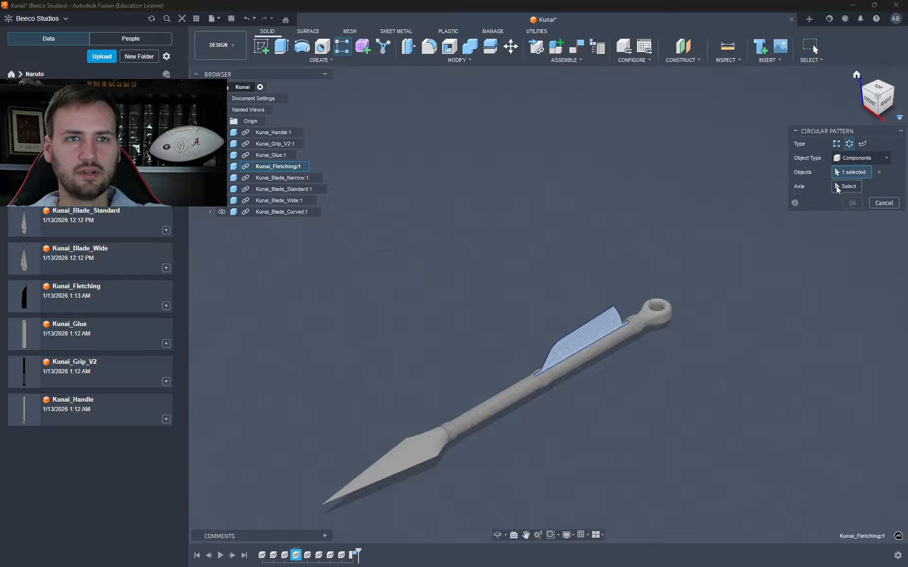
click(841, 186)
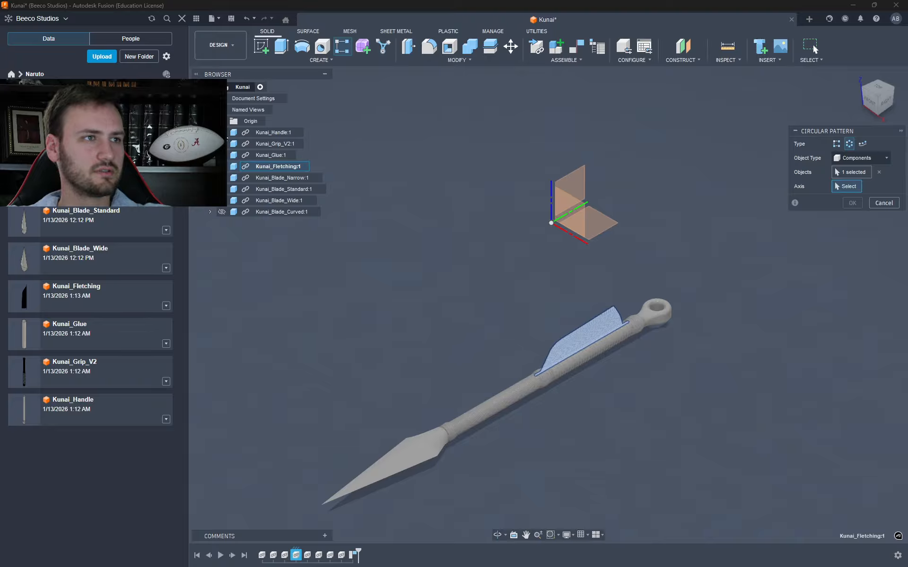
click(210, 132)
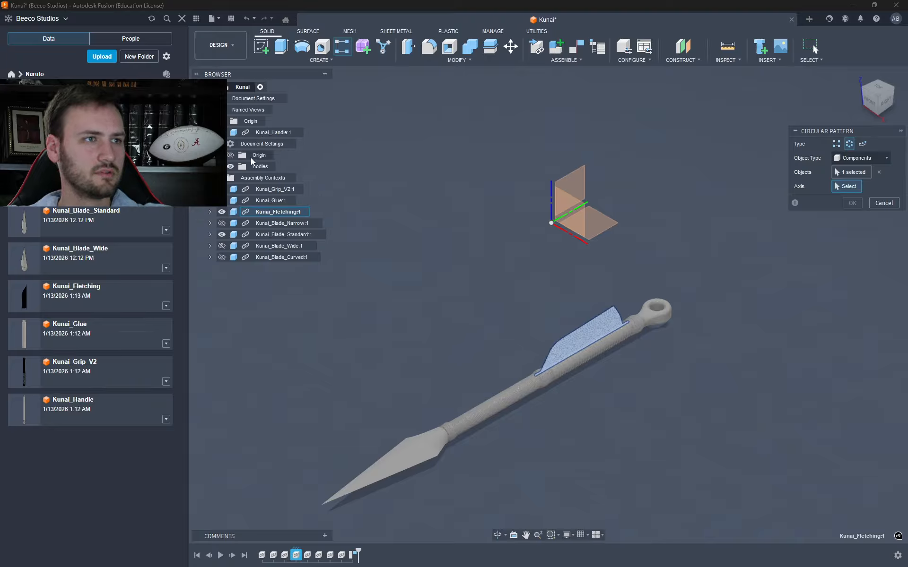
click(218, 155)
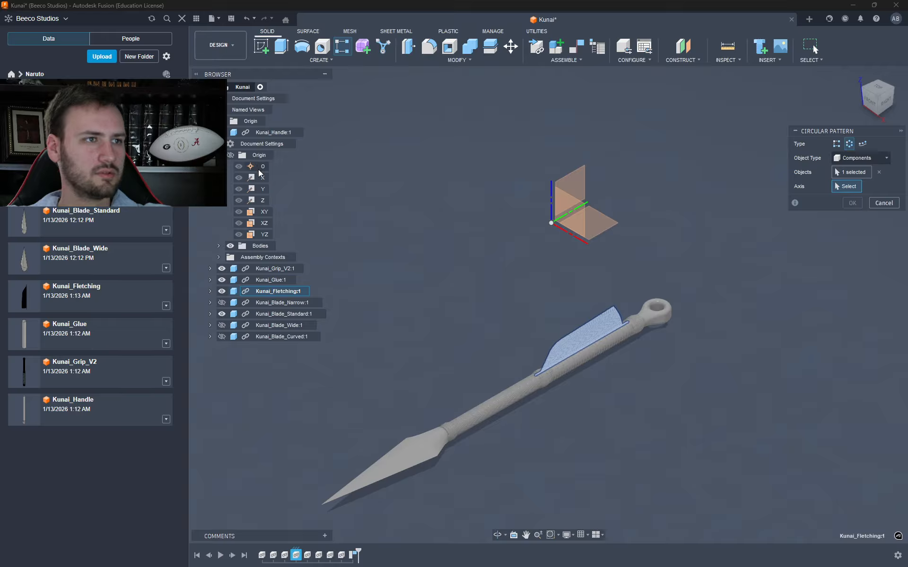
click(263, 201)
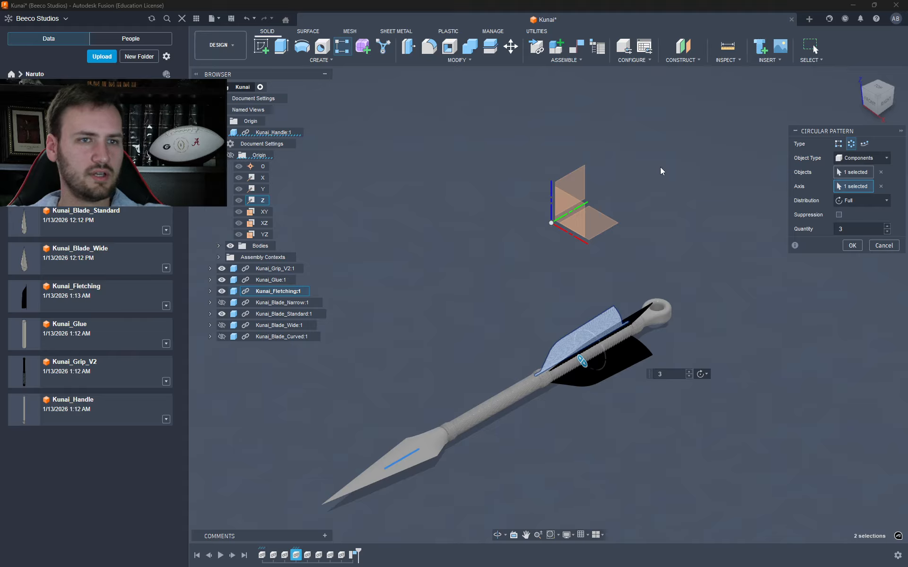
click(862, 228)
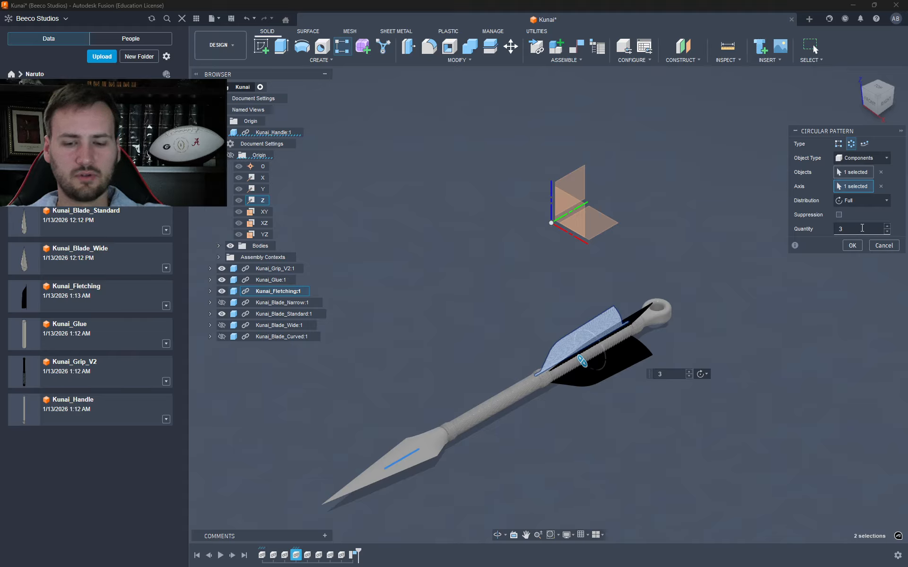
text(6)
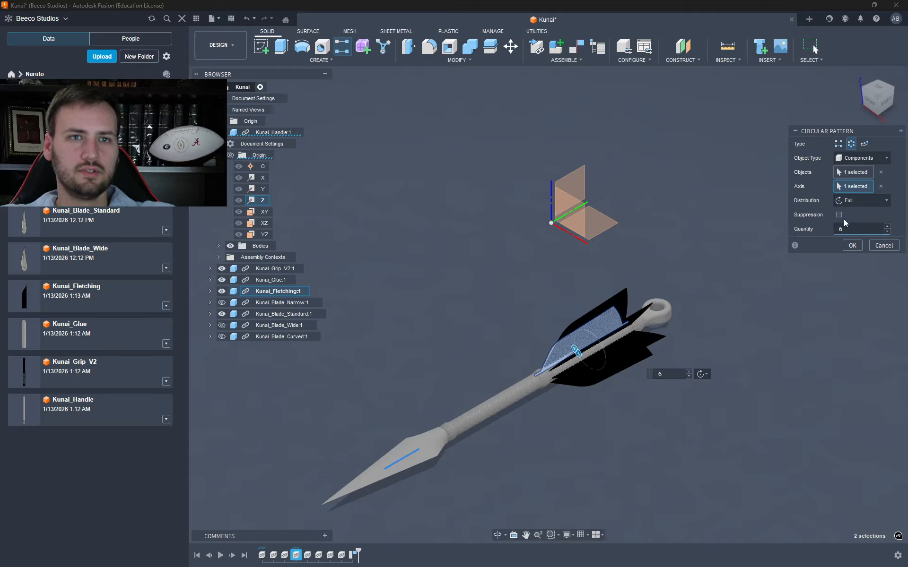
key(BackSpace)
text(8)
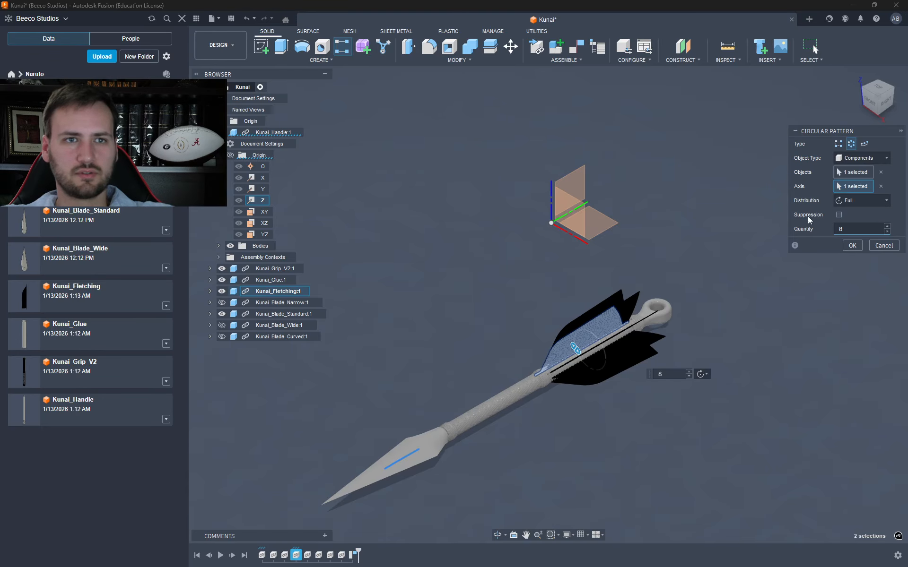
click(851, 247)
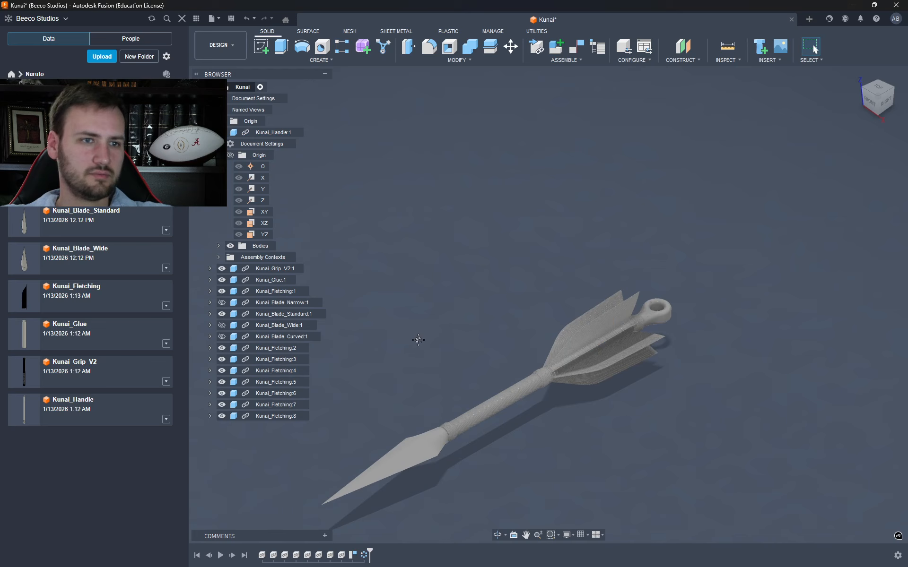
- Switch the displayed blade by showing Kunai_Blade_Wide and hiding Kunai_Blade_Standard
middle_drag(418, 339, 470, 241)
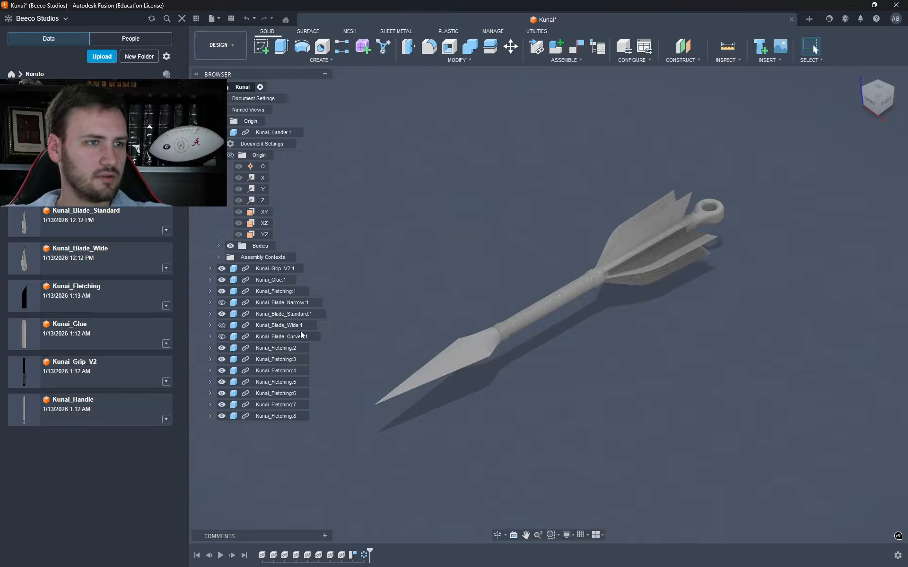
click(221, 325)
click(221, 314)
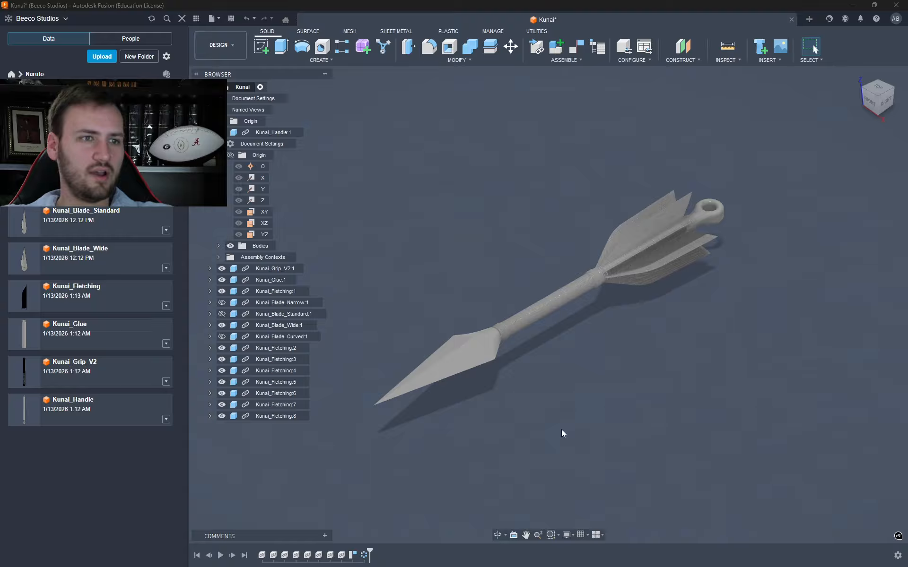
- Switch the Kunai assembly from the Design workspace to the Render workspace
click(876, 105)
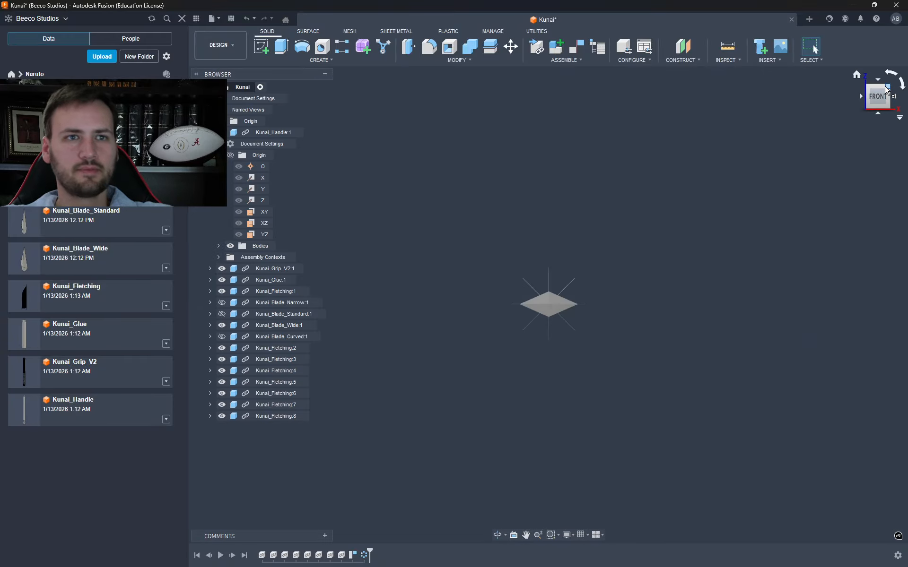
click(881, 86)
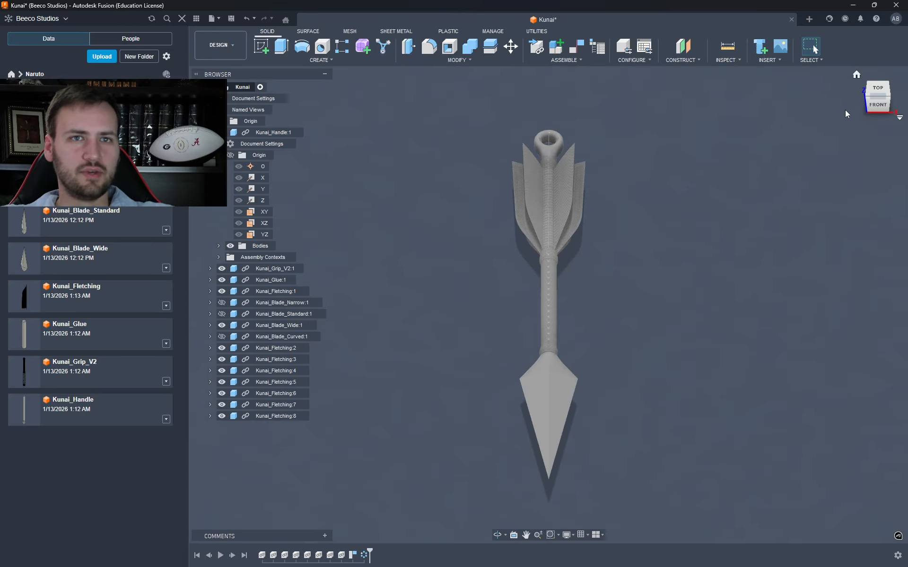
click(889, 98)
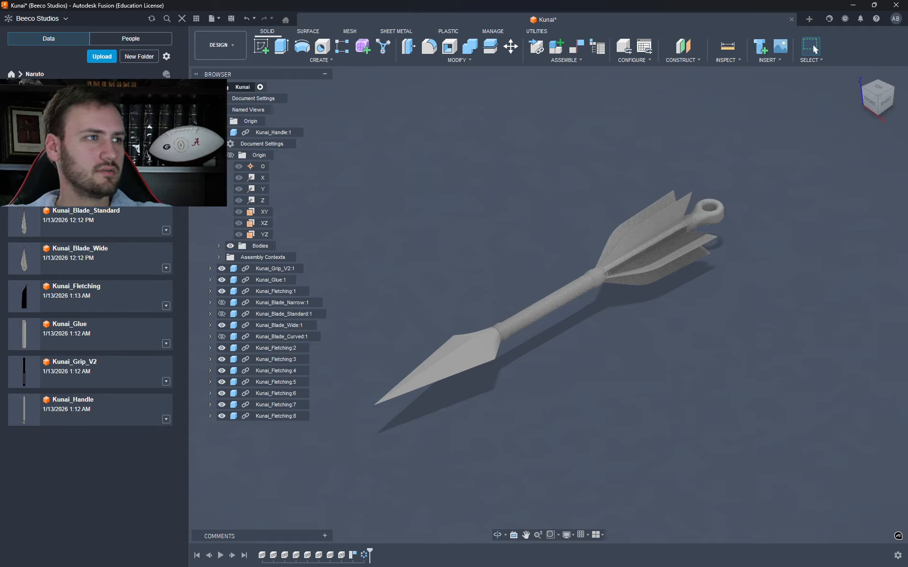
click(223, 49)
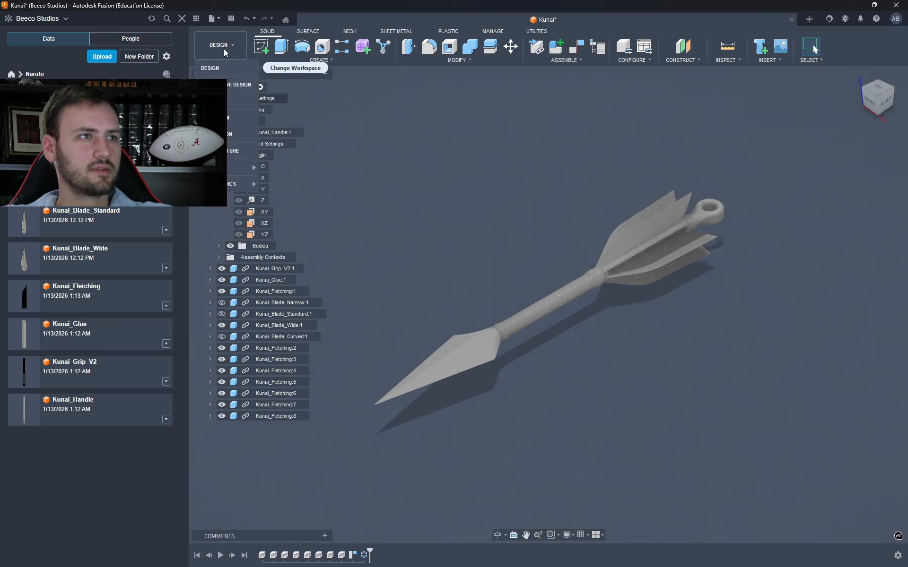
click(228, 107)
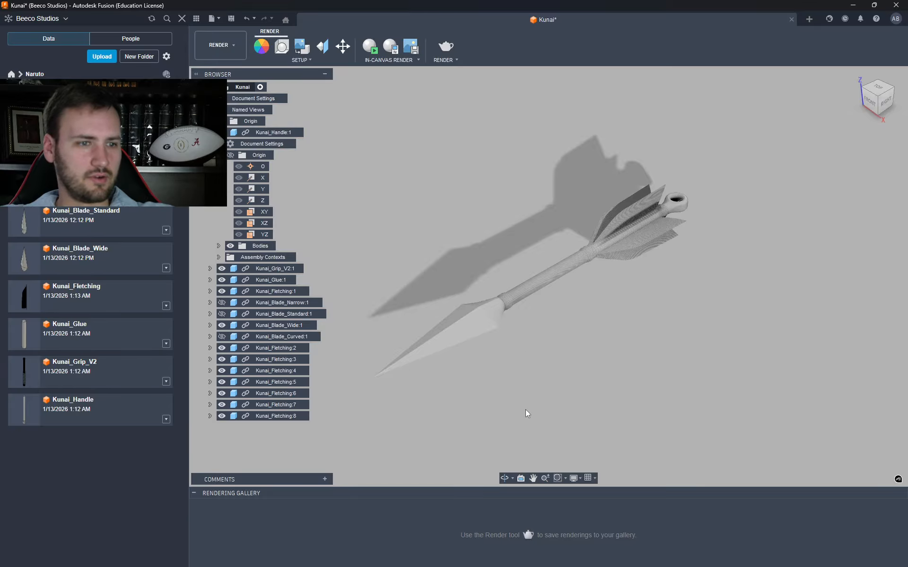
- Add Brass - Polished, Brass - Matte and Brass - Old - Matte to the Kunai design's appearances and try applying Brass - Polished to the wide blade
click(261, 47)
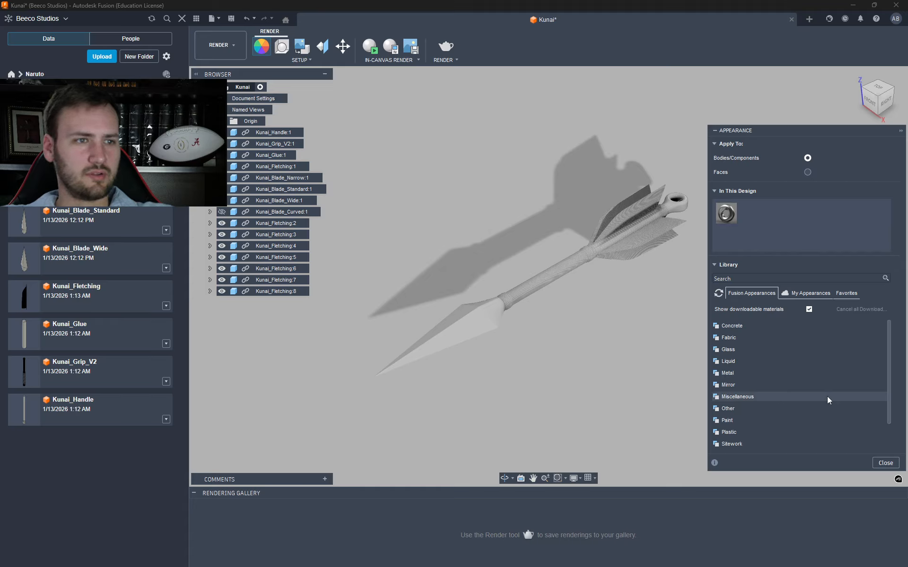
click(744, 372)
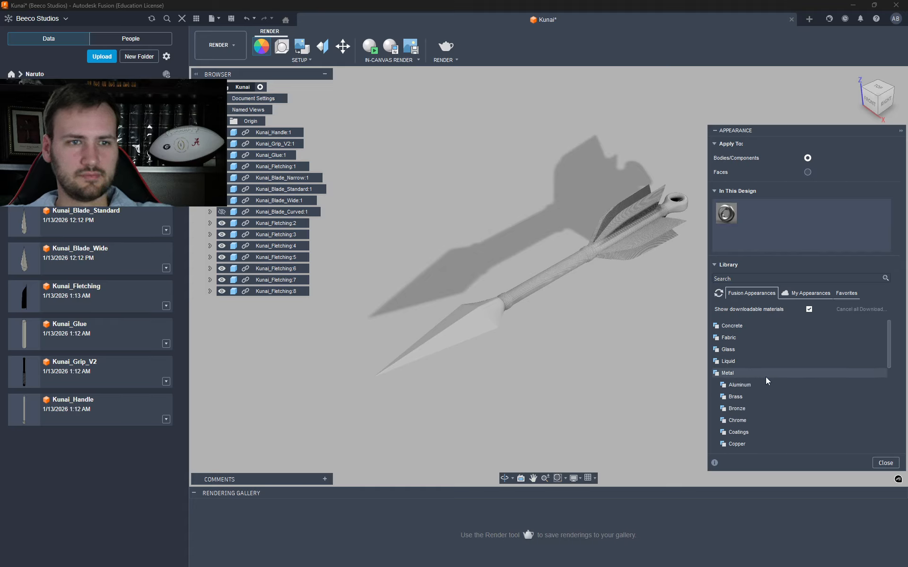
scroll(765, 377, down, 1)
click(736, 361)
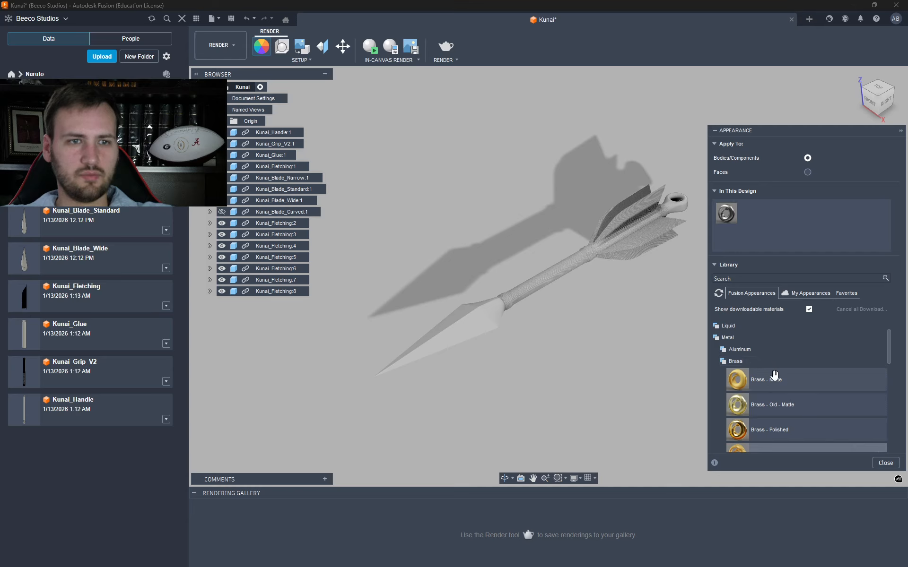
scroll(779, 378, down, 1)
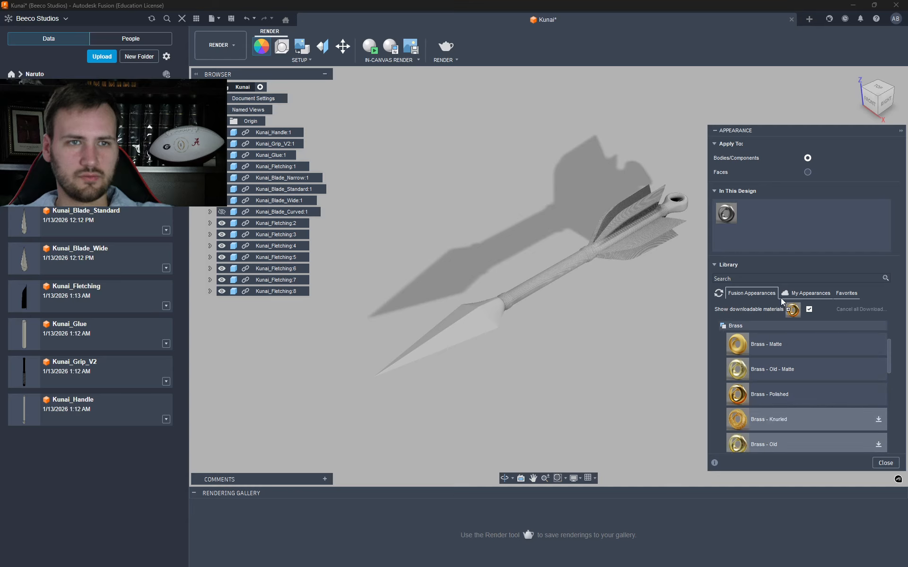
drag(755, 221, 754, 219)
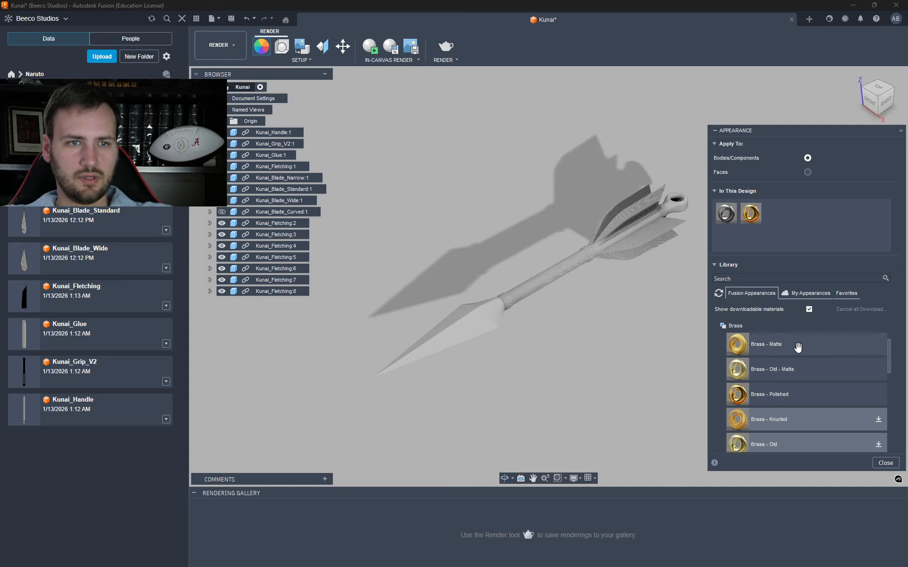
drag(796, 345, 810, 233)
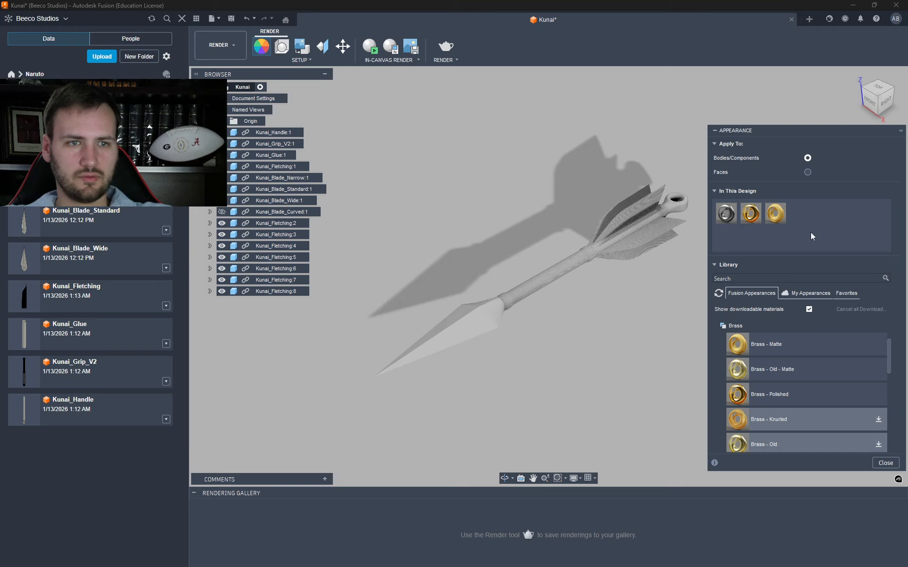
drag(803, 373, 814, 224)
drag(751, 213, 473, 322)
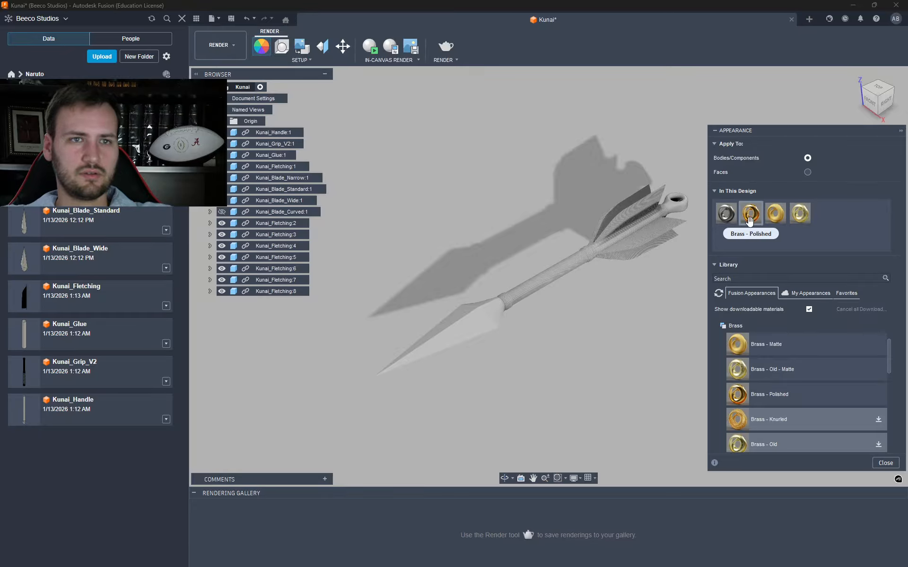
key(Escape)
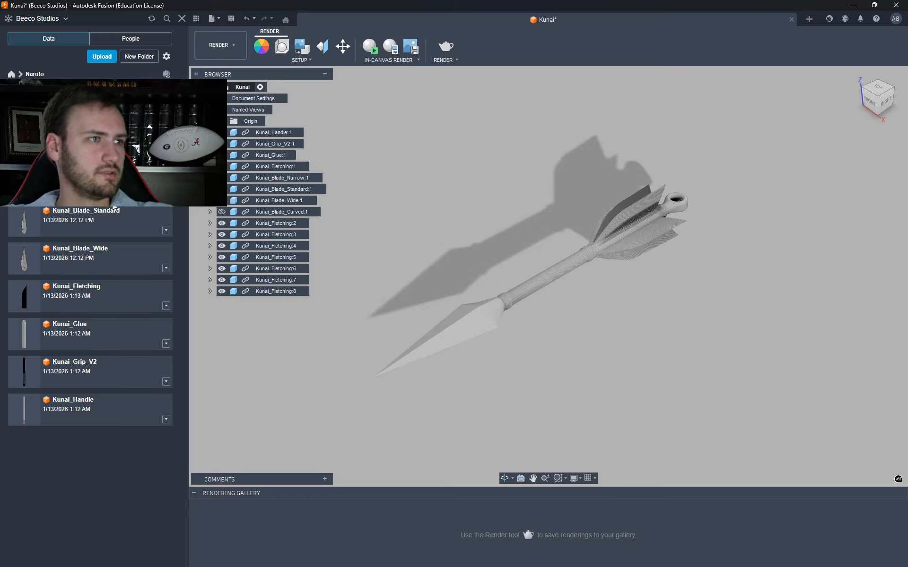
- Open the Kunai_Blade_Wide design on its own and switch it to the Render workspace
double_click(83, 259)
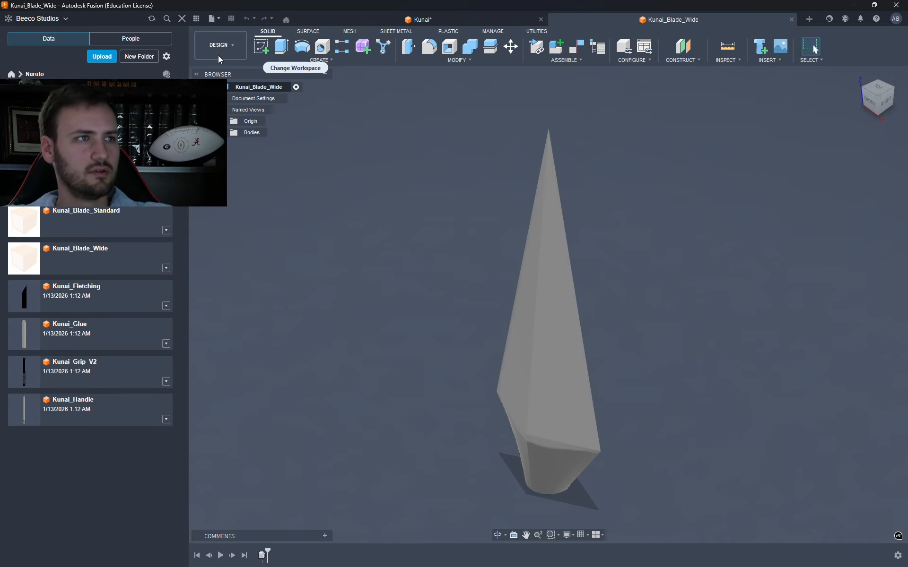
click(219, 49)
click(228, 109)
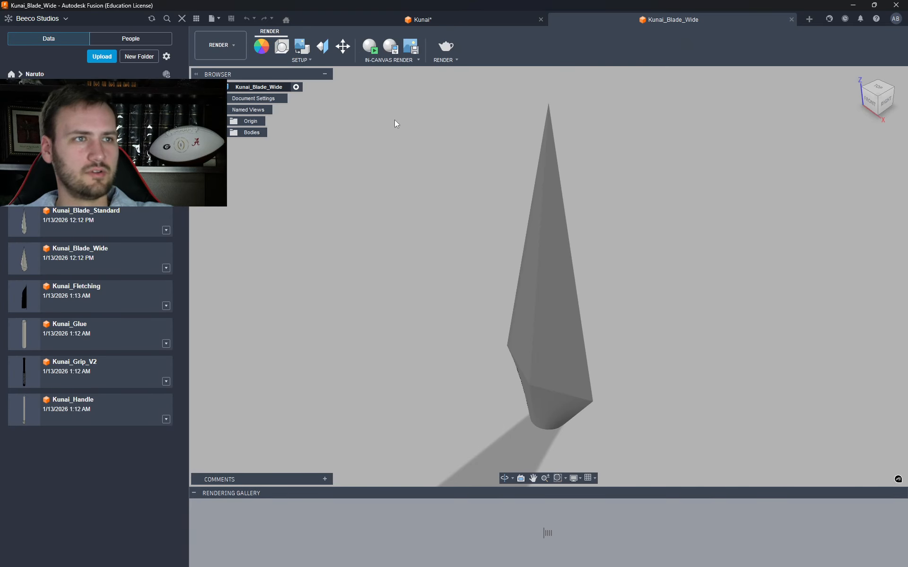
- Add Brass - Matte, Brass - Old - Matte and Brass - Polished to the appearances in the Kunai_Blade_Wide design
click(263, 48)
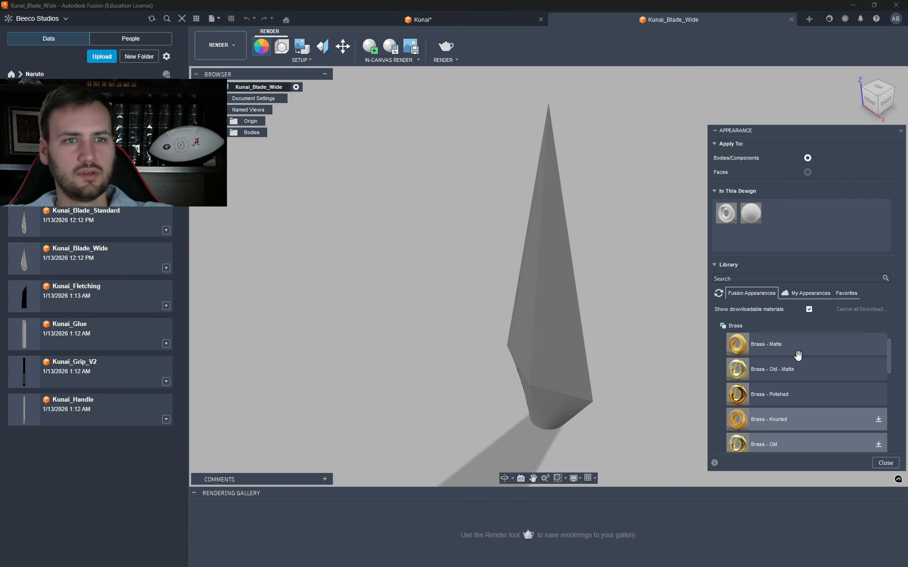
drag(766, 349, 805, 209)
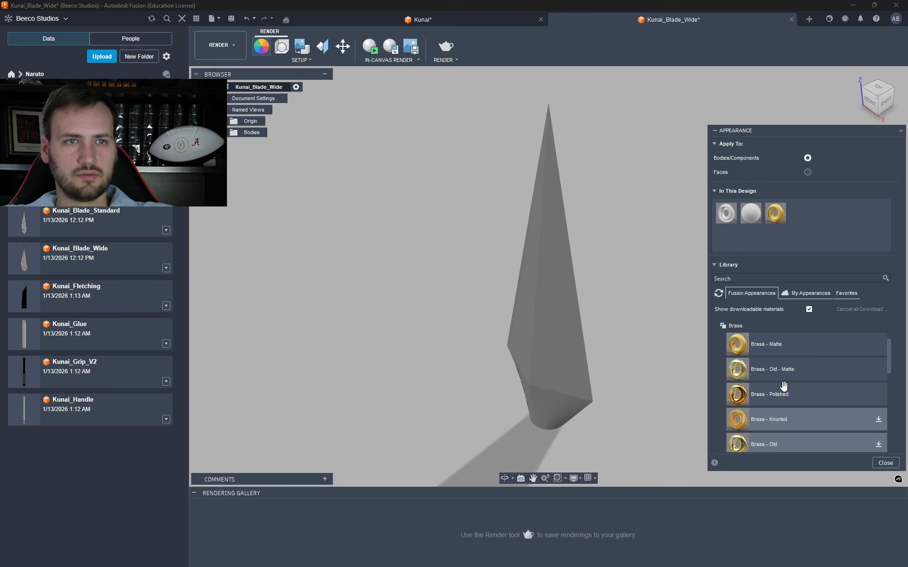
drag(776, 376, 812, 213)
drag(764, 395, 835, 225)
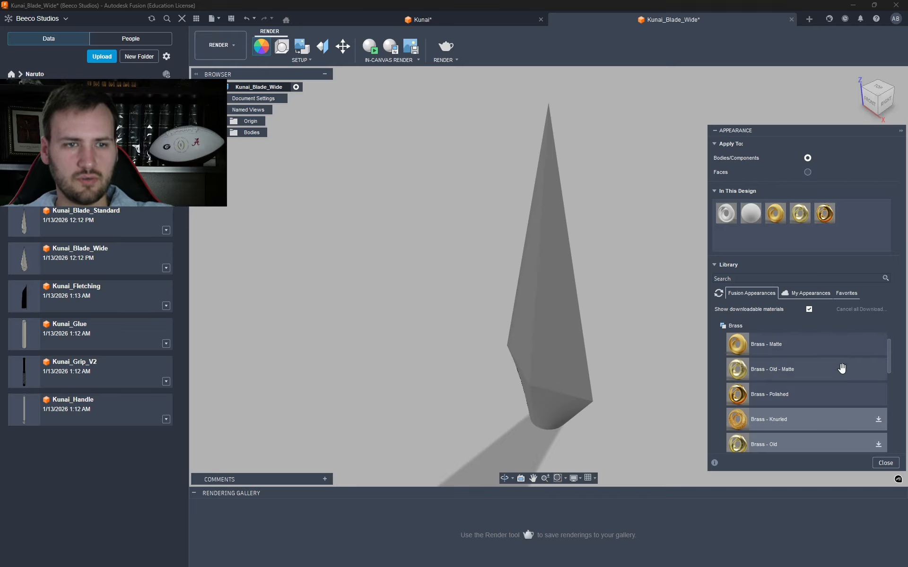
- Try Brass - Matte and Brass - Old - Matte in turn on the whole blade body
scroll(842, 368, down, 2)
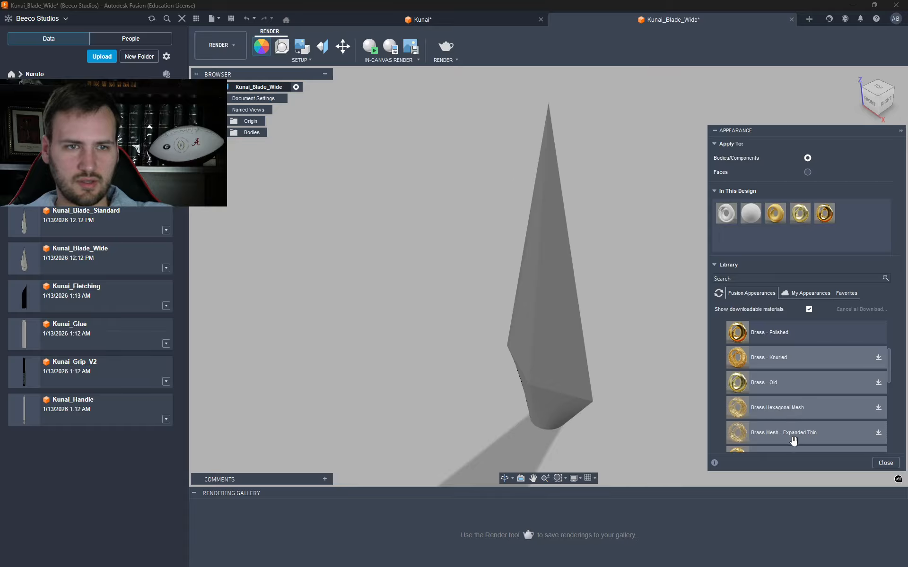
scroll(791, 406, down, 2)
scroll(790, 387, up, 2)
scroll(794, 393, down, 4)
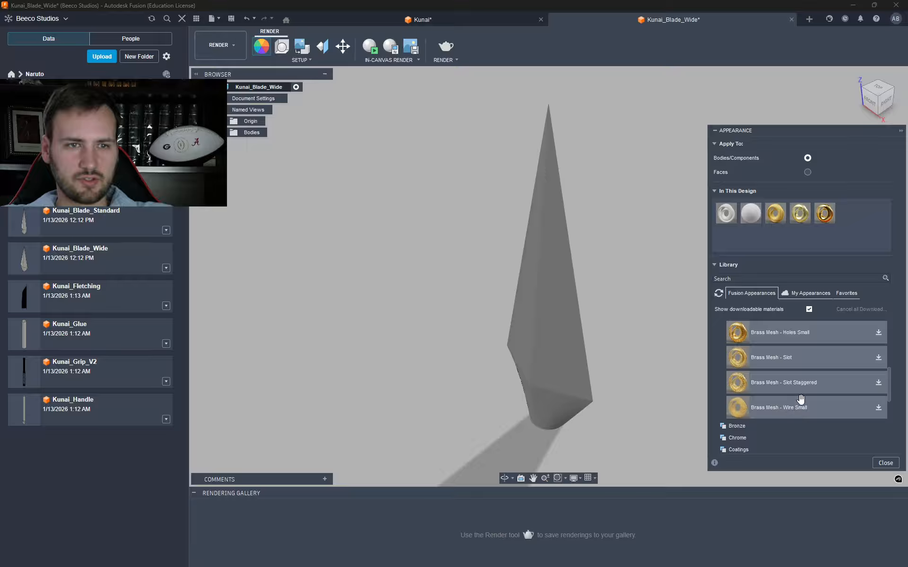
scroll(805, 394, up, 5)
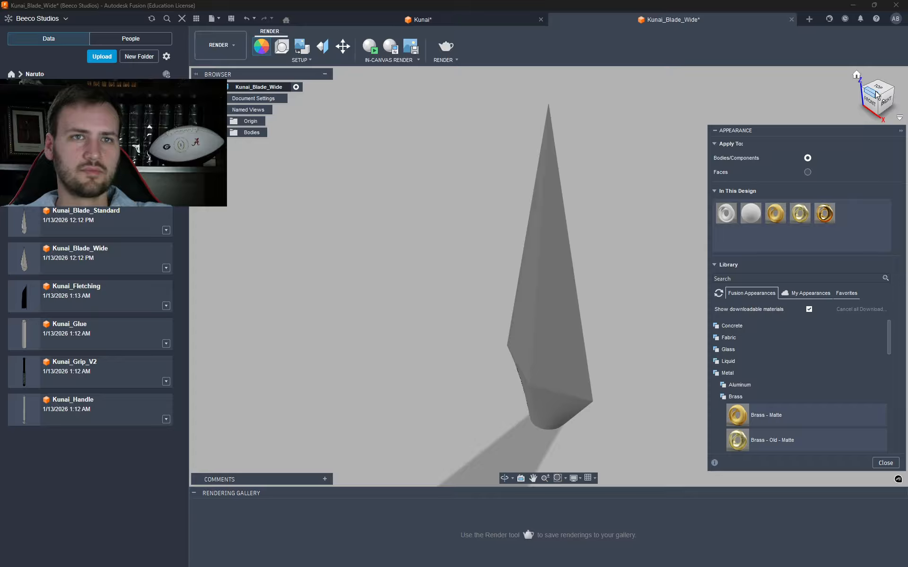
click(895, 90)
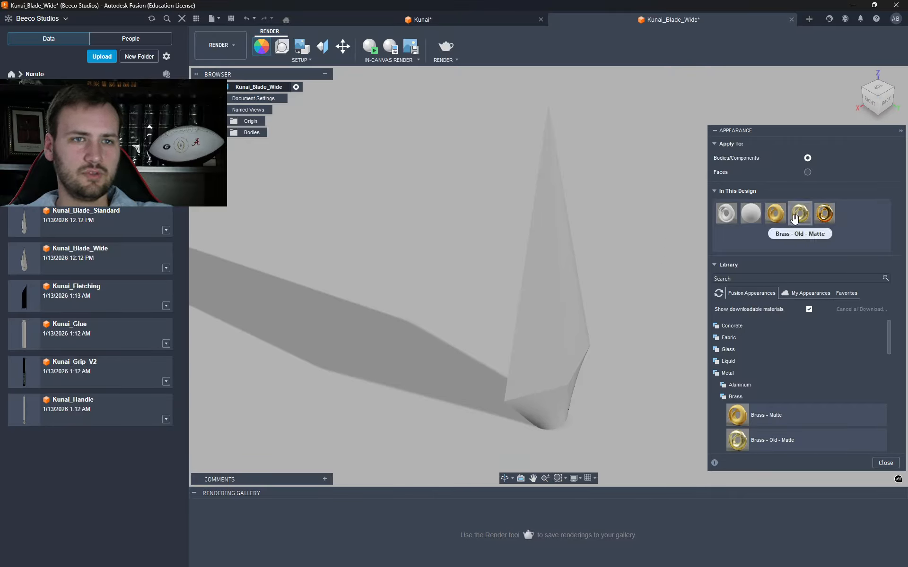
drag(776, 214, 572, 316)
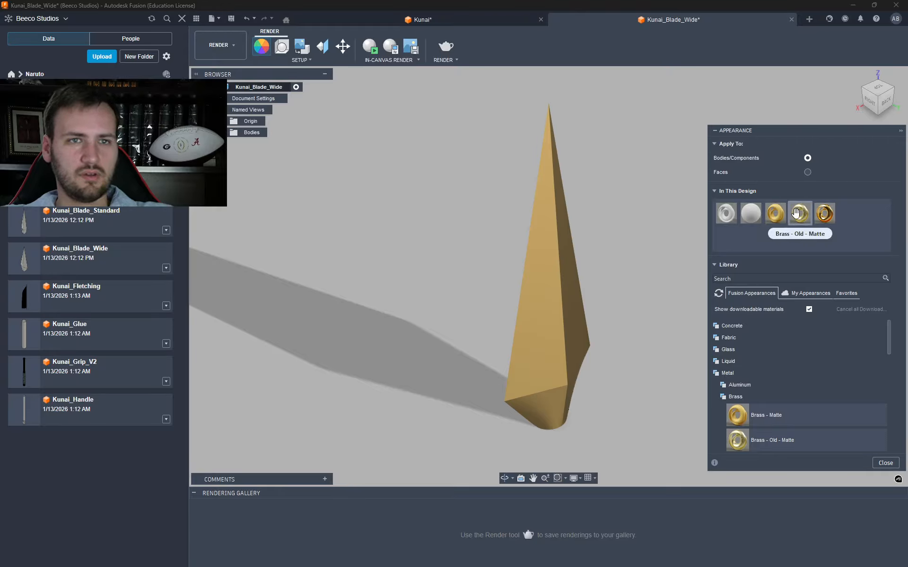
drag(799, 216, 575, 339)
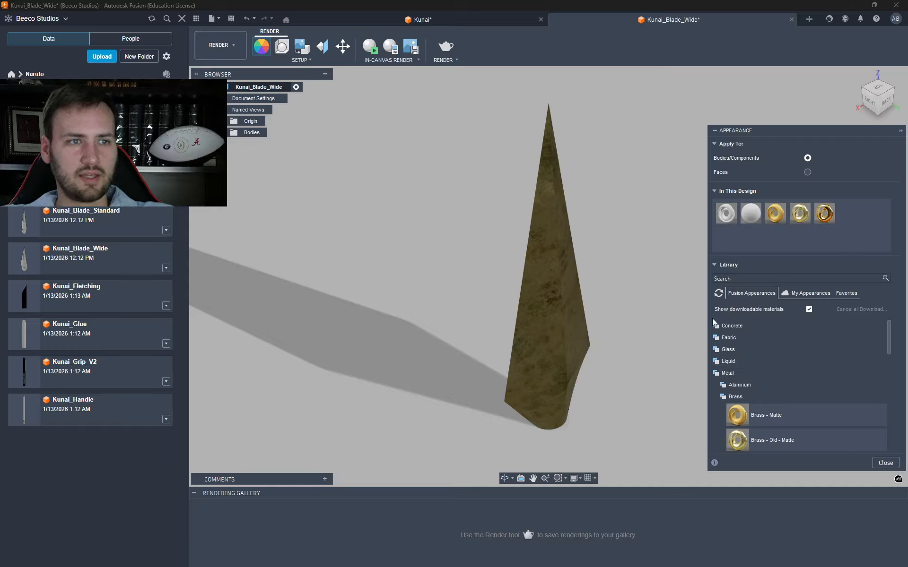
- Download the Brass - Old appearance, add it to the design, and apply it to the blade
scroll(811, 371, down, 3)
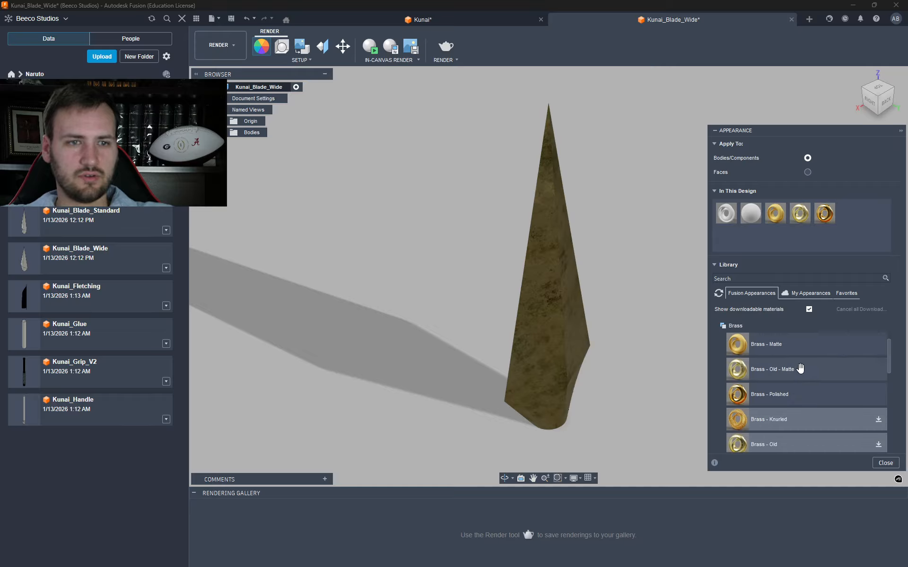
scroll(786, 438, down, 2)
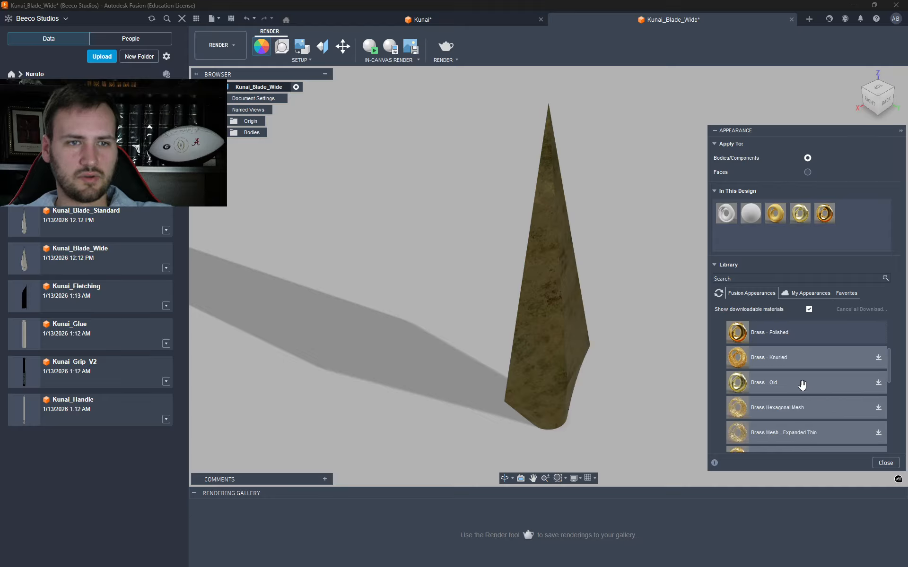
click(878, 382)
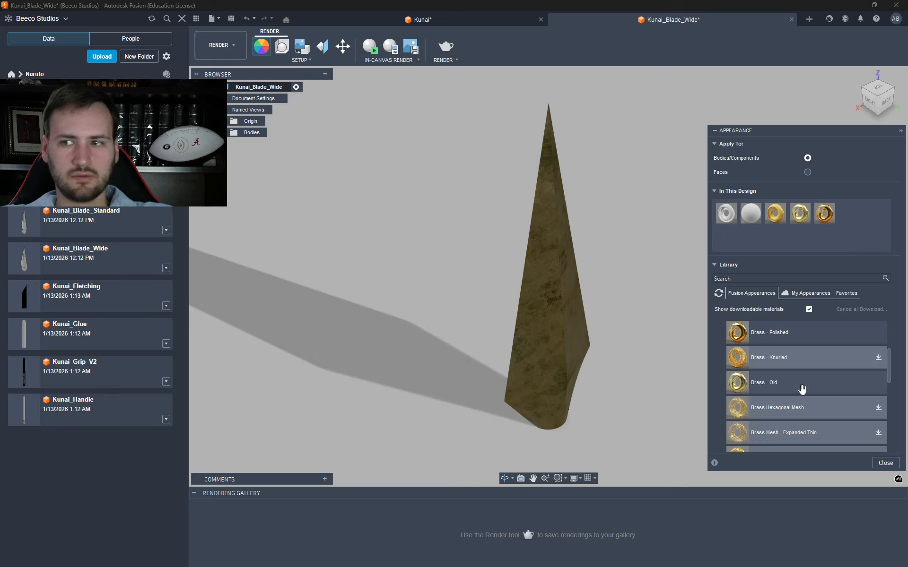
drag(793, 383, 845, 262)
drag(849, 213, 555, 322)
scroll(551, 298, up, 10)
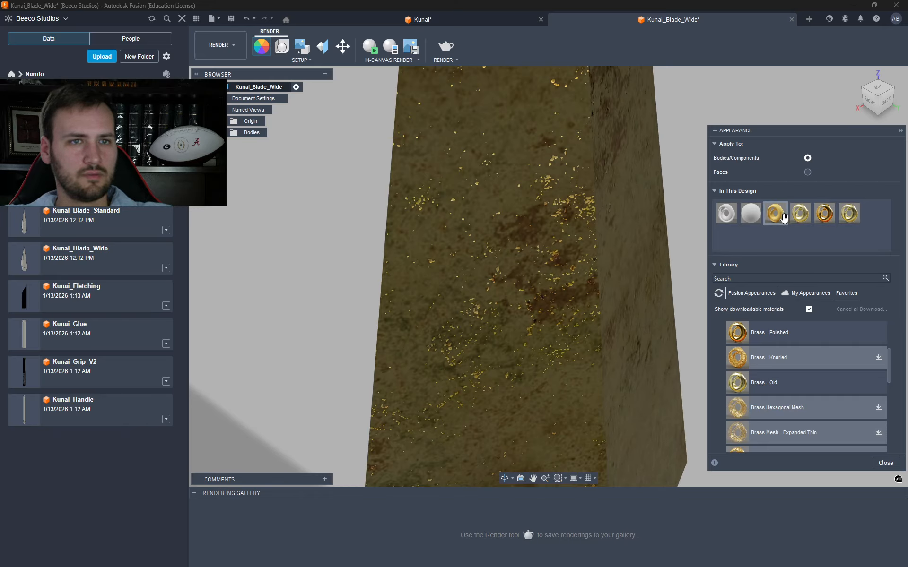
- Compare Brass - Old - Matte and Brass - Polished by applying each to the blade
drag(800, 215, 603, 307)
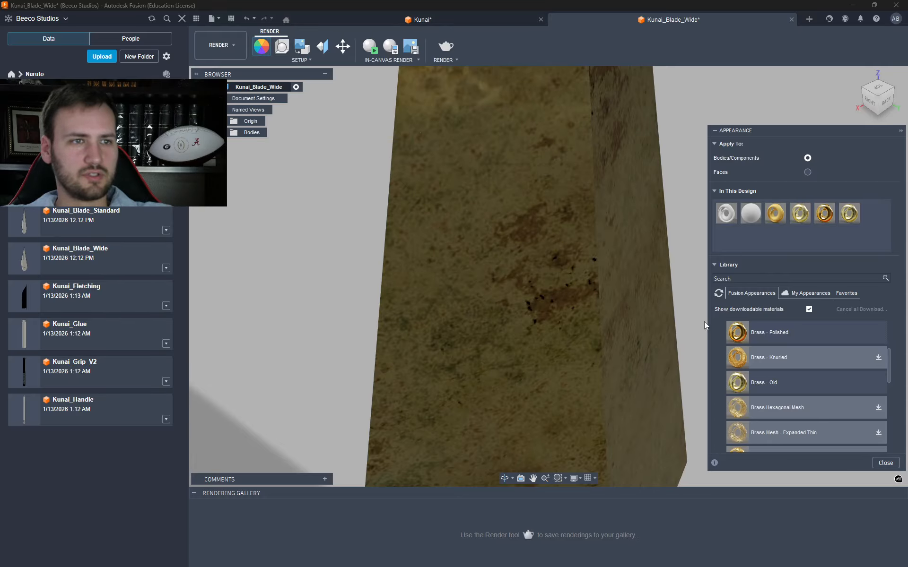
drag(832, 215, 635, 241)
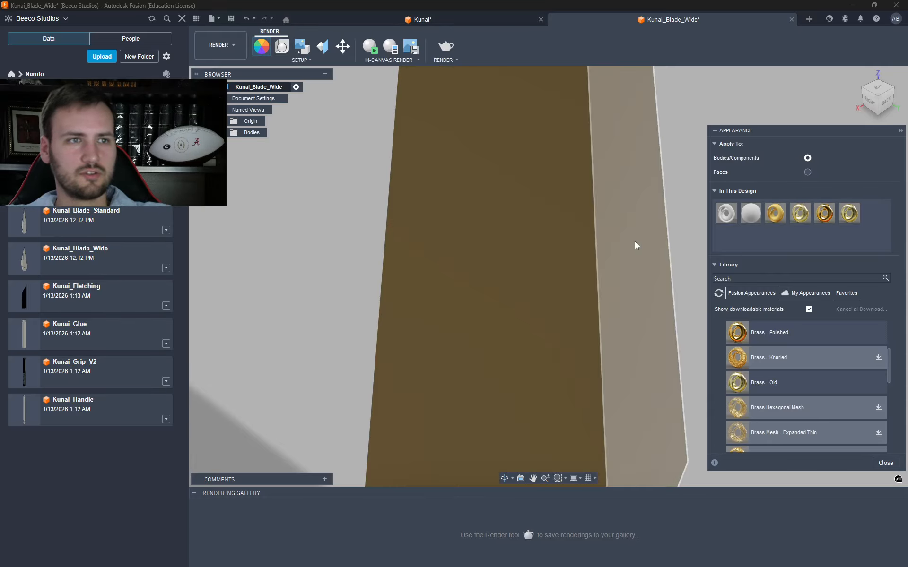
scroll(694, 288, down, 5)
scroll(694, 288, down, 3)
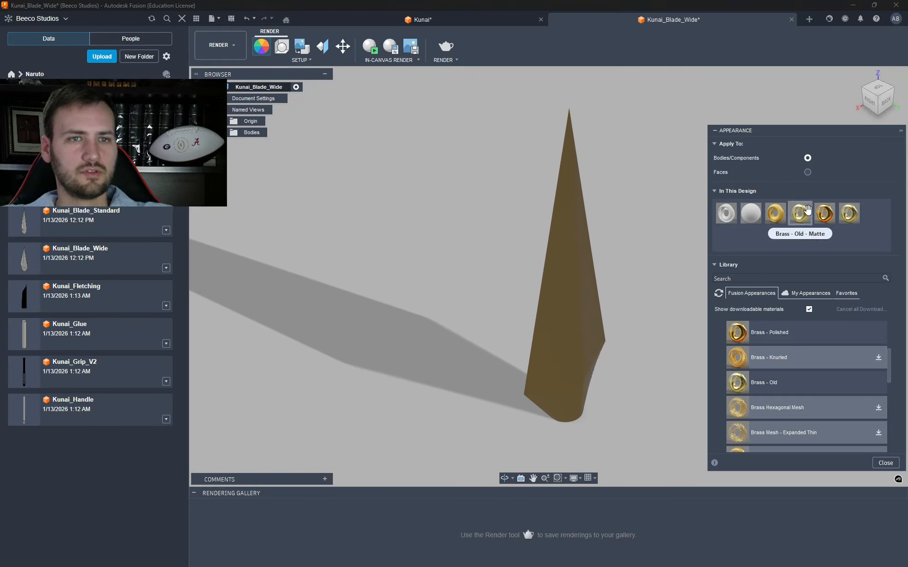
- Apply Brass - Old - Matte to the blade and browse the remaining brass appearances in the library
drag(807, 210, 568, 329)
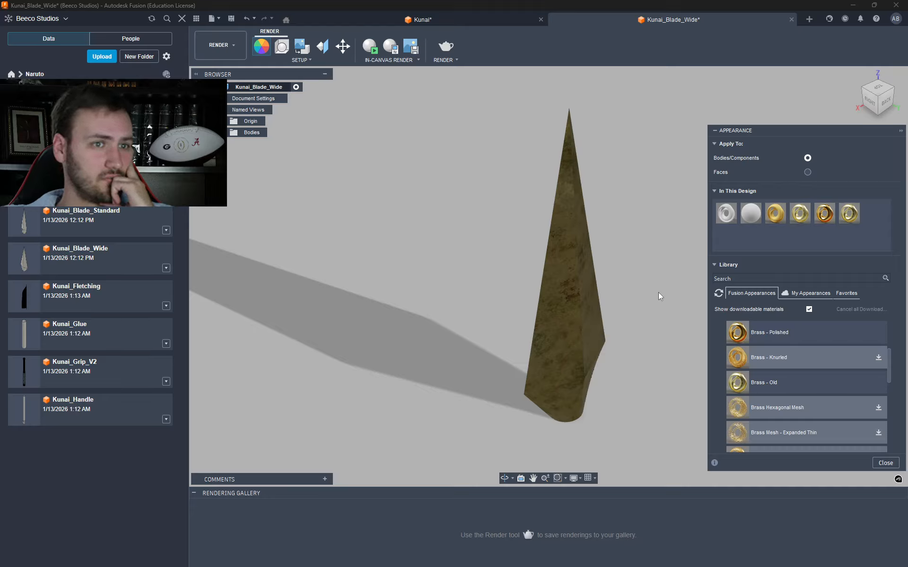
scroll(809, 353, down, 3)
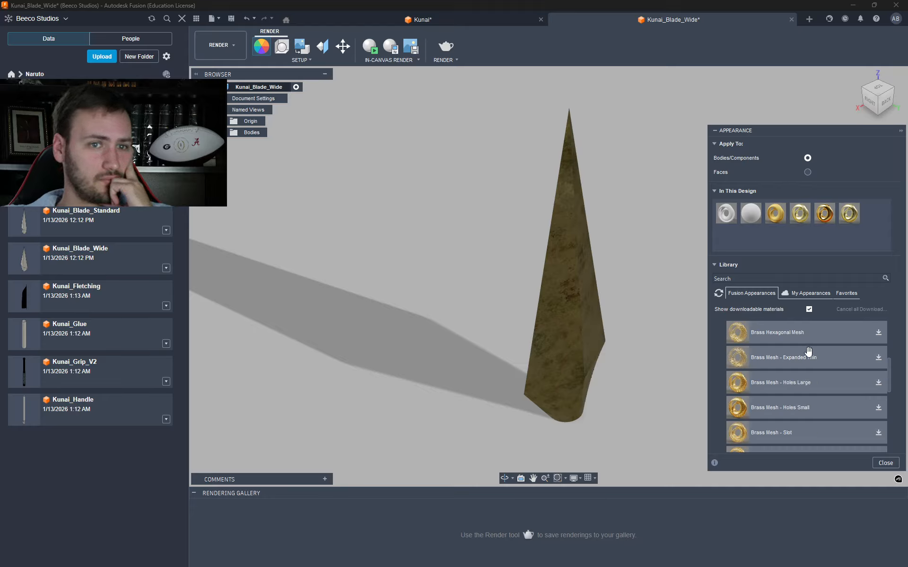
scroll(807, 351, down, 3)
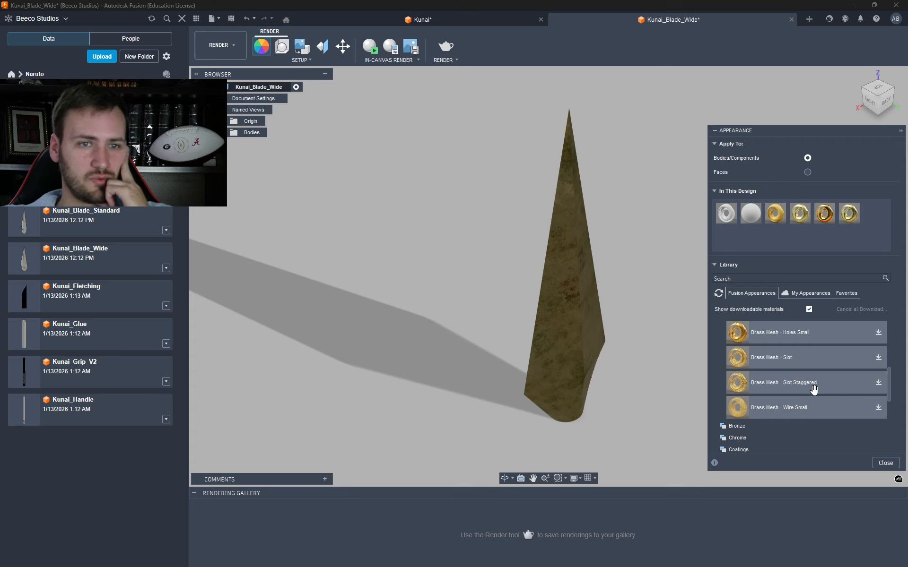
scroll(810, 358, up, 3)
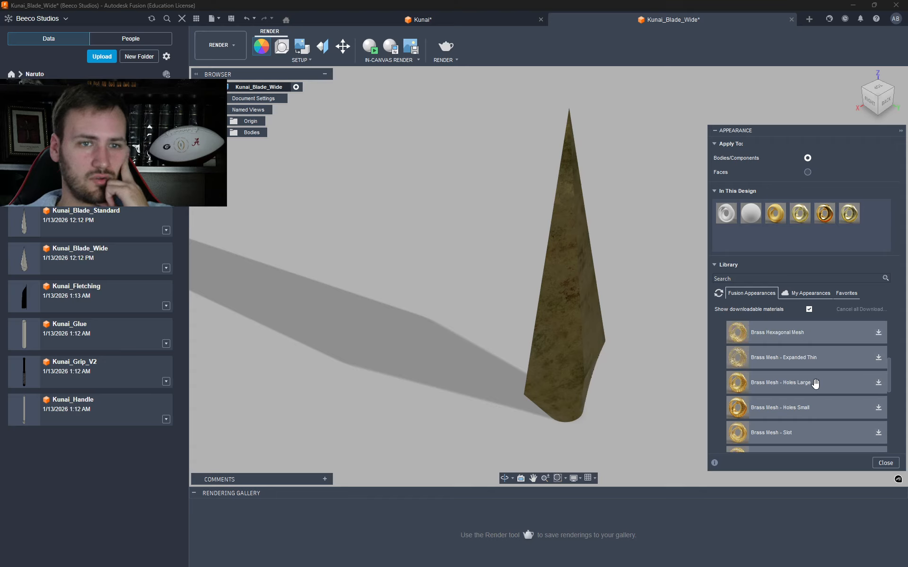
- Remove the unused Brass - Matte, Brass - Old and Brass - Polished appearances from the design
scroll(821, 368, up, 1)
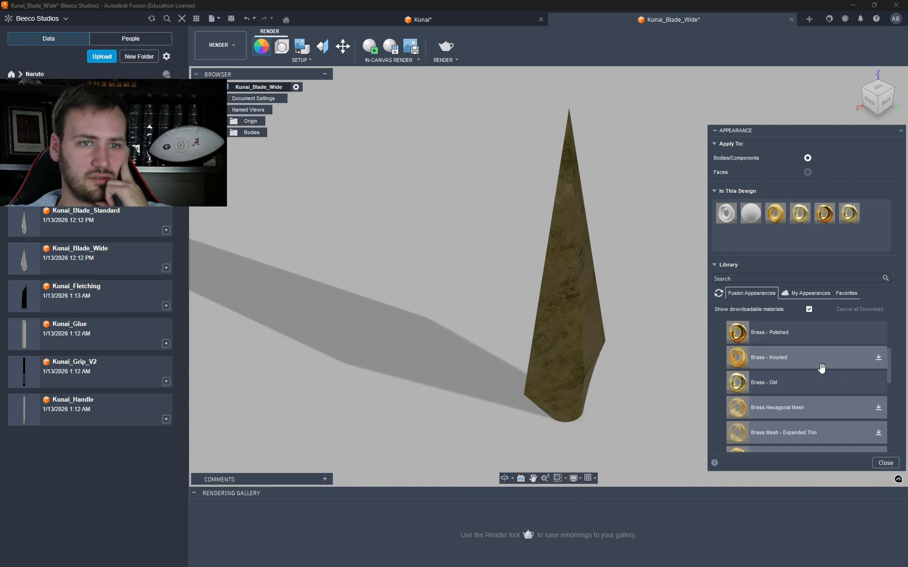
scroll(821, 369, down, 1)
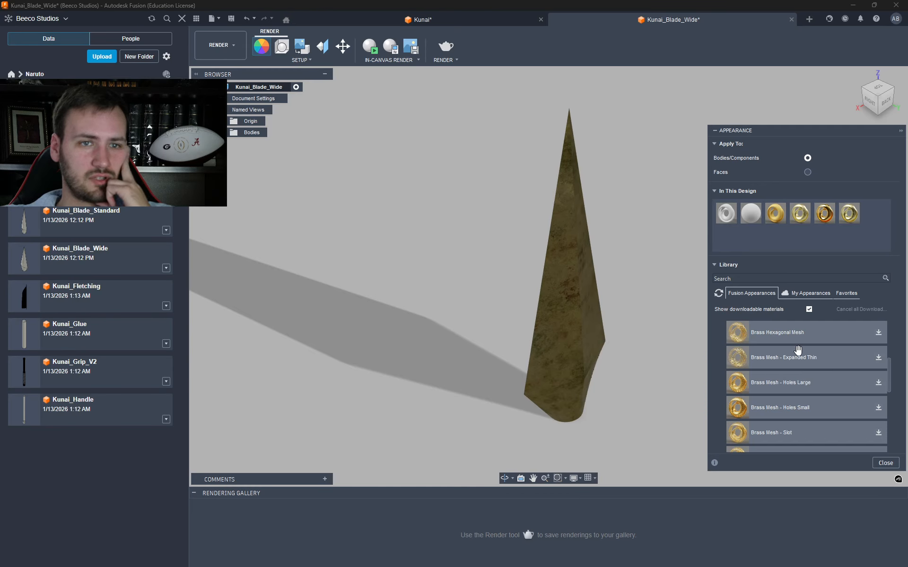
scroll(796, 409, up, 3)
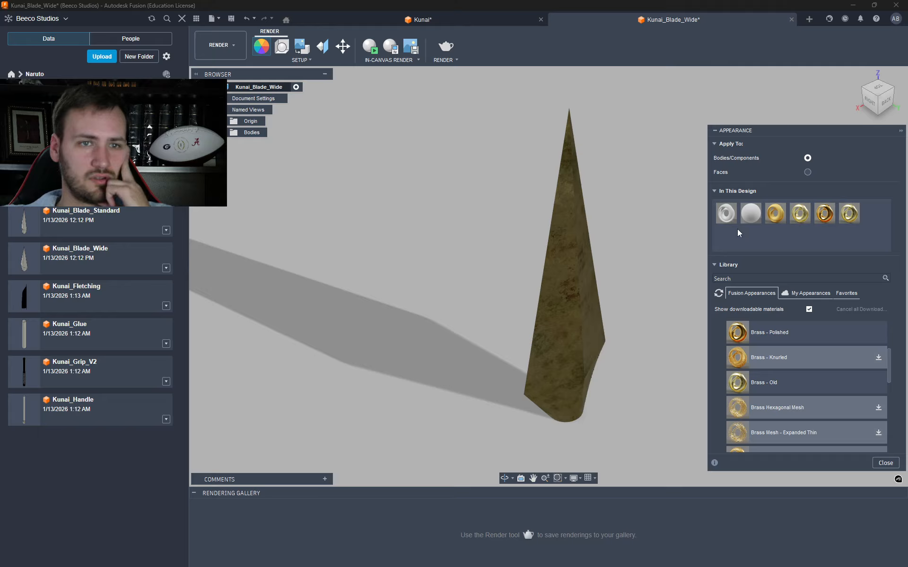
right_click(780, 225)
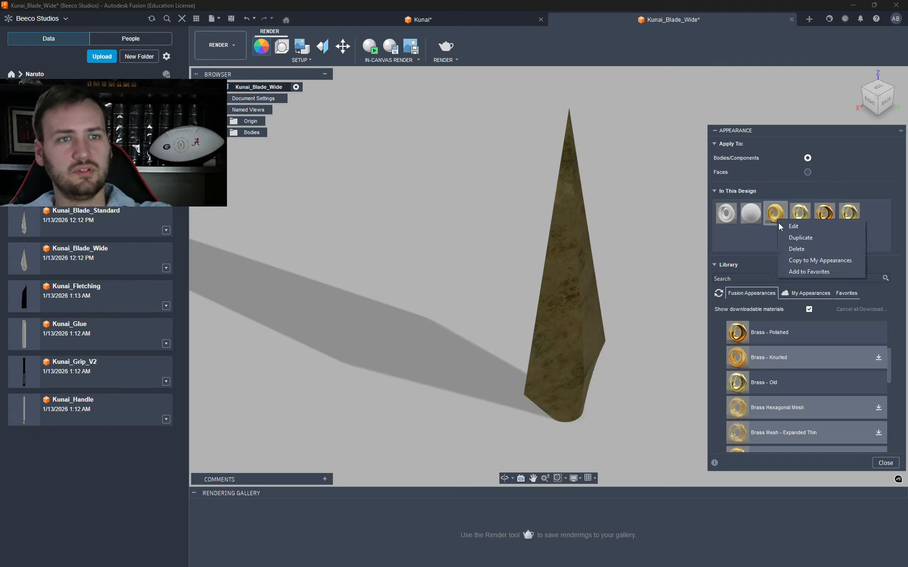
click(807, 249)
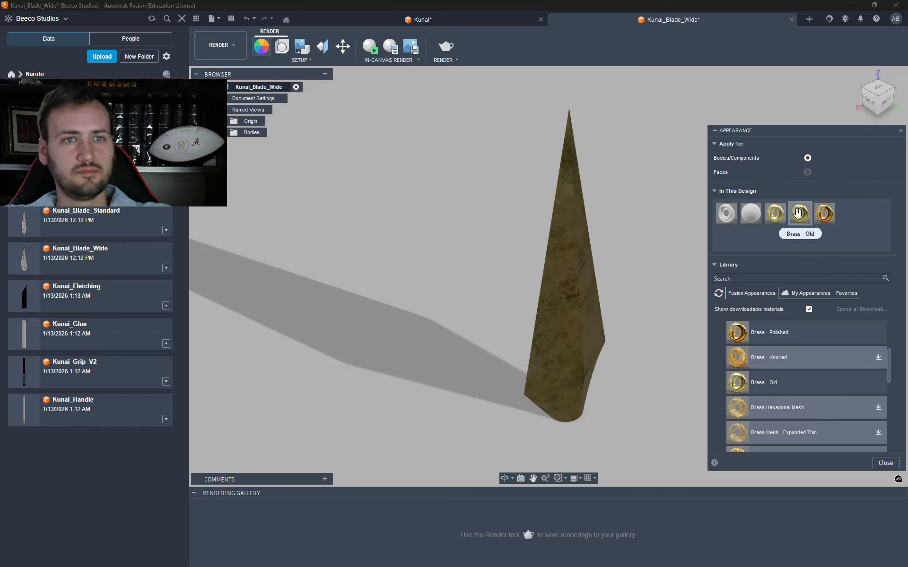
right_click(802, 220)
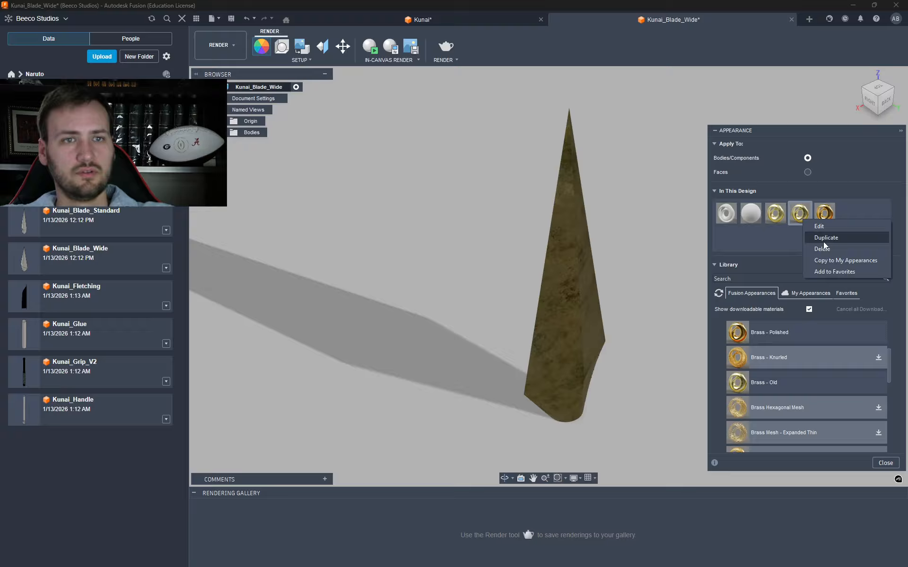
click(826, 250)
right_click(807, 219)
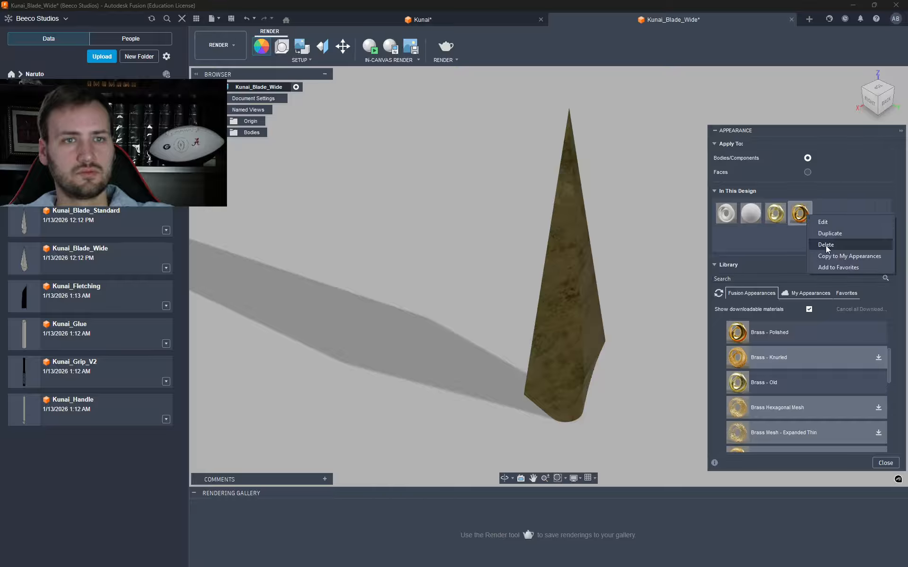
click(826, 248)
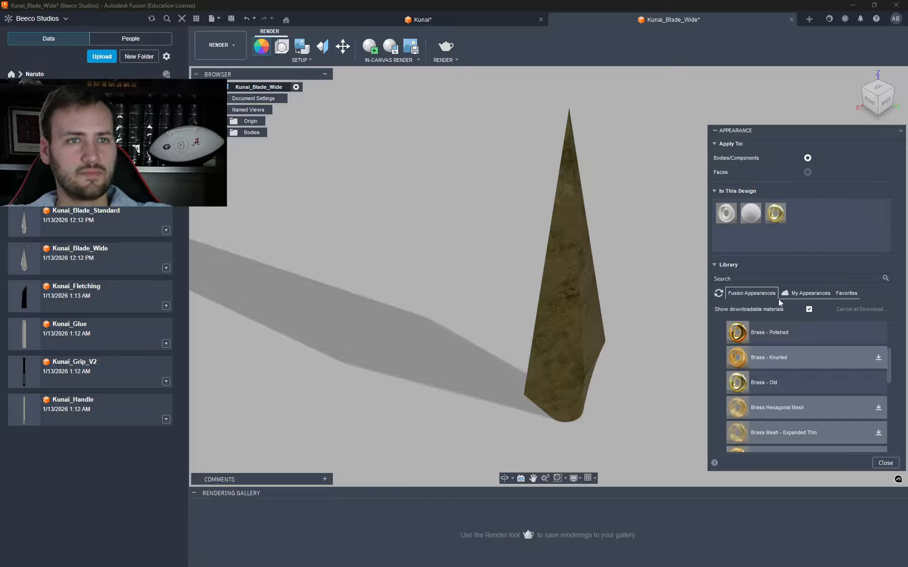
- Add Bronze - Patina and Bronze - Polished from the metal library to the design and try each on the blade
scroll(724, 407, up, 3)
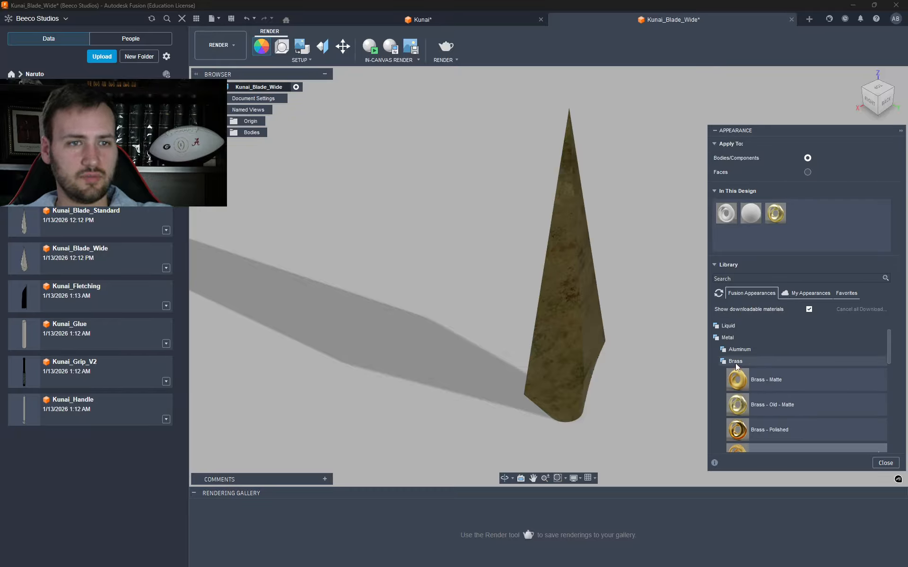
click(736, 362)
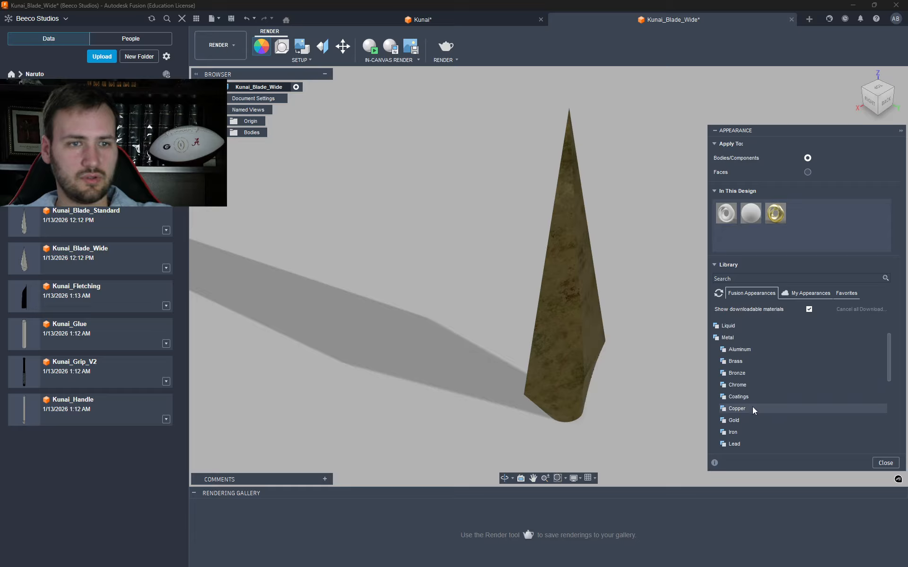
click(751, 373)
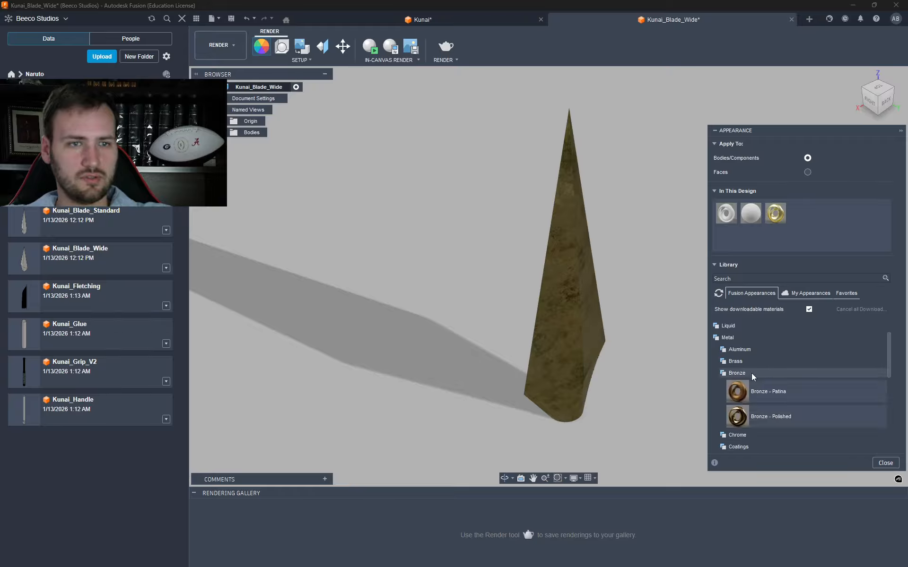
drag(792, 392, 839, 220)
drag(759, 417, 571, 296)
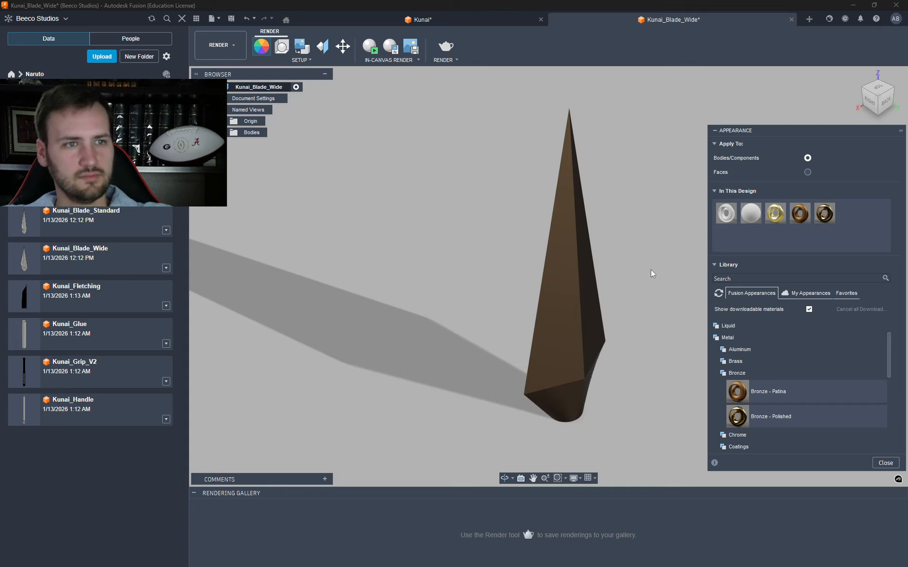
scroll(576, 354, up, 10)
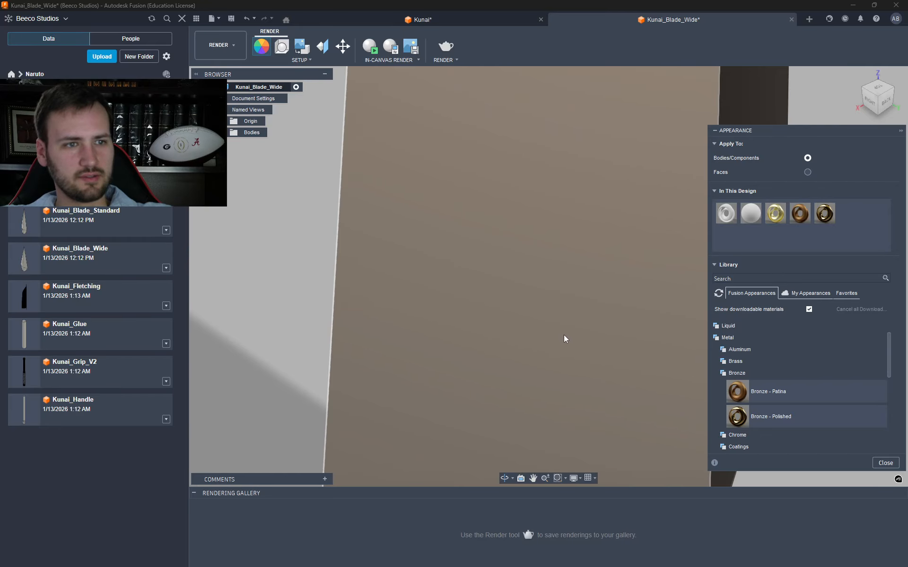
scroll(609, 337, down, 8)
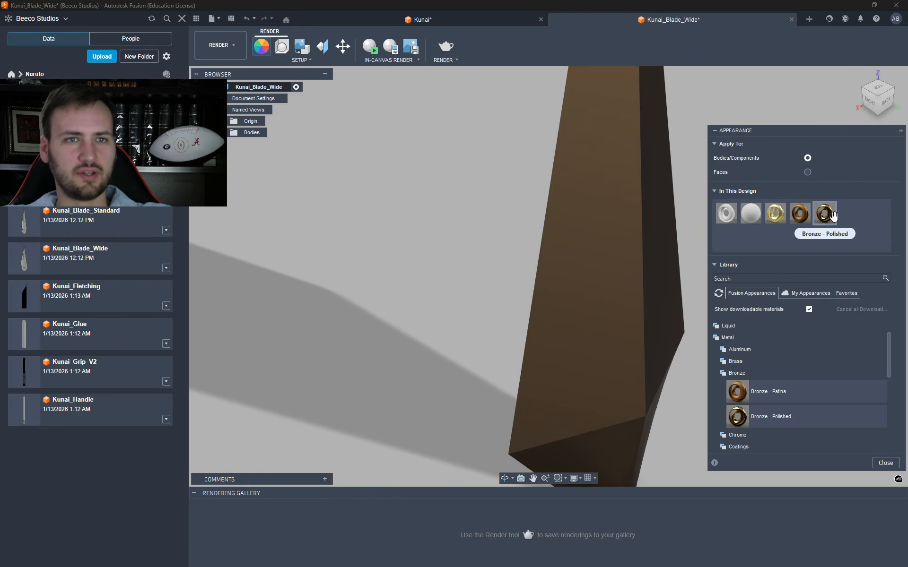
drag(824, 215, 553, 404)
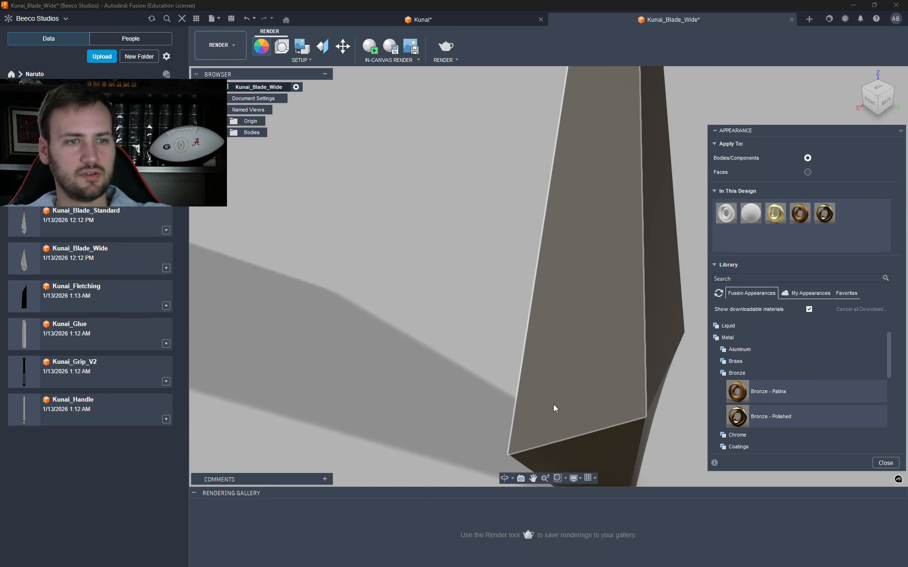
scroll(641, 384, down, 3)
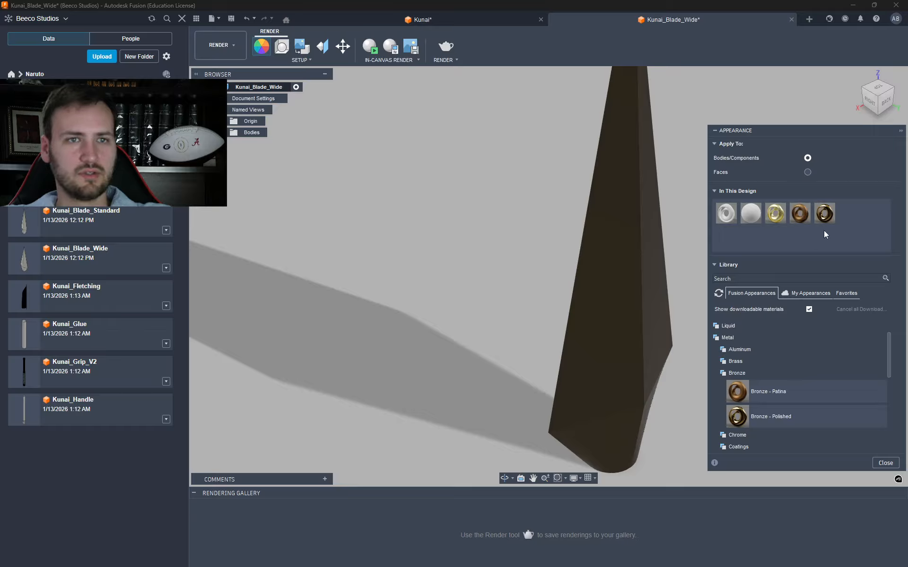
- Examine the color and roughness settings of the Bronze - Patina appearance
right_click(803, 216)
click(789, 238)
right_click(801, 214)
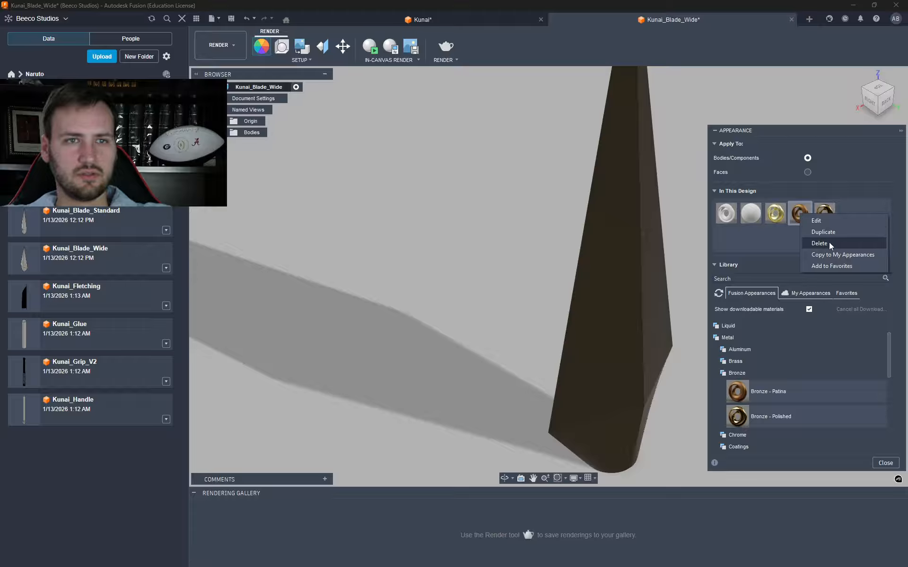
click(833, 218)
click(612, 243)
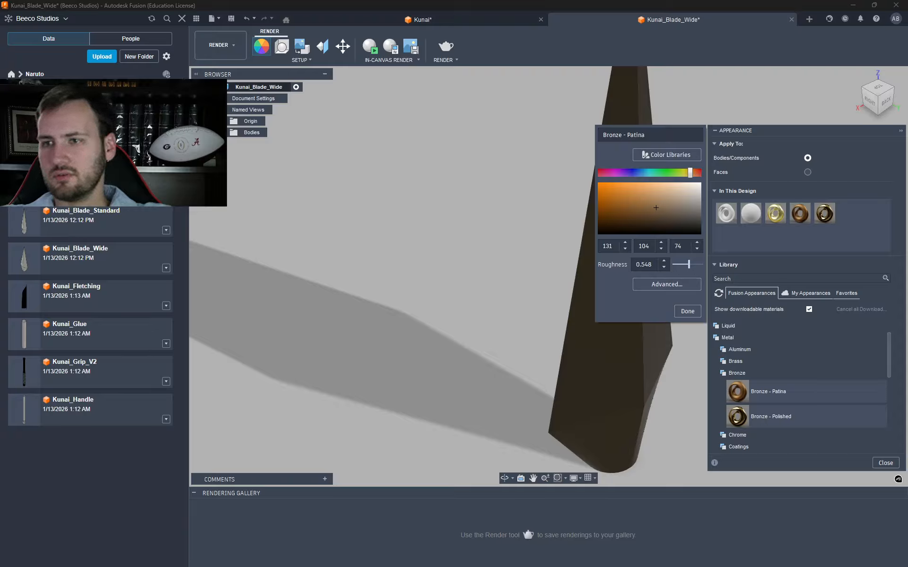
key(Return)
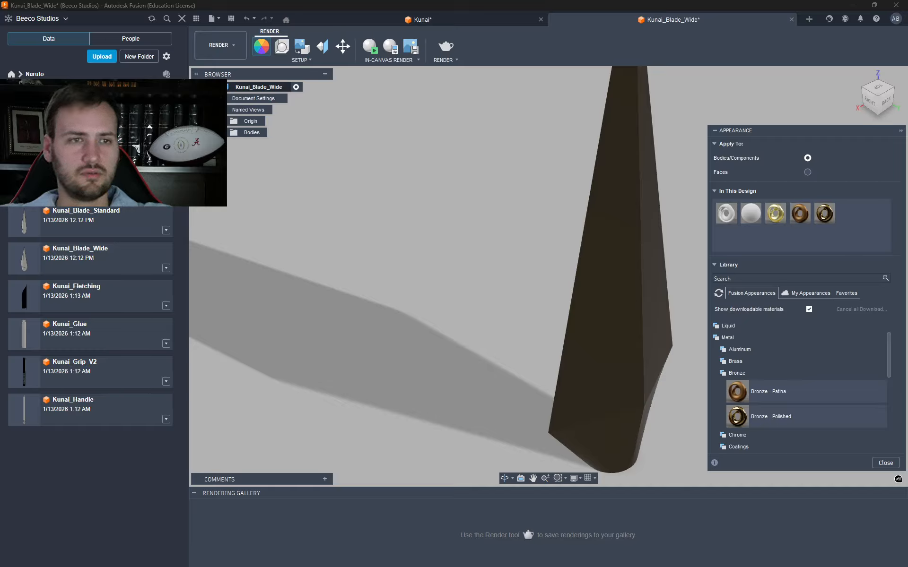
right_click(796, 220)
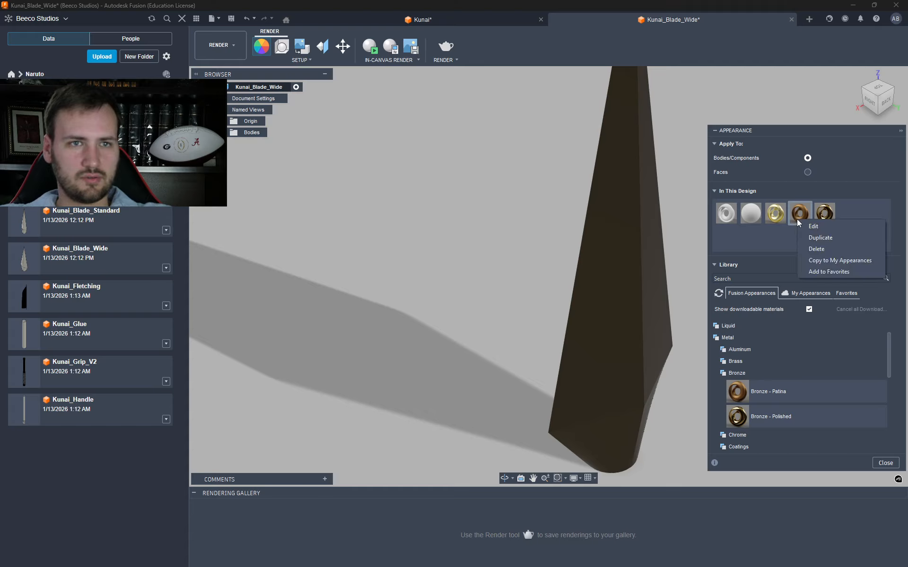
click(811, 226)
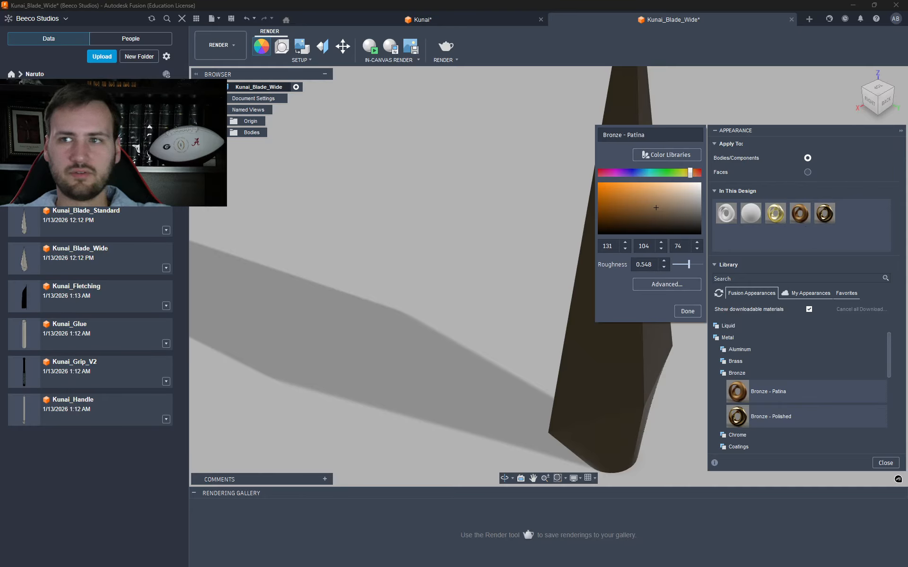
key(Return)
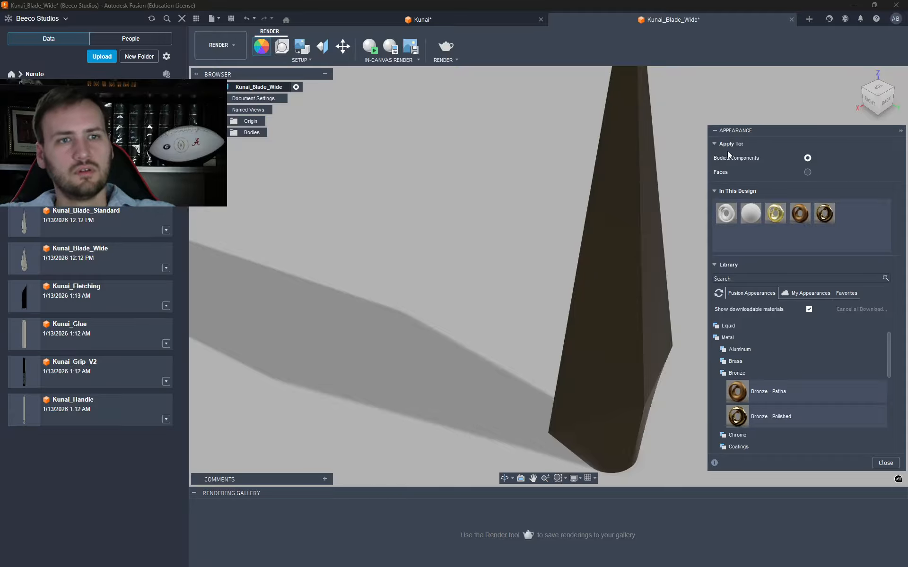
right_click(803, 219)
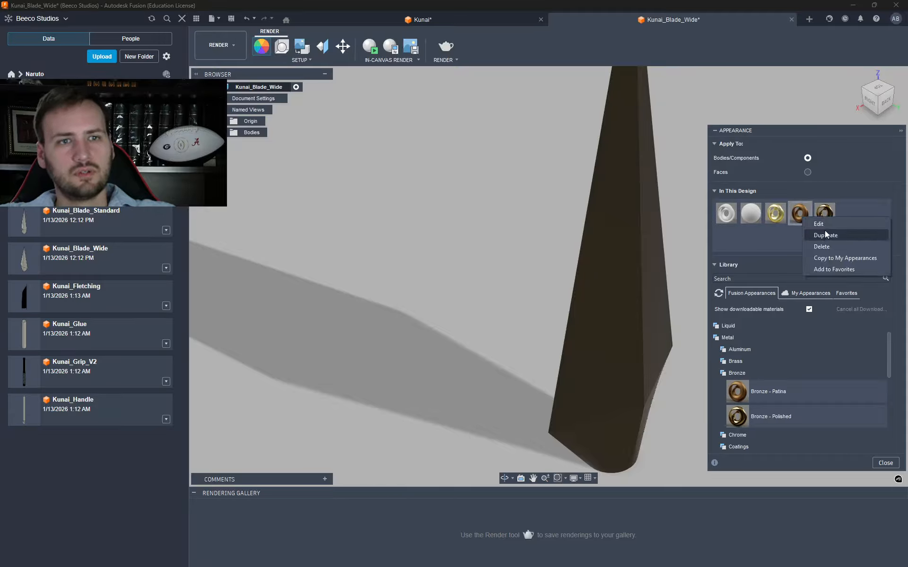
click(827, 226)
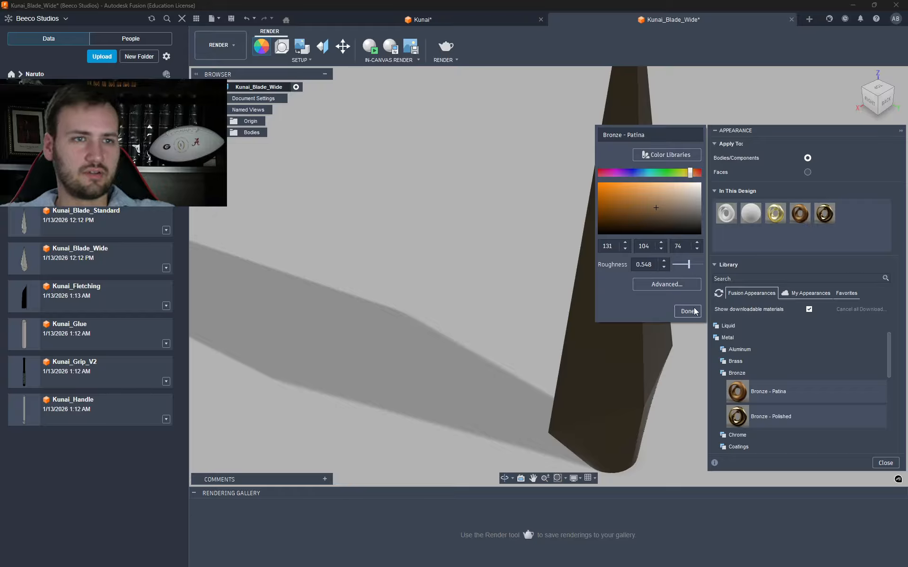
click(729, 272)
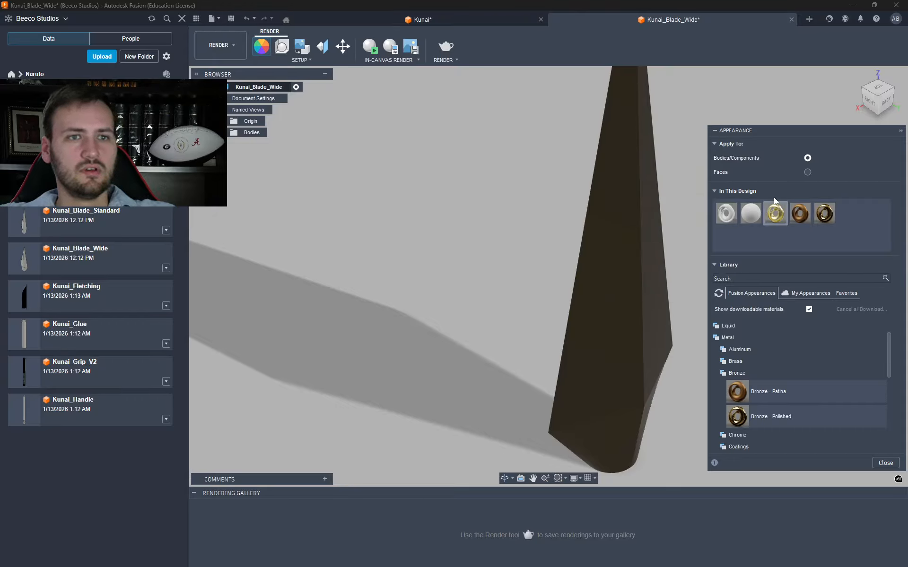
right_click(799, 221)
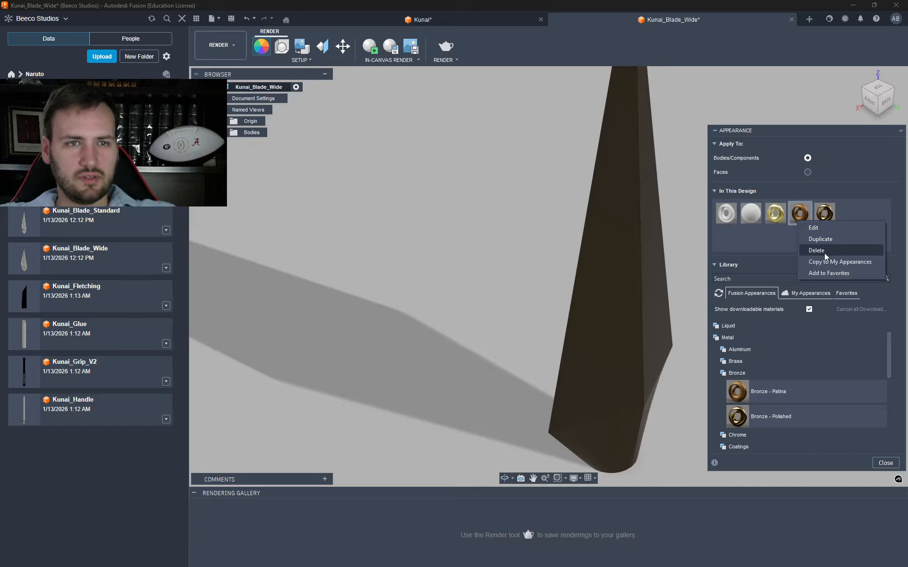
click(825, 227)
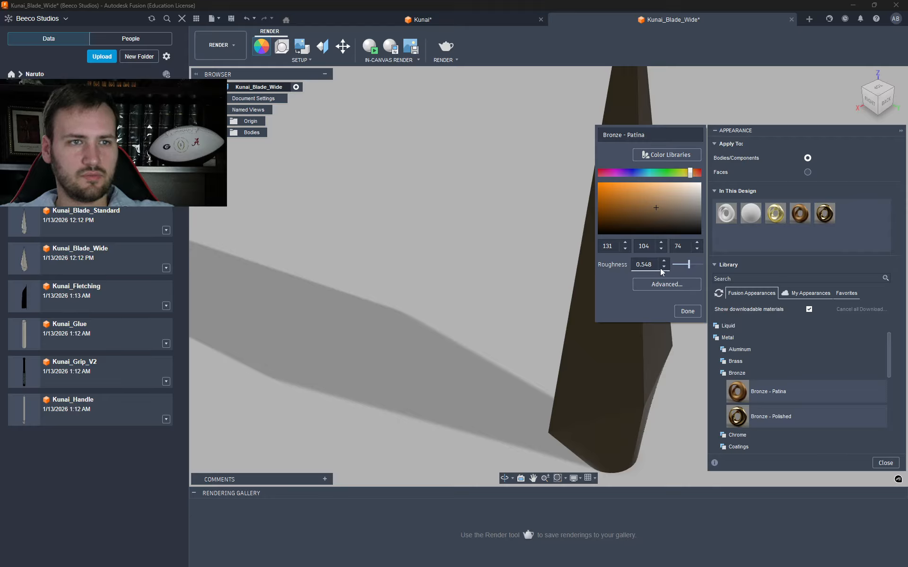
click(687, 312)
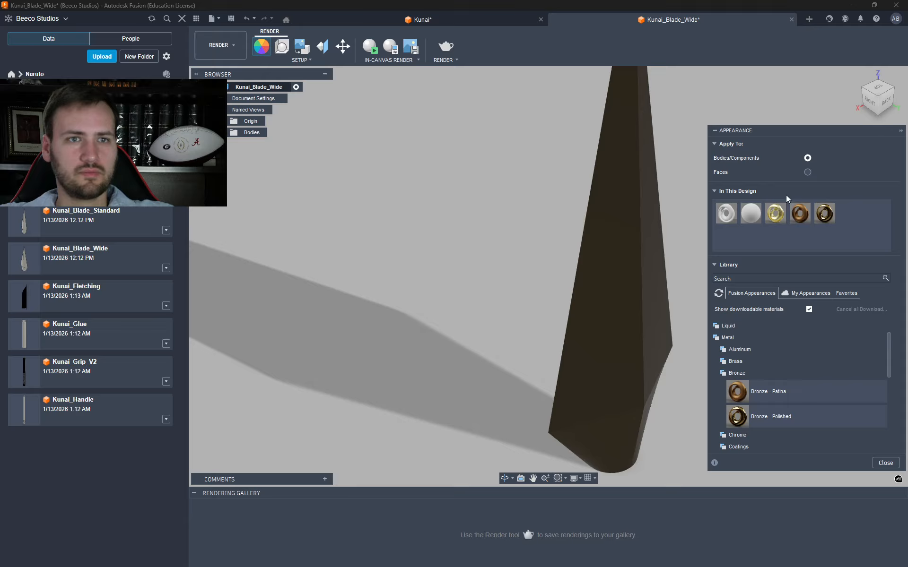
- Delete Bronze - Patina from the design, and unassign and delete Bronze - Polished
right_click(804, 223)
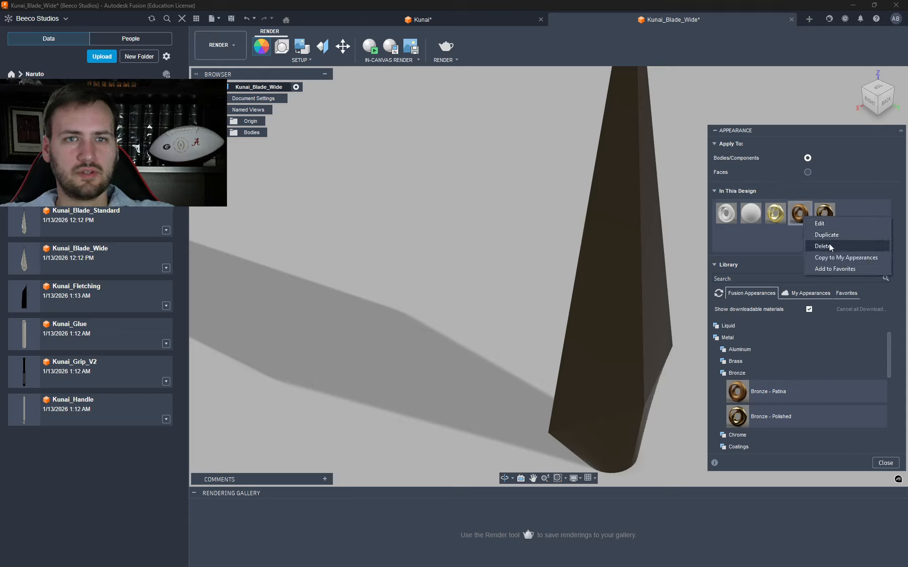
click(829, 243)
right_click(805, 219)
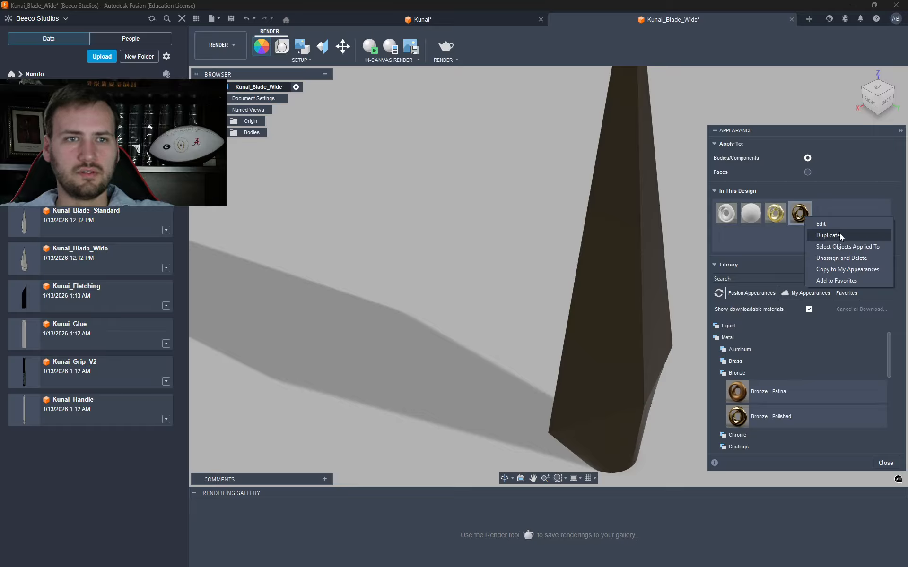
click(839, 227)
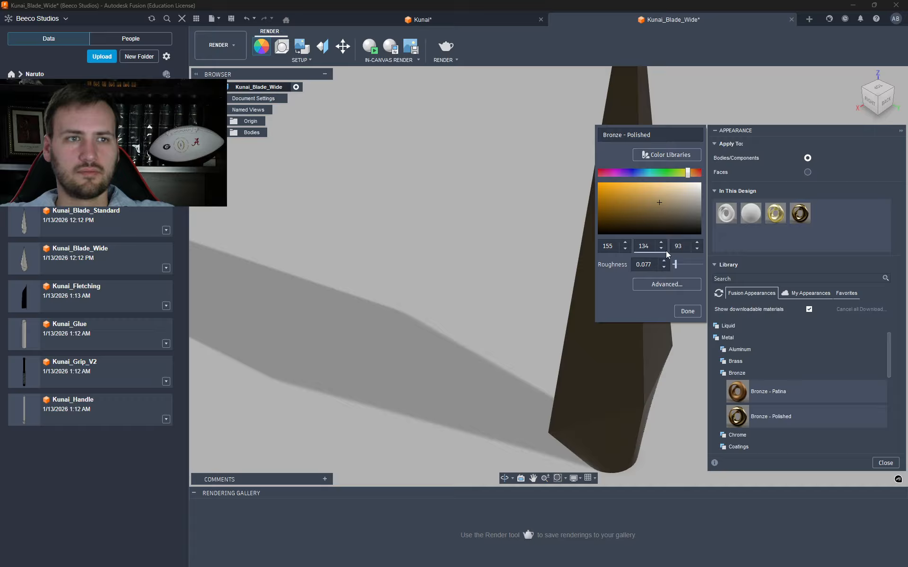
right_click(812, 219)
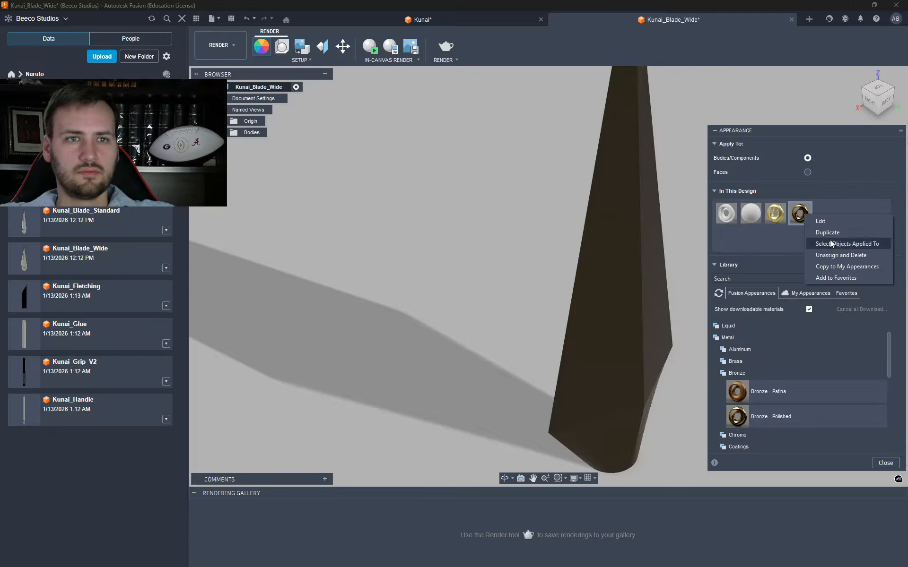
right_click(795, 215)
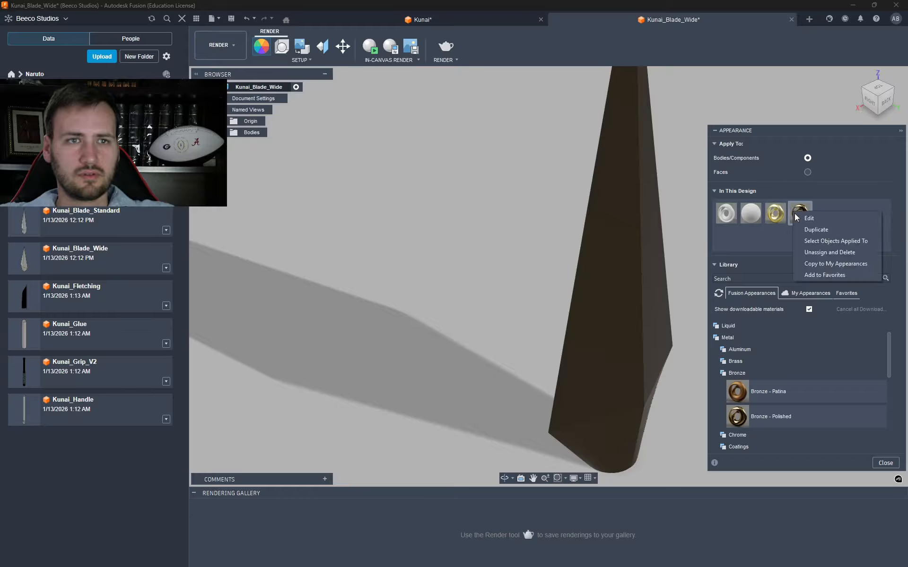
click(832, 254)
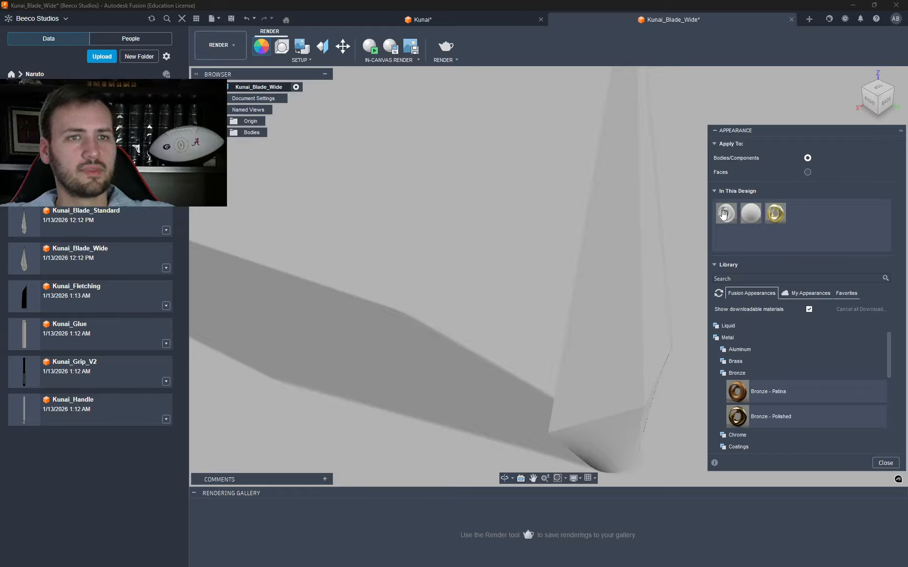
- Duplicate the Brass - Old - Matte appearance in the design
right_click(775, 218)
click(801, 237)
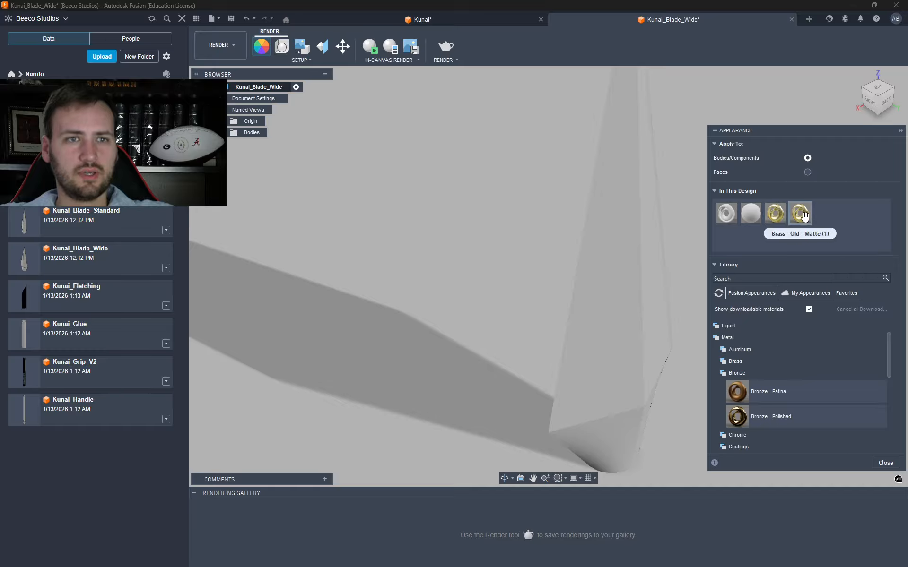
- Examine the duplicated brass appearance's advanced settings: color and roughness images, relief pattern, cutout and advanced highlight controls
right_click(803, 216)
click(825, 226)
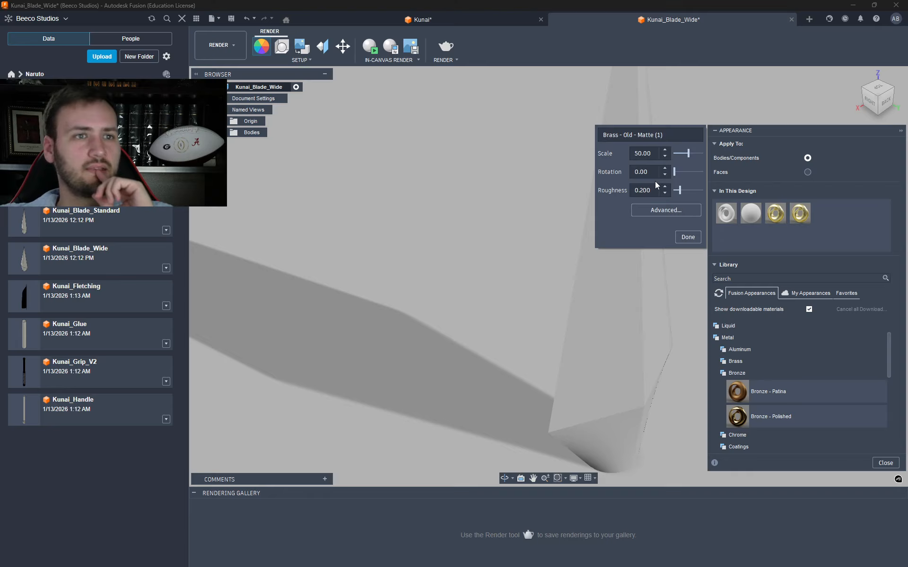
click(659, 210)
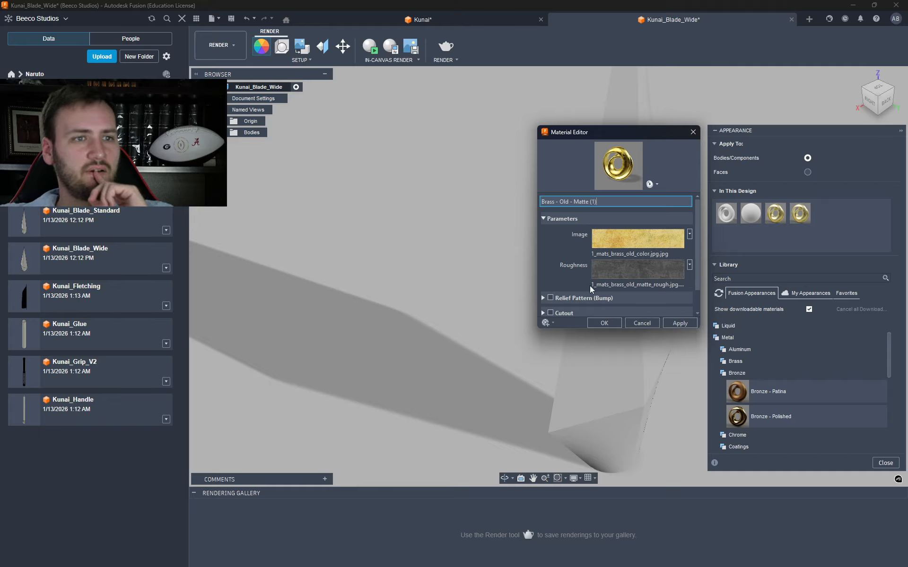
scroll(576, 269, down, 1)
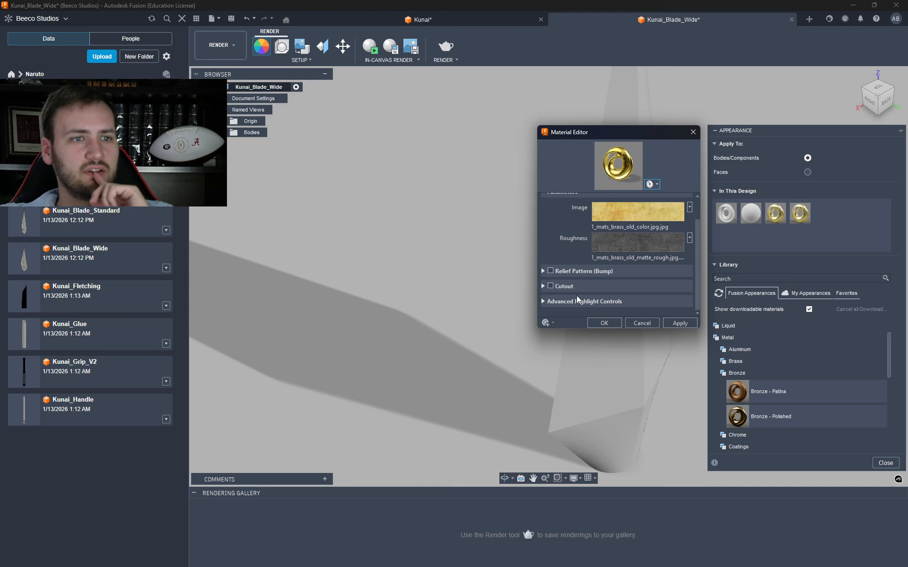
scroll(582, 309, up, 1)
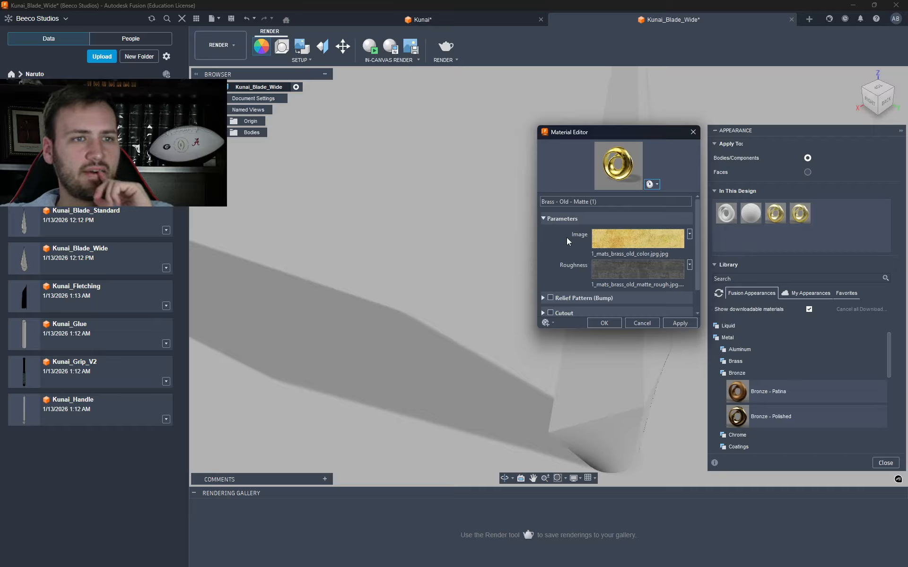
scroll(574, 267, down, 1)
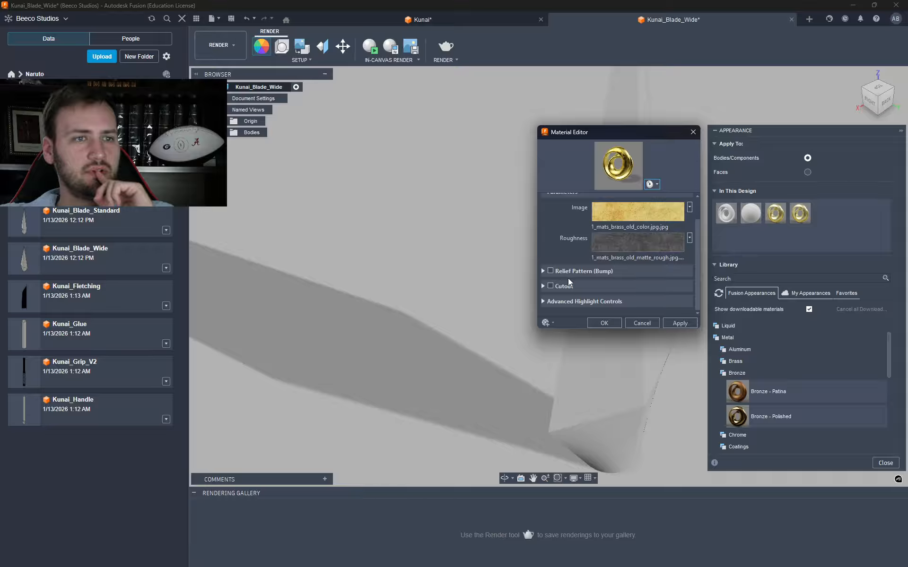
click(542, 271)
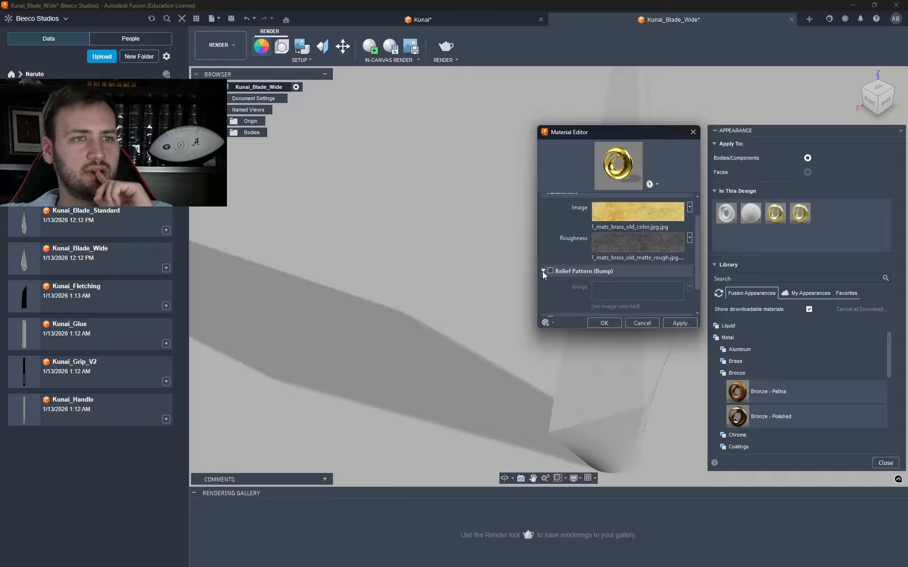
click(541, 238)
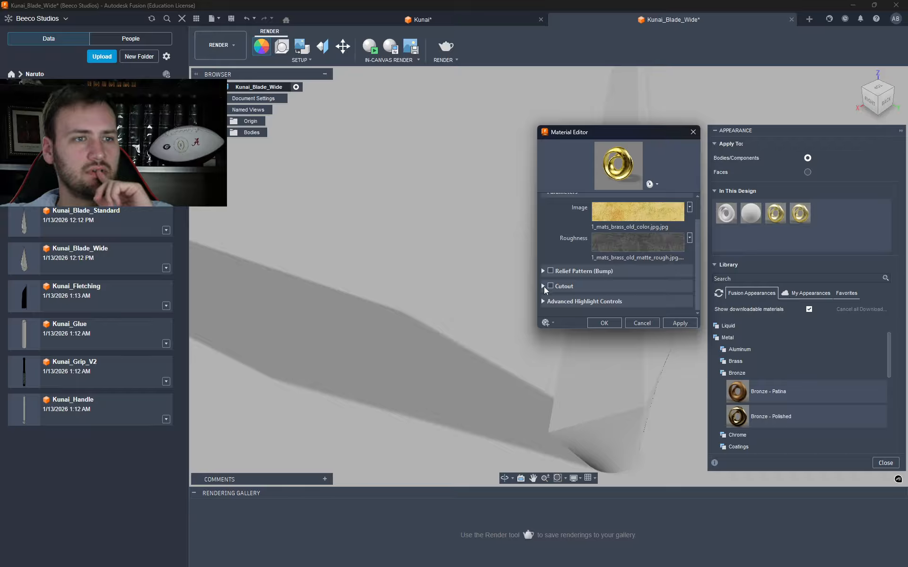
click(543, 287)
click(543, 253)
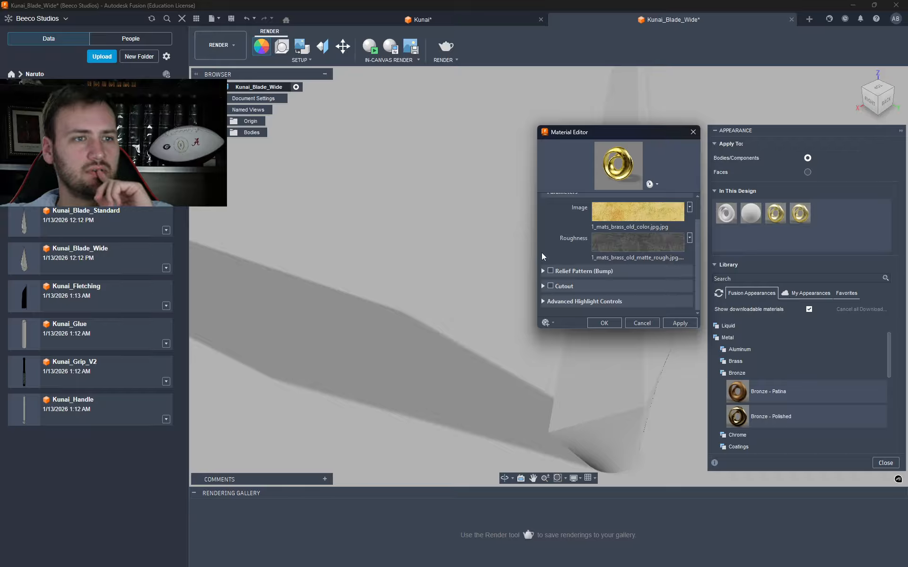
click(544, 302)
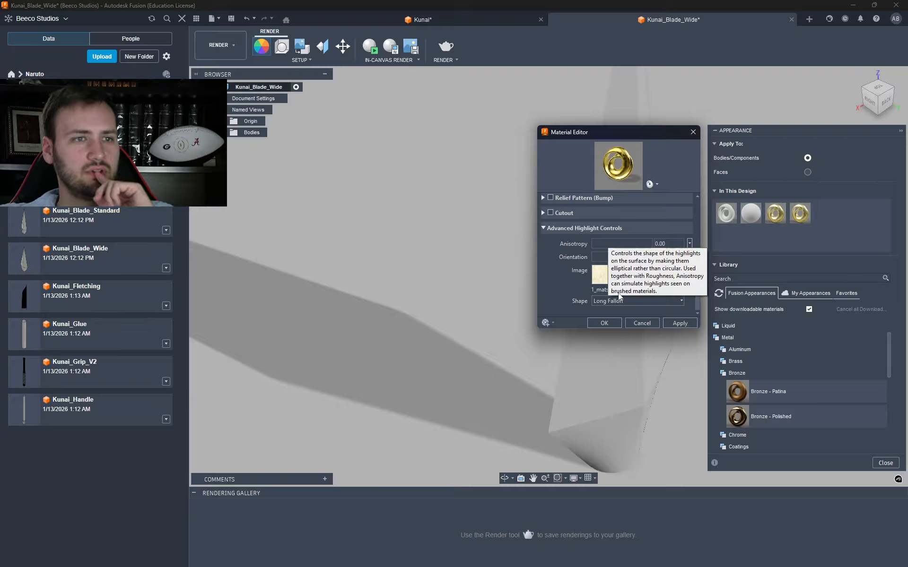
scroll(644, 294, up, 3)
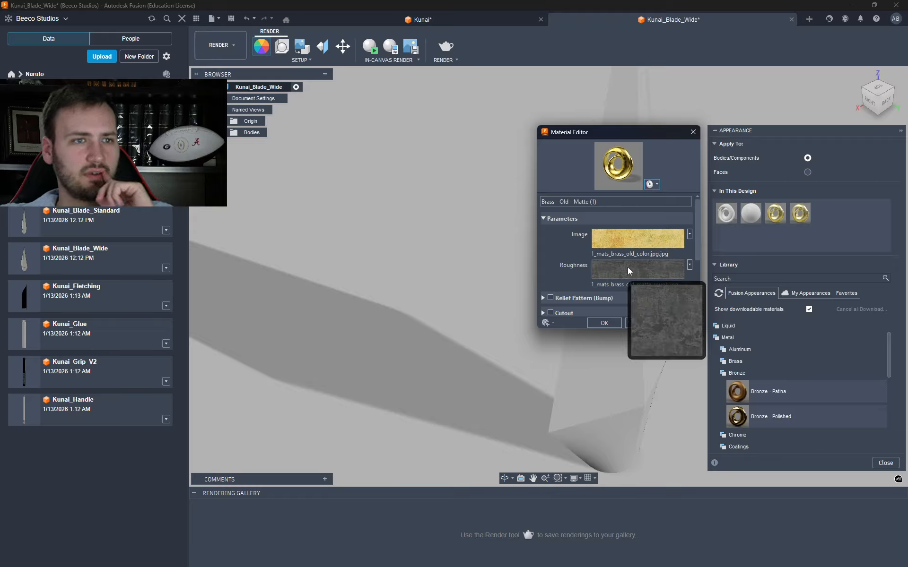
scroll(628, 268, down, 3)
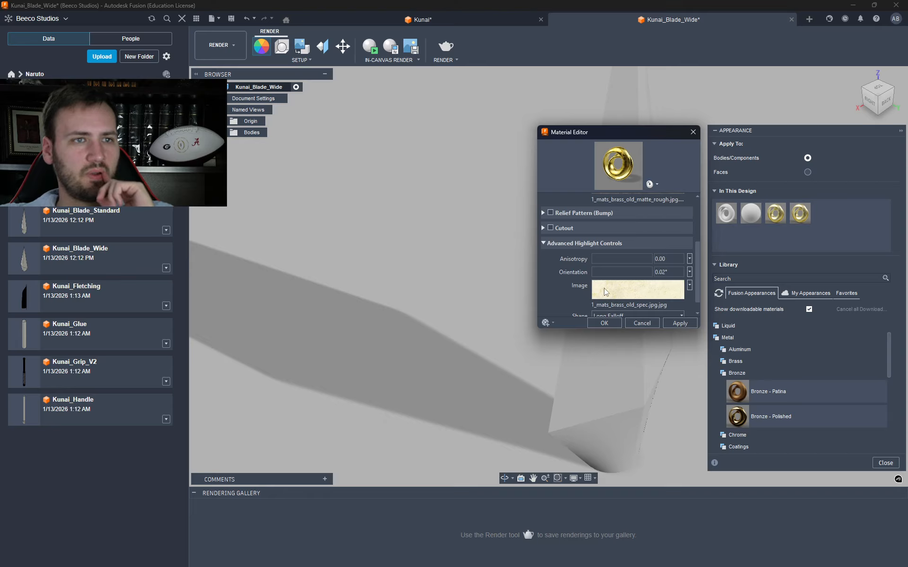
scroll(604, 286, up, 3)
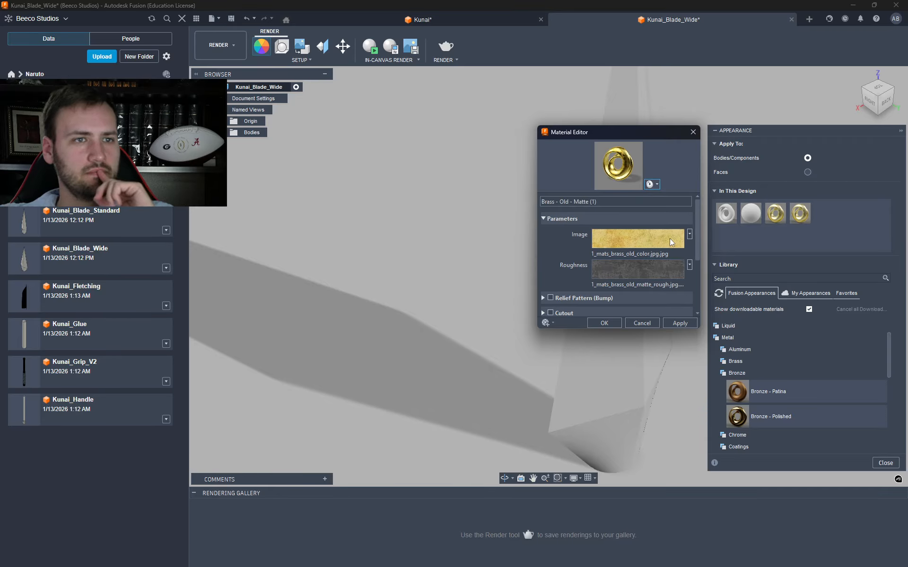
- Inspect the brass copy's color image in the Texture Editor, including its brightness, position, scale and repeat settings
click(690, 234)
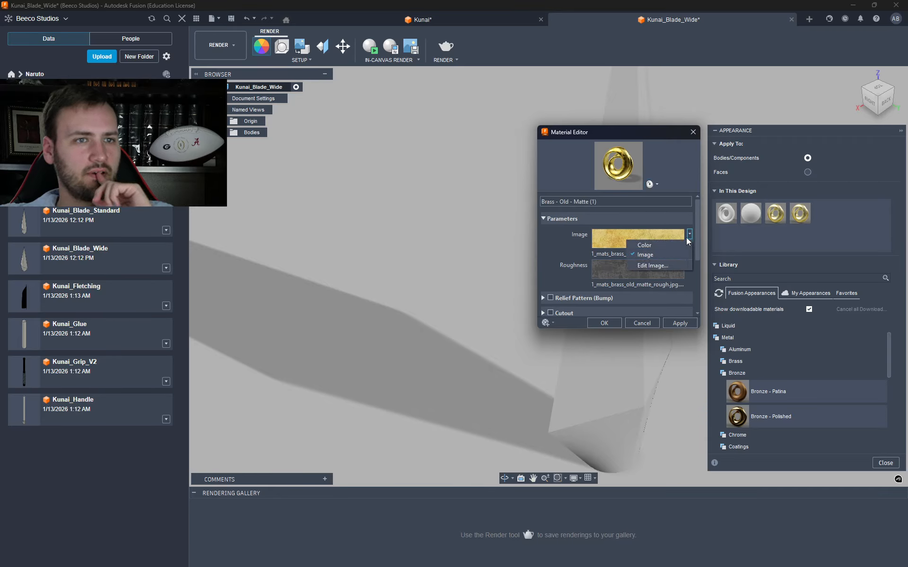
click(660, 266)
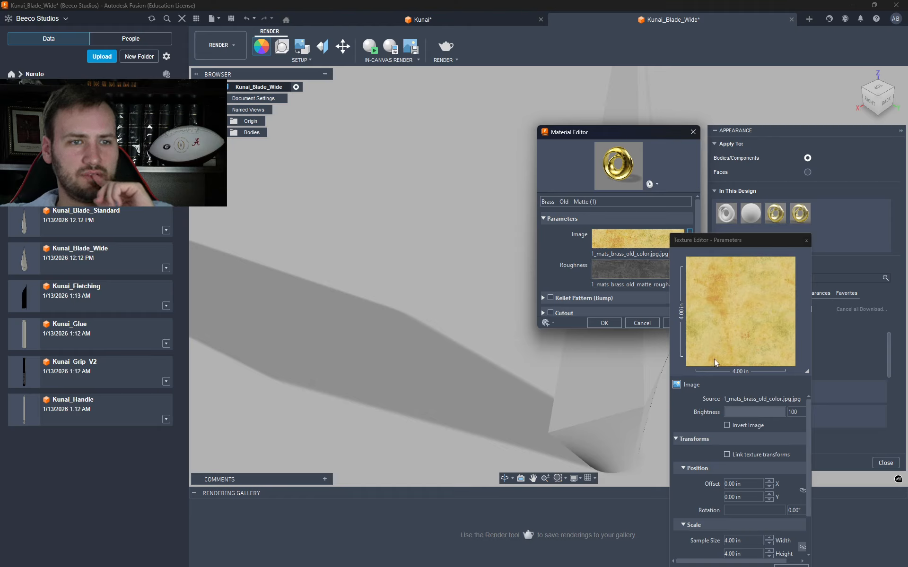
scroll(739, 395, down, 2)
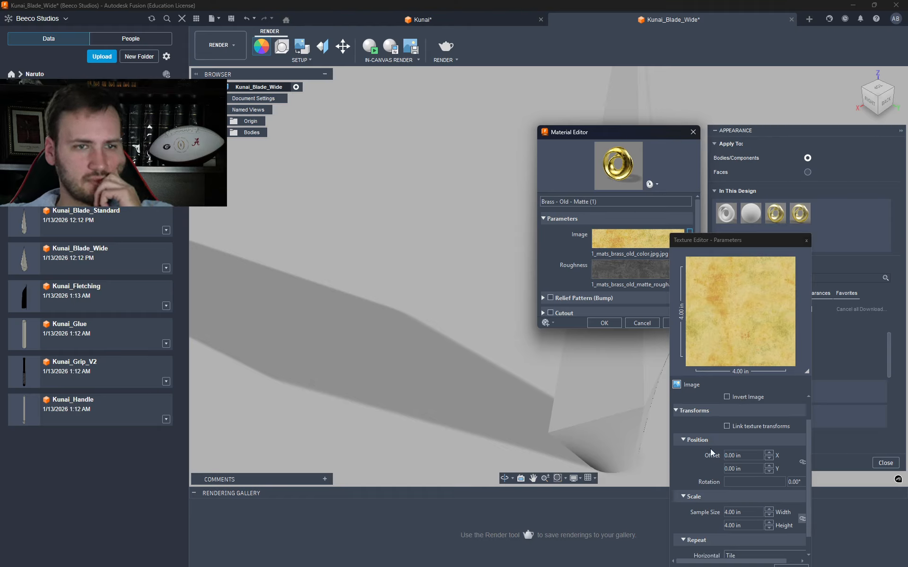
scroll(714, 442, up, 2)
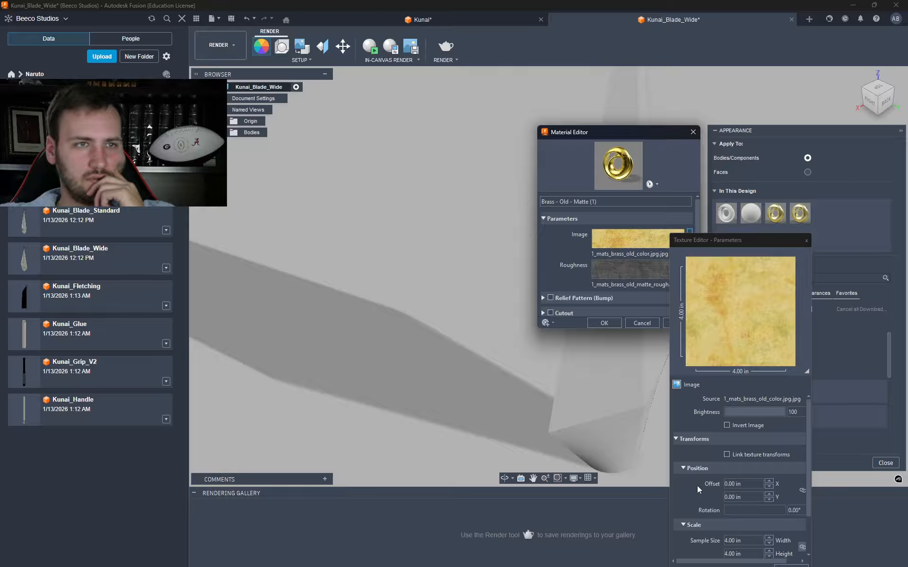
scroll(697, 486, down, 2)
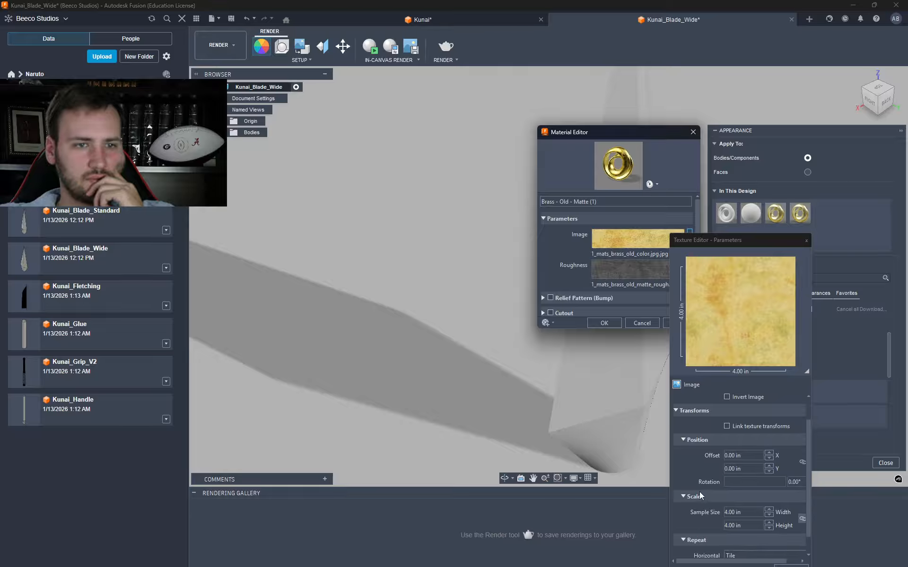
scroll(700, 489, down, 1)
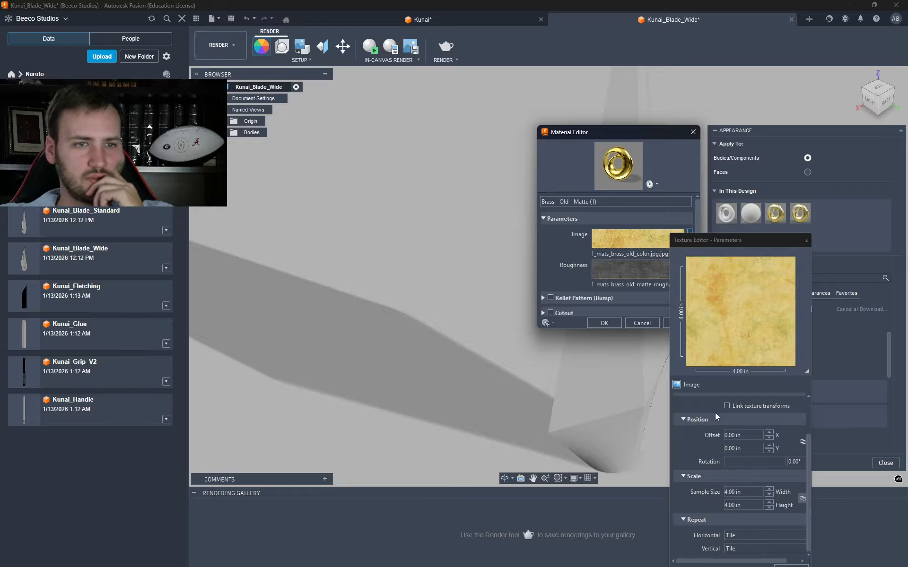
drag(736, 244, 714, 125)
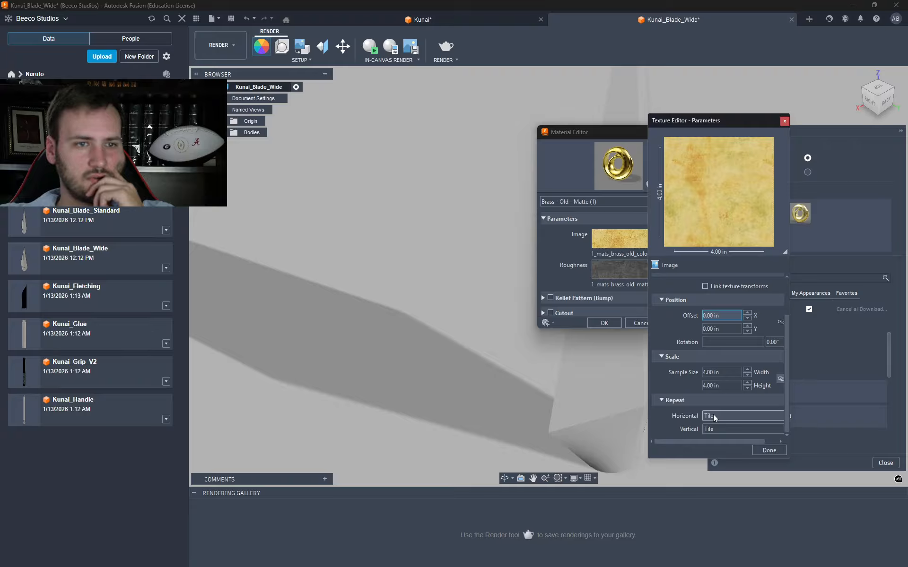
scroll(684, 392, up, 2)
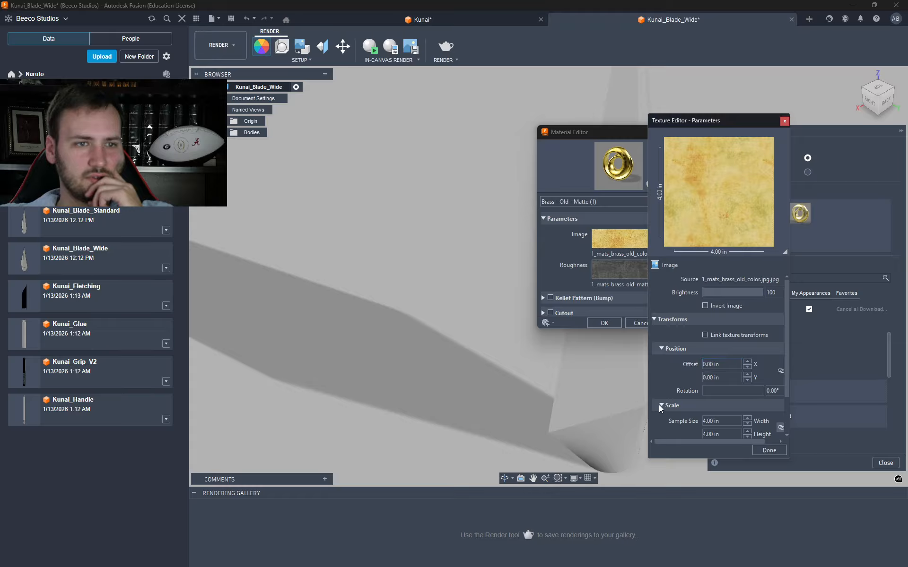
click(660, 405)
click(661, 349)
click(662, 377)
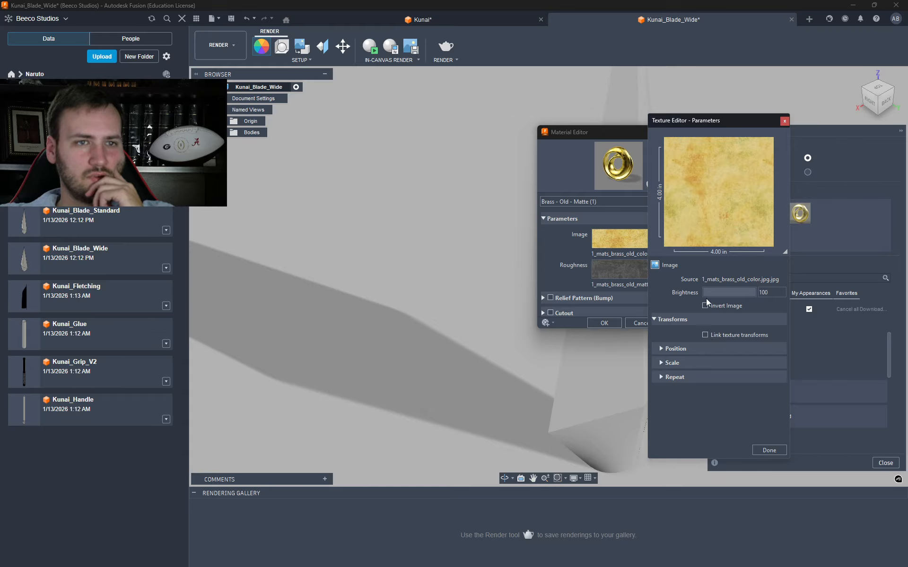
drag(746, 293, 774, 293)
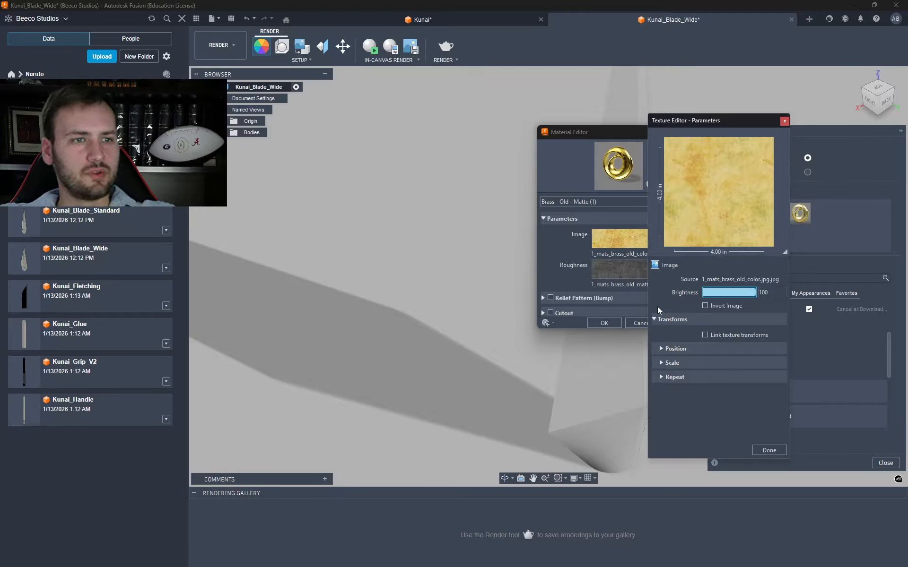
click(784, 122)
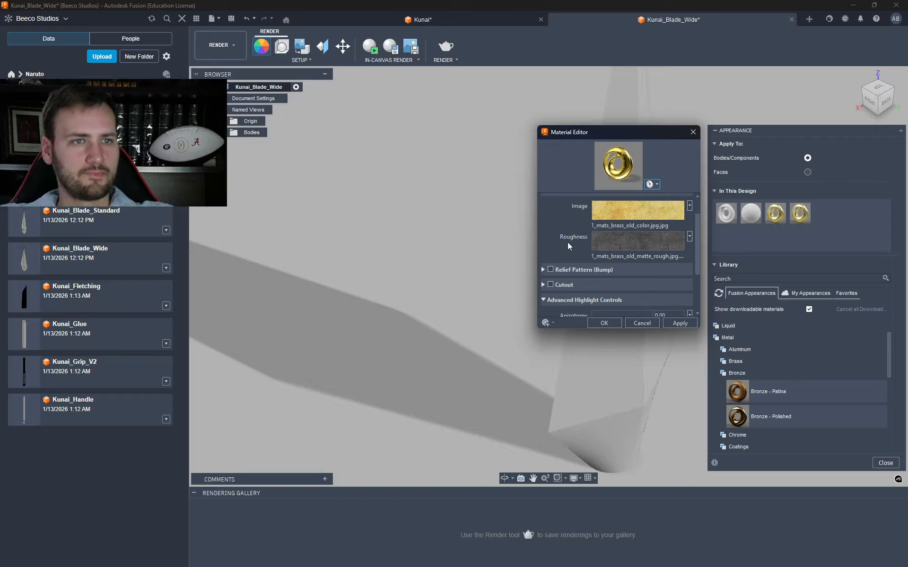
- Review the brass copy's remaining parameters down to the highlight controls, and close the Material Editor
scroll(568, 242, down, 1)
scroll(566, 245, down, 3)
scroll(566, 245, up, 2)
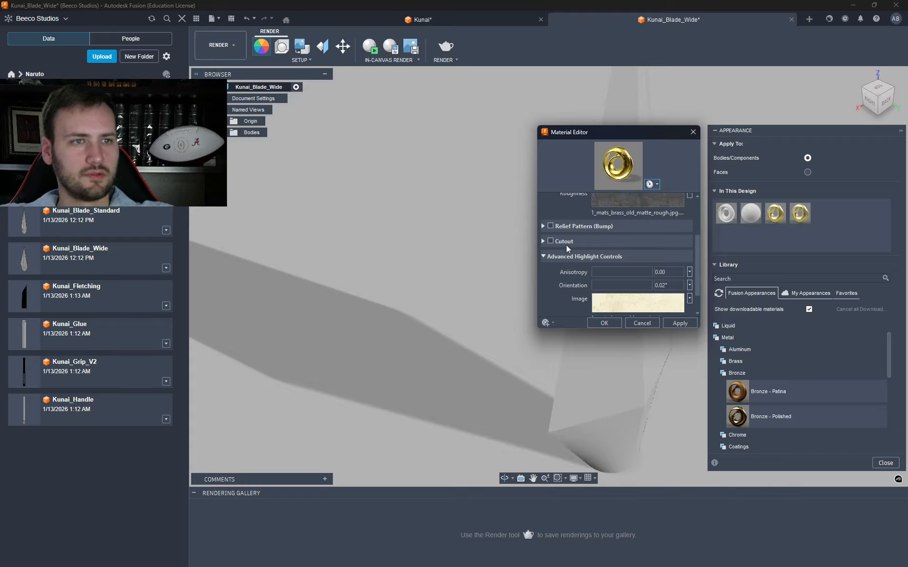
scroll(566, 245, down, 2)
click(693, 132)
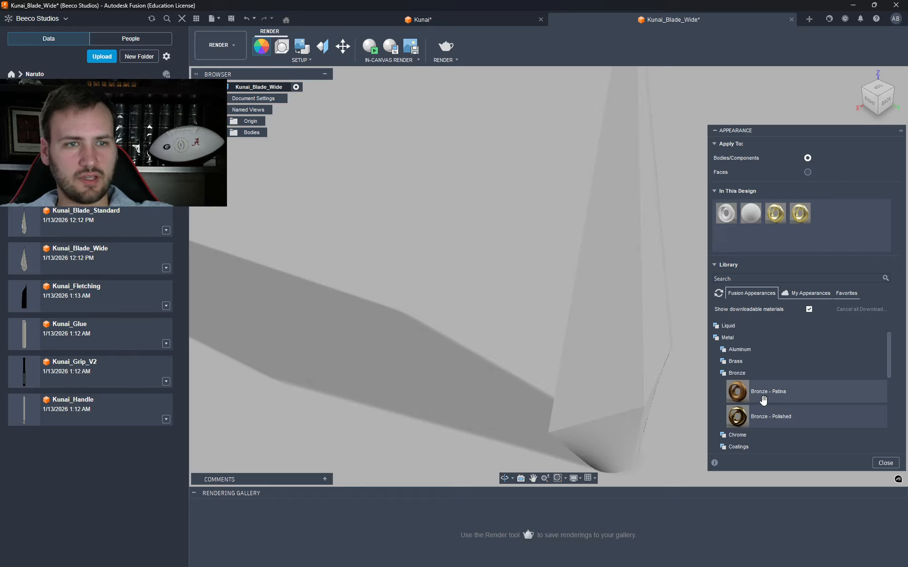
- Add Bronze - Patina and Bronze - Polished to the design's appearances, and delete the duplicated Brass - Old - Matte (1)
drag(751, 398, 824, 216)
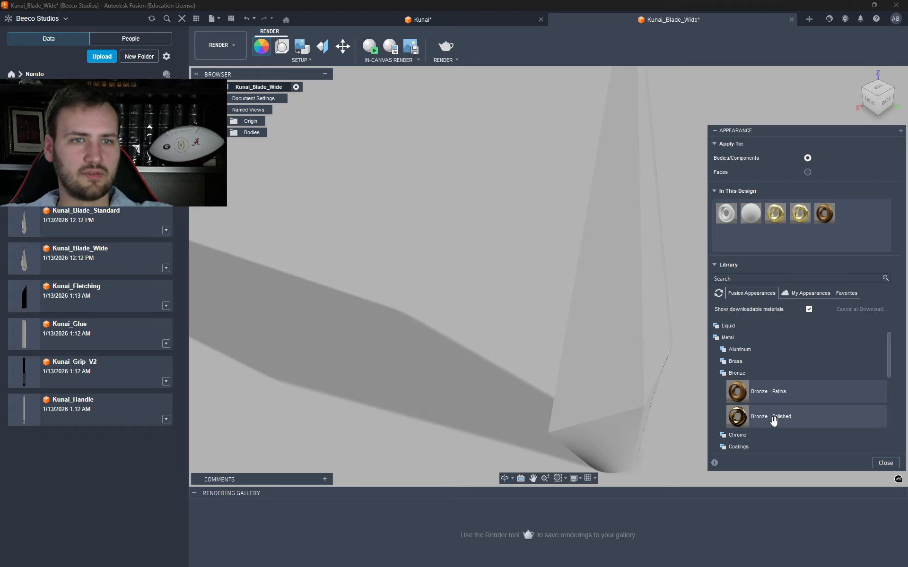
drag(773, 420, 841, 215)
right_click(795, 219)
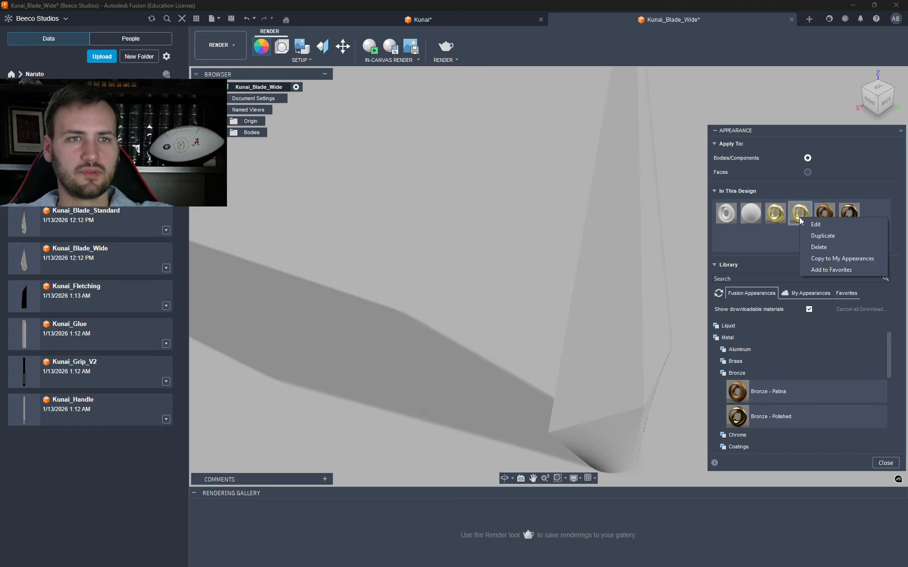
click(823, 247)
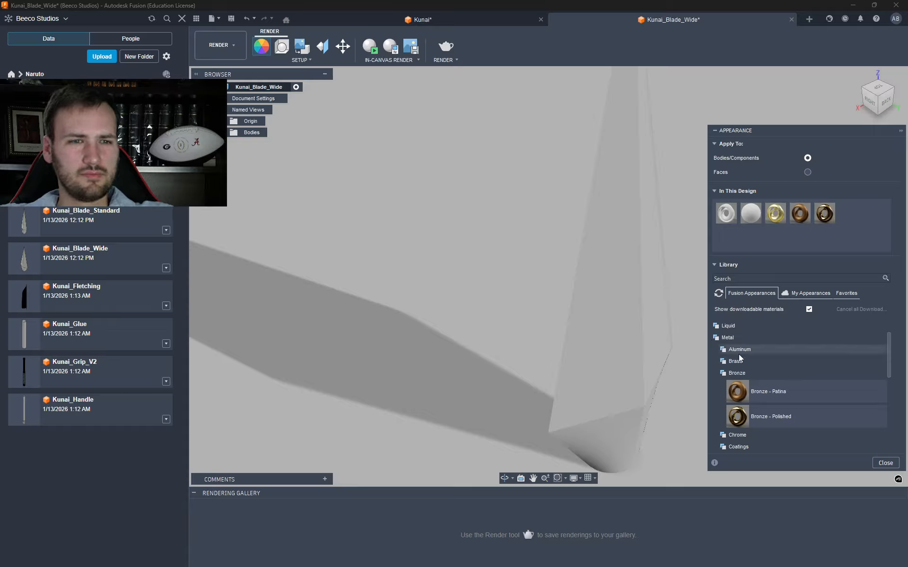
- Apply Iron - Cast from the metal library to the wide blade, and replace it with Iron - Polished
click(745, 372)
scroll(745, 371, down, 1)
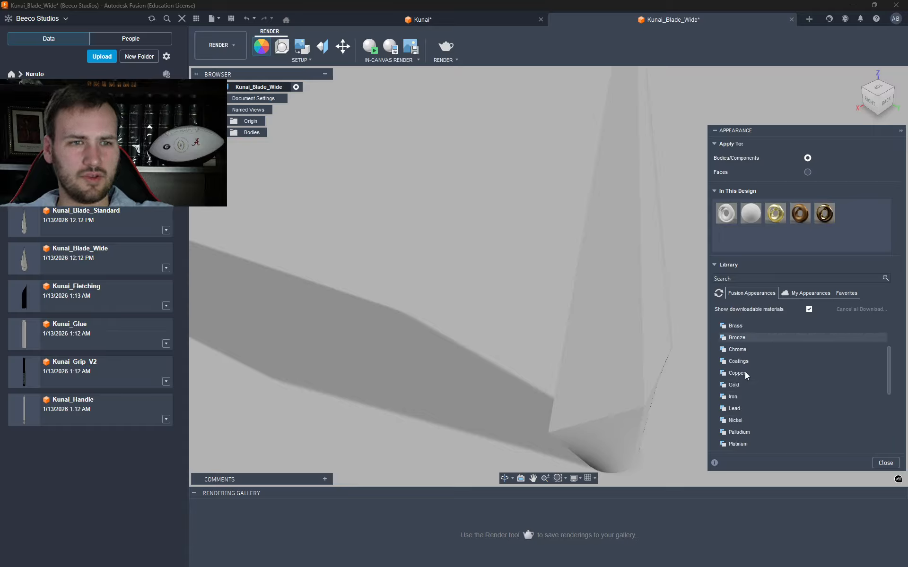
click(744, 396)
scroll(766, 359, down, 3)
drag(780, 334, 648, 319)
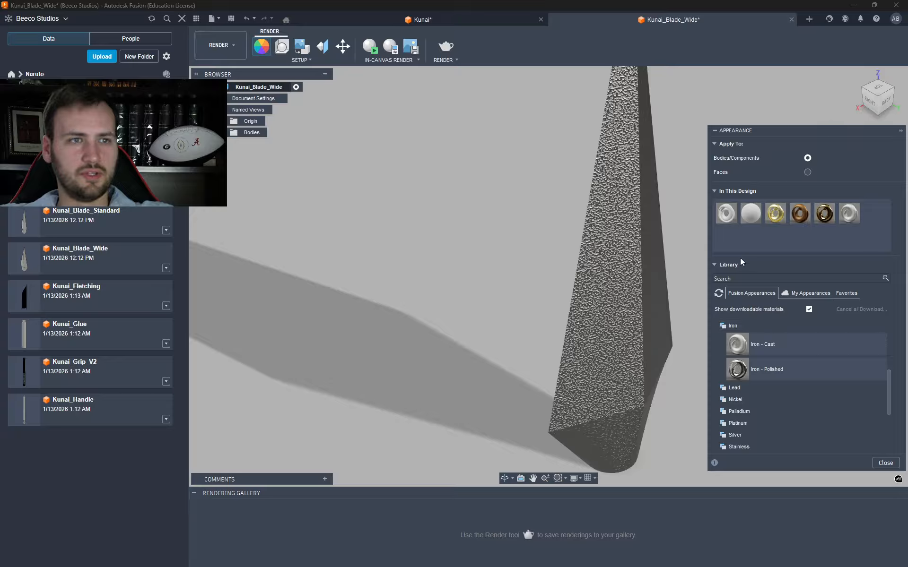
drag(749, 373, 653, 314)
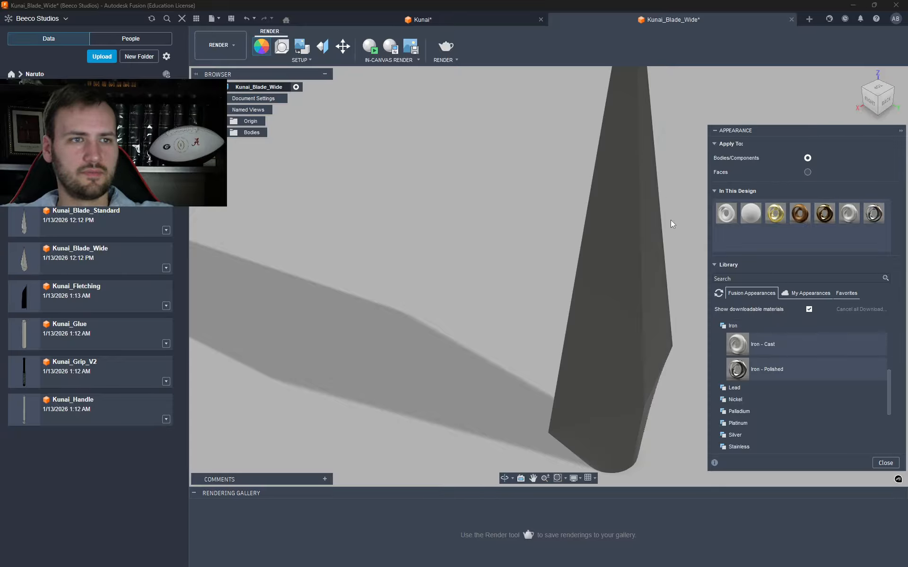
- Unassign Iron - Polished from the wide blade and delete it from the design's appearances
right_click(873, 216)
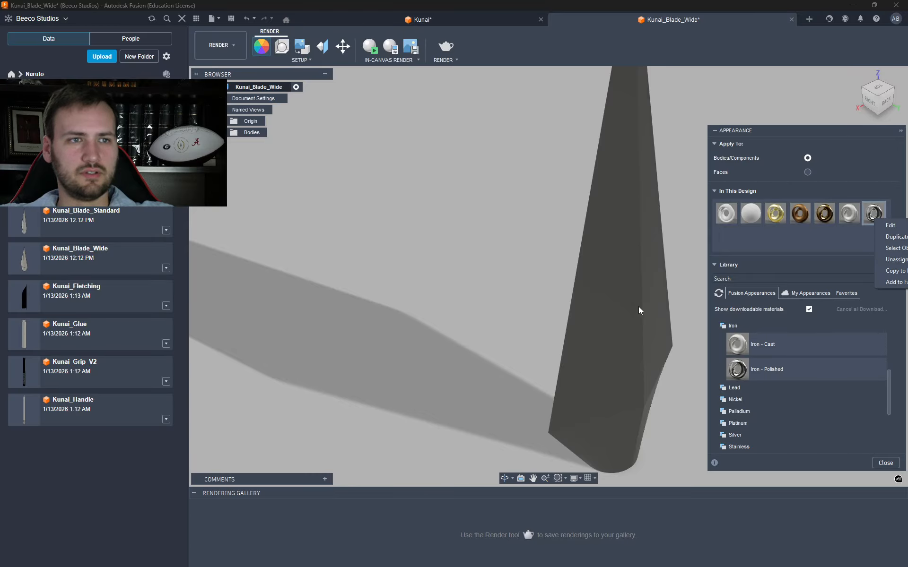
key(Escape)
scroll(630, 305, up, 10)
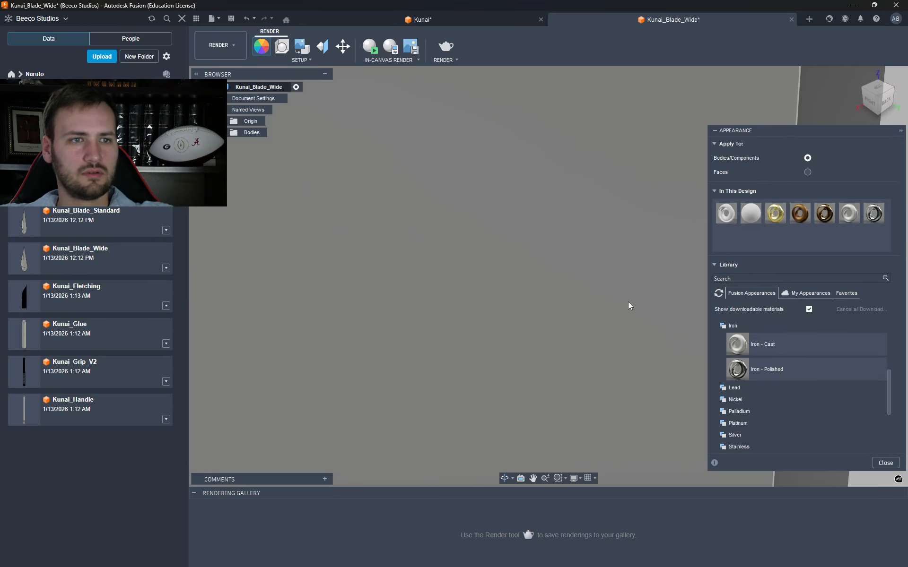
scroll(661, 367, down, 10)
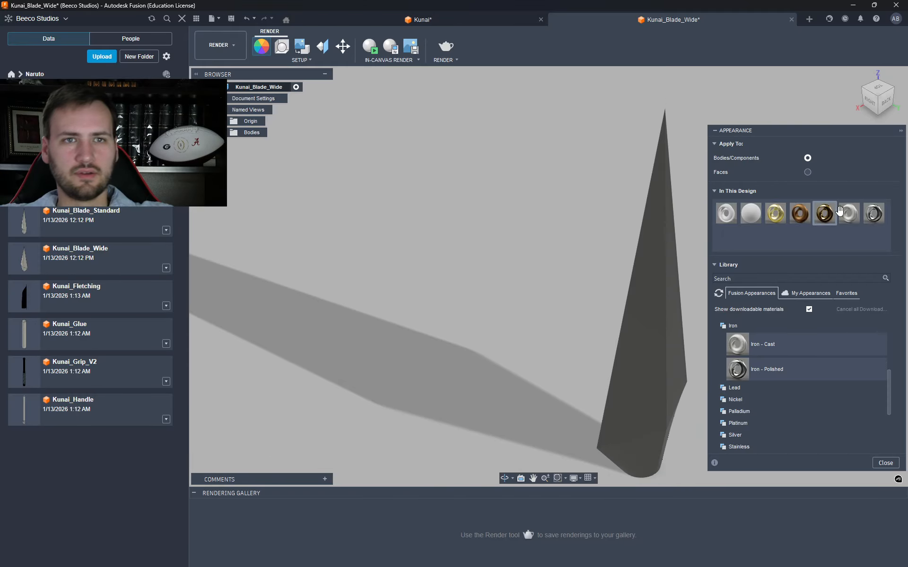
right_click(874, 213)
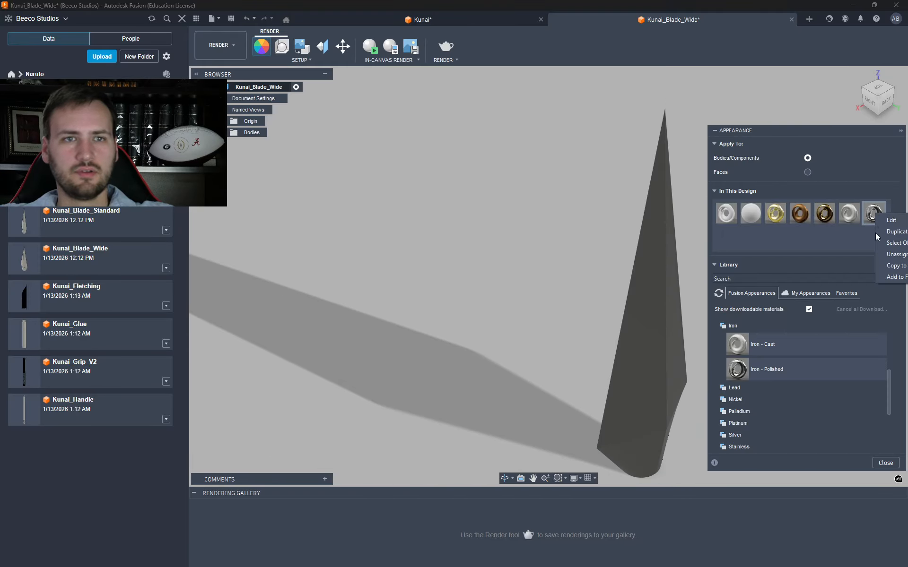
click(895, 254)
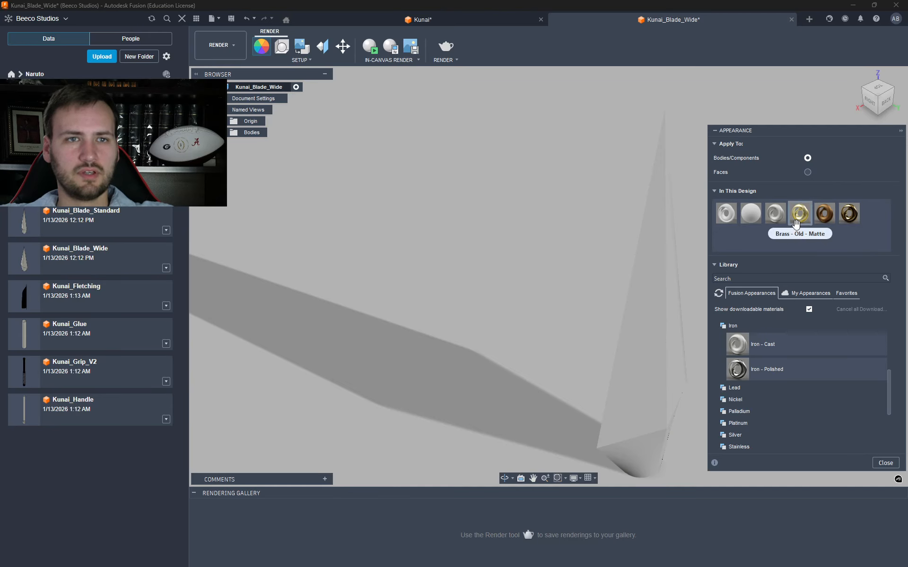
- Duplicate the Iron - Cast appearance in the design
drag(780, 344, 808, 305)
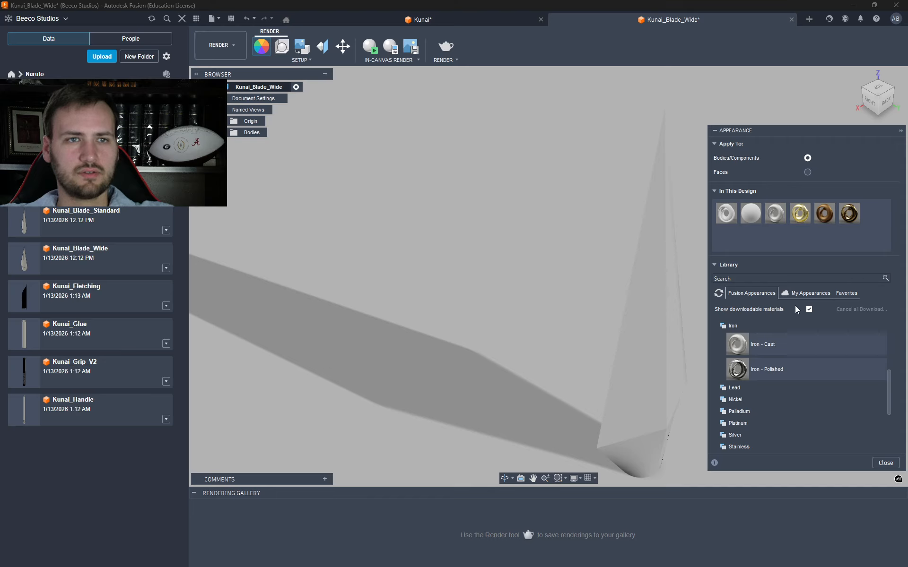
right_click(779, 218)
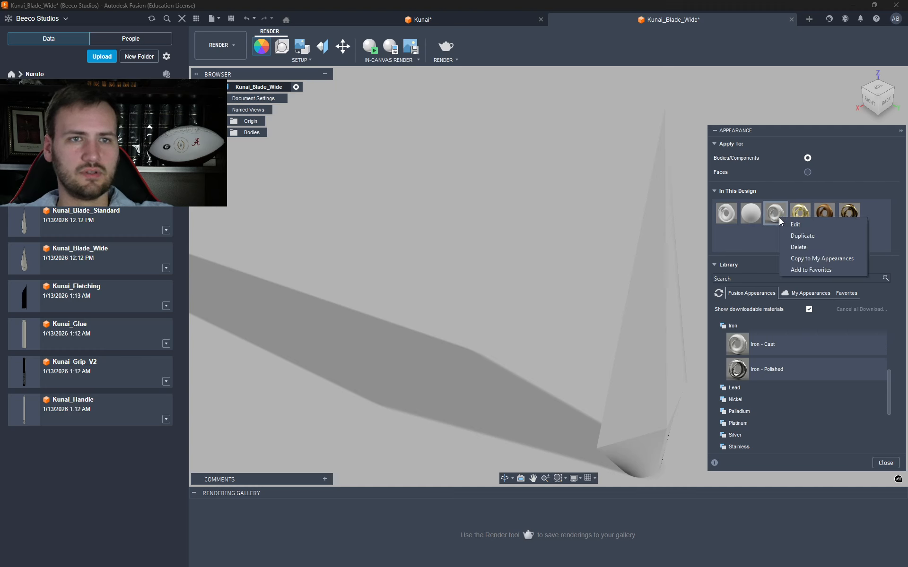
click(805, 235)
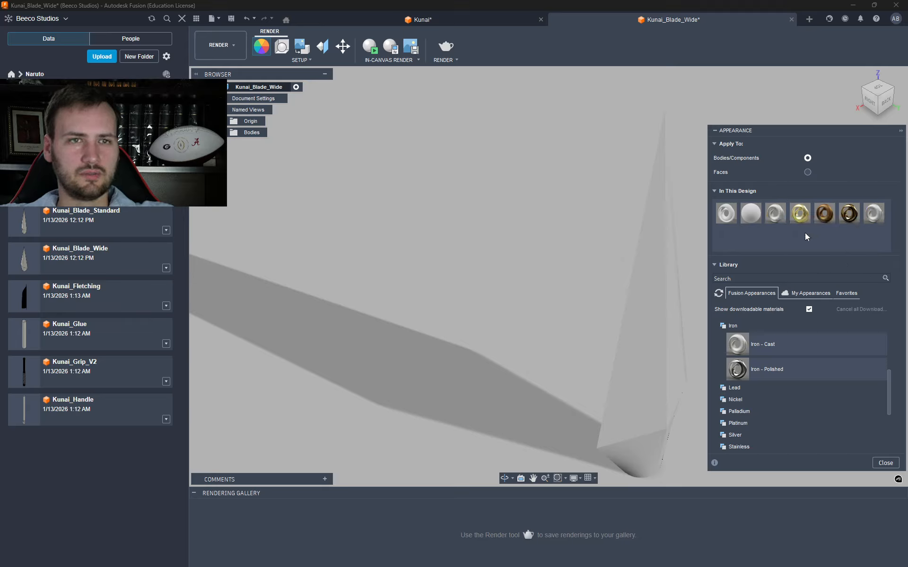
- Set the RGB color of the Iron - Cast copy to 130, 105, 75
right_click(877, 220)
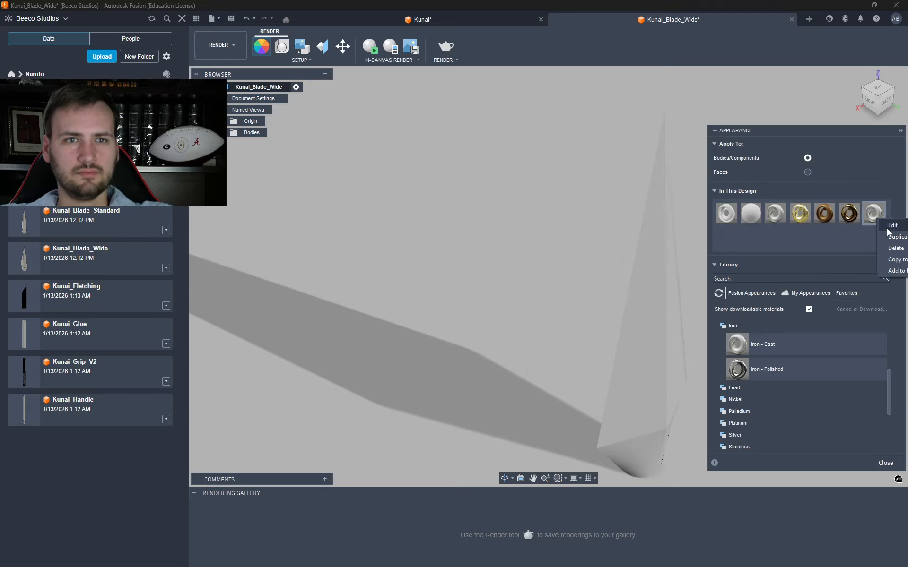
click(892, 225)
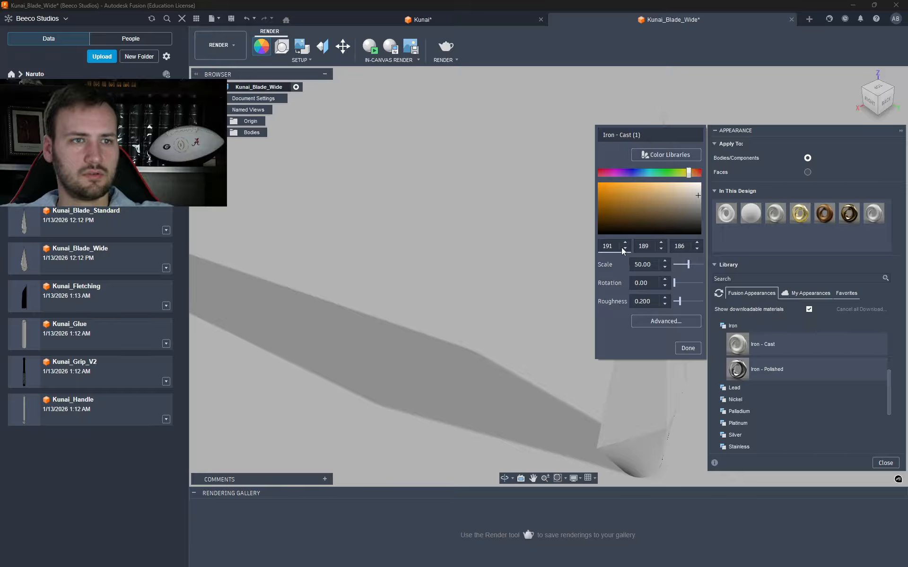
text(130)
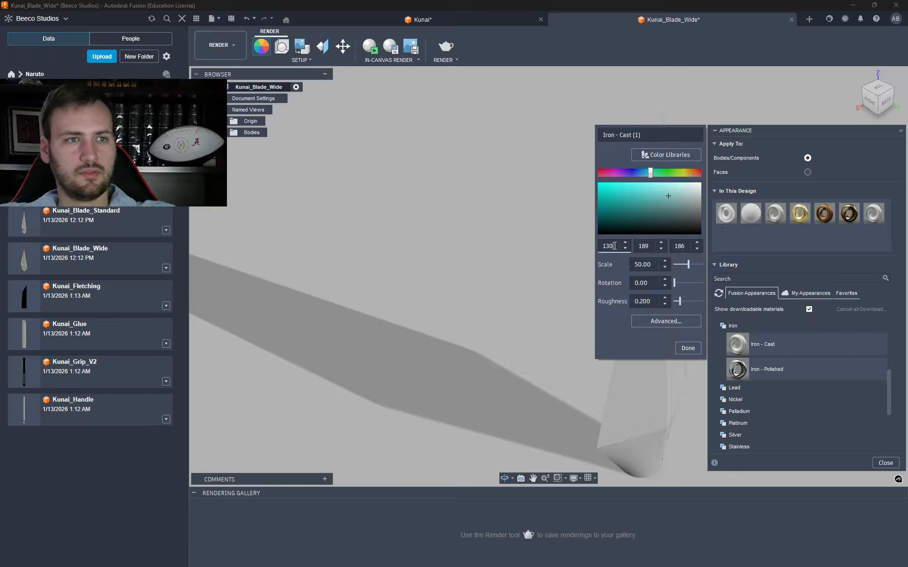
click(656, 252)
double_click(649, 246)
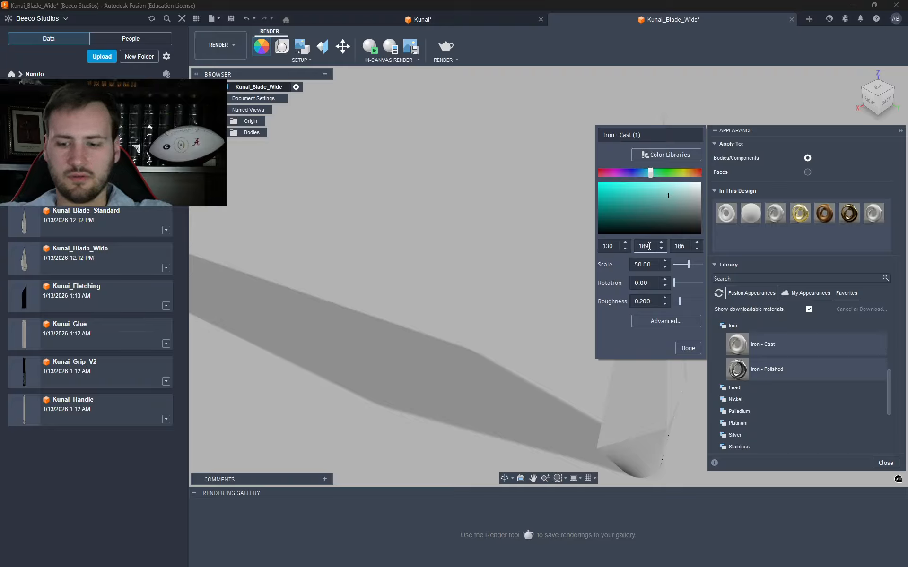
text(105)
click(674, 245)
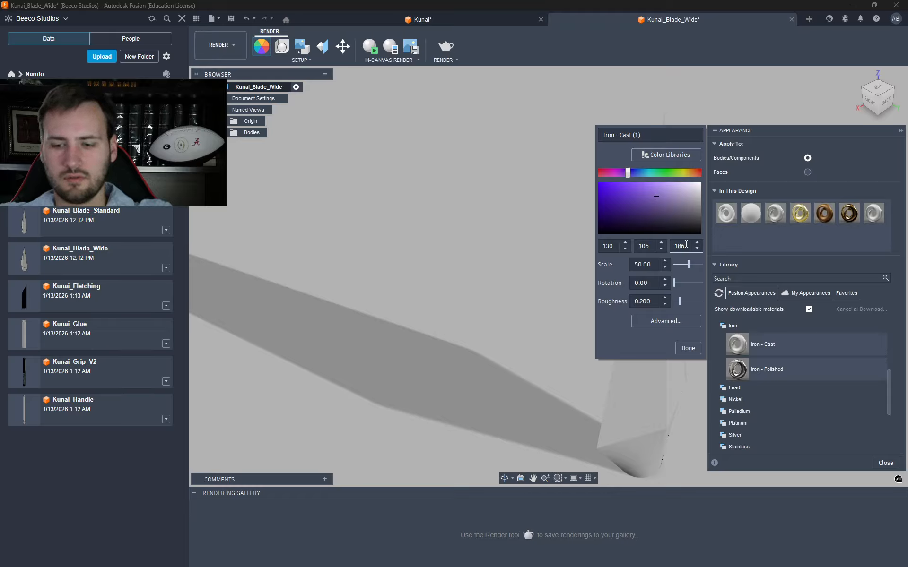
key(BackSpace)
key(BackSpace)
key(BackSpace)
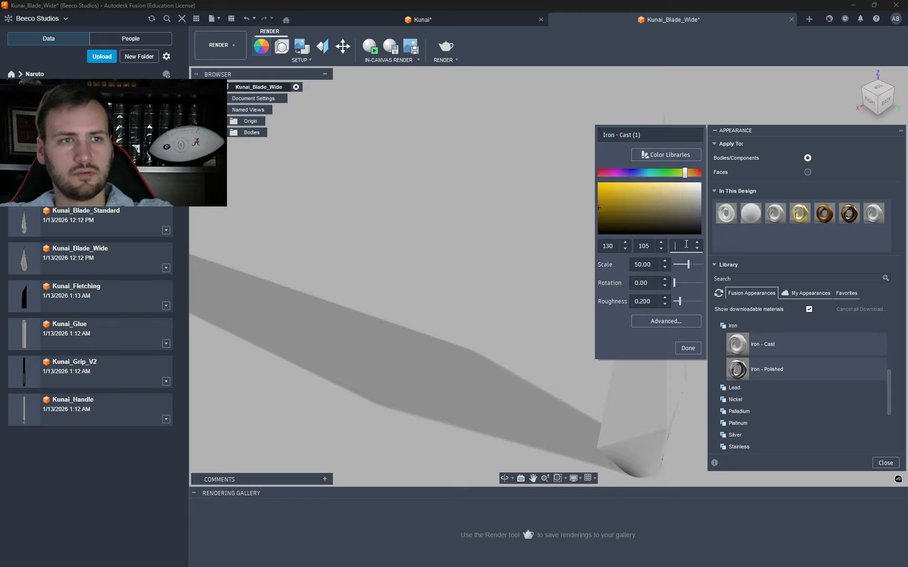
text(75)
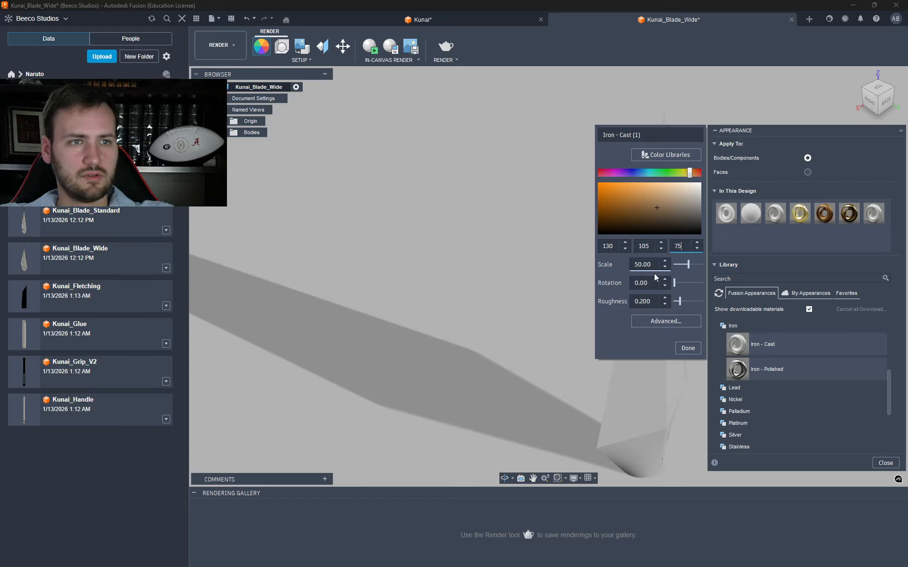
click(653, 301)
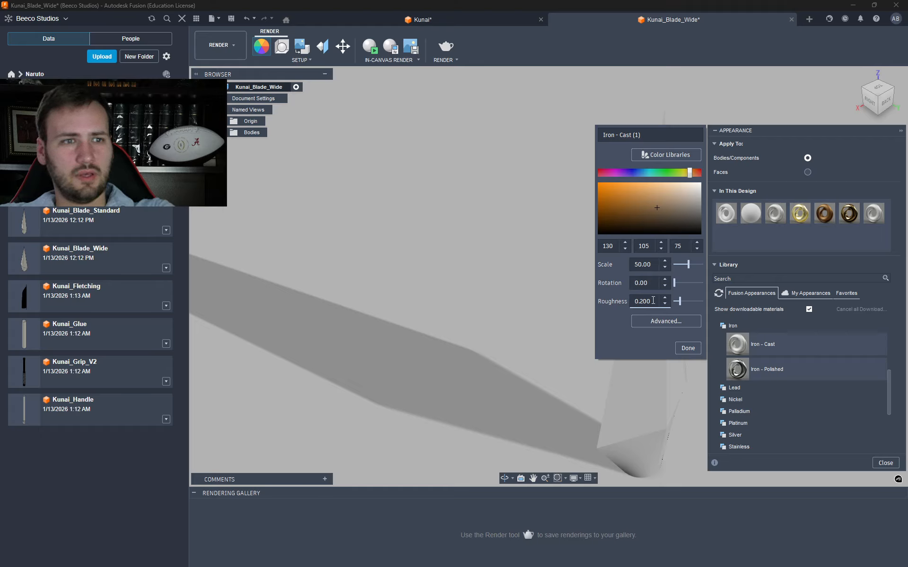
click(688, 348)
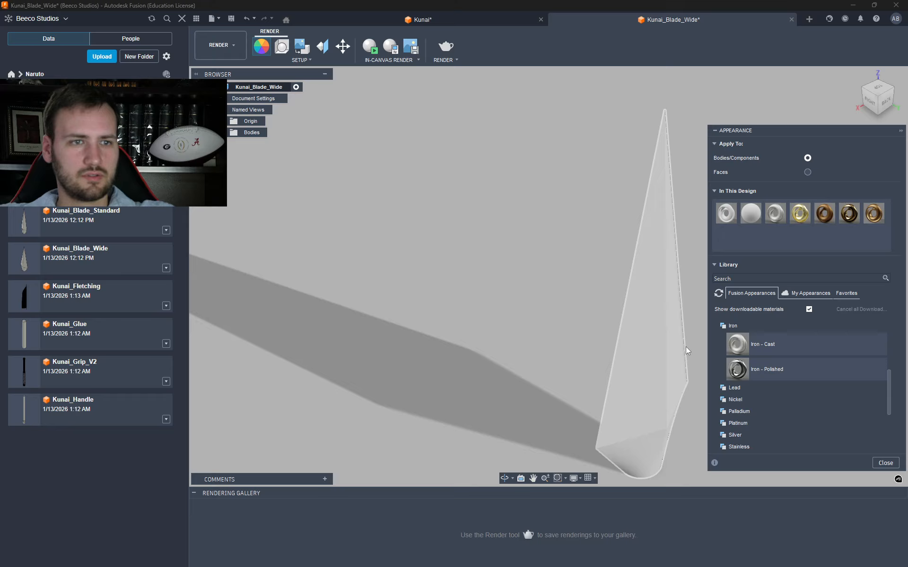
- Try the recolored Iron - Cast copy on the wide blade, and replace it with Brass - Old - Matte
drag(873, 213, 674, 321)
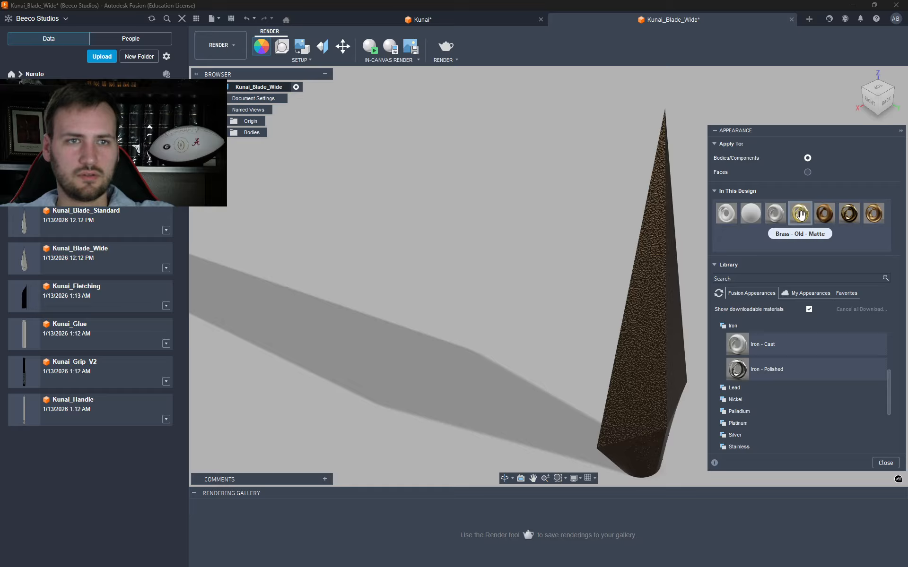
drag(800, 215, 635, 313)
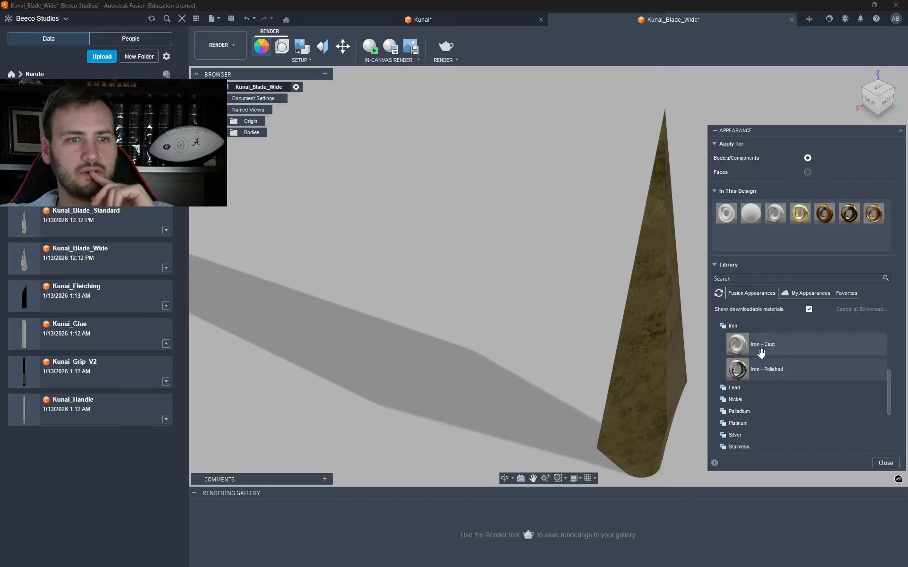
- Apply Brass - Matte from the brass library to the wide blade
scroll(740, 365, up, 3)
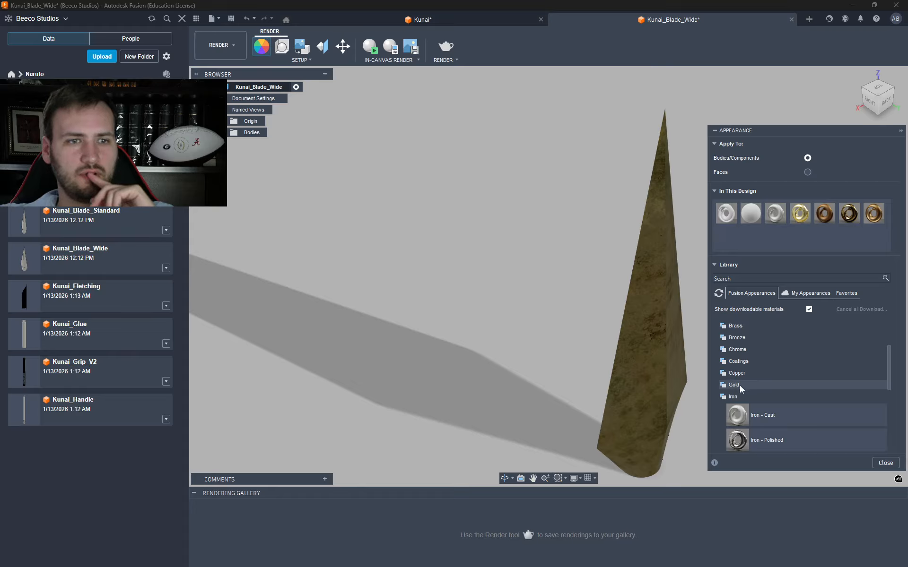
click(743, 328)
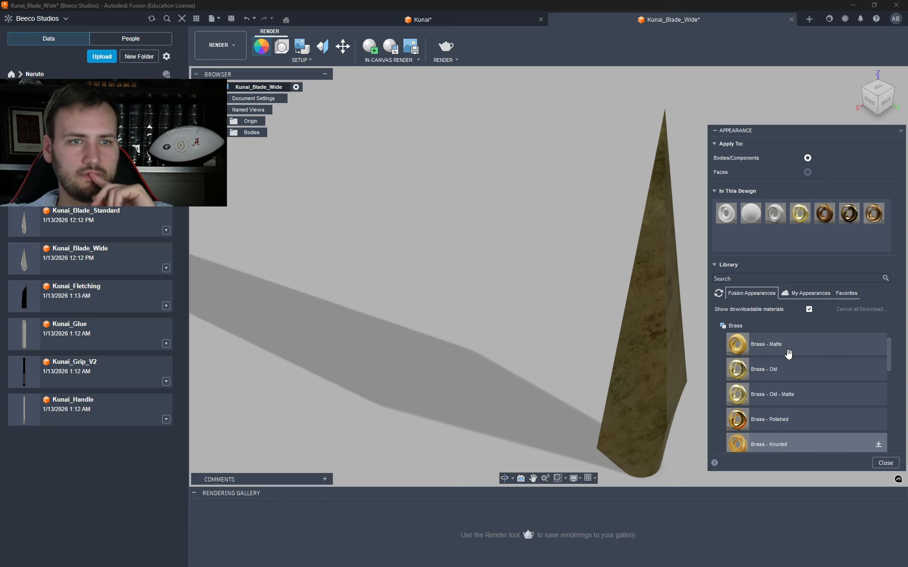
drag(780, 349, 658, 313)
- Examine the color and roughness settings of the Brass - Matte appearance, leaving its values as they are
right_click(728, 242)
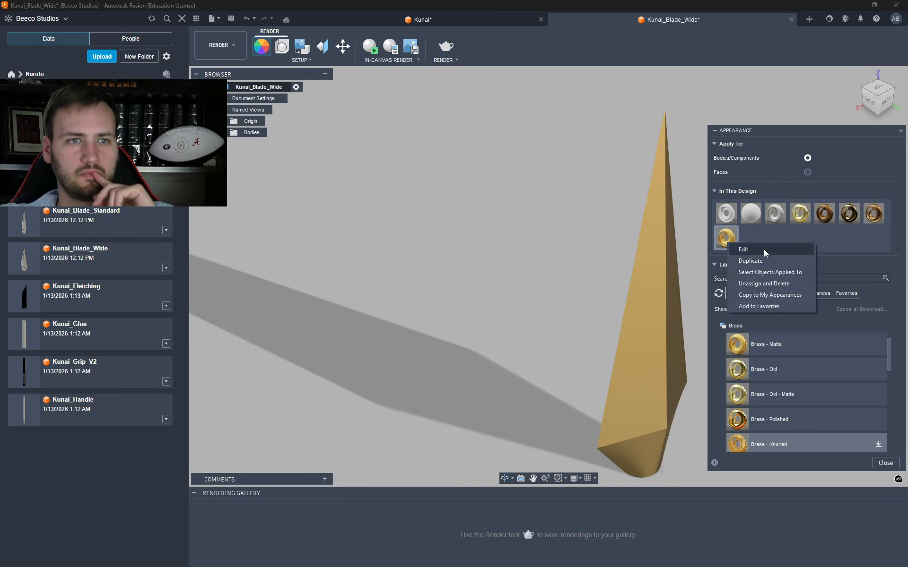
click(764, 248)
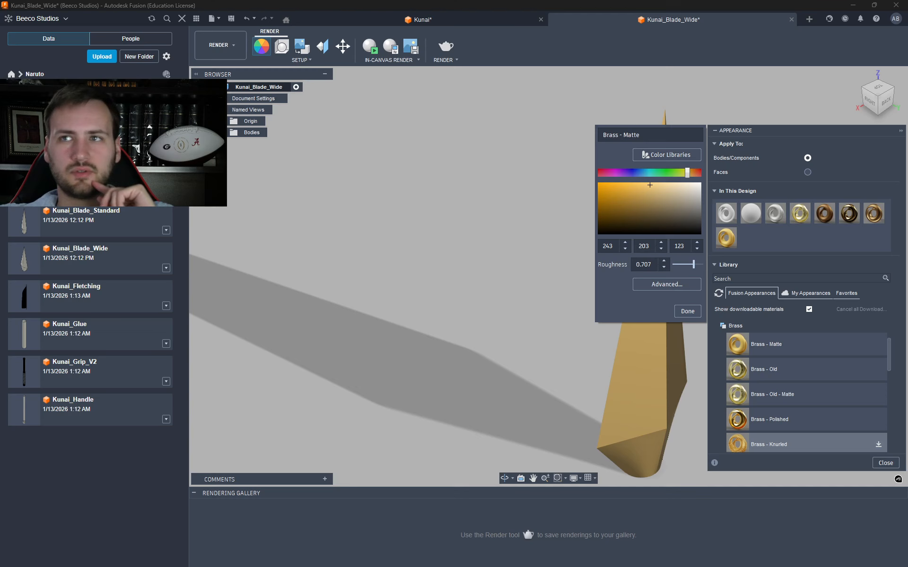
key(Escape)
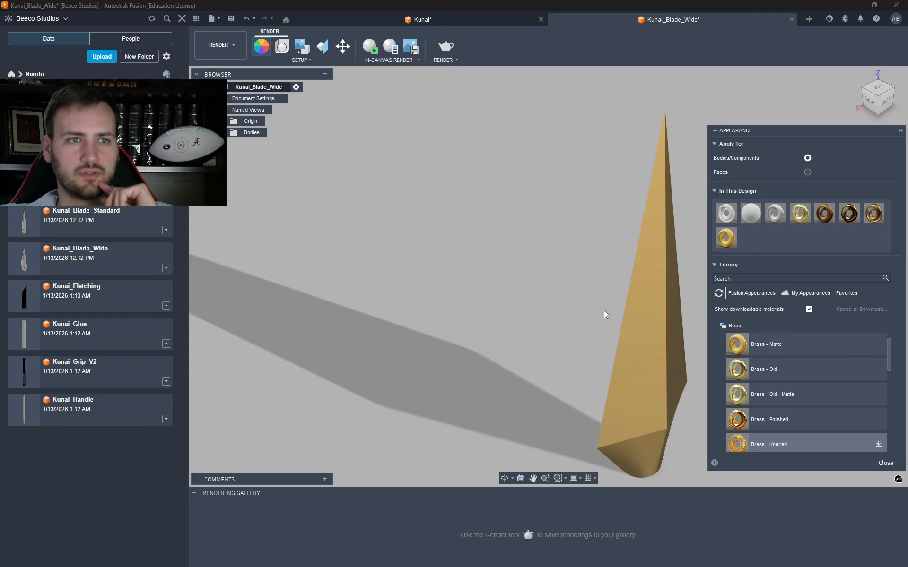
right_click(662, 376)
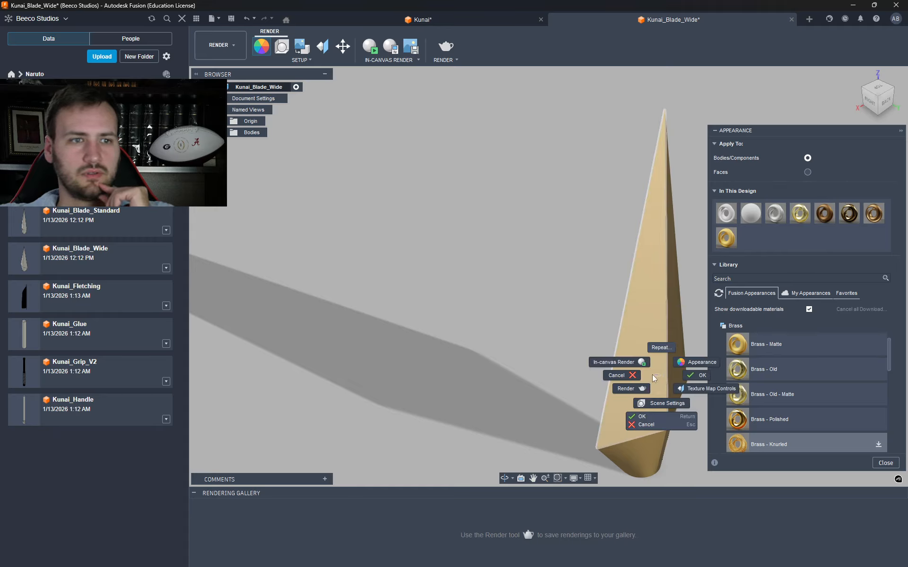
click(697, 299)
right_click(726, 239)
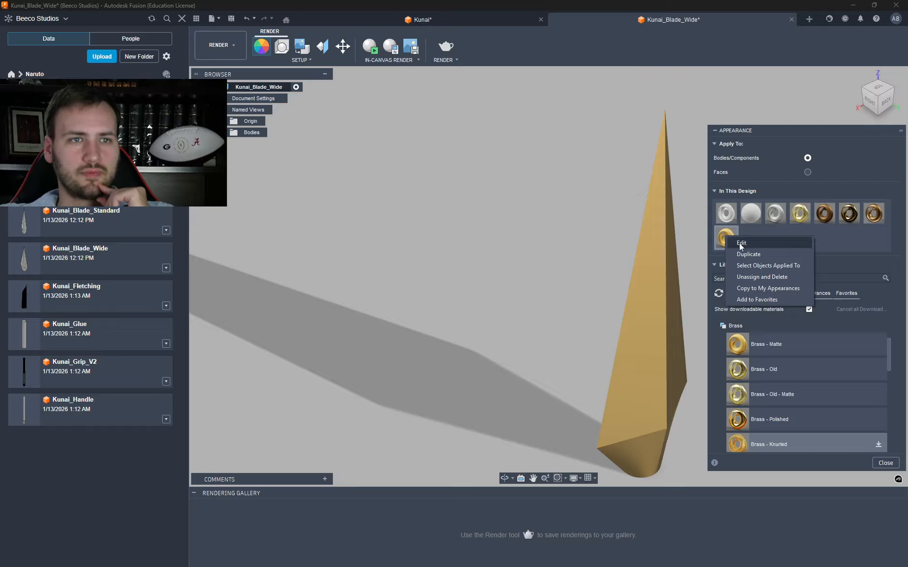
click(750, 243)
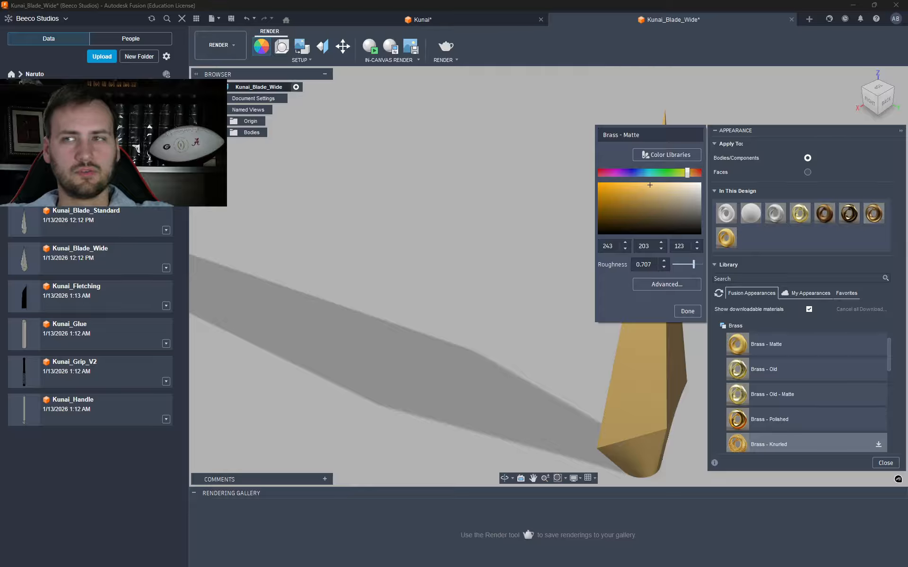
key(Escape)
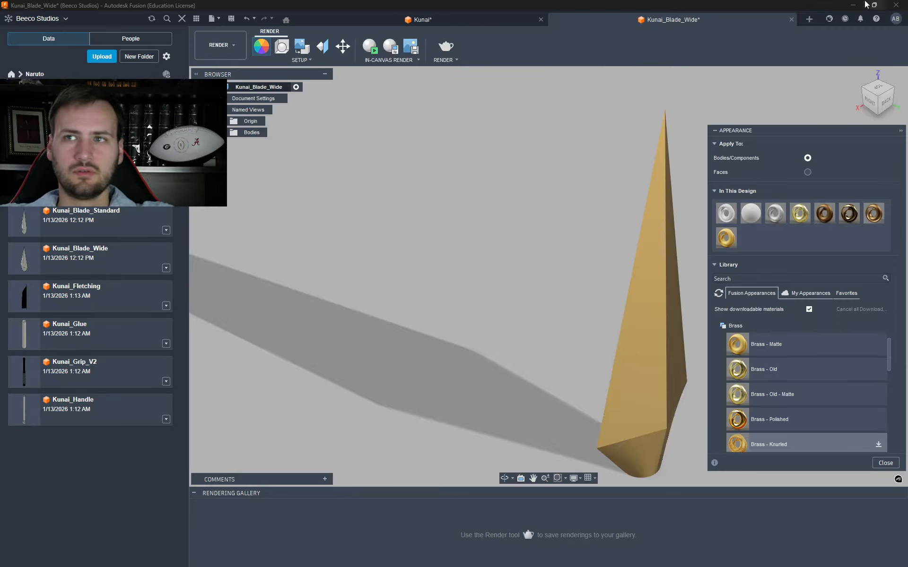
mouse_move(866, 5)
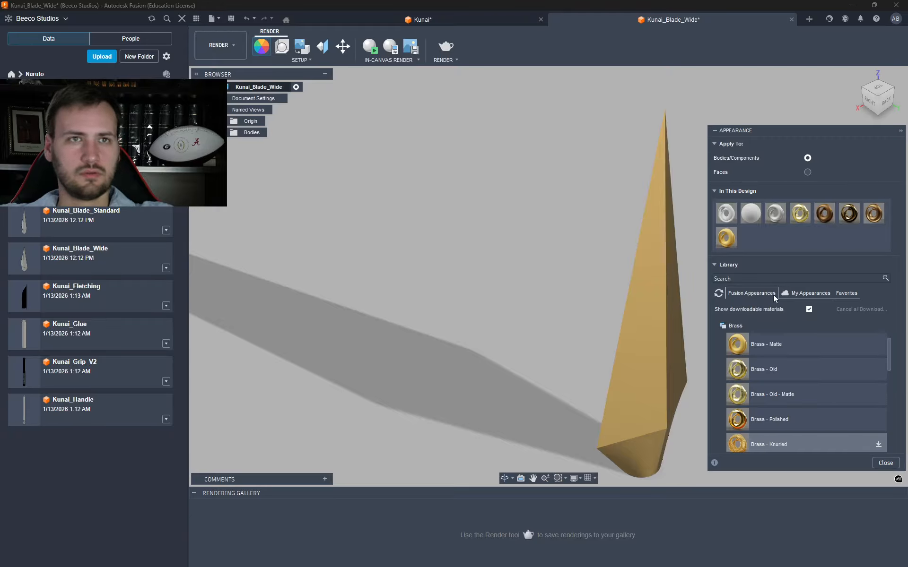
right_click(727, 237)
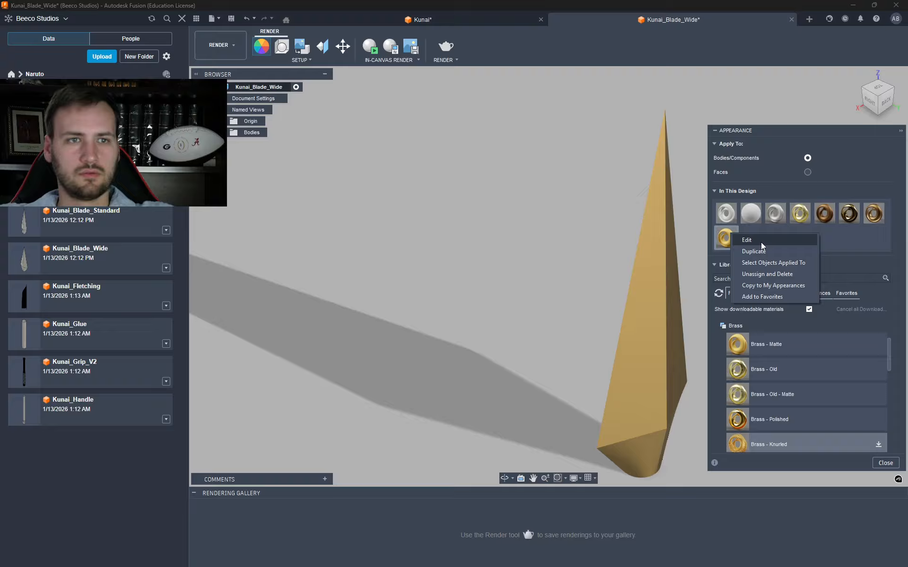
click(762, 242)
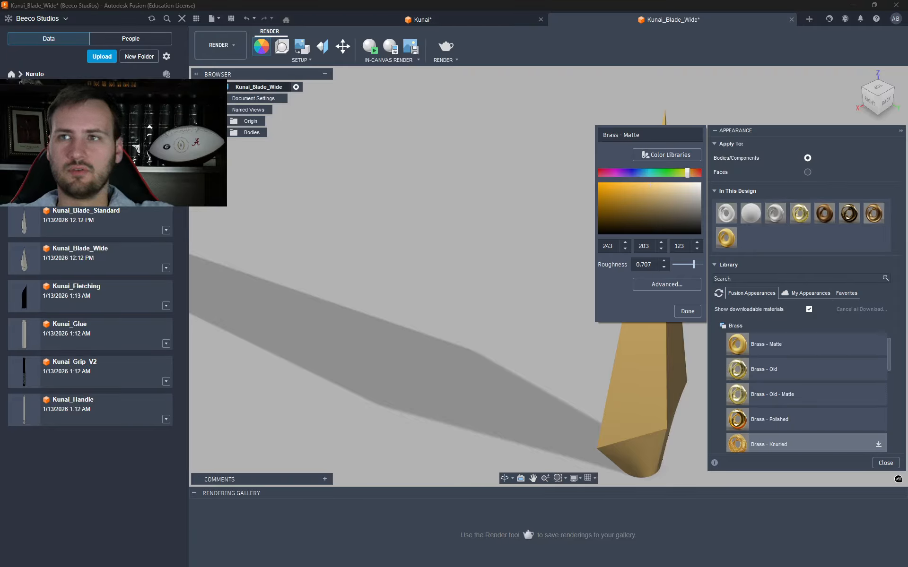
click(688, 311)
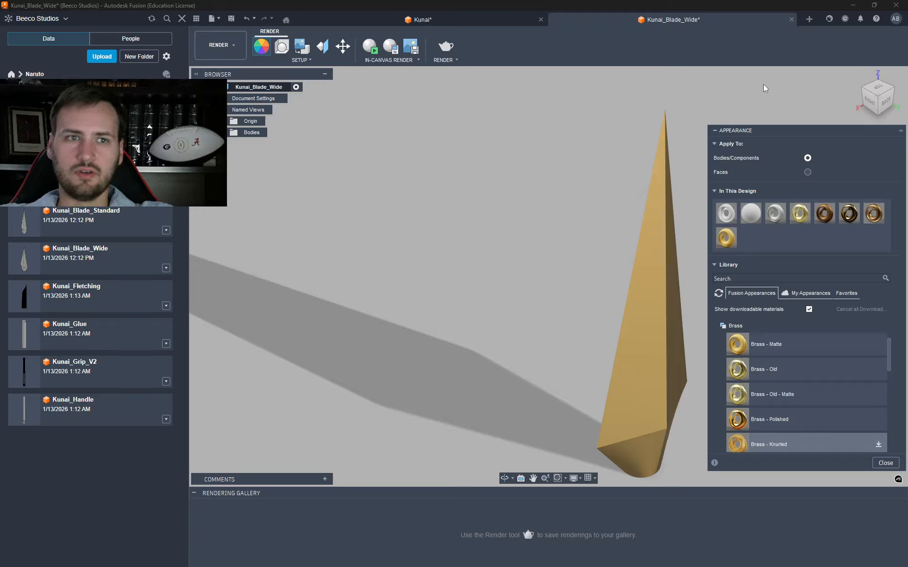
- Unassign and delete Brass - Matte from the wide blade, and delete the unused gold appearance listed after Iron - Cast in the design
right_click(727, 238)
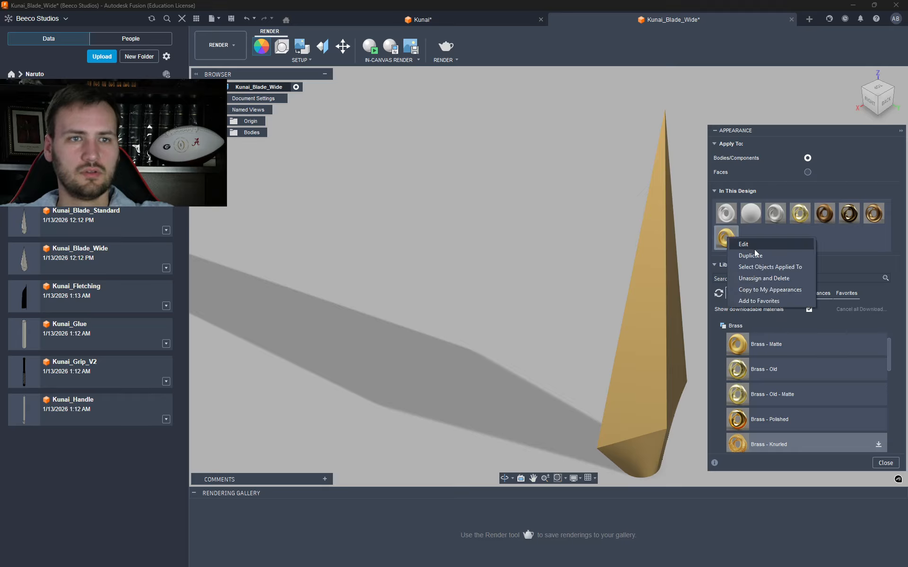
click(758, 278)
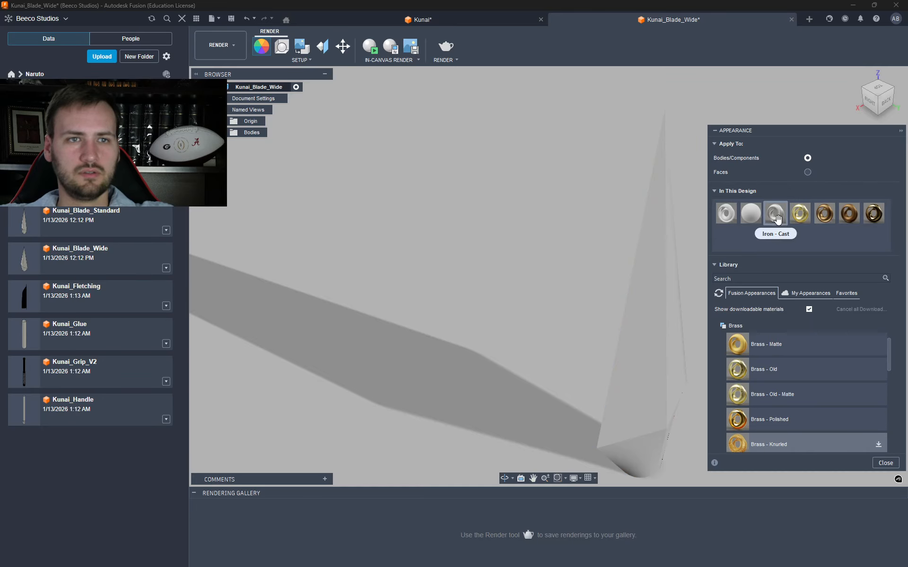
right_click(802, 216)
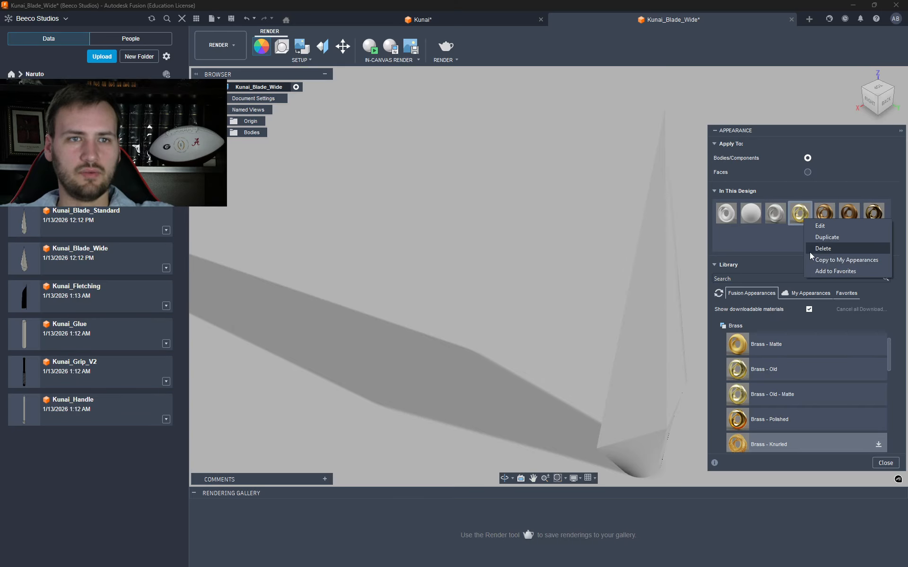
click(823, 247)
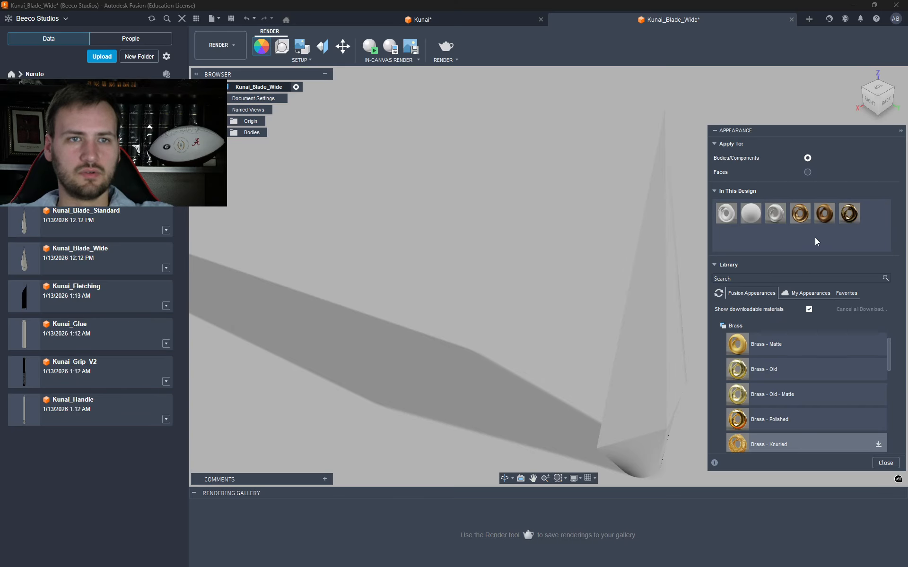
- Rename the recolored Iron - Cast copy as Bronze - Cast
right_click(799, 219)
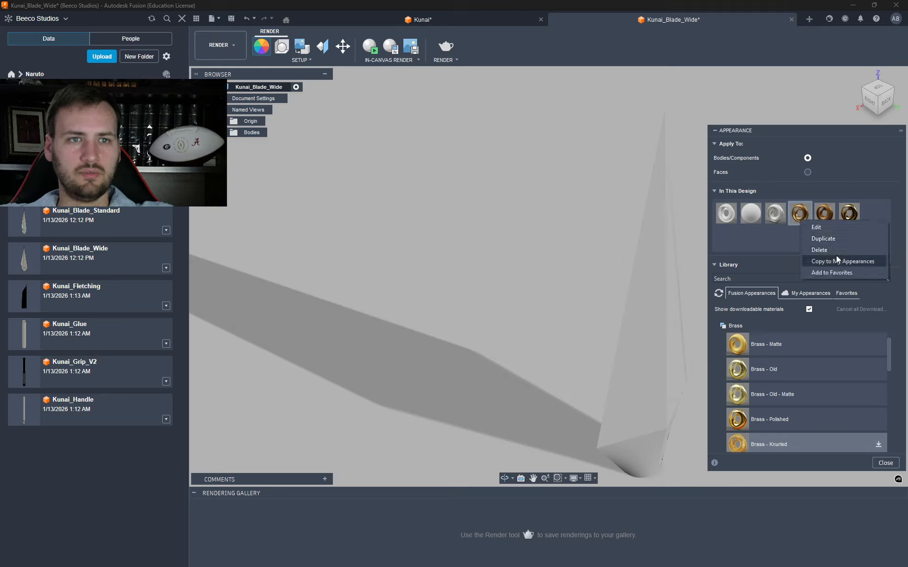
click(830, 231)
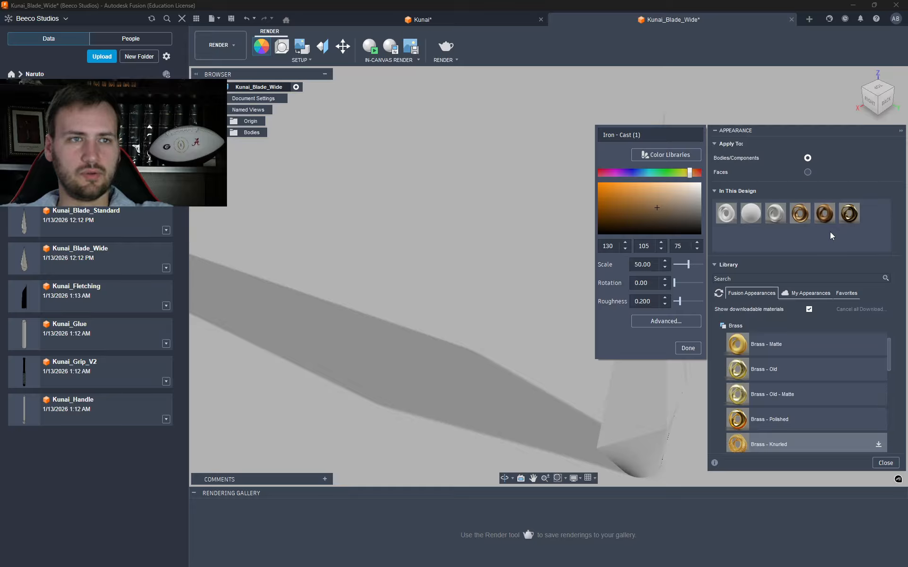
double_click(608, 135)
text(Bron)
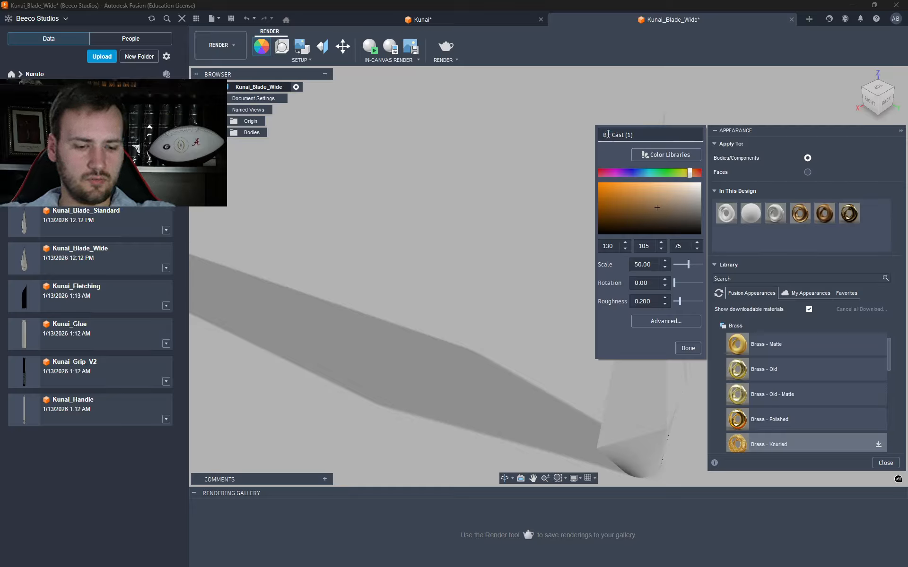
text(ze -)
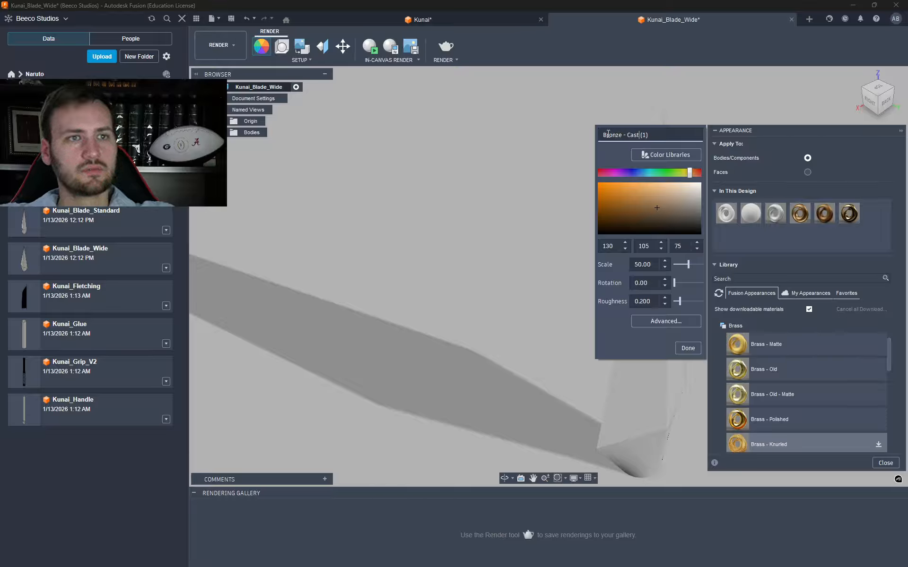
key(Delete)
key(Delete)
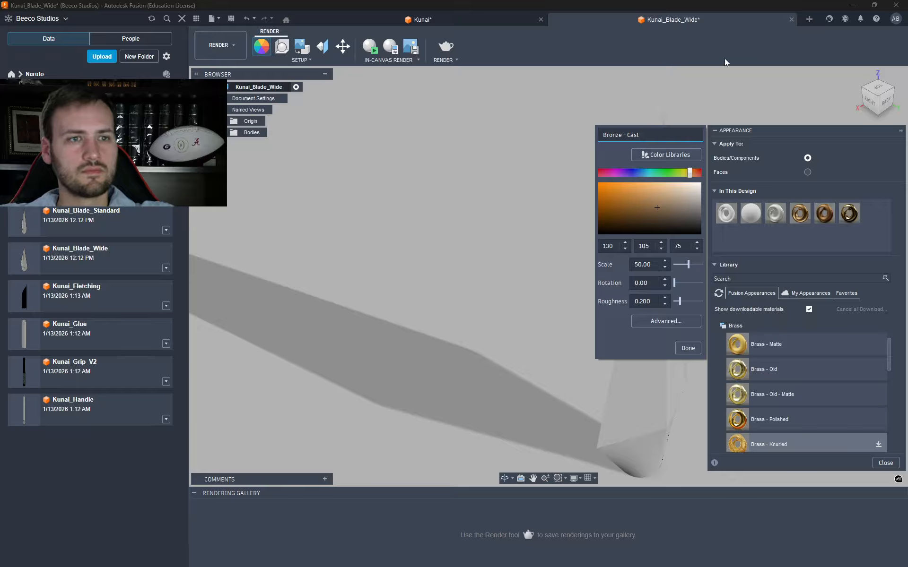
click(686, 350)
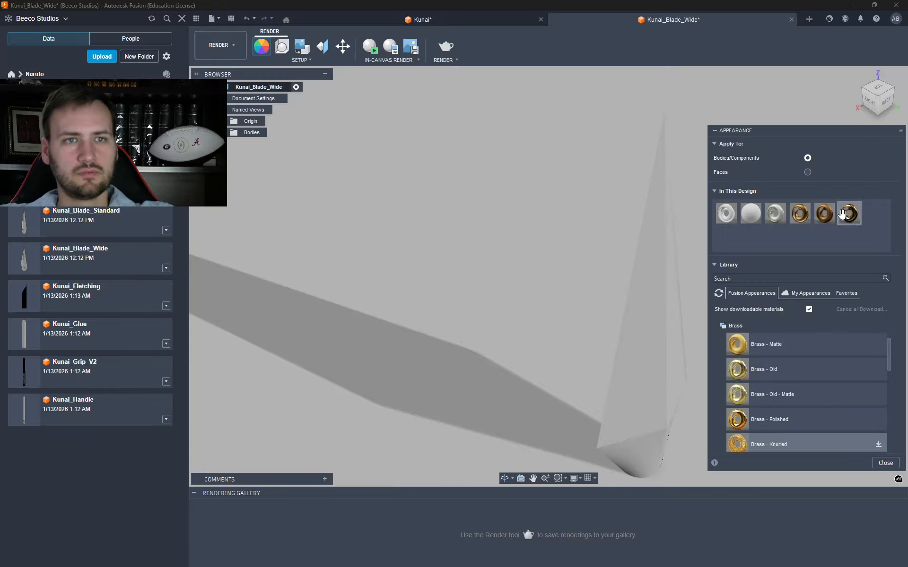
- Add the Bronze - Cast and Iron - Cast appearances to the favorites
right_click(804, 219)
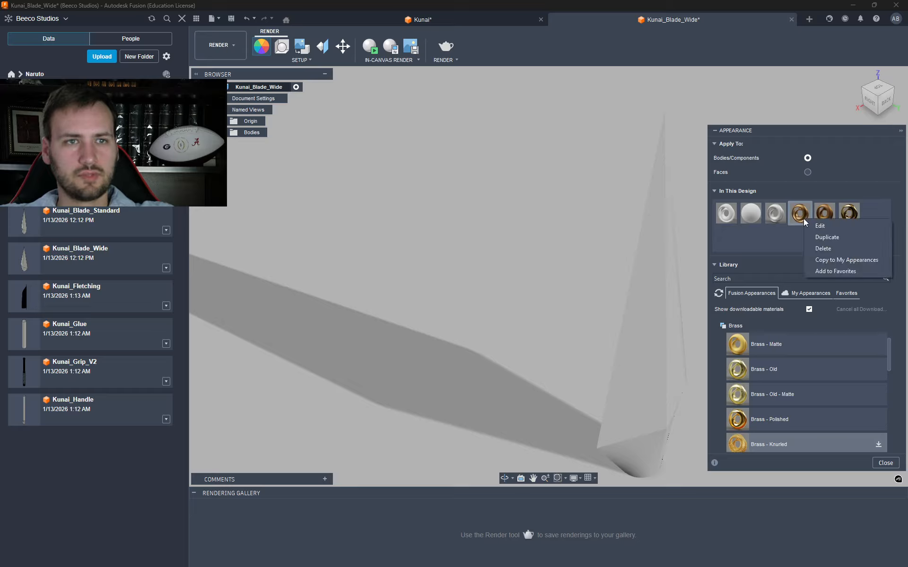
click(838, 271)
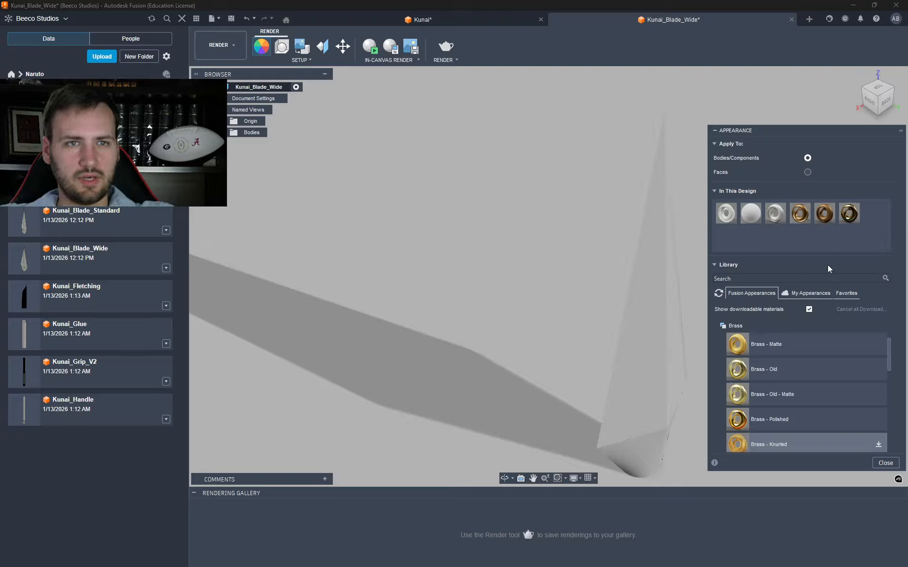
right_click(777, 217)
click(801, 271)
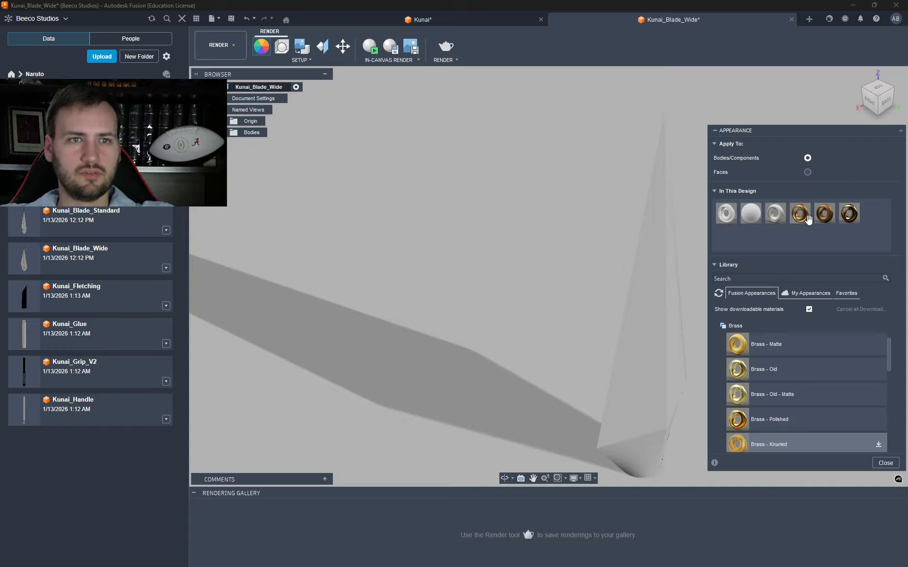
- Delete the two unused appearances listed after Bronze - Cast from the design
right_click(823, 218)
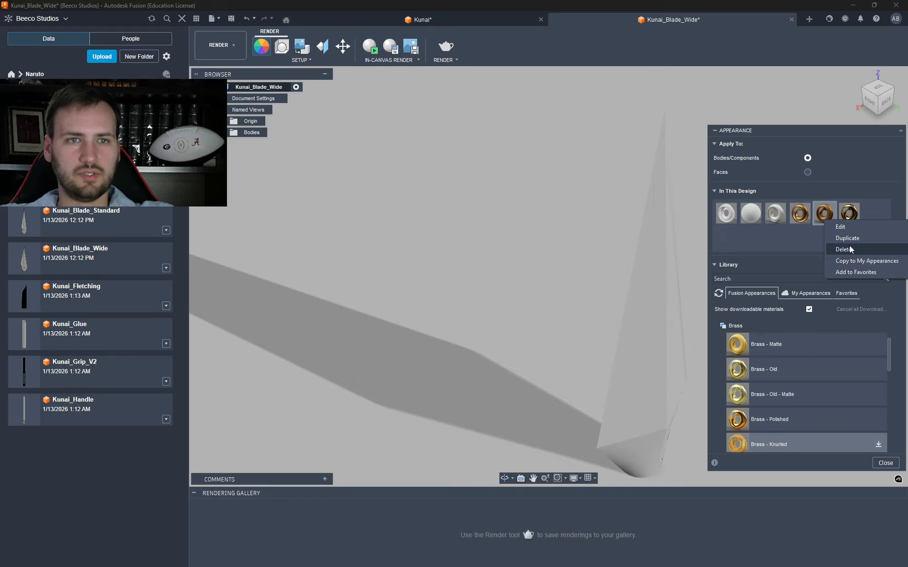
click(849, 246)
right_click(825, 214)
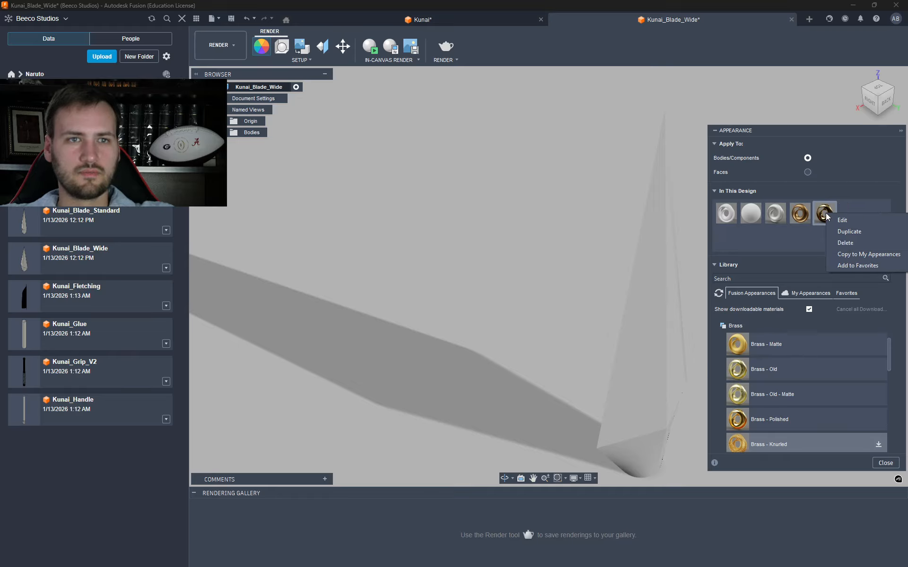
click(844, 247)
- Duplicate the Iron - Cast appearance and rename the copy as Brass - Cast
right_click(777, 216)
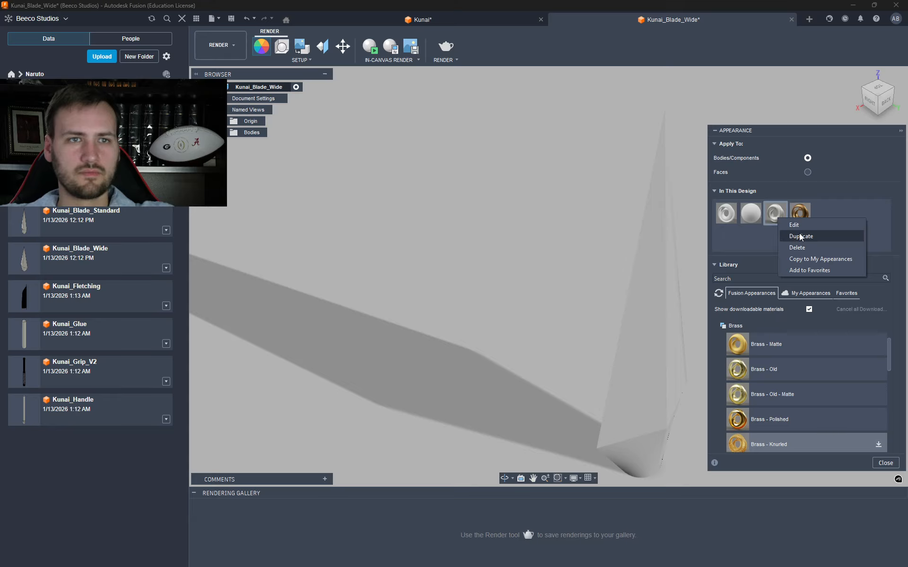
click(802, 237)
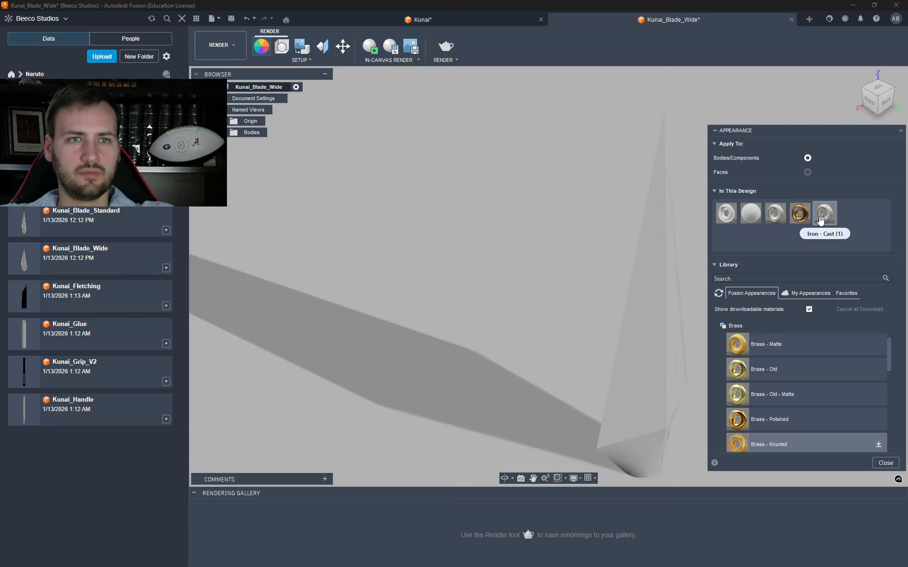
right_click(826, 222)
click(840, 228)
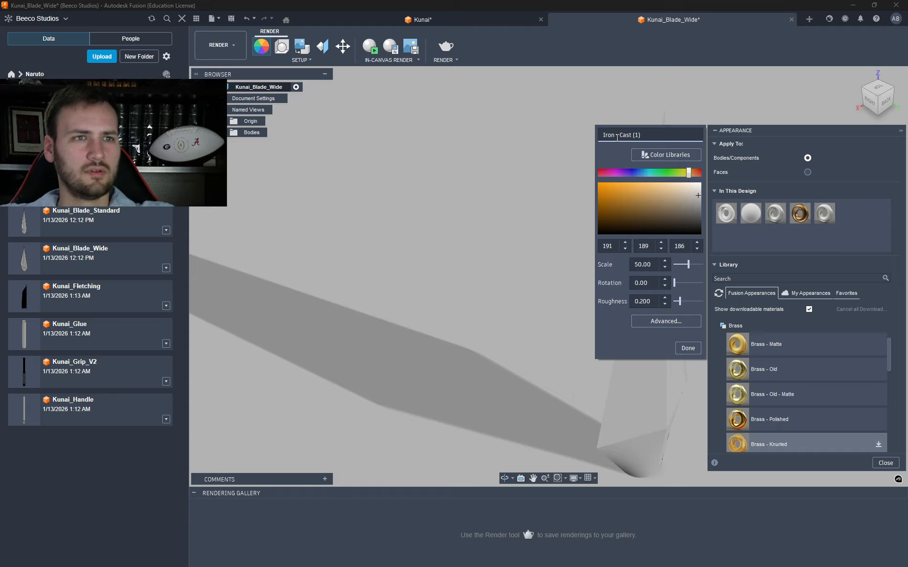
double_click(608, 135)
text(Brass)
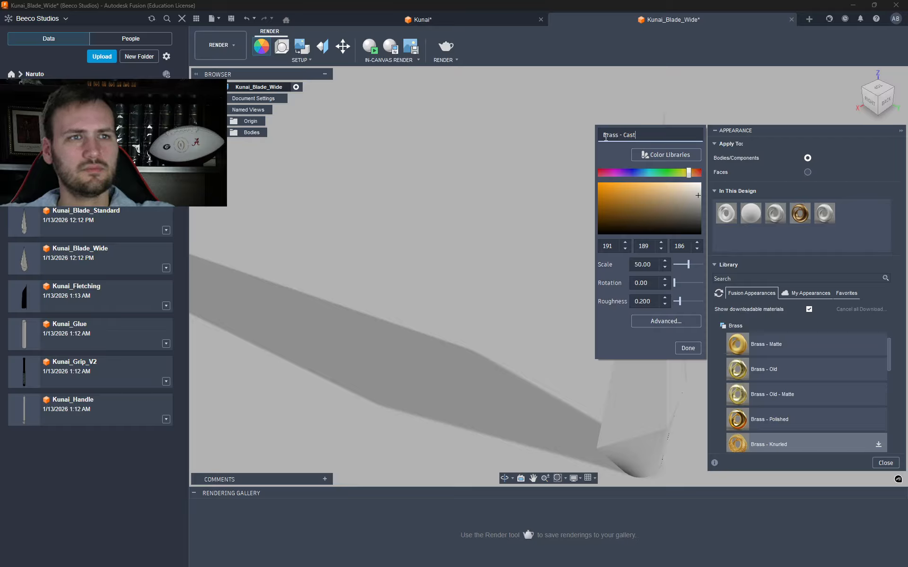
- Set the RGB color of Brass - Cast to 245, 205, 125
click(617, 249)
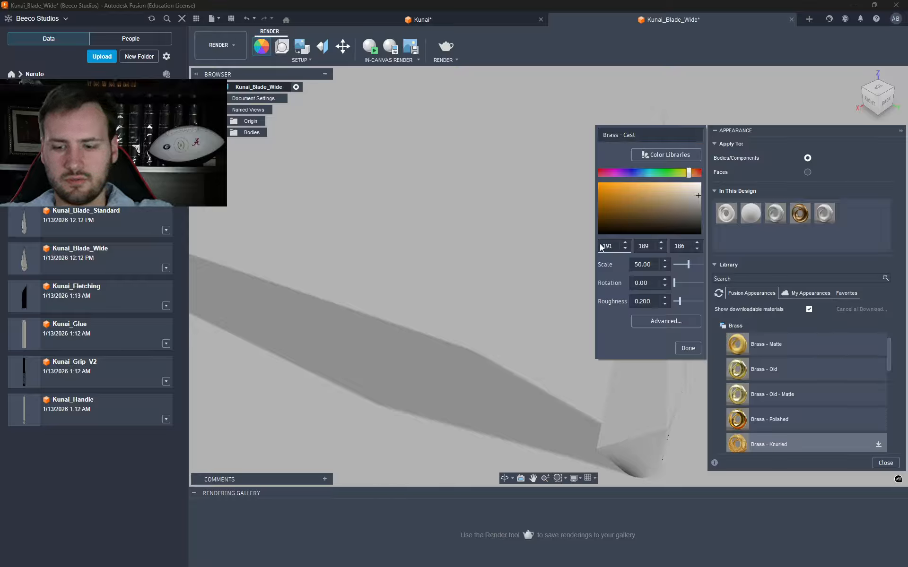
key(BackSpace)
key(BackSpace)
key(BackSpace)
text(245)
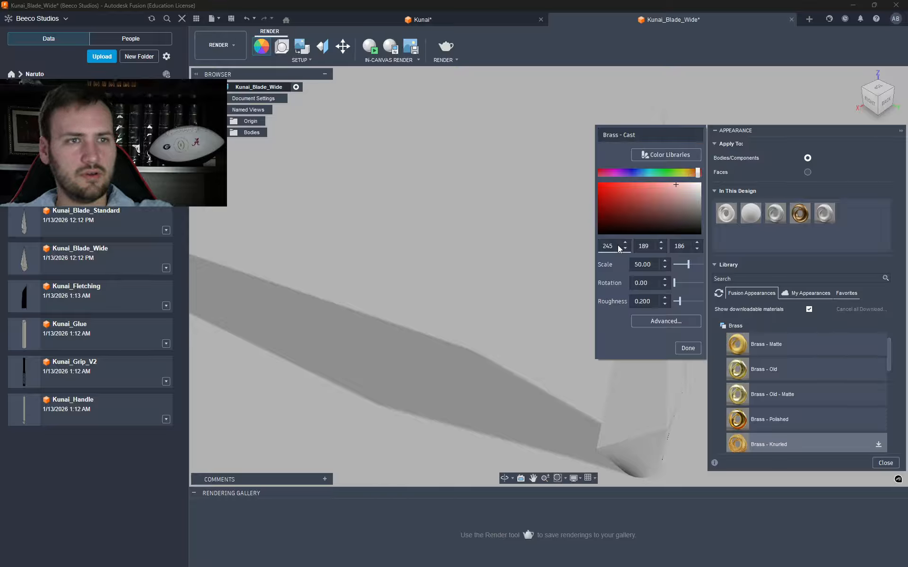
key(Tab)
text(205)
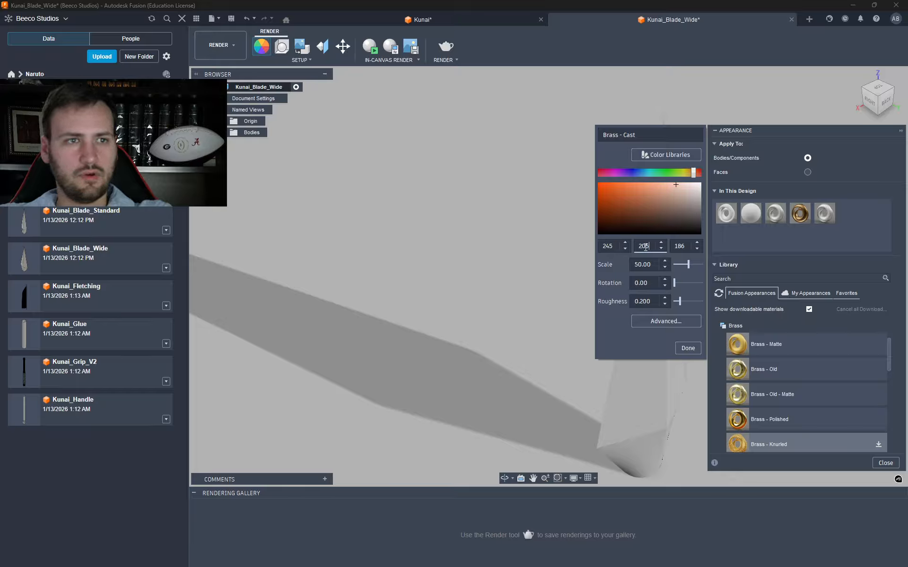
click(679, 246)
double_click(680, 247)
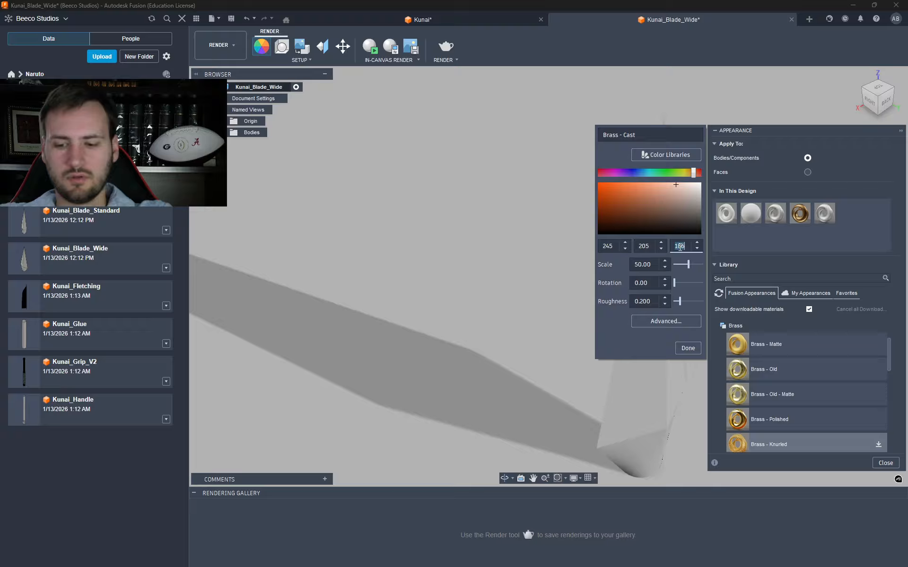
text(125)
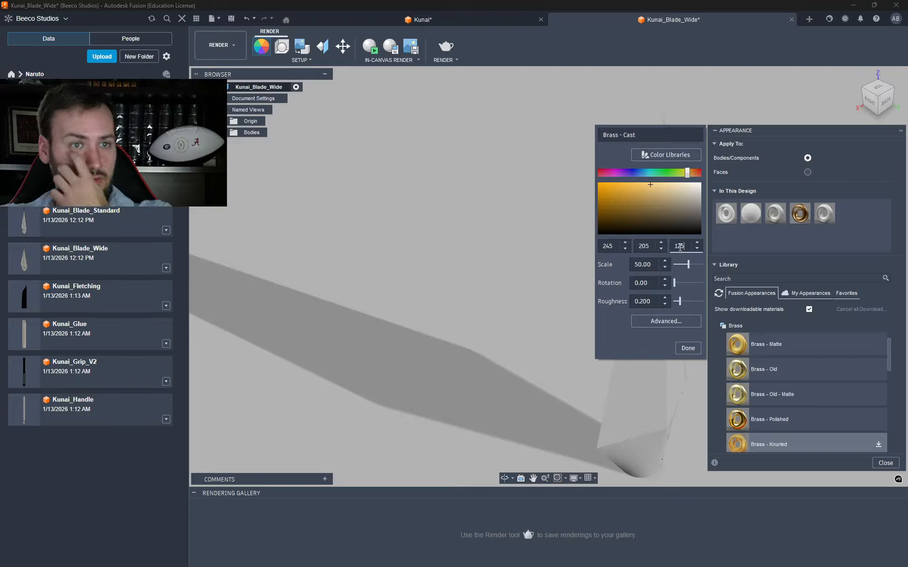
click(688, 348)
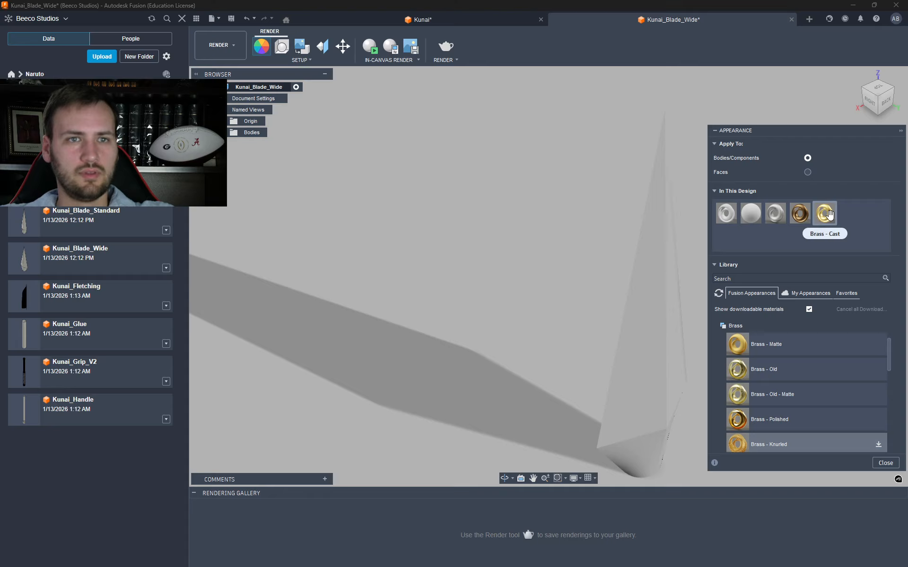
- Try to apply Brass - Cast and Bronze - Cast from the design's own appearances to the wide blade
drag(824, 213, 726, 262)
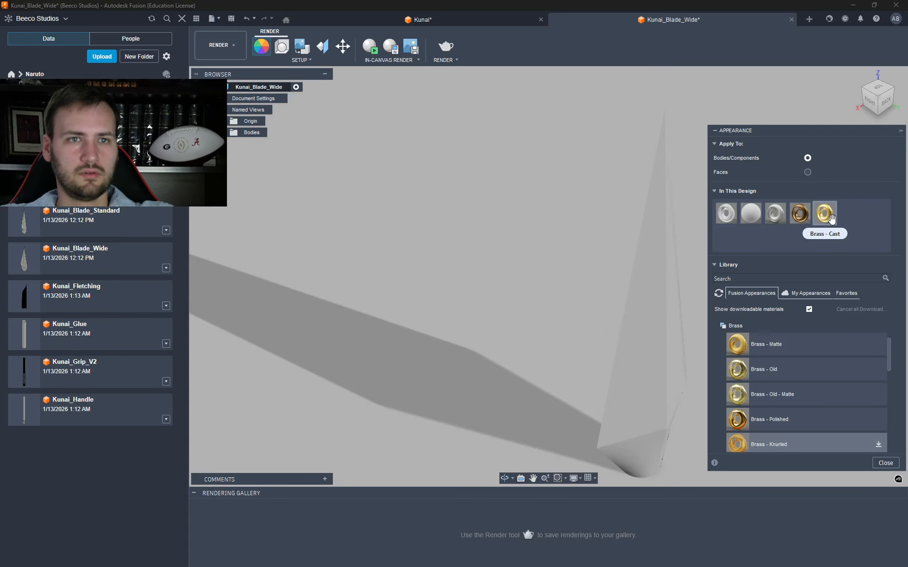
drag(831, 218, 657, 304)
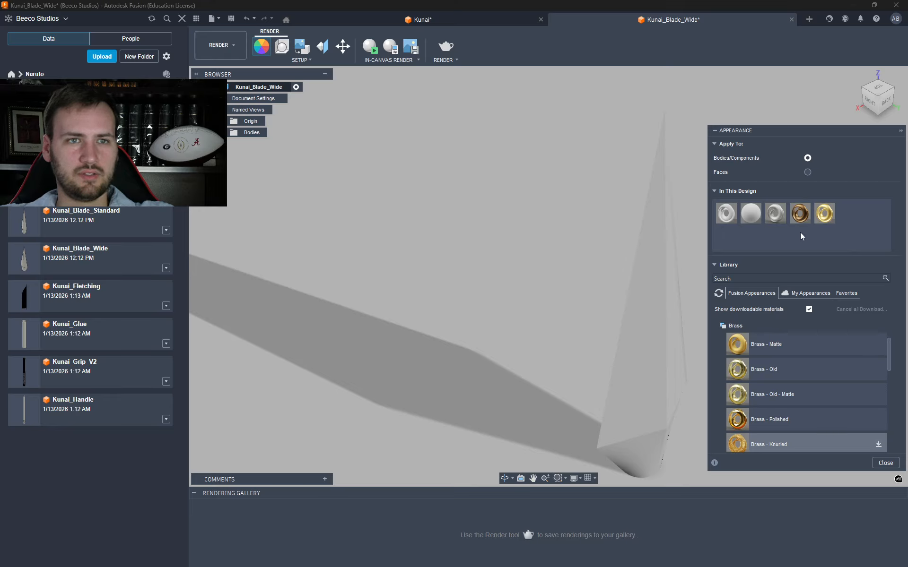
drag(800, 214, 649, 344)
drag(814, 241, 815, 240)
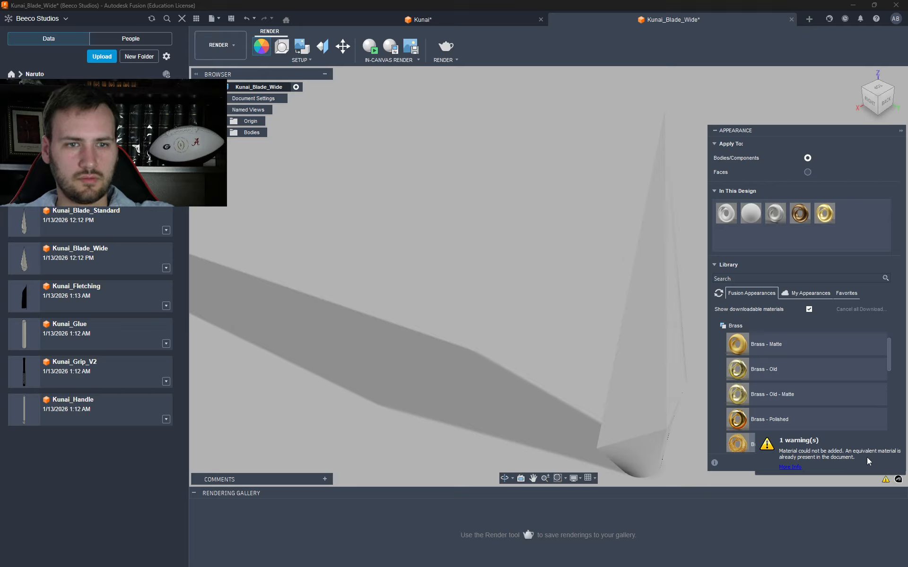
click(823, 465)
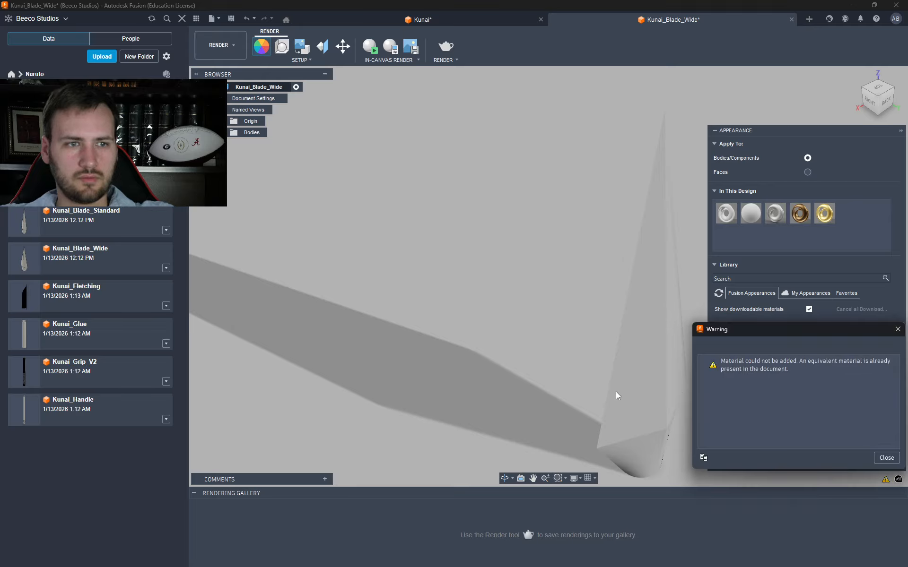
click(887, 458)
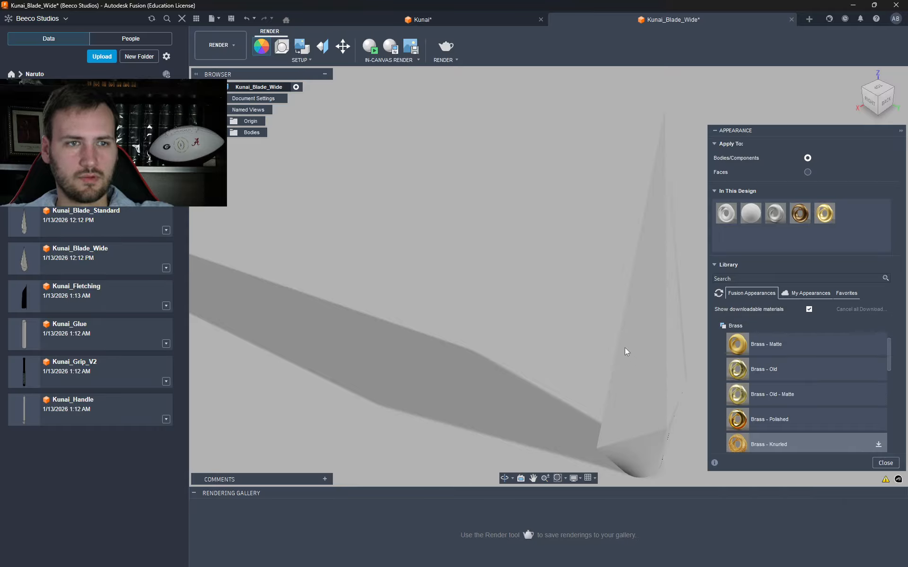
- Add the Brass - Cast appearance to the favorites
right_click(824, 213)
click(861, 263)
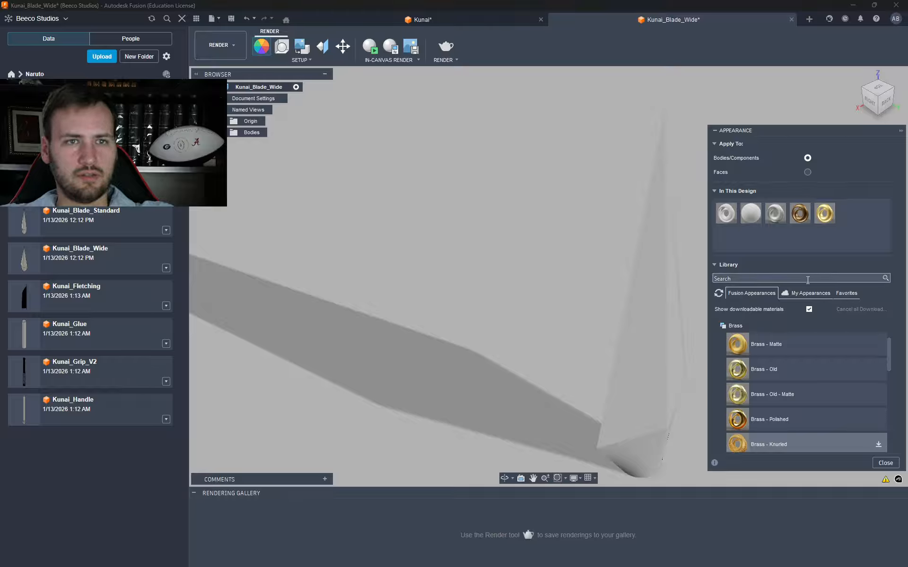
- Test the favorites Brass - Cast and Bronze - Cast on the wide blade, and replace them with Iron - Cast
click(844, 293)
drag(769, 339, 640, 350)
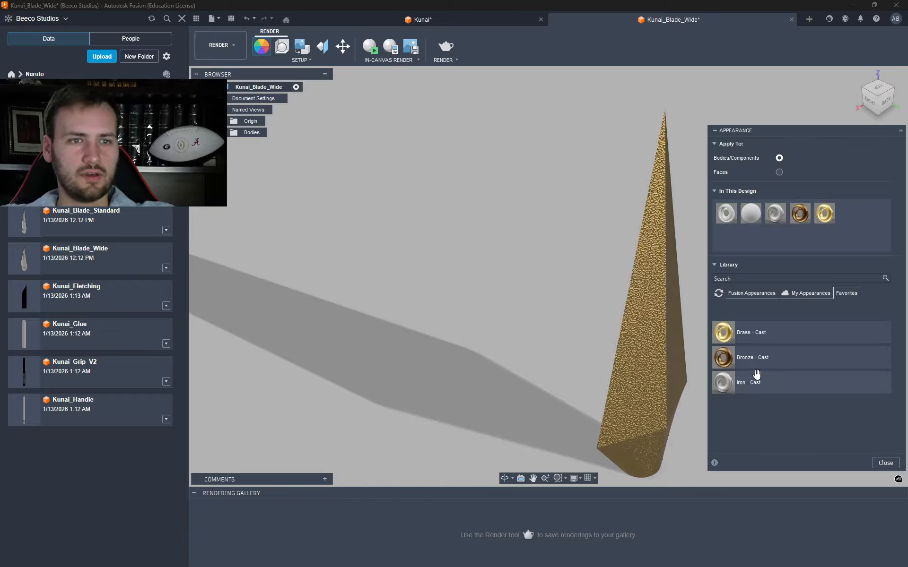
drag(750, 358, 662, 357)
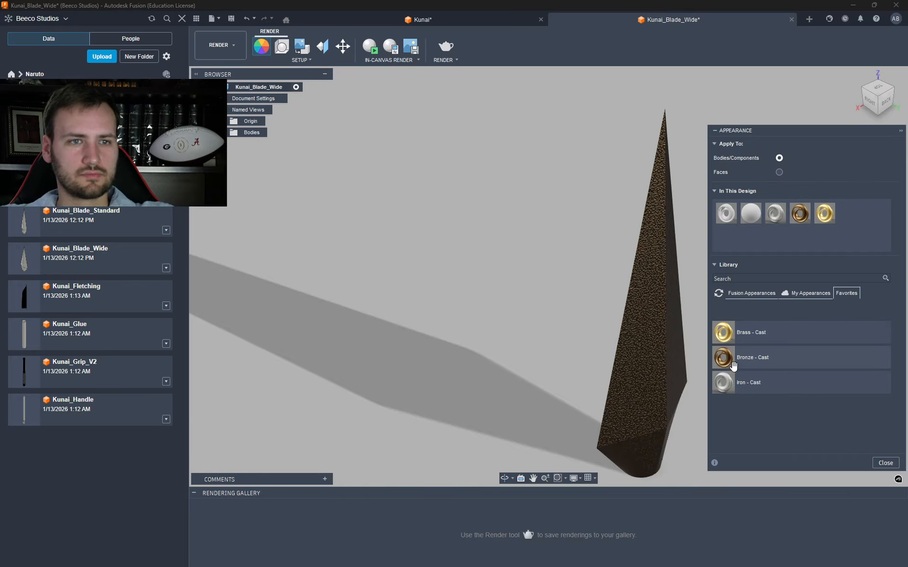
drag(739, 391, 679, 377)
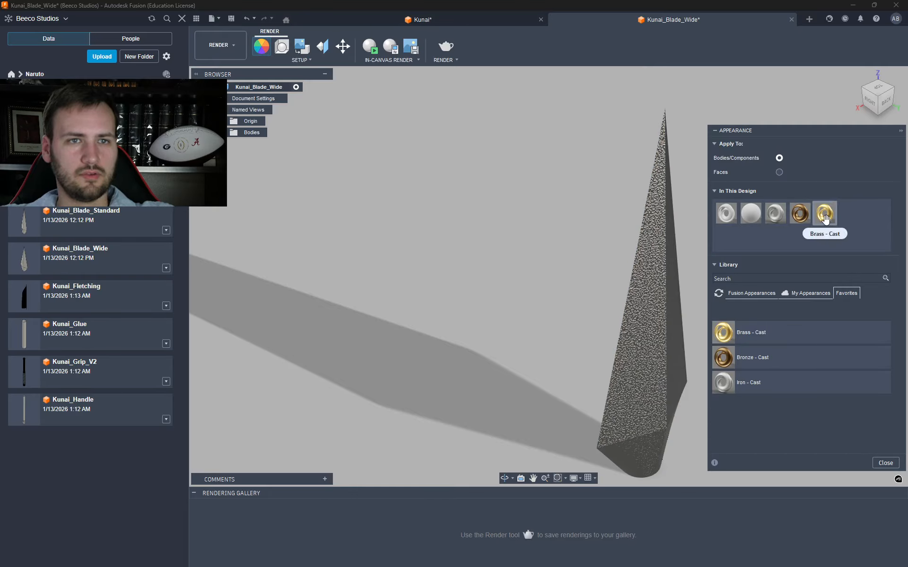
- Delete Brass - Cast, Bronze - Cast and Iron - Cast from the wide blade's design, and reapply Iron - Cast from the favorites
right_click(825, 216)
click(851, 242)
right_click(803, 215)
click(832, 258)
right_click(776, 216)
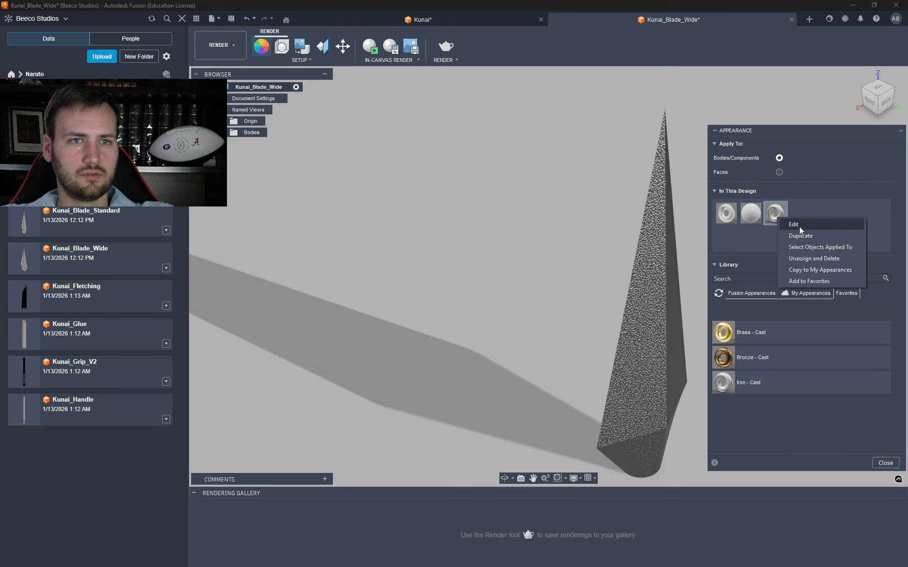
click(809, 259)
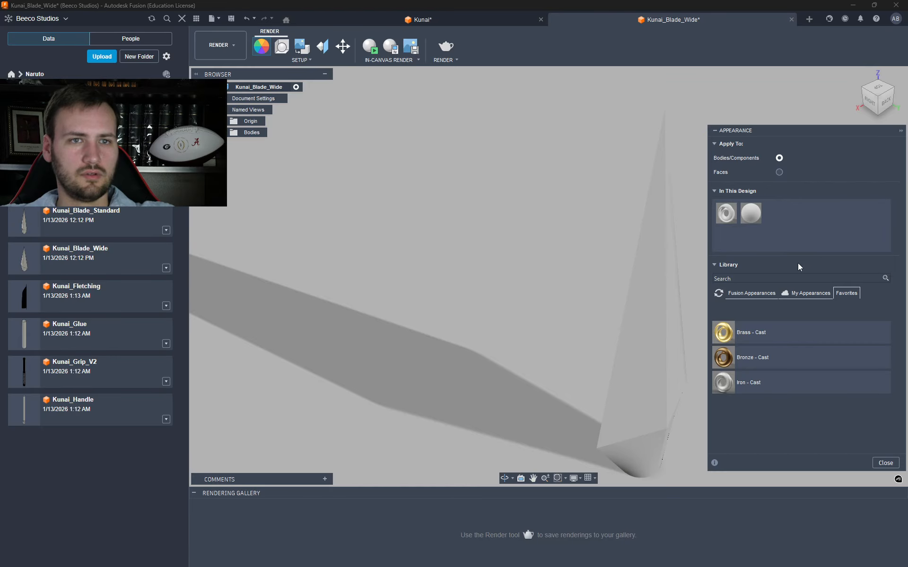
drag(746, 383, 659, 362)
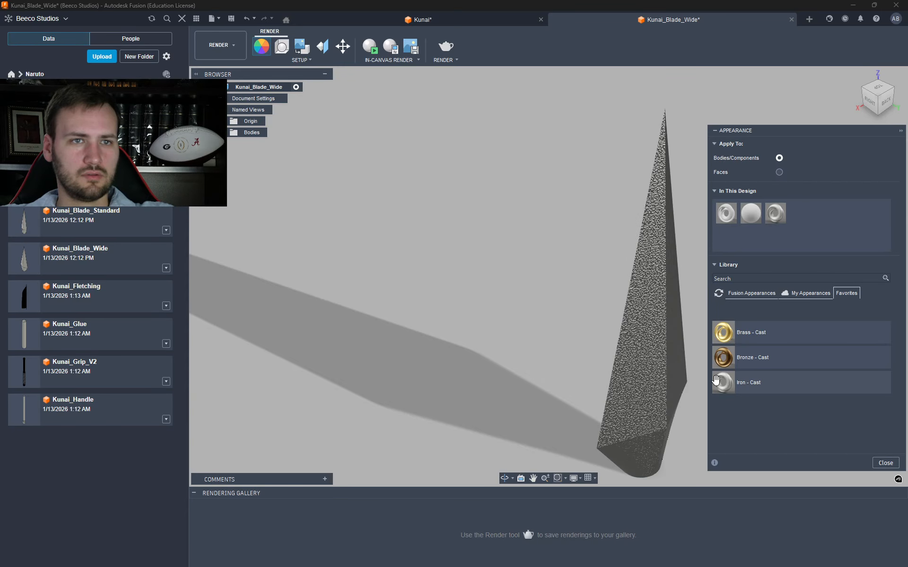
key(Escape)
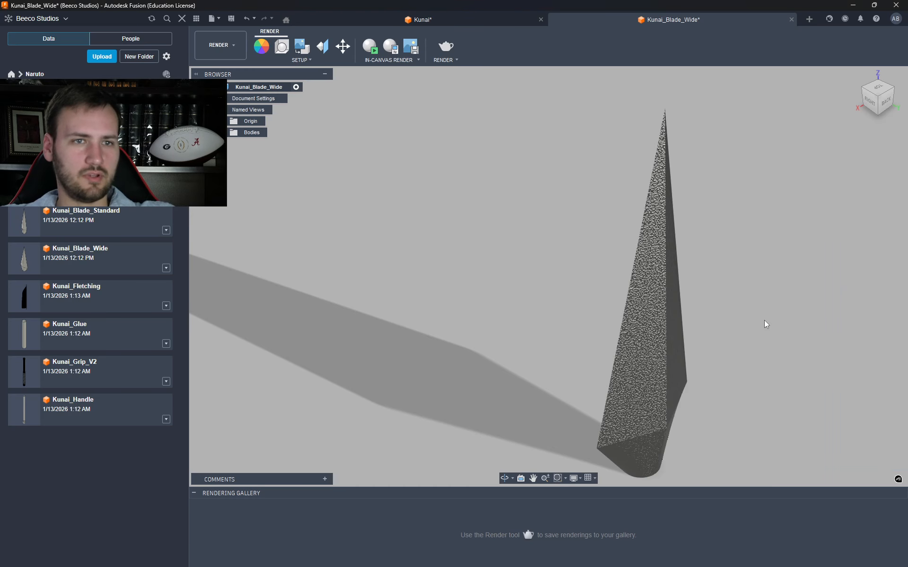
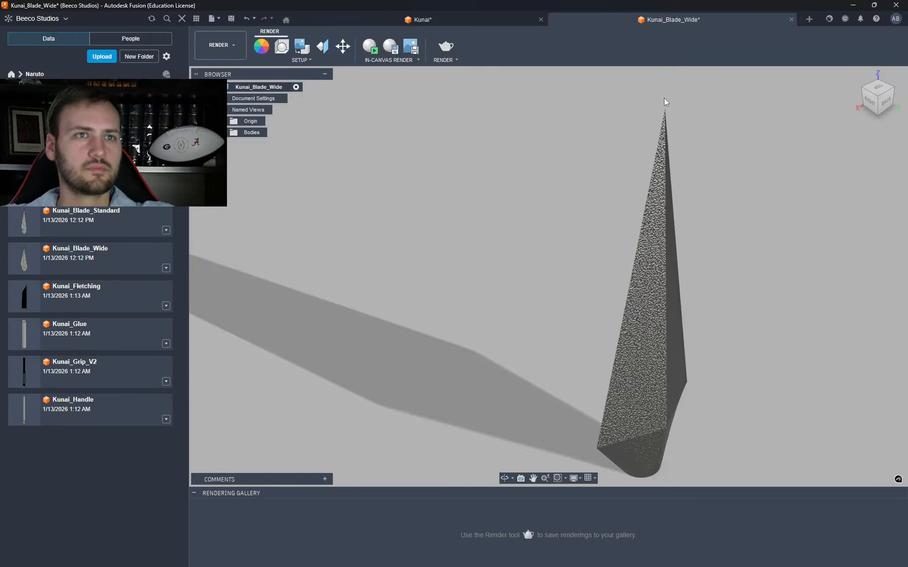
- Try to apply the favorite Iron - Cast appearance to the wide blade within the Kunai assembly
click(506, 19)
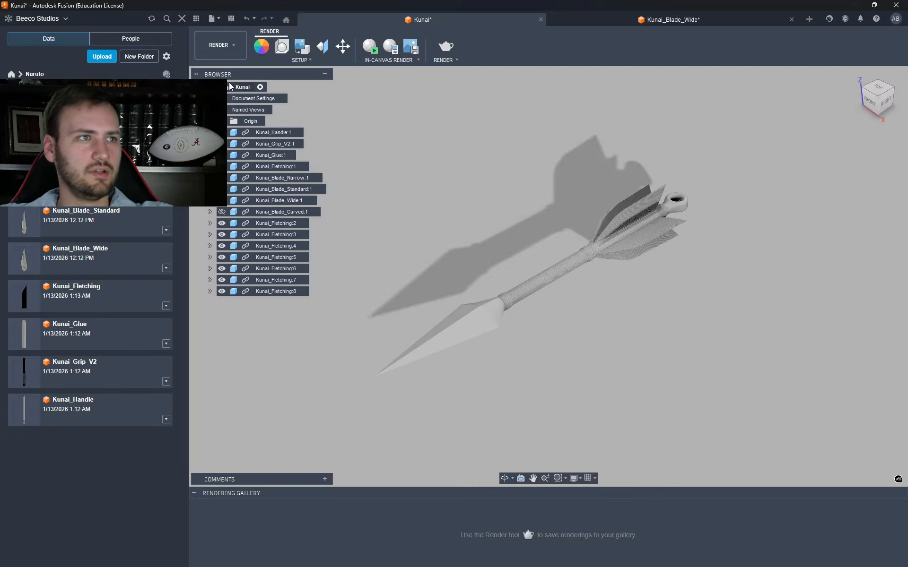
click(263, 47)
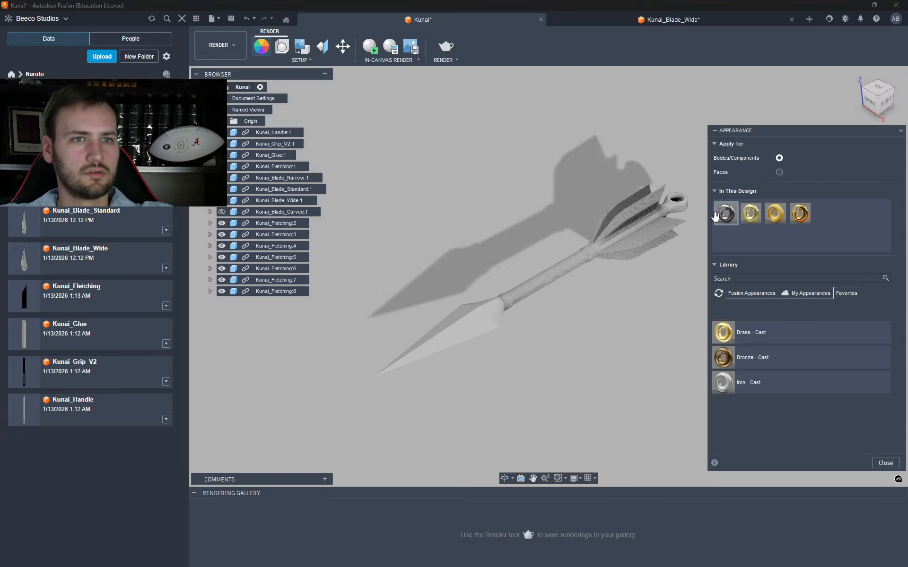
drag(748, 383, 463, 320)
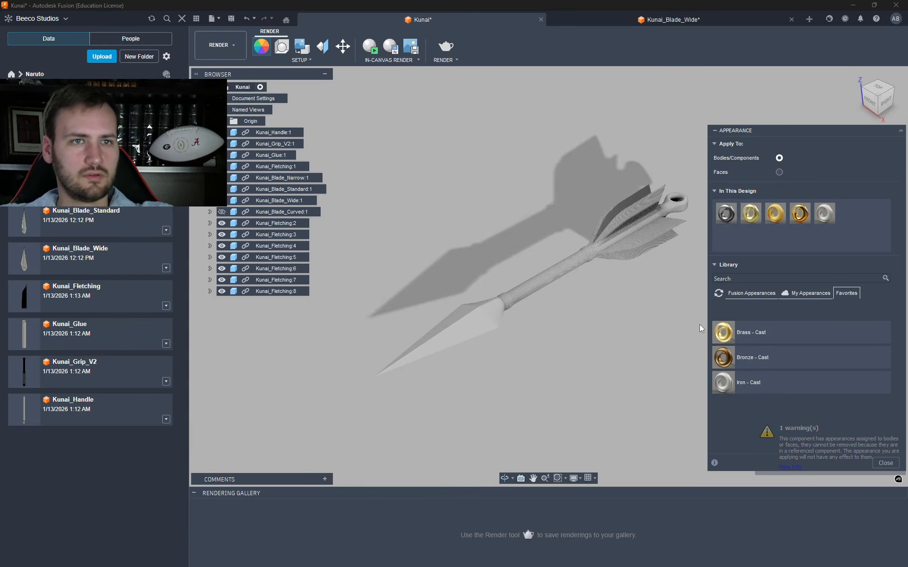
key(Escape)
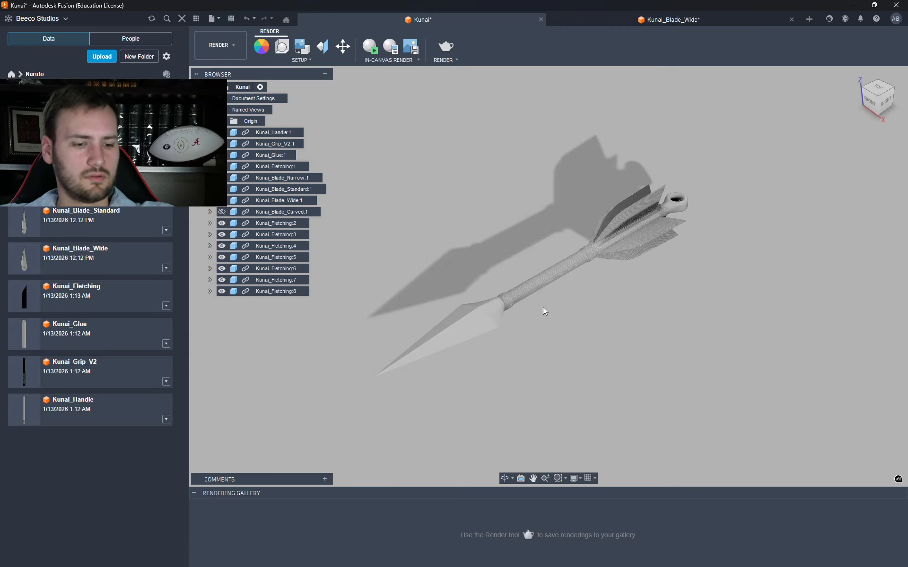
- Save the Kunai assembly and the wide blade design, and update the assembly's out-of-date blade reference to the latest version
click(641, 22)
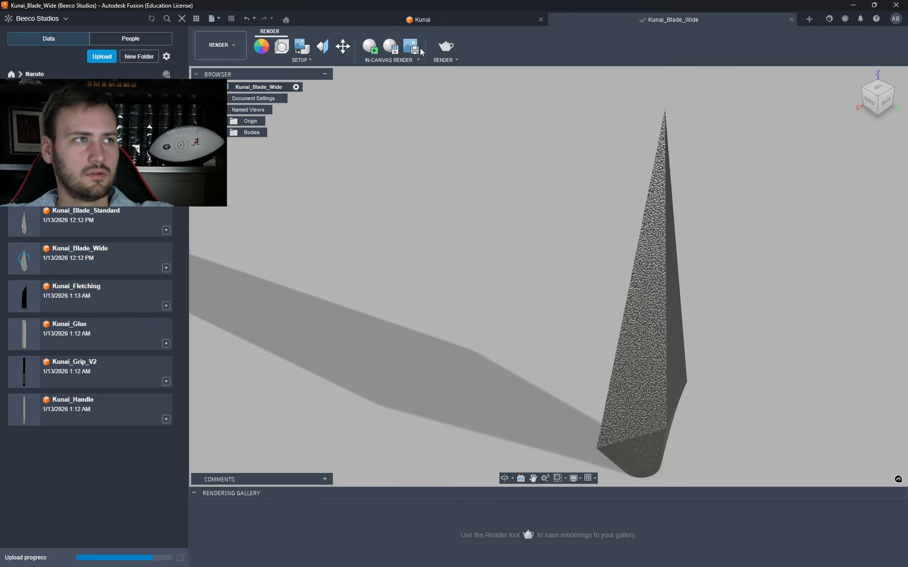
click(410, 20)
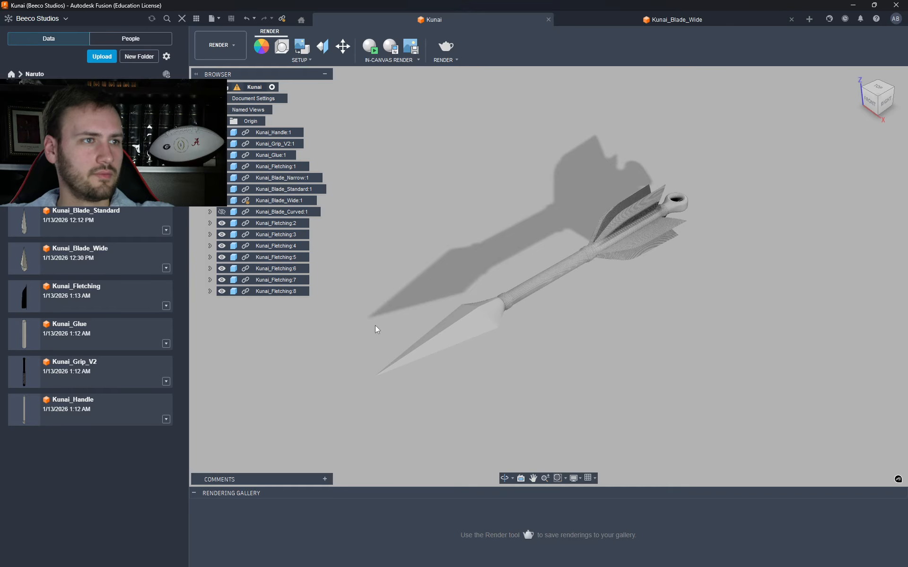
scroll(467, 337, up, 6)
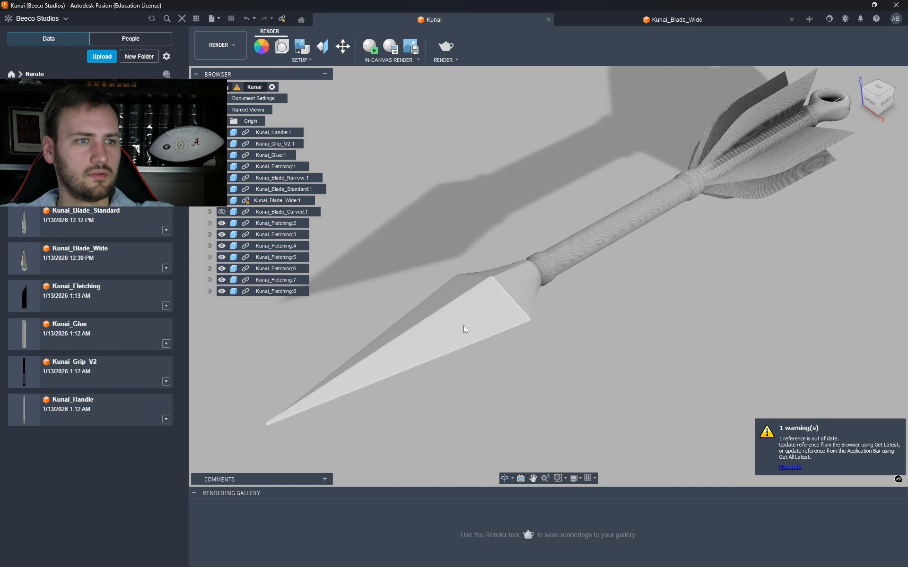
scroll(463, 326, down, 5)
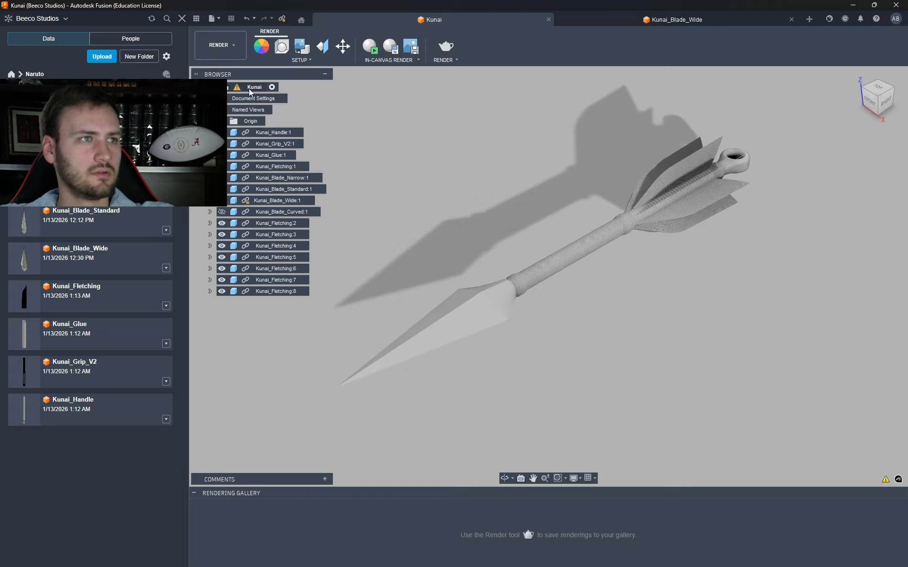
mouse_move(237, 87)
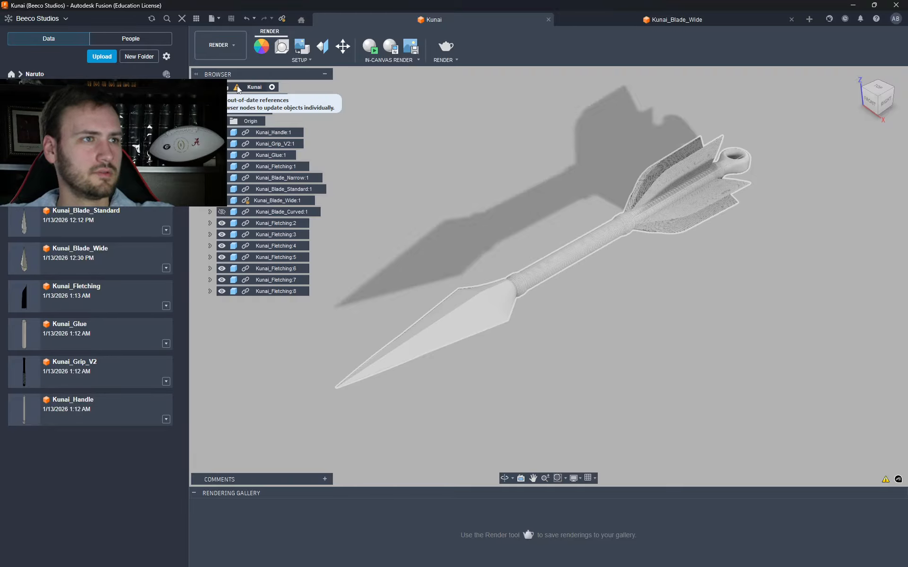
click(282, 20)
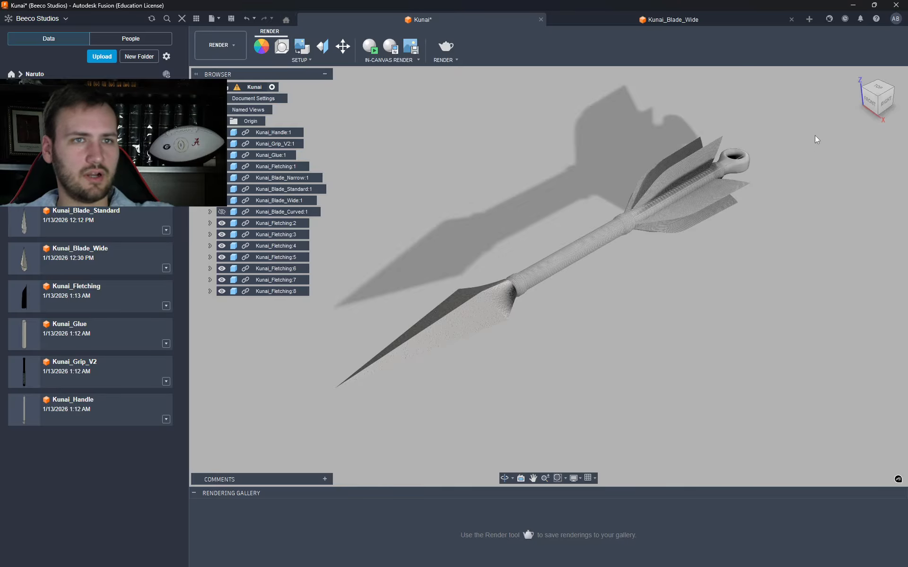
click(877, 99)
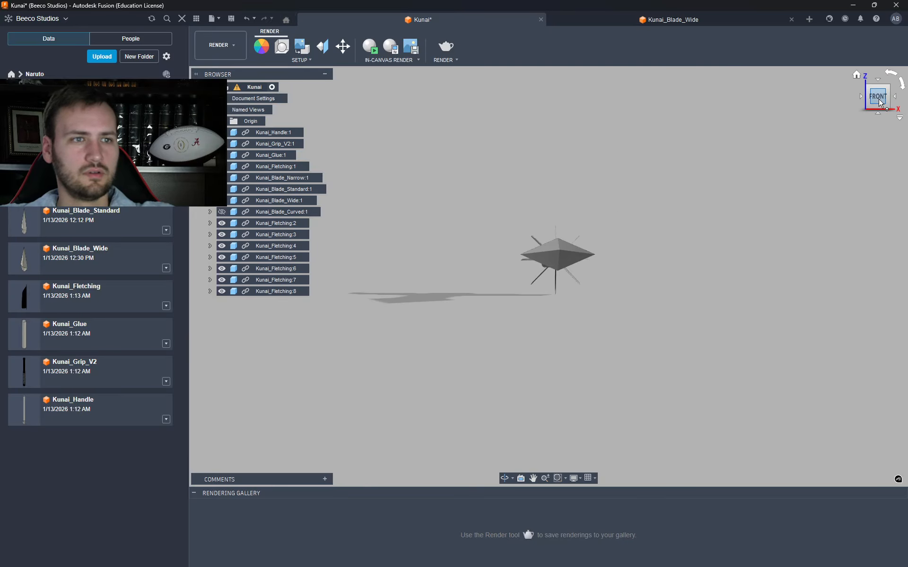
click(888, 86)
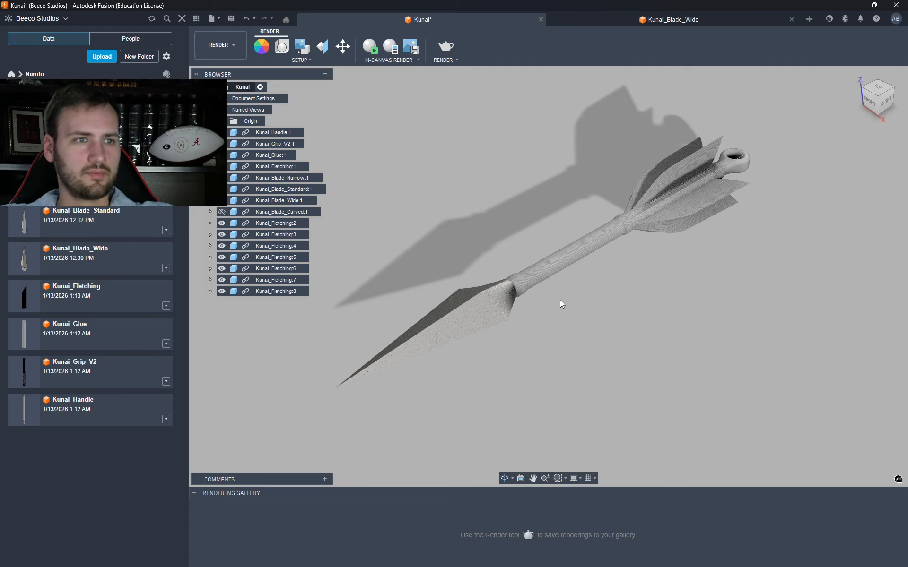
click(453, 49)
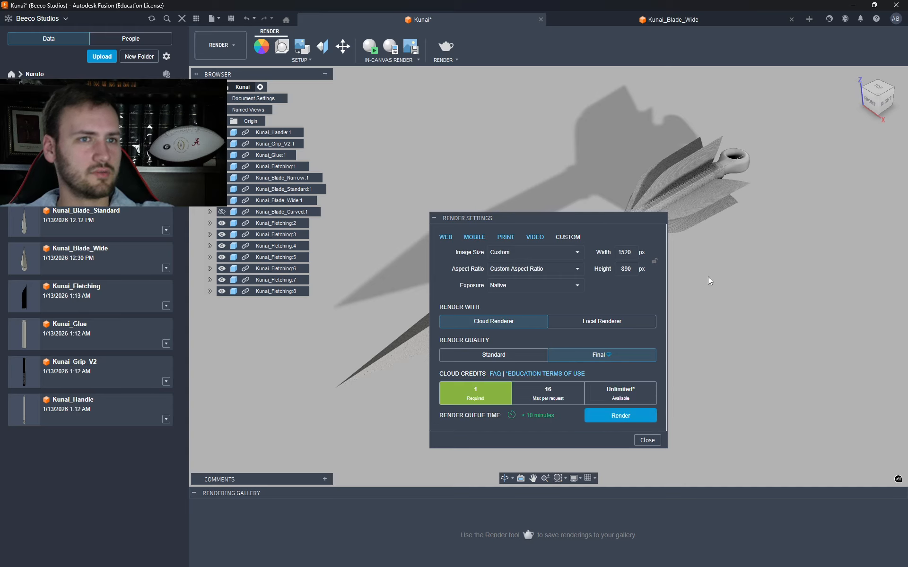
click(647, 440)
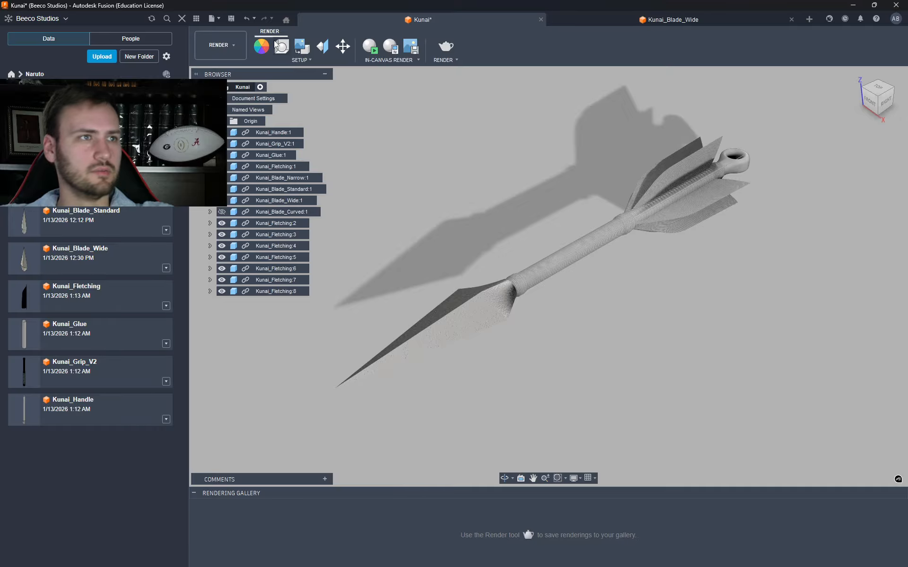
- Open the assembly's scene settings and set the environment brightness to 7500 lx
click(283, 50)
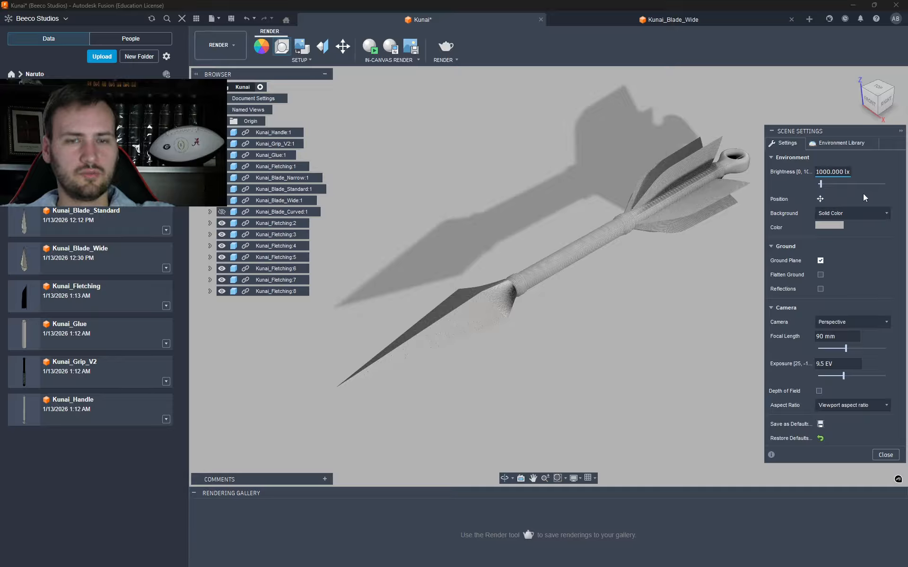
key(BackSpace)
key(BackSpace)
text(75)
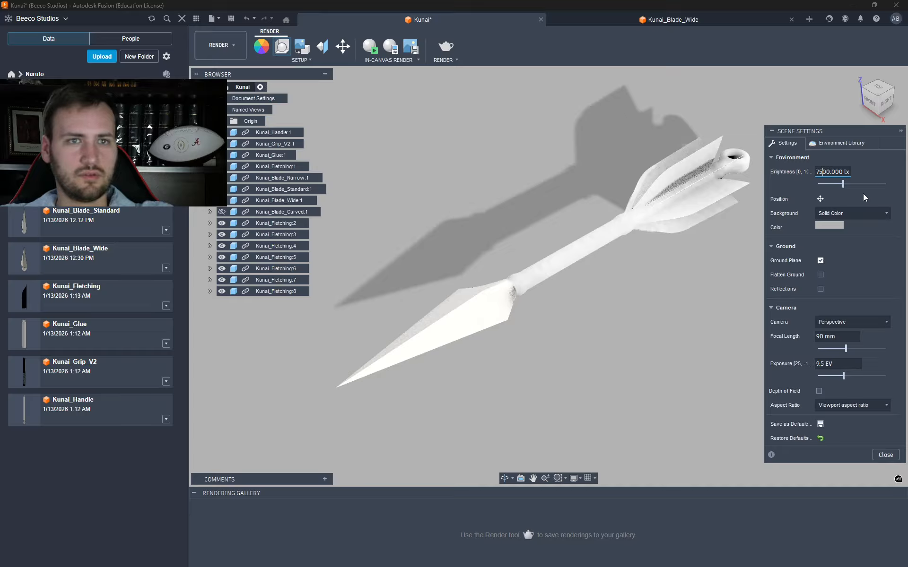
- Set the scene's solid background color to RGB 90, 90, 90
click(839, 226)
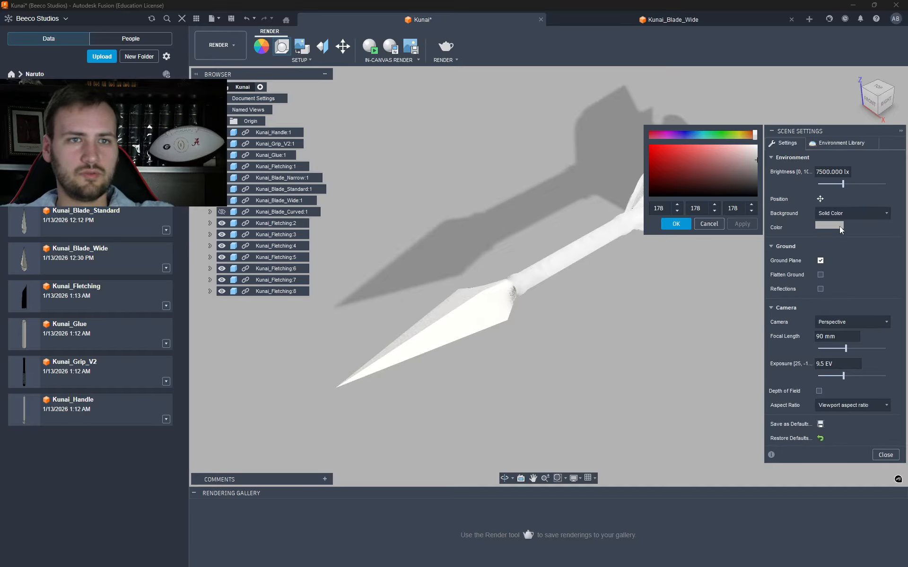
click(757, 179)
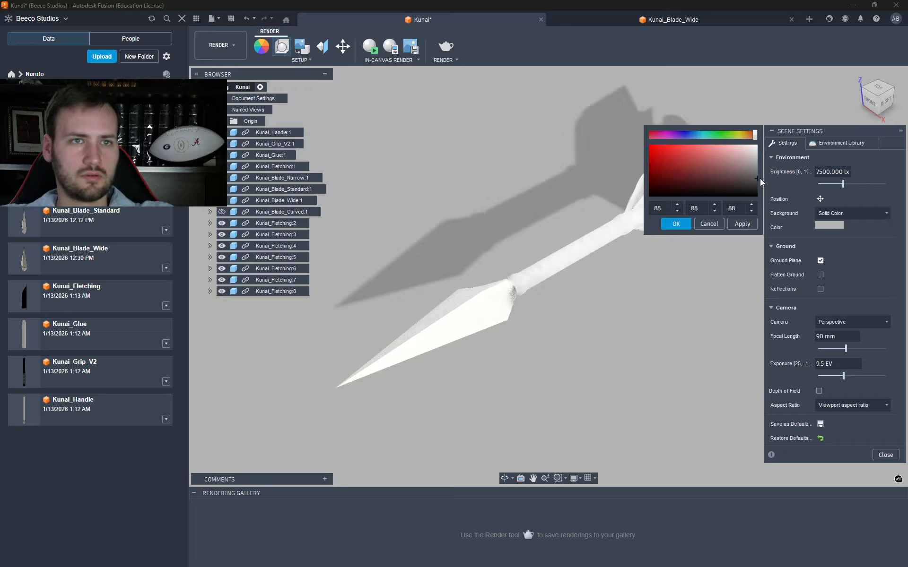
double_click(715, 205)
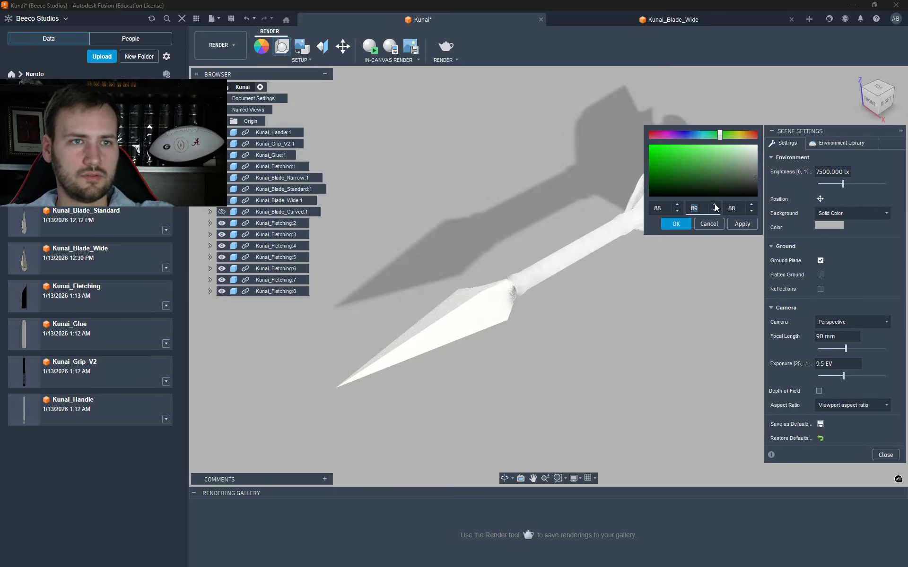
double_click(677, 205)
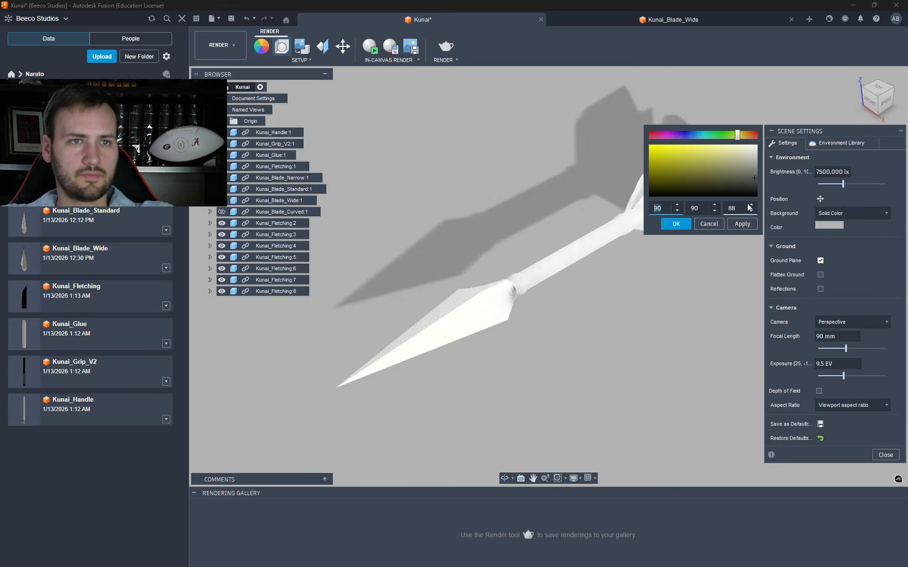
double_click(750, 205)
click(739, 225)
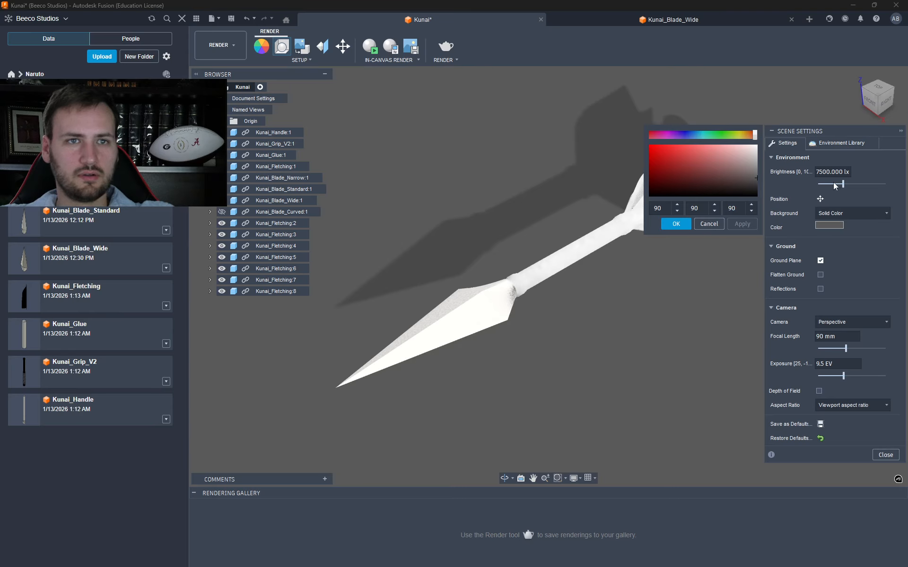
click(720, 225)
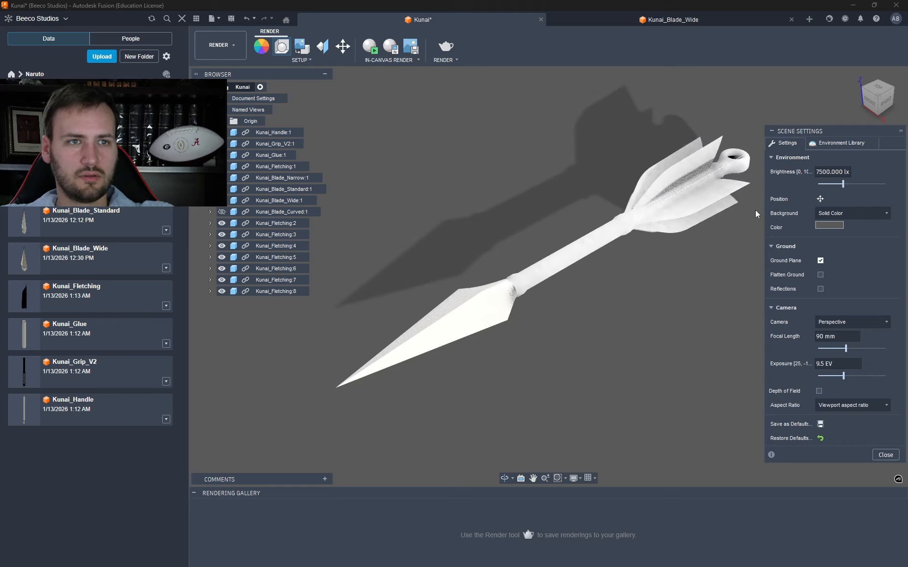
- Try environment brightness values of 750 lx and 500 lx, and return to 750 lx
double_click(821, 172)
text(750)
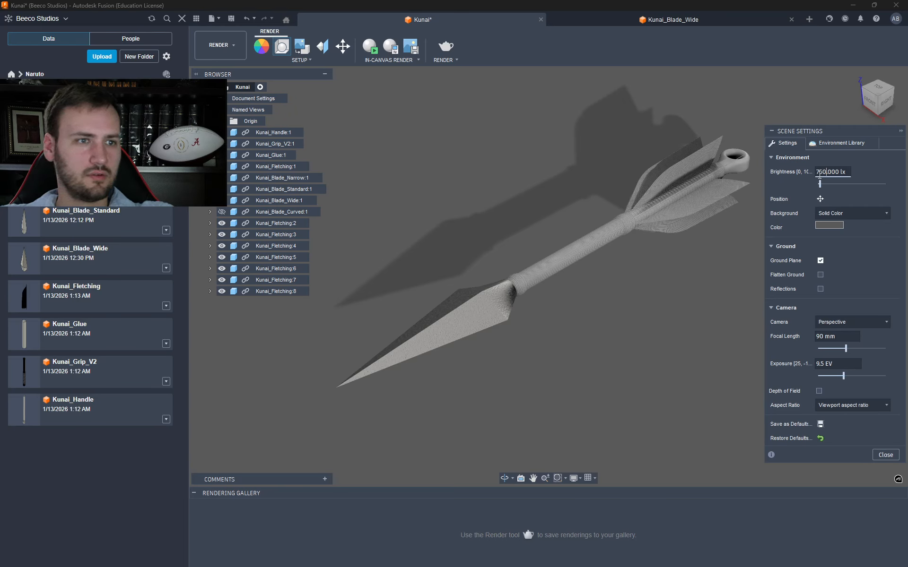
key(BackSpace)
key(BackSpace)
key(BackSpace)
text(500)
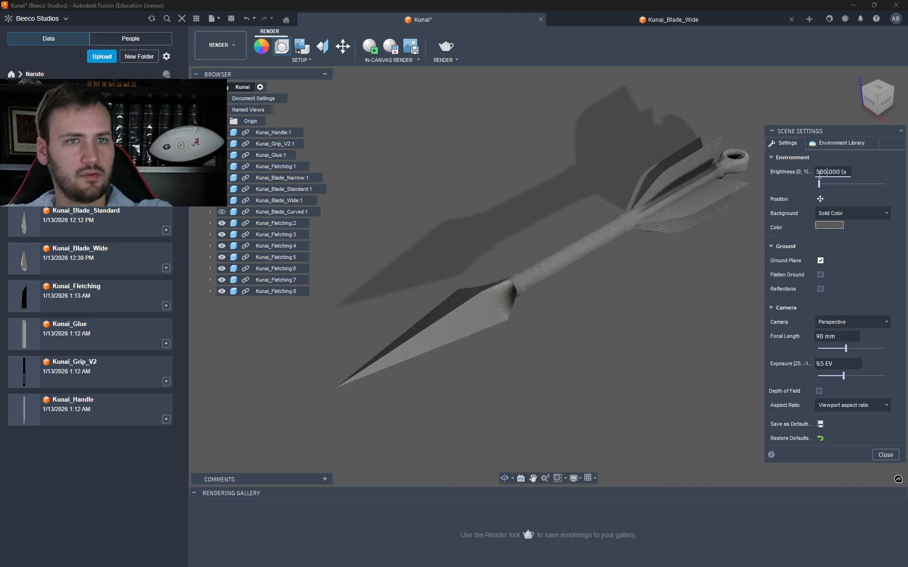
key(BackSpace)
key(BackSpace)
key(BackSpace)
text(750)
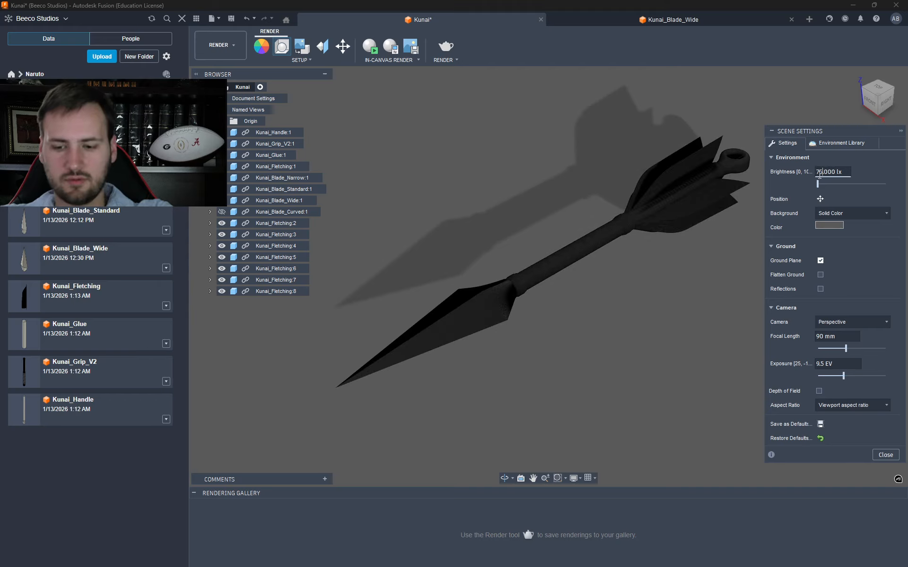
- Set the scene's environment brightness to 850 lx
key(BackSpace)
key(BackSpace)
key(BackSpace)
text(8500)
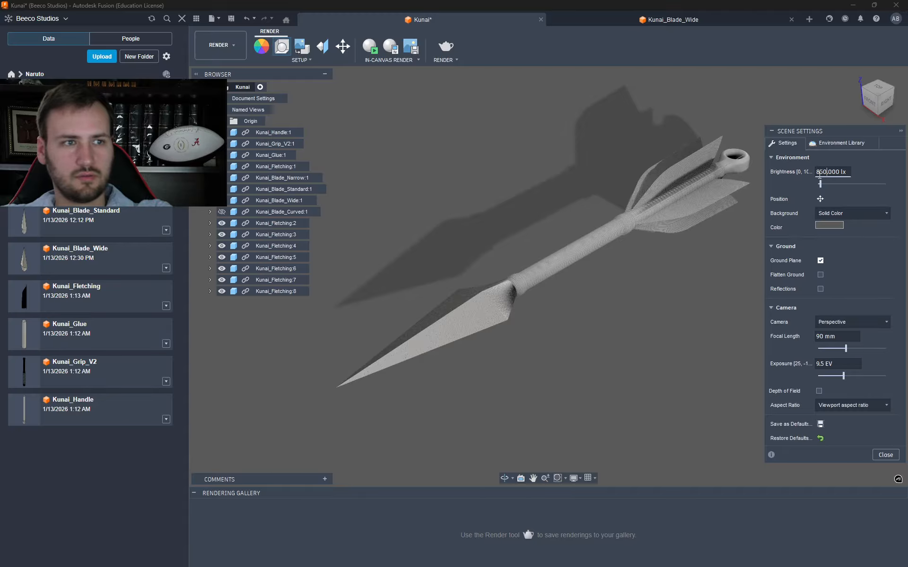
key(BackSpace)
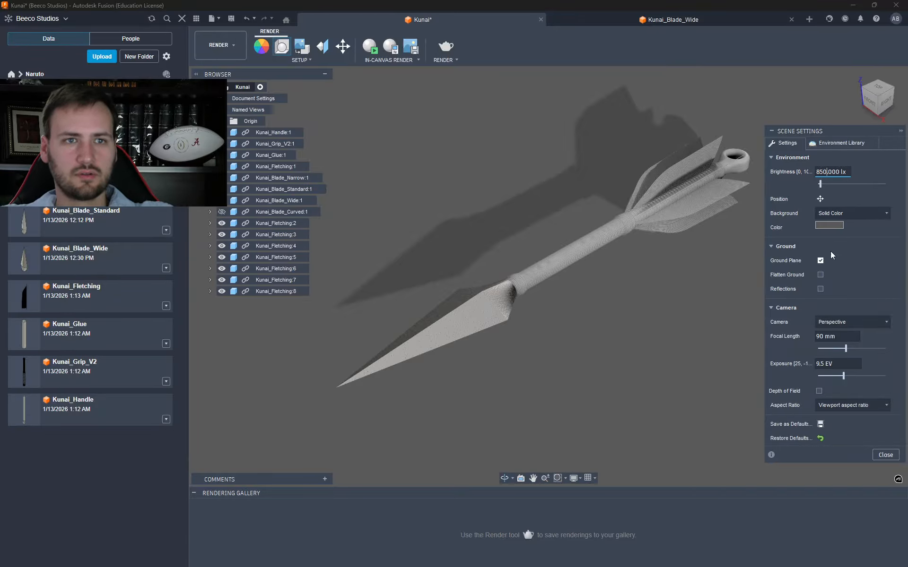
- Set the scene camera's focal length to 50 mm
click(840, 336)
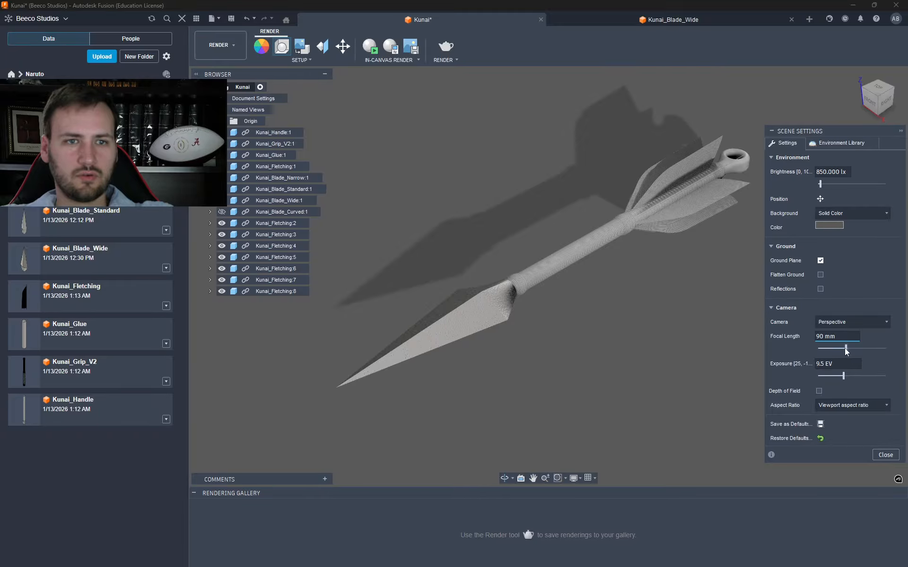
drag(845, 348, 834, 349)
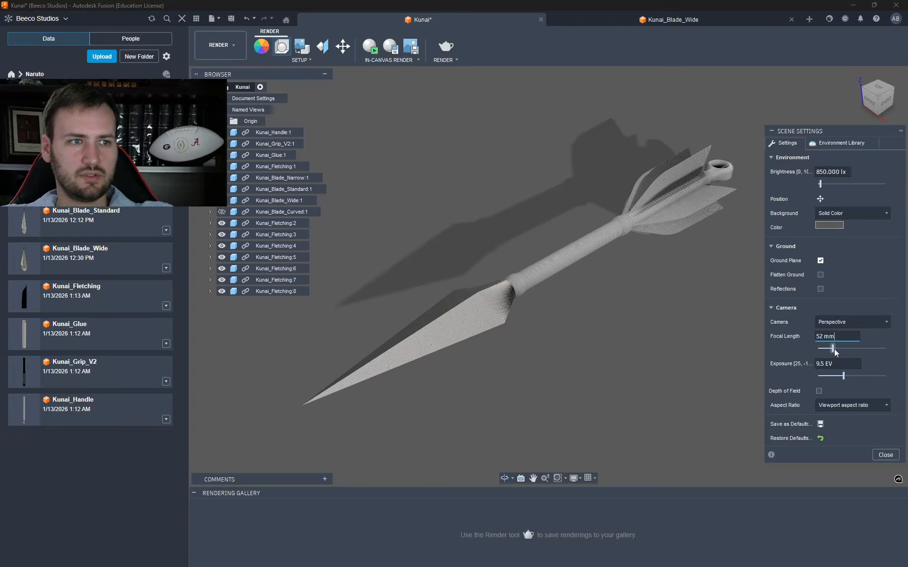
click(843, 340)
key(BackSpace)
key(BackSpace)
key(BackSpace)
key(BackSpace)
key(BackSpace)
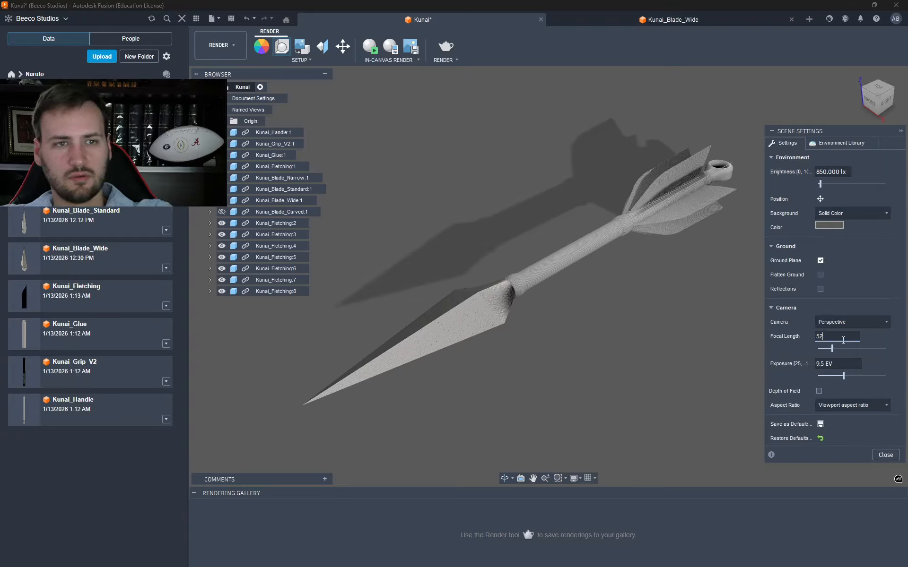
text(50)
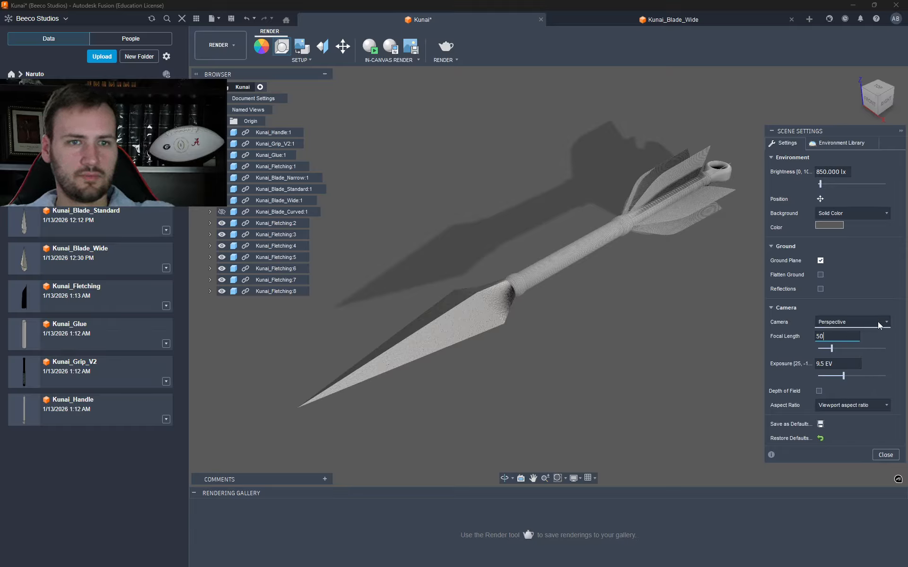
- Compare the Orthographic, Perspective and Perspective with Ortho Faces camera types, and set the scene camera to Orthographic
click(878, 322)
click(851, 337)
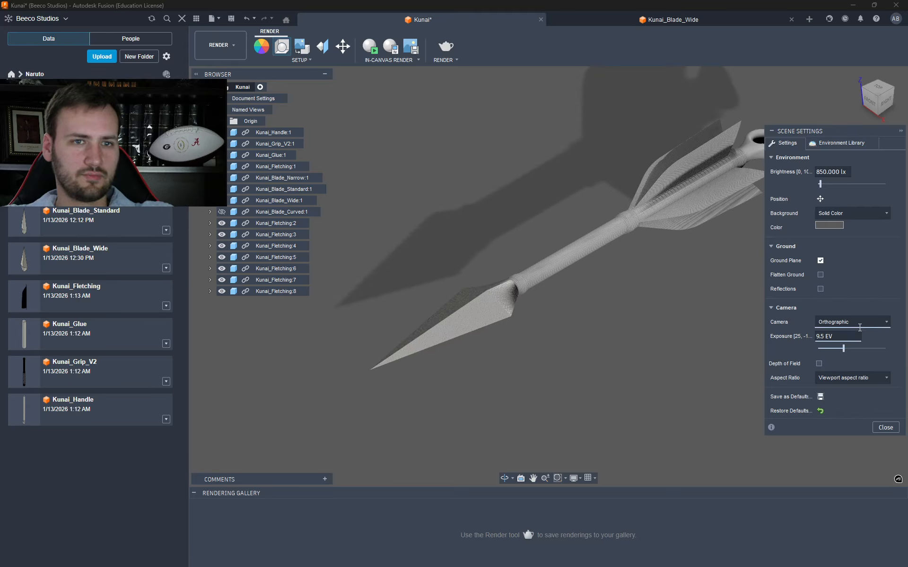
click(851, 323)
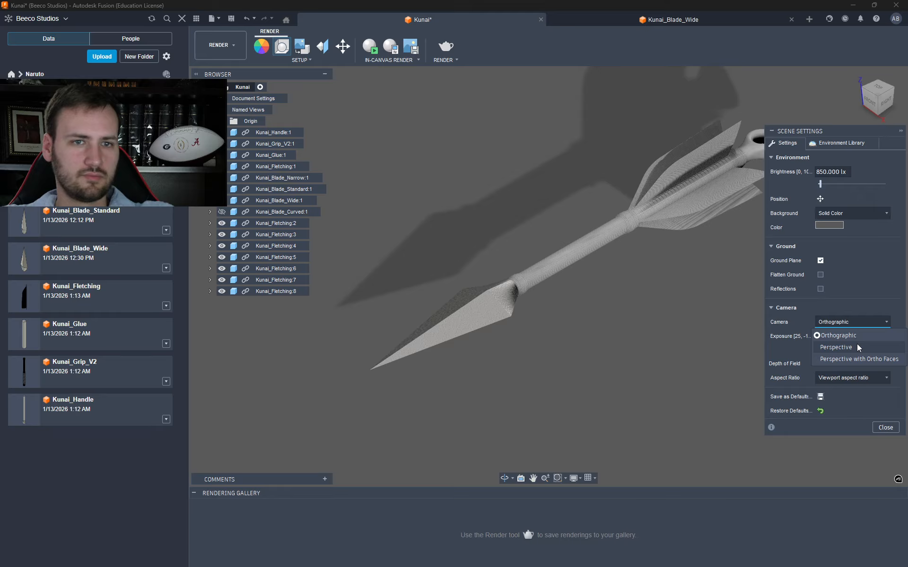
click(862, 359)
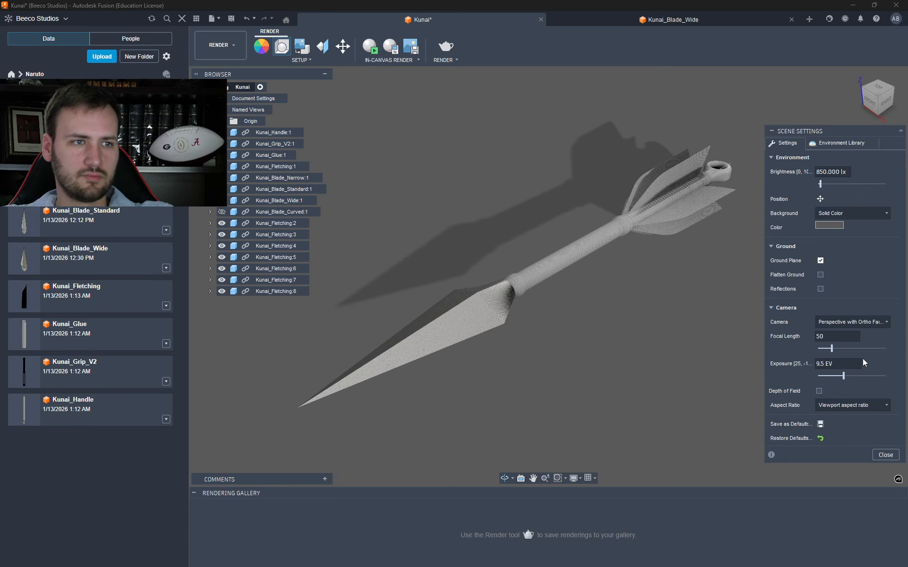
click(862, 326)
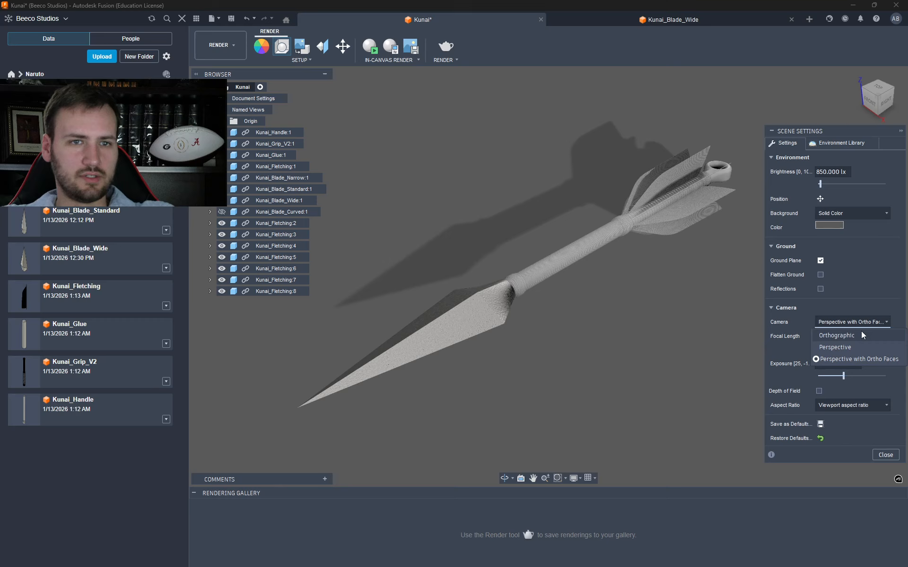
click(859, 352)
click(864, 320)
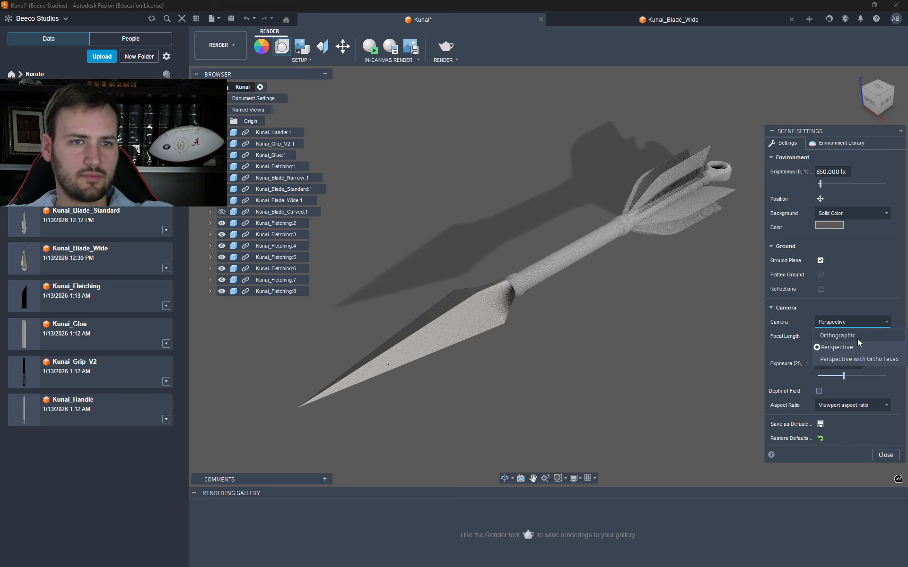
click(858, 335)
shift+middle_drag(654, 314, 632, 365)
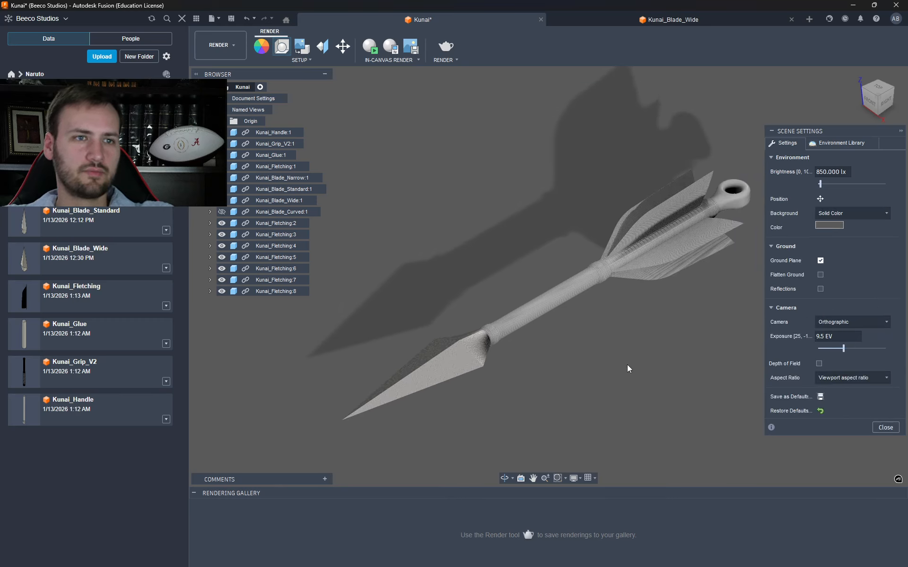
- Try the camera's Depth of Field option and switch it off again
click(819, 364)
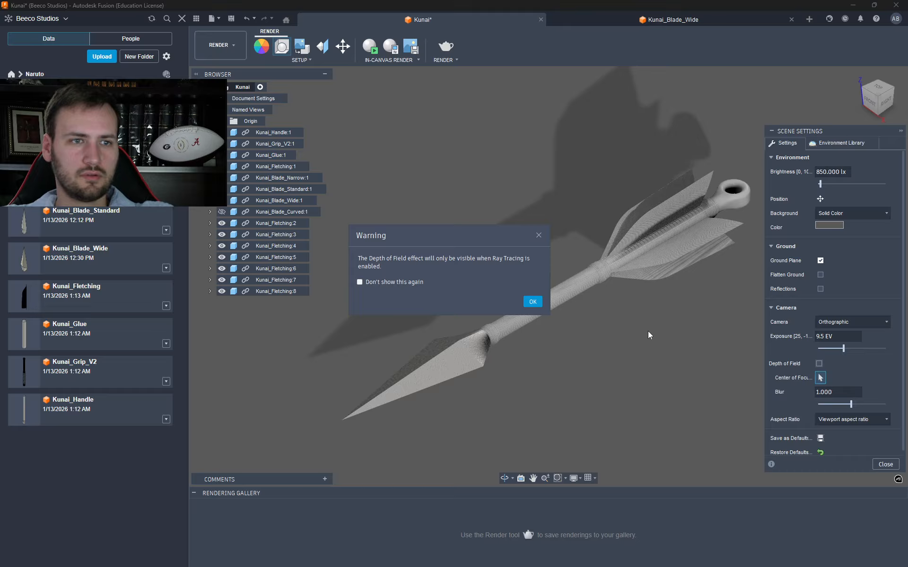
click(531, 302)
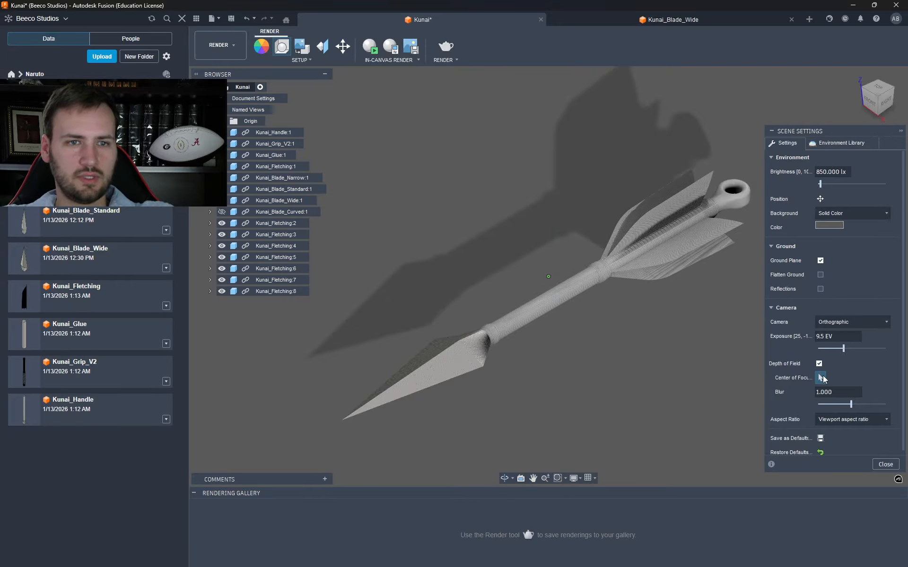
click(818, 364)
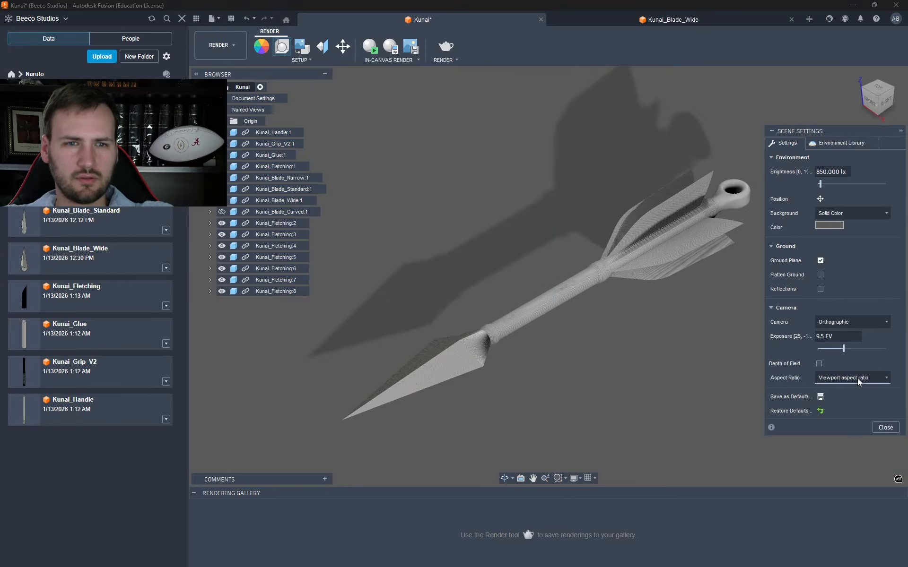
- Lighten the scene's solid background color to RGB 135, 135, 135
shift+middle_drag(693, 321, 648, 331)
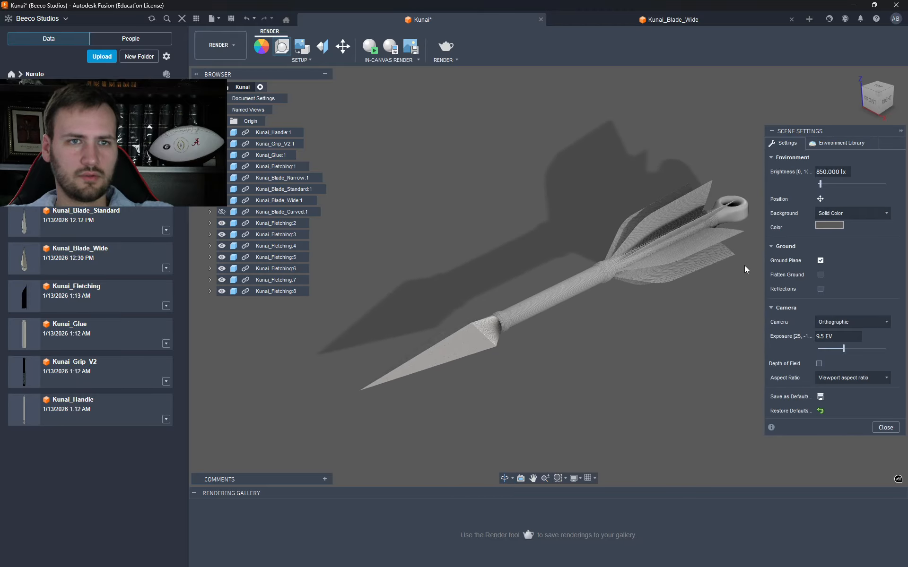
click(829, 225)
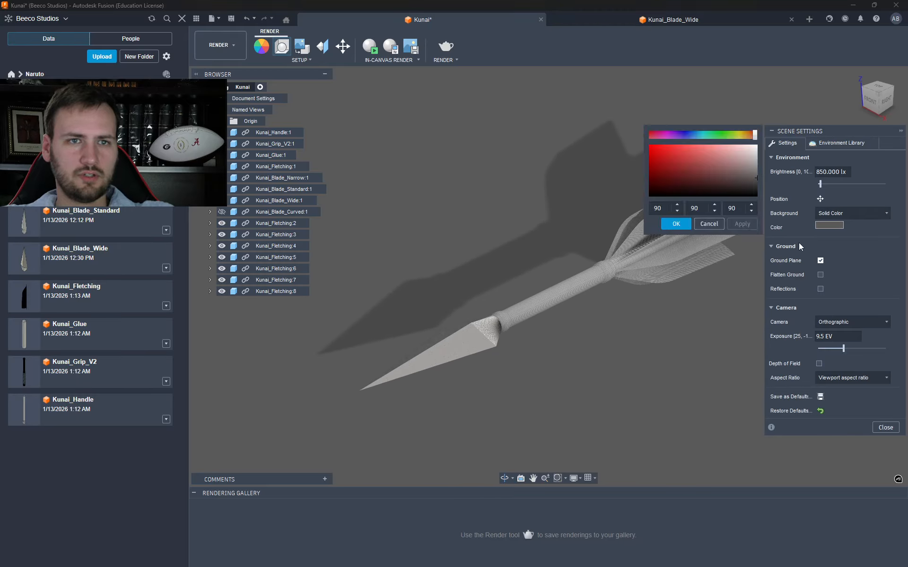
click(756, 168)
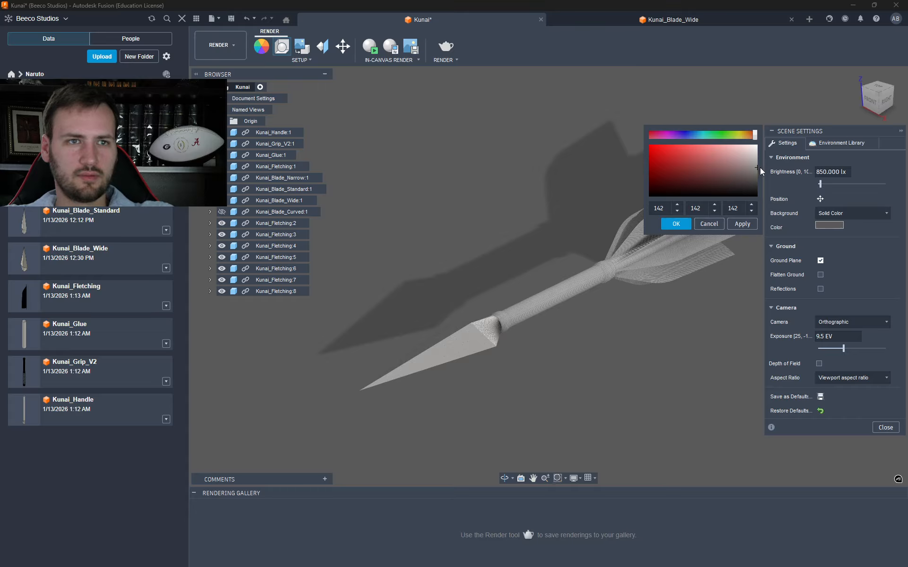
drag(759, 167, 762, 169)
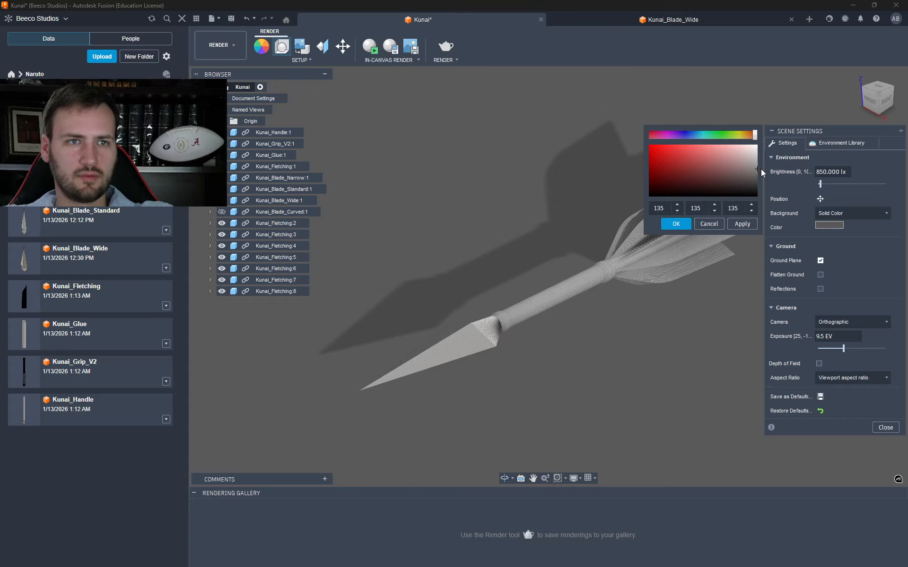
click(740, 224)
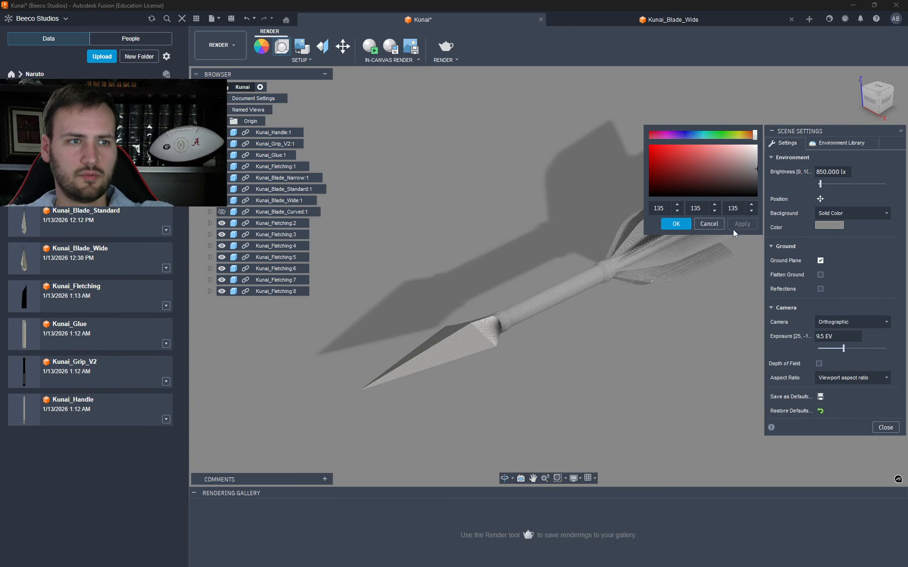
click(677, 224)
shift+middle_drag(507, 359, 413, 350)
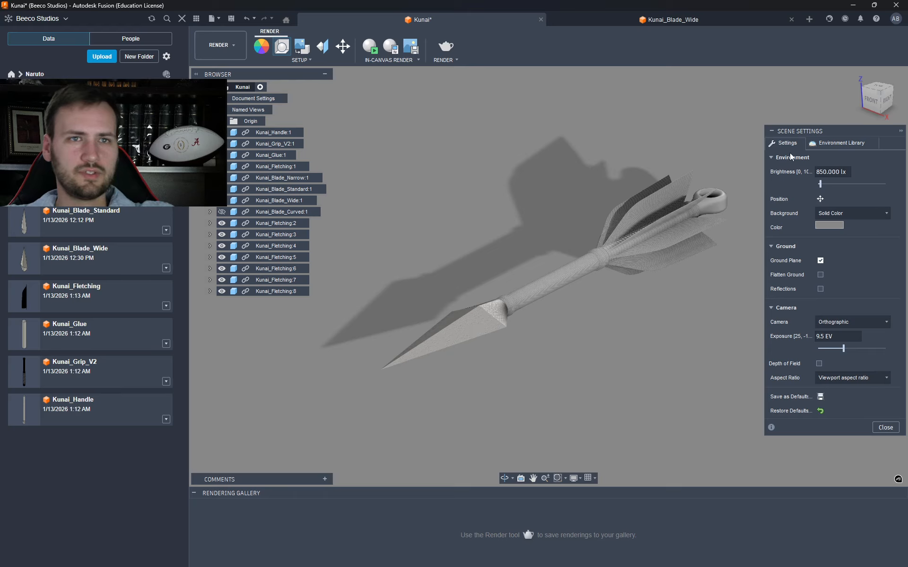
- Try to apply the favorite Brass - Cast appearance to the blade in the Kunai assembly
click(260, 51)
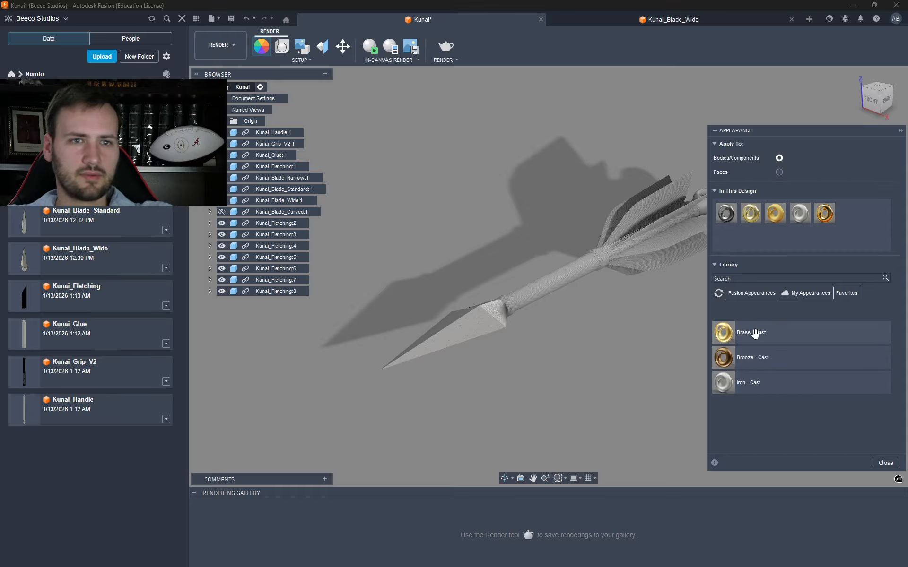
drag(755, 334, 479, 320)
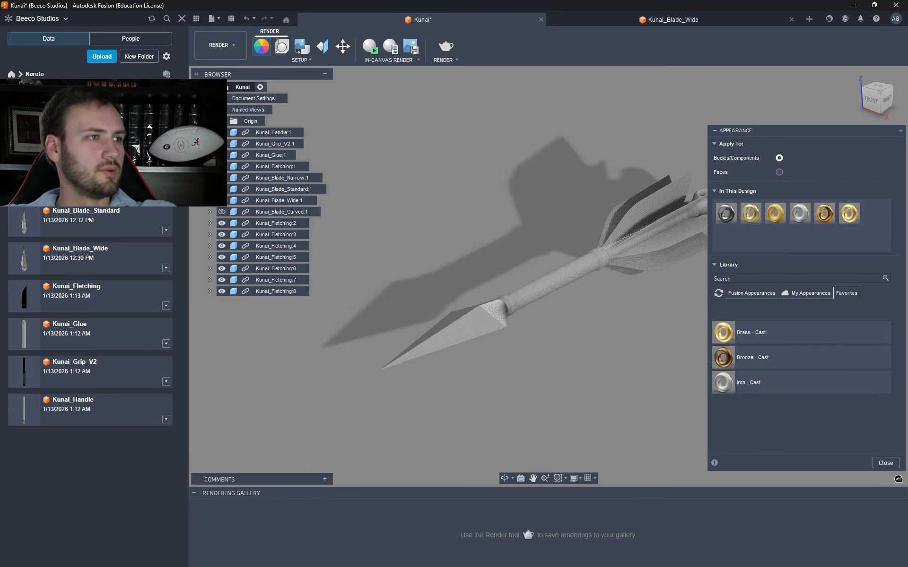
- Switch to the Kunai_Blade_Wide document and orient the blade diagonally with its tip pointing toward the viewer
click(110, 220)
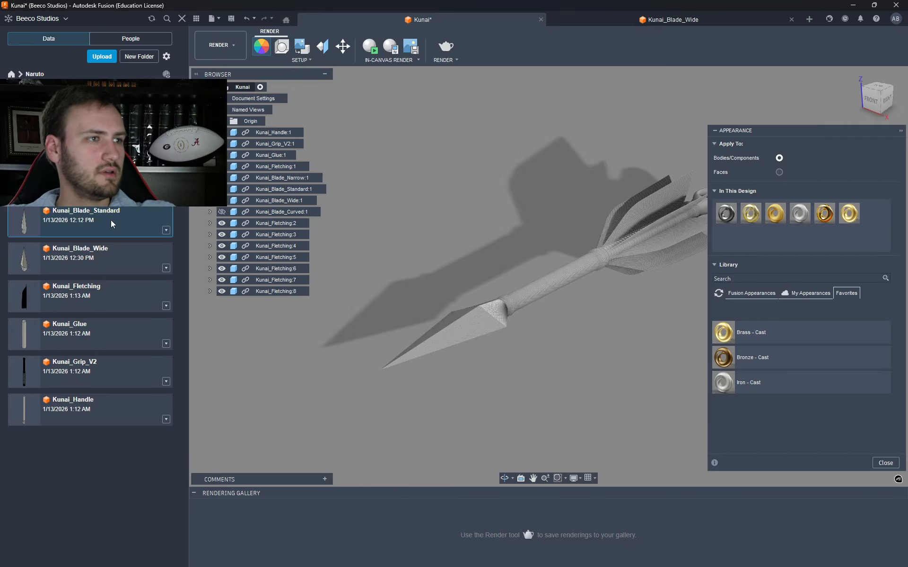
click(713, 20)
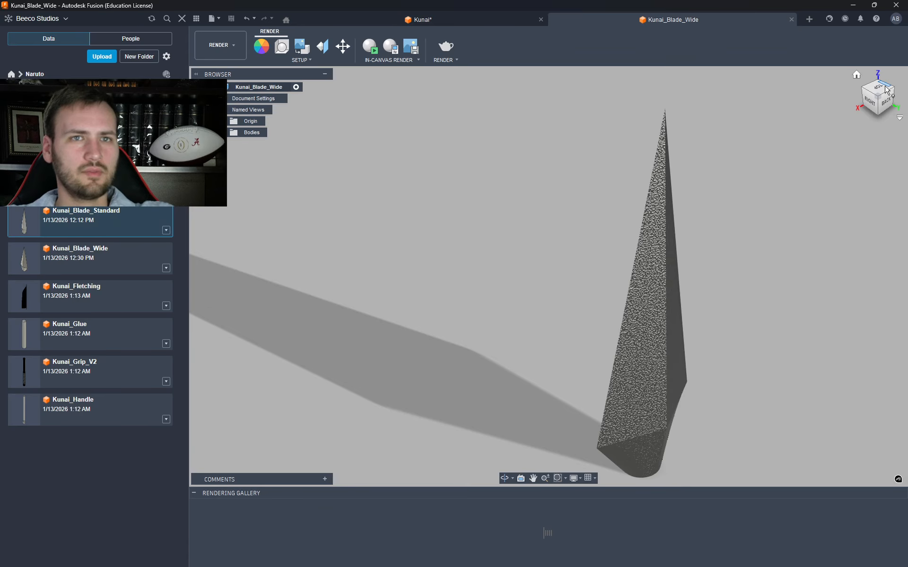
click(883, 93)
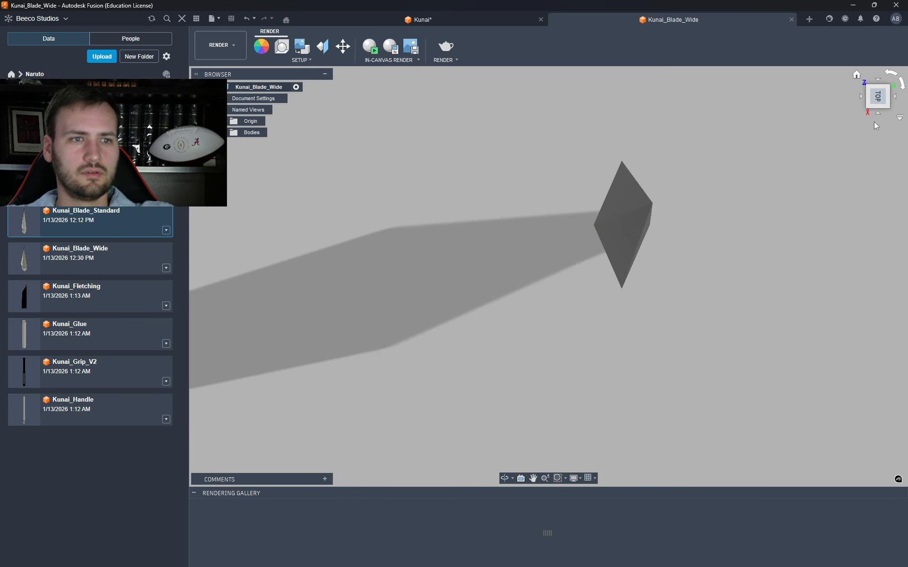
click(892, 75)
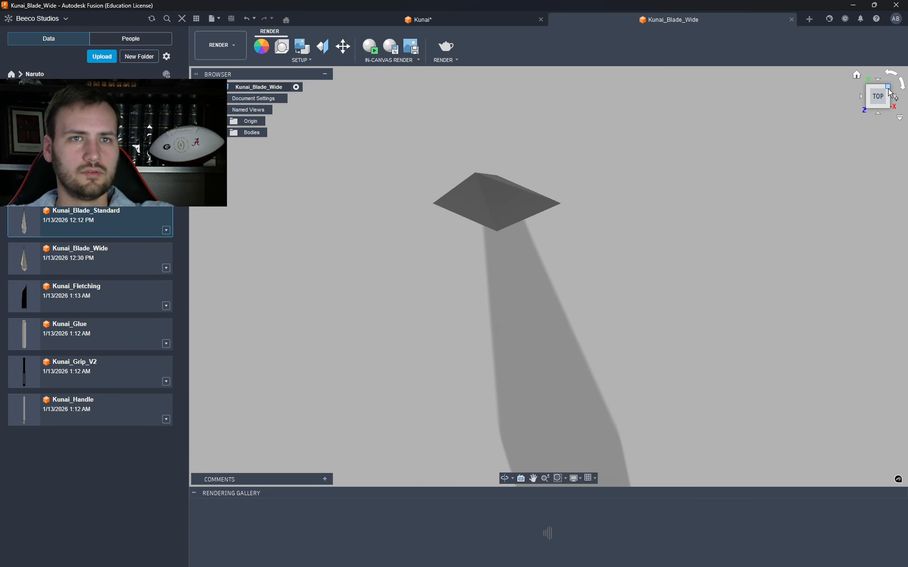
click(888, 86)
shift+middle_drag(530, 186, 466, 412)
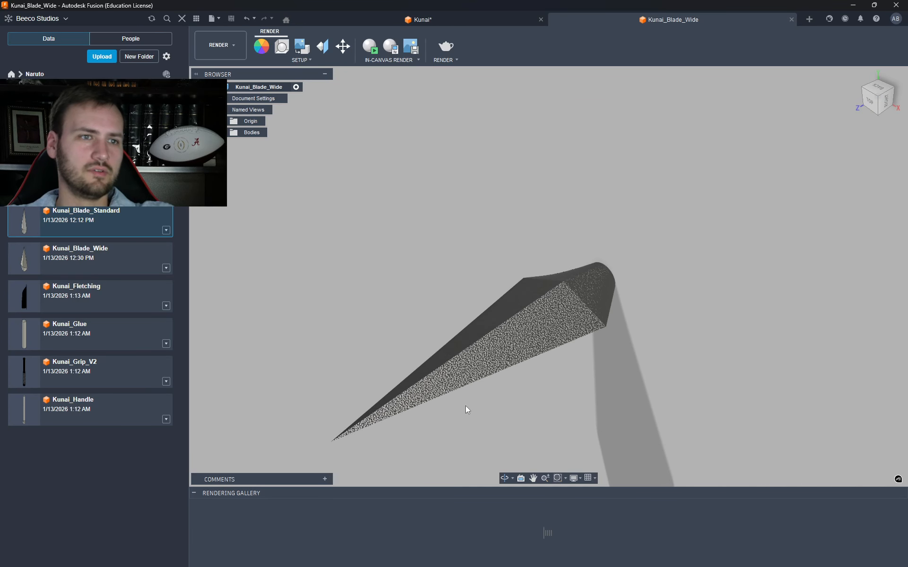
- Darken the wide blade's Iron - Cast appearance to RGB 102, 102, 102
click(261, 46)
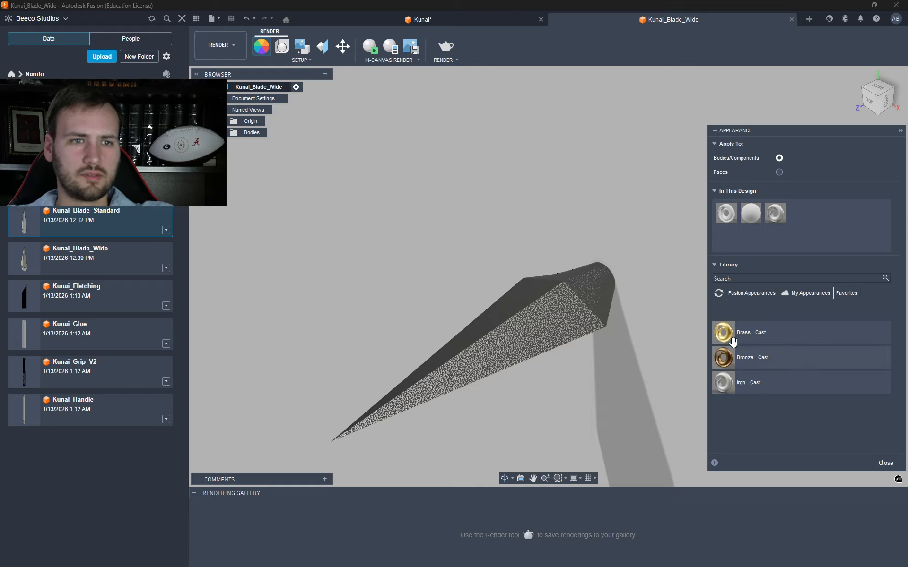
right_click(780, 219)
click(798, 230)
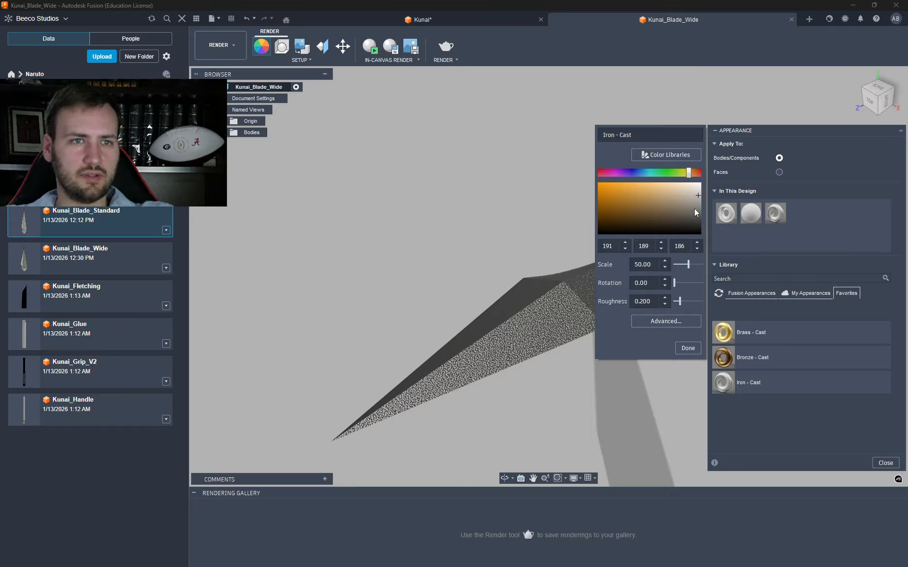
drag(700, 205, 706, 213)
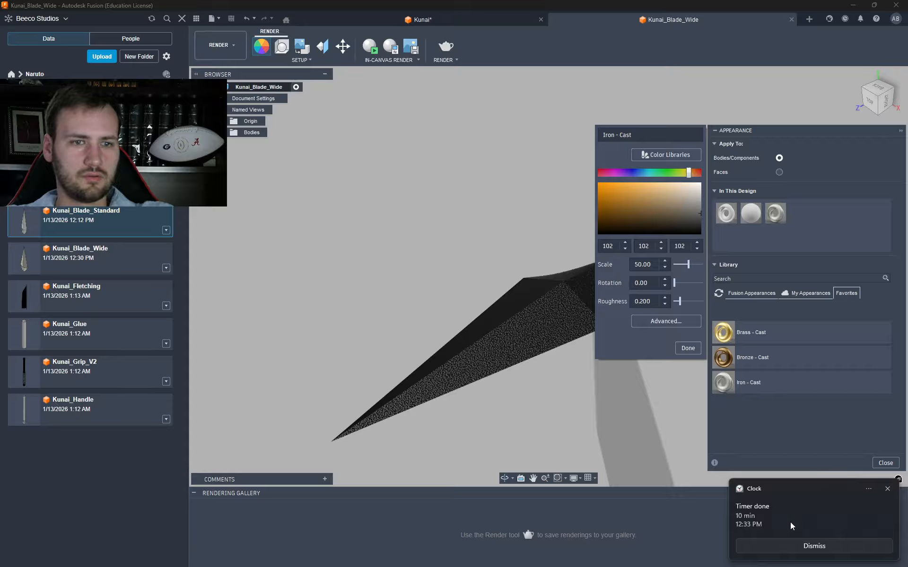
key(Return)
click(814, 546)
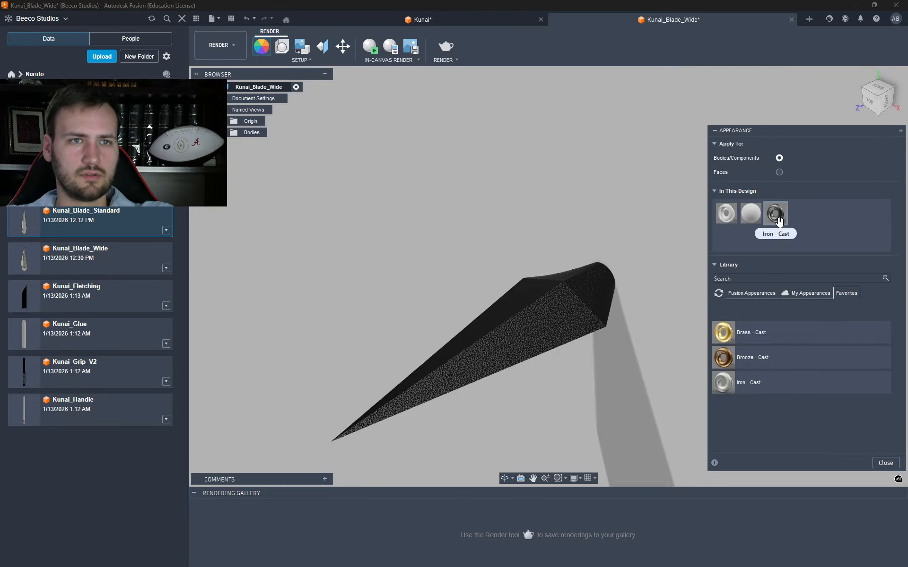
- Edit the wide blade's Iron - Cast appearance again and set its color to RGB 90, 85, 85
right_click(779, 221)
click(794, 229)
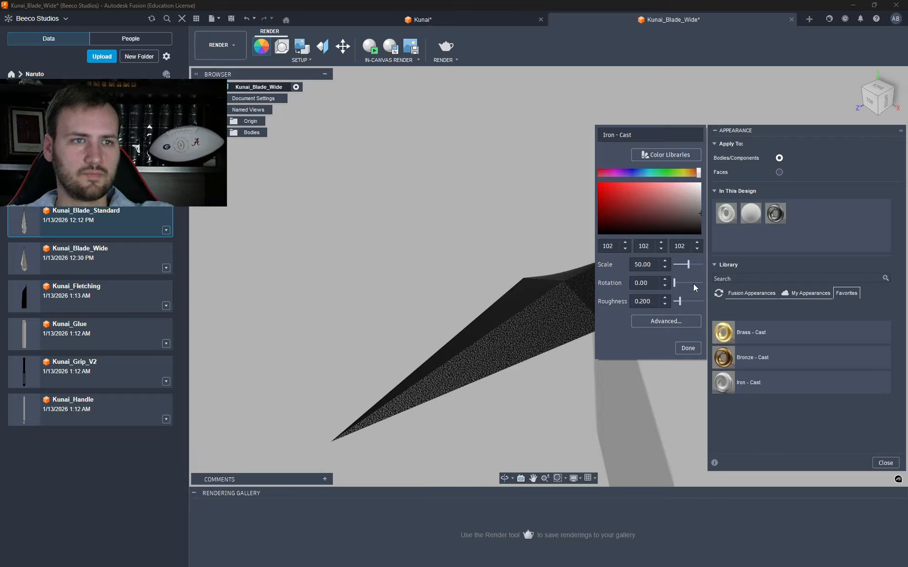
click(701, 217)
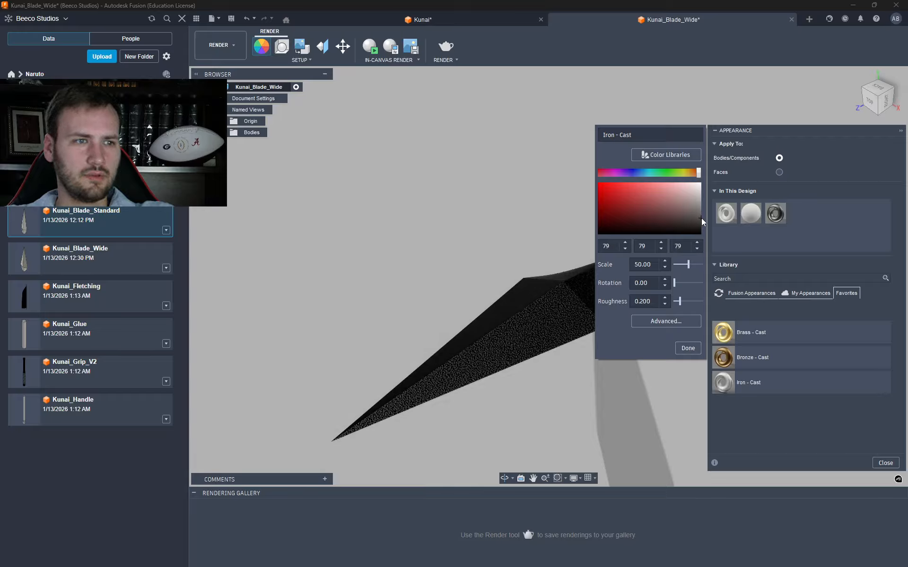
drag(705, 216, 705, 217)
click(706, 216)
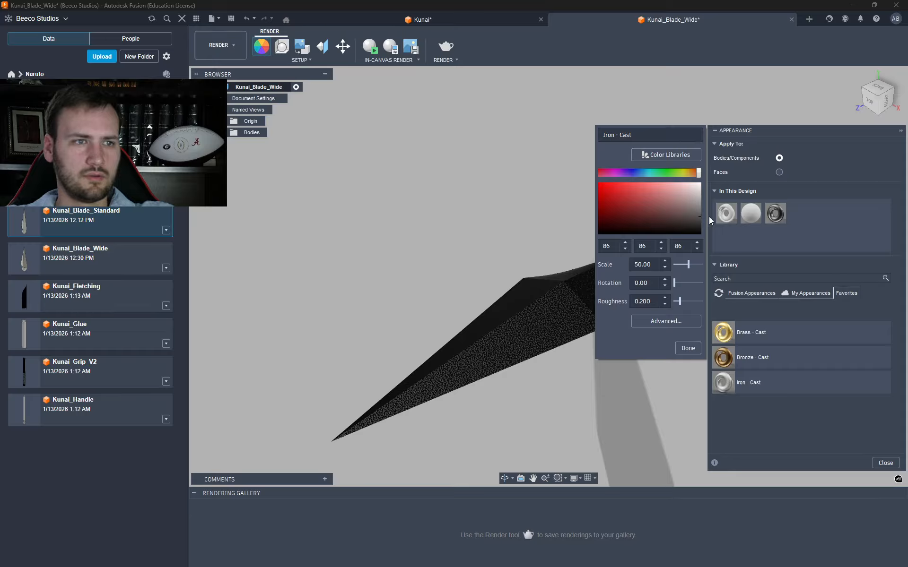
click(698, 243)
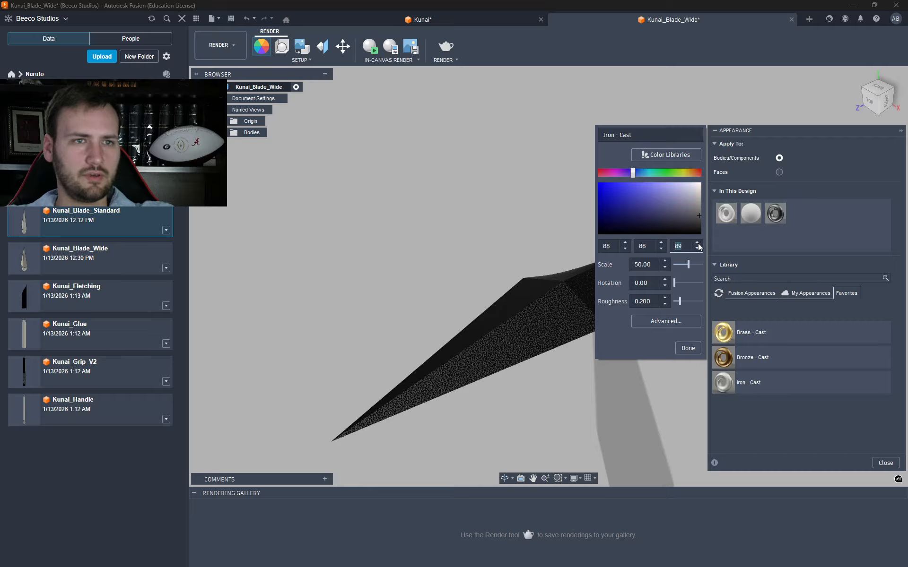
click(697, 247)
click(696, 247)
click(696, 247)
click(696, 248)
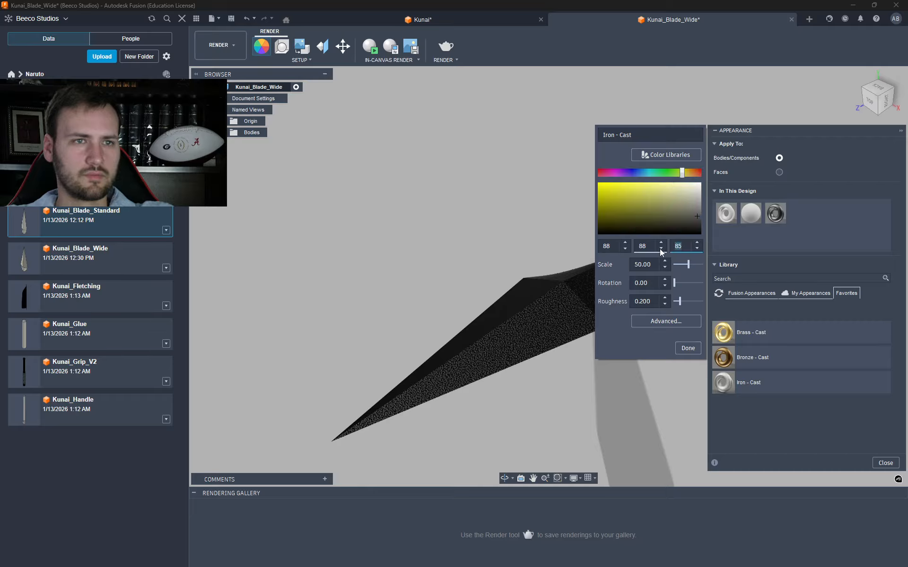
click(660, 248)
click(660, 248)
click(661, 248)
click(628, 245)
click(628, 245)
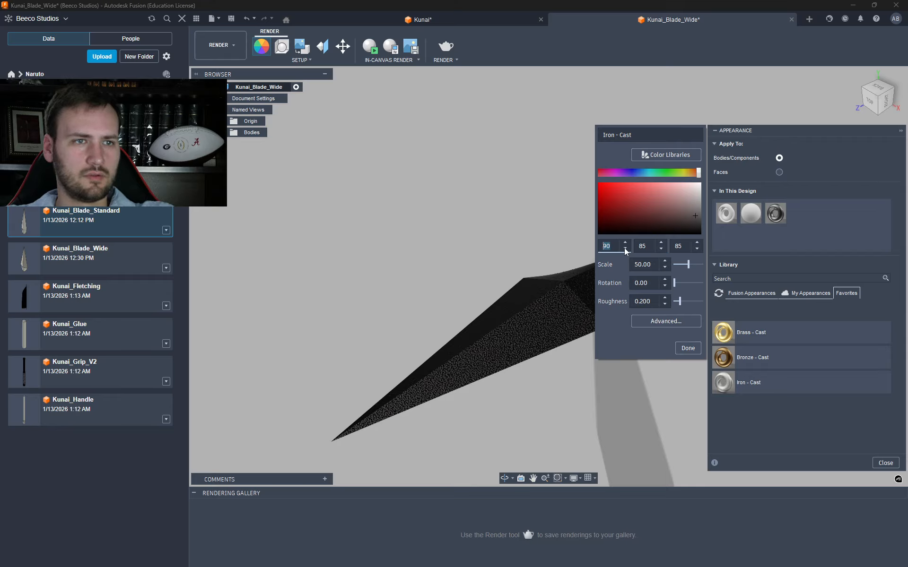
click(687, 349)
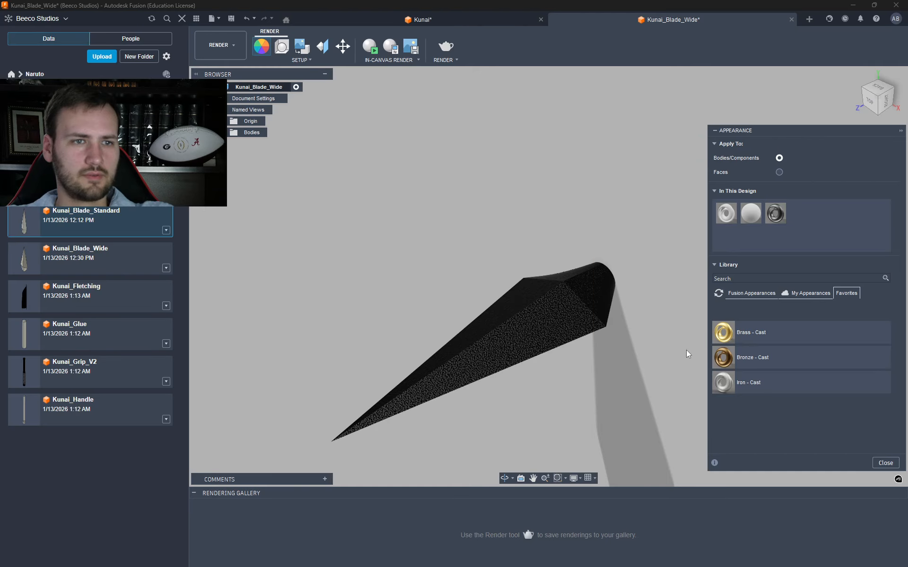
- Add the design's dark Iron - Cast appearance to the favorites
right_click(776, 216)
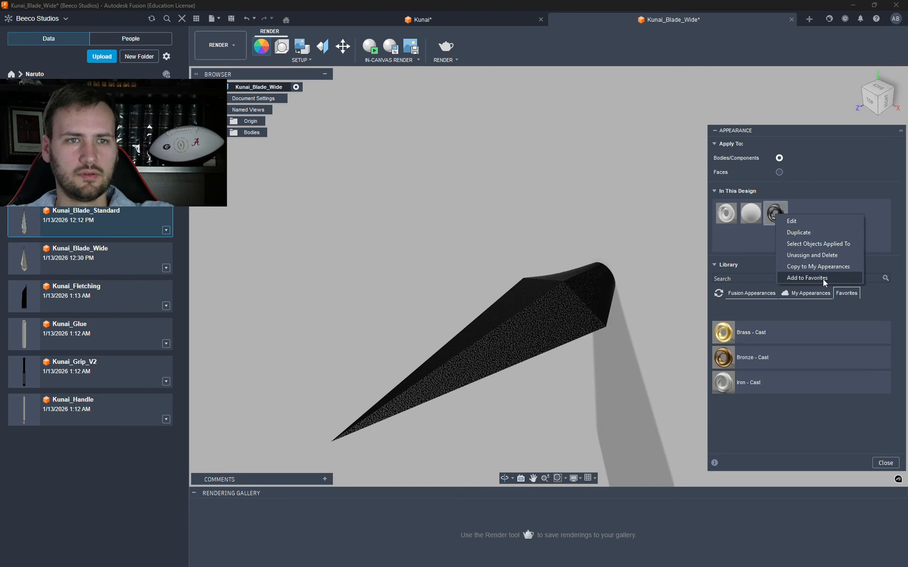
click(806, 278)
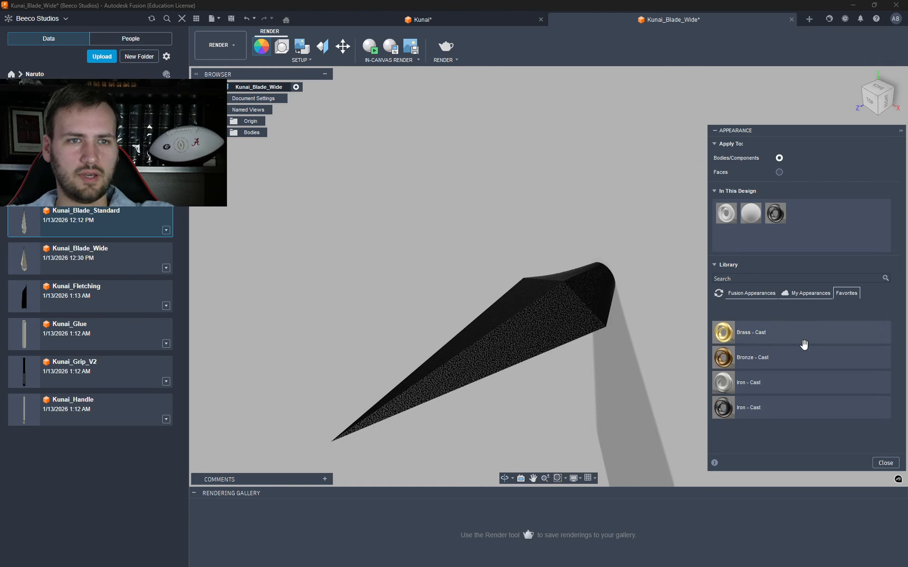
right_click(757, 408)
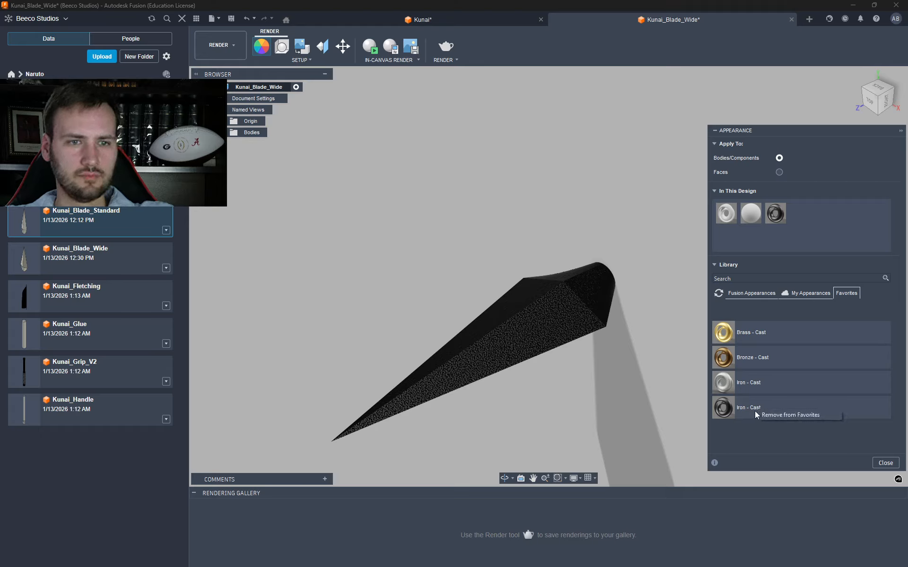
- Rename the design's dark iron appearance to "Iron - Cast (Dark)" and add it to the favorites
right_click(775, 215)
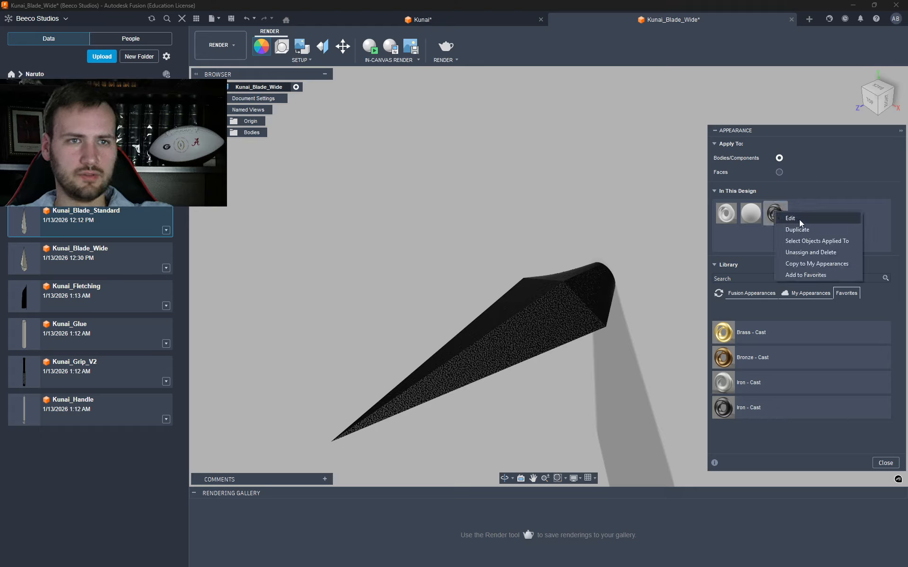
click(799, 219)
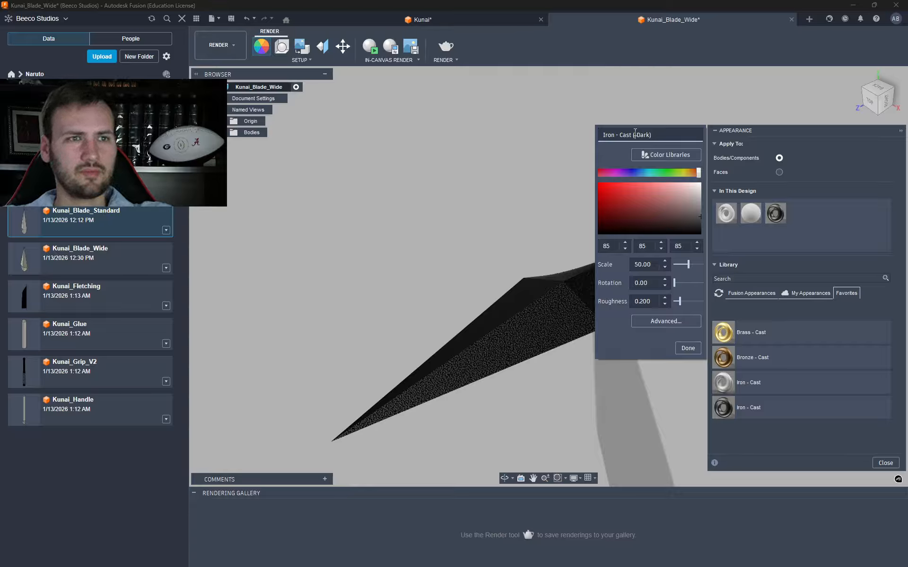
click(688, 349)
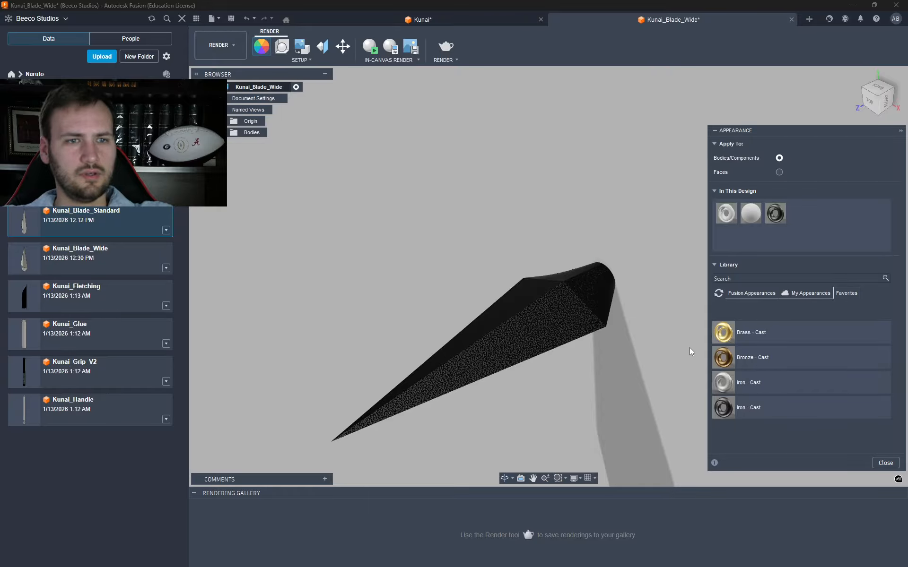
right_click(782, 217)
click(829, 279)
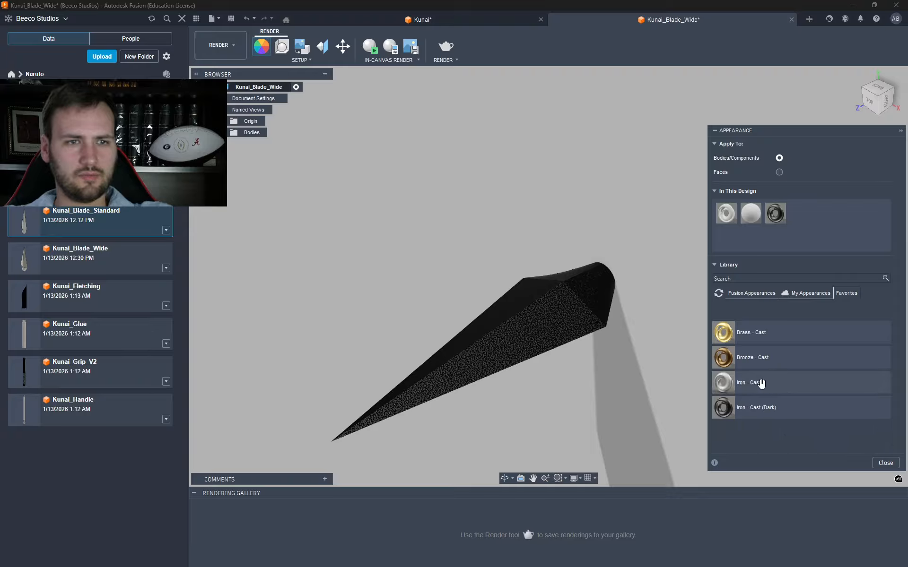
- Apply the favorite Iron - Cast appearance to the wide blade and rename it "Iron - Cast (Light)"
drag(719, 391, 597, 310)
right_click(801, 215)
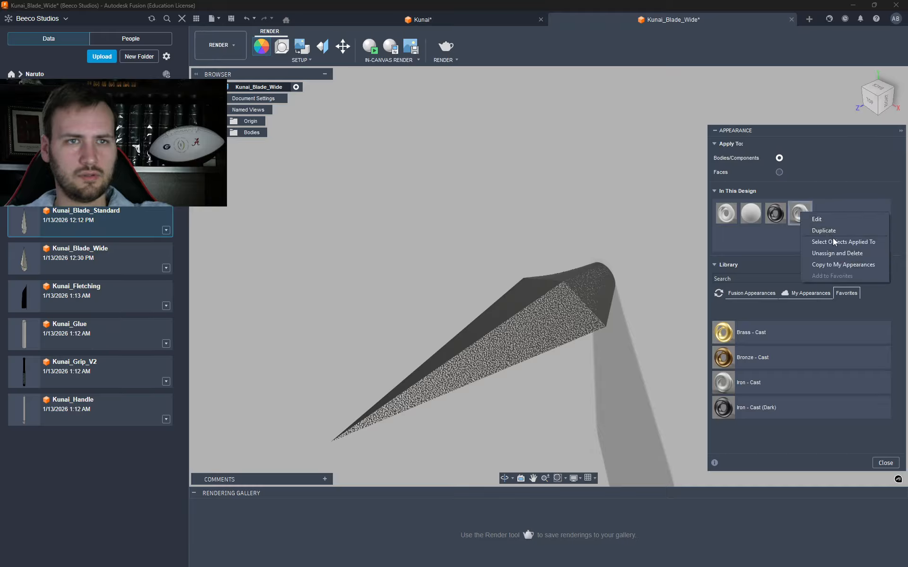
click(825, 220)
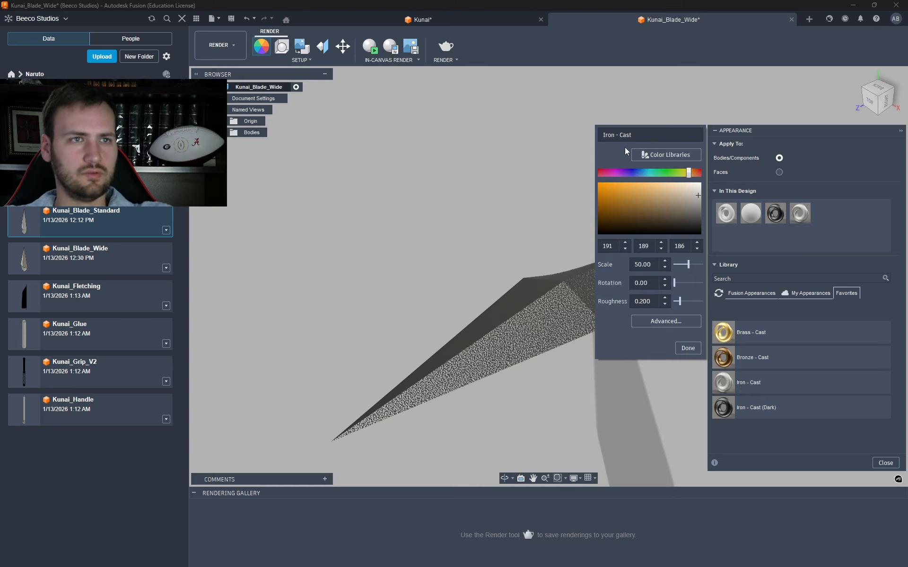
click(638, 137)
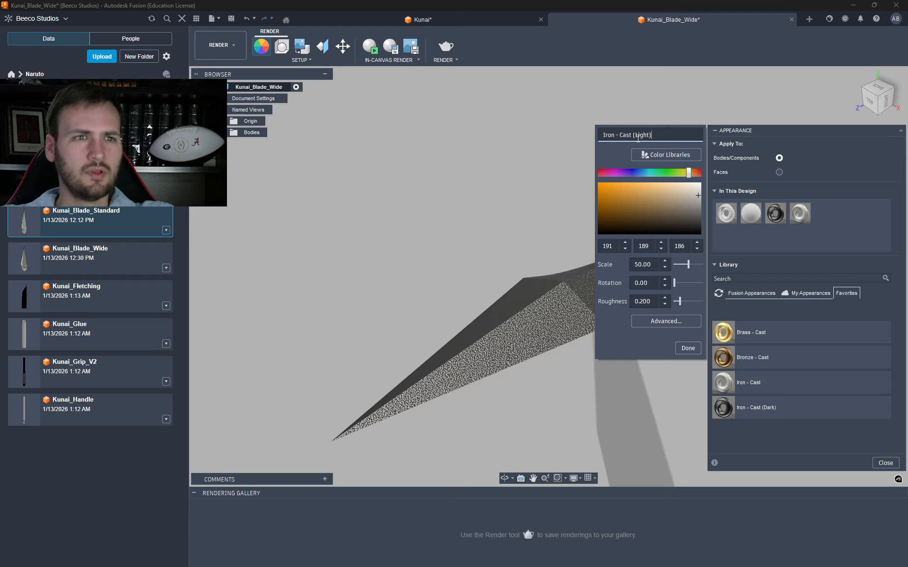
key(Return)
click(688, 348)
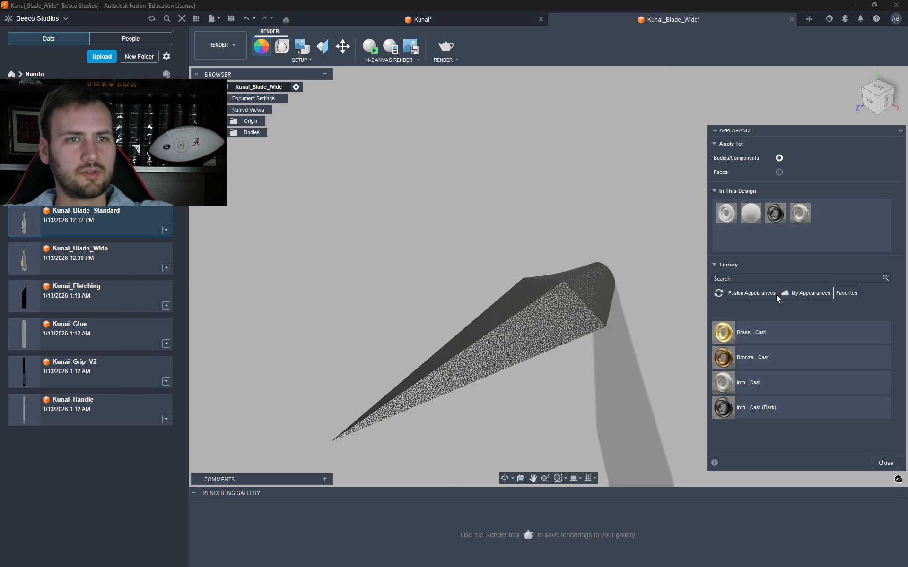
- Add Iron - Cast (Light) to the favorites and remove the plain Iron - Cast entry from them
right_click(806, 217)
click(840, 281)
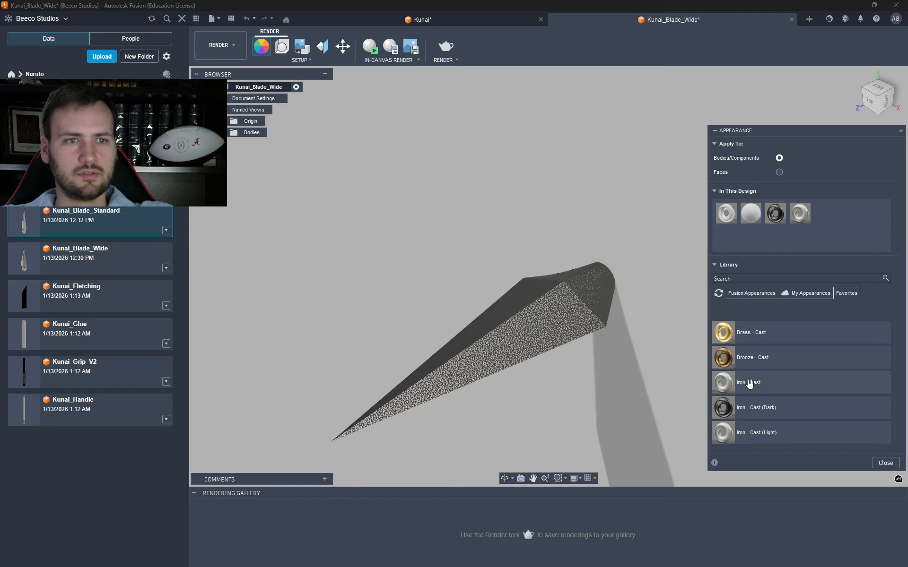
click(814, 400)
- Apply the favorite Iron - Cast (Dark) appearance to the wide blade and save Kunai_Blade_Wide
drag(763, 411, 586, 334)
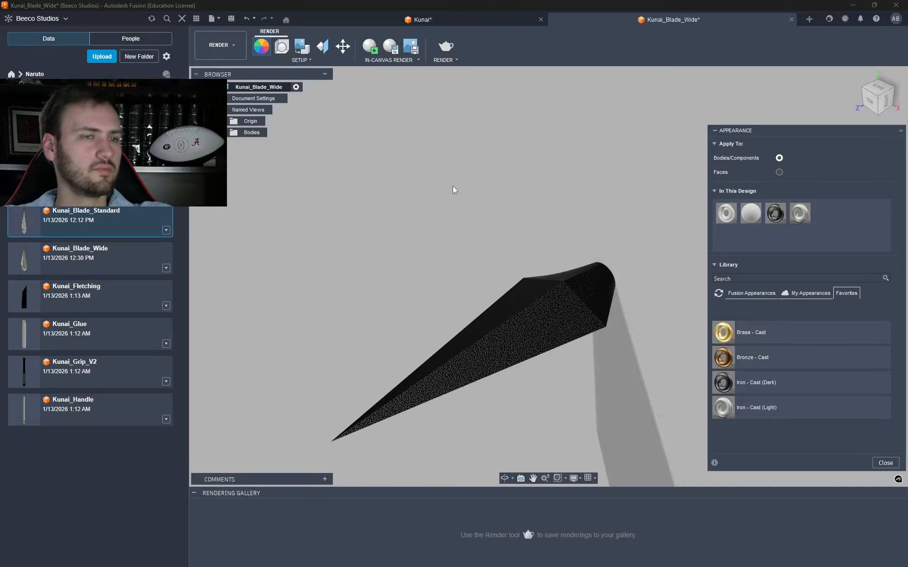
click(418, 19)
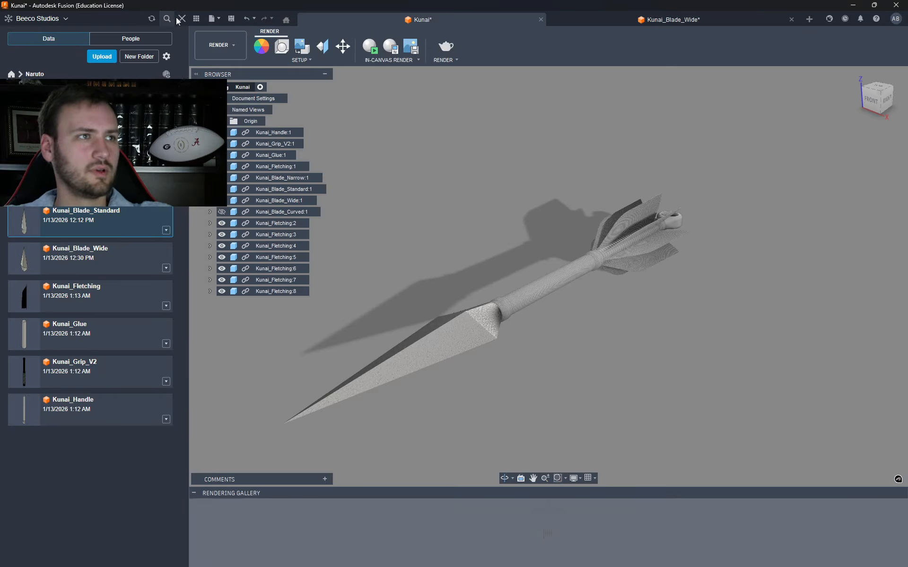
click(590, 14)
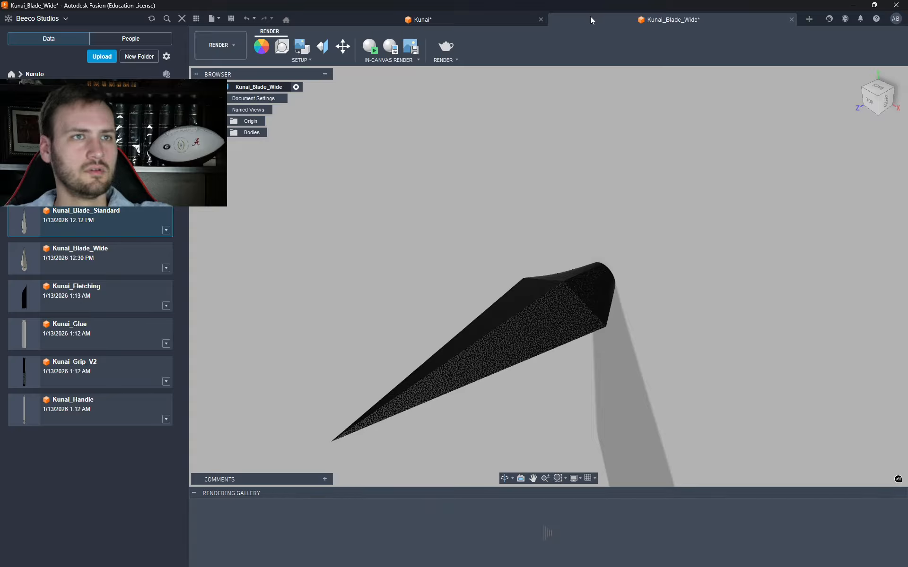
- Return to the Kunai assembly and set its render scene camera to Orthographic
click(447, 24)
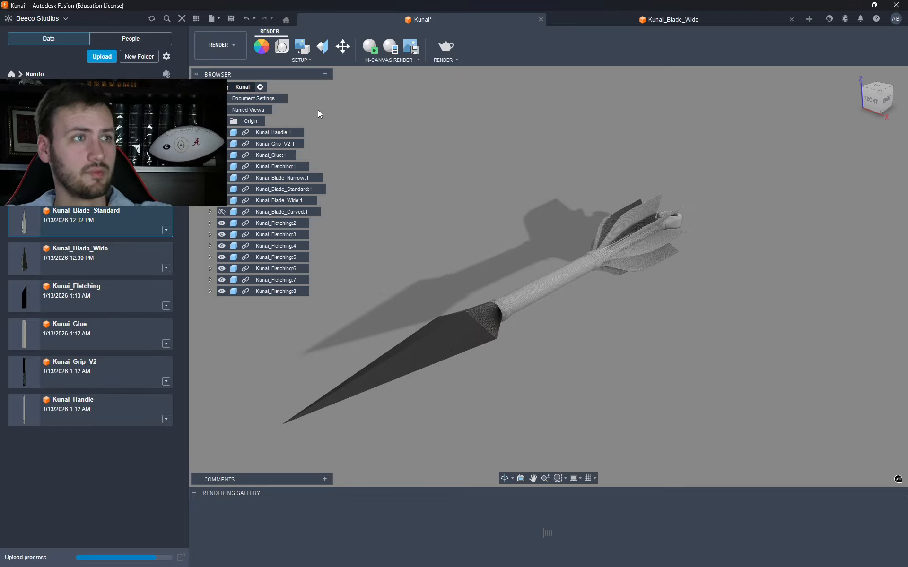
click(281, 46)
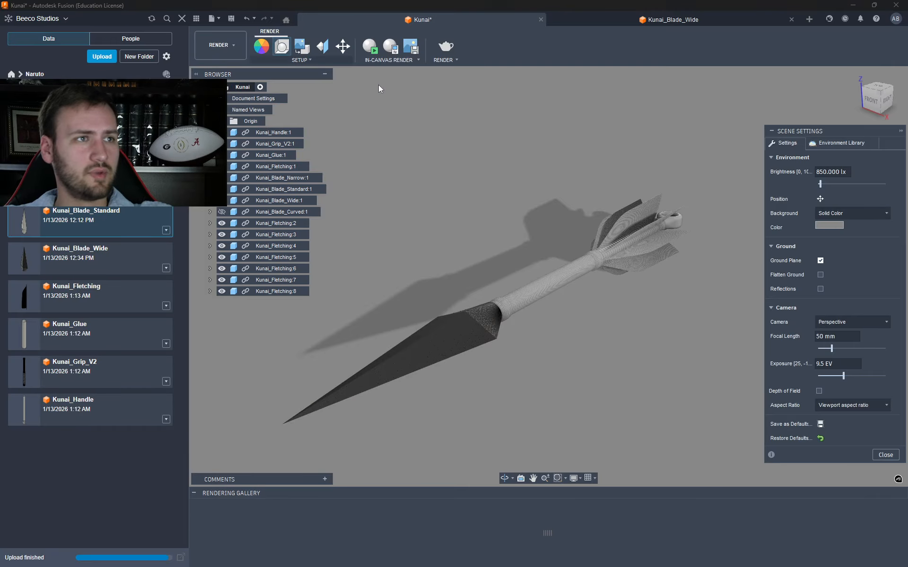
click(842, 322)
click(841, 337)
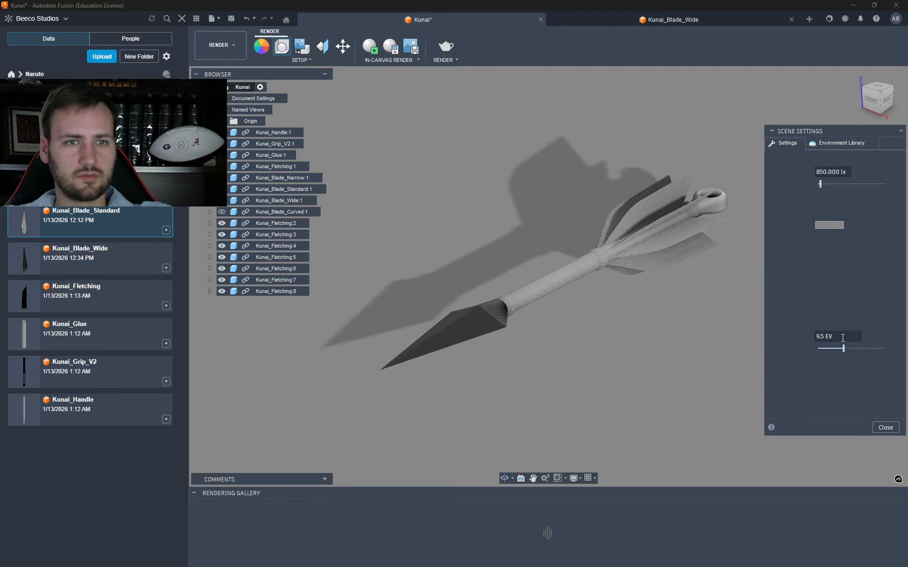
middle_drag(643, 302, 625, 313)
scroll(599, 318, up, 1)
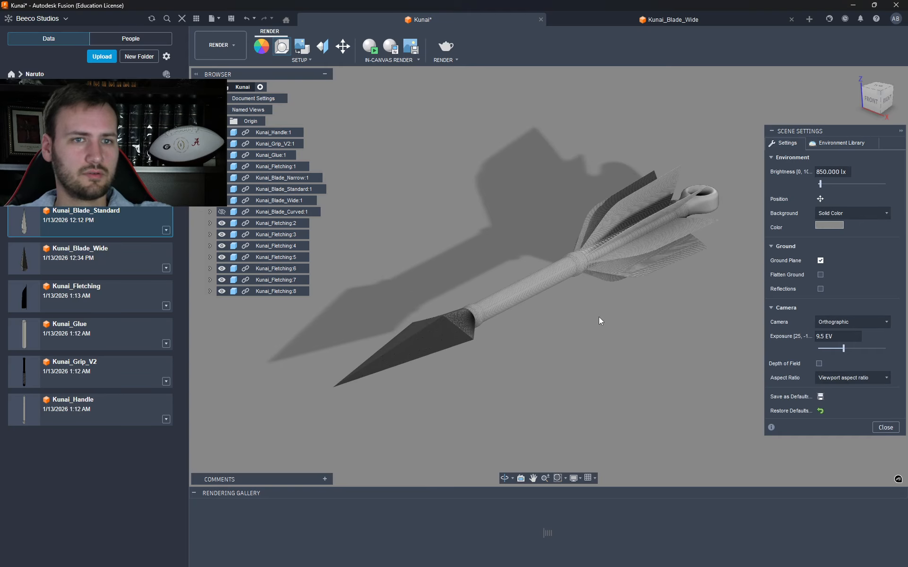
click(885, 428)
scroll(480, 362, up, 3)
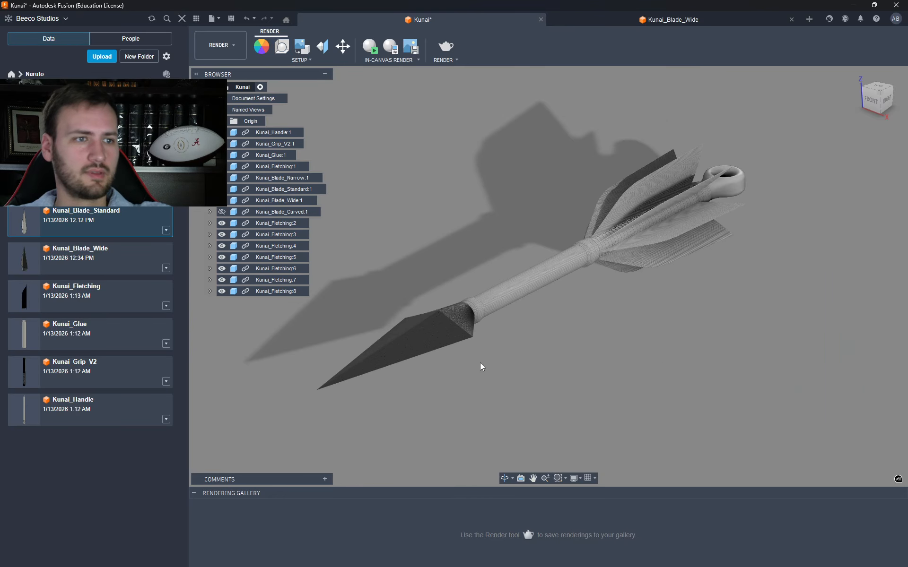
scroll(479, 342, down, 1)
scroll(478, 341, down, 2)
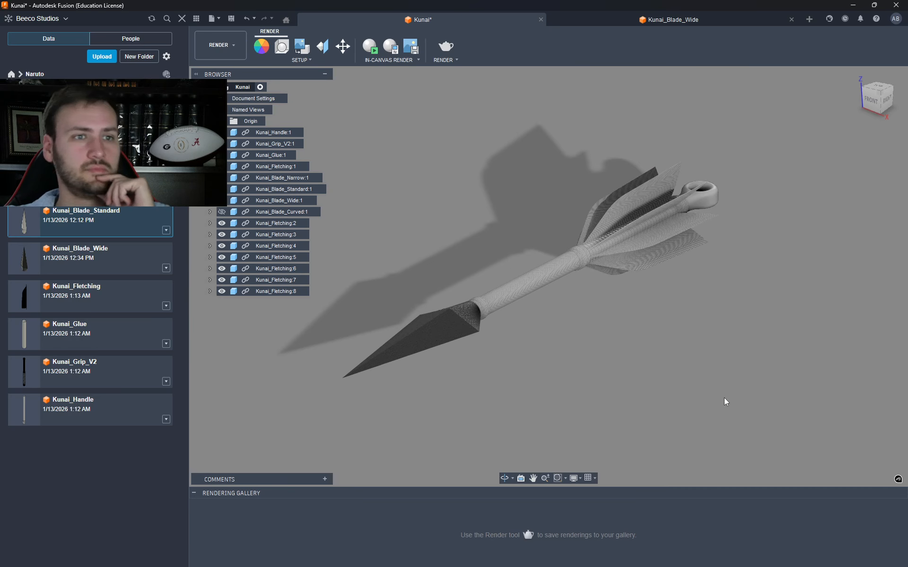
drag(826, 426, 280, 109)
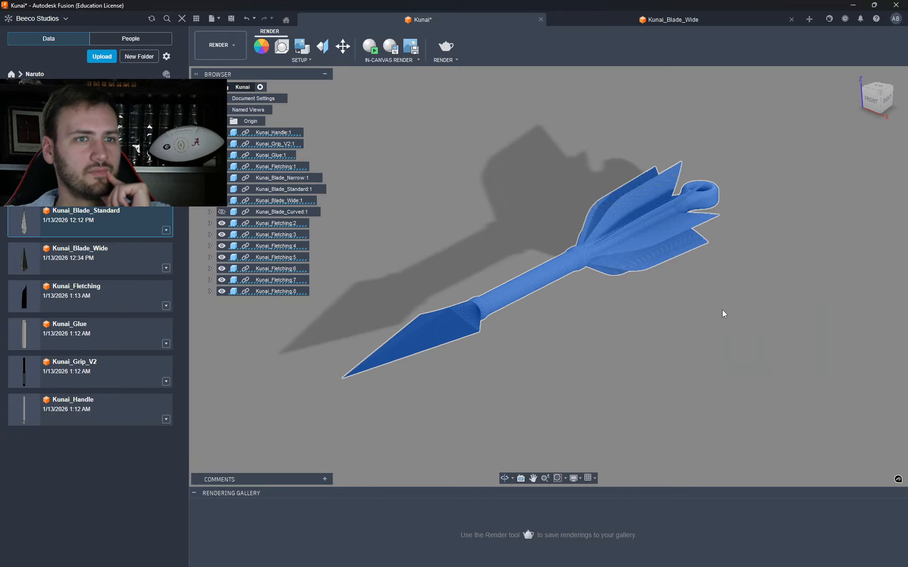
click(644, 319)
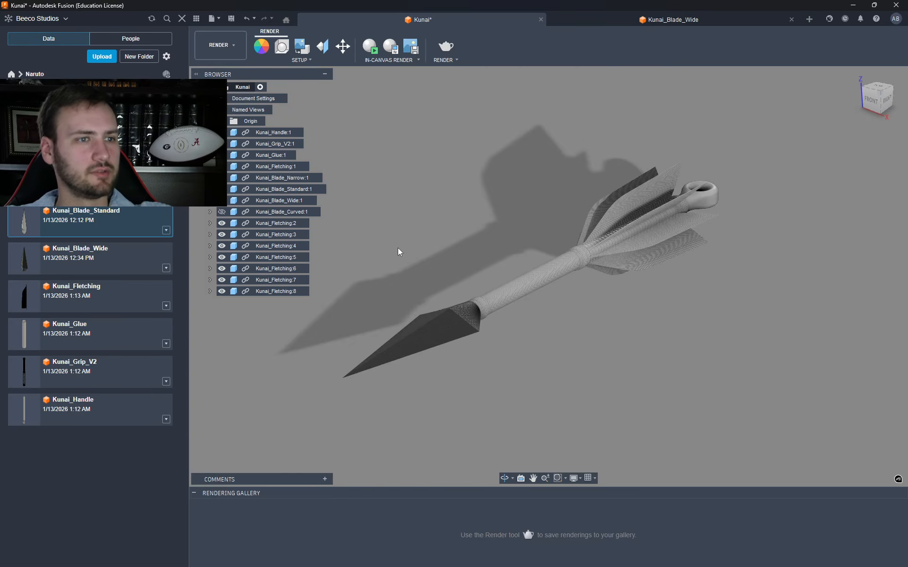
drag(885, 95, 846, 118)
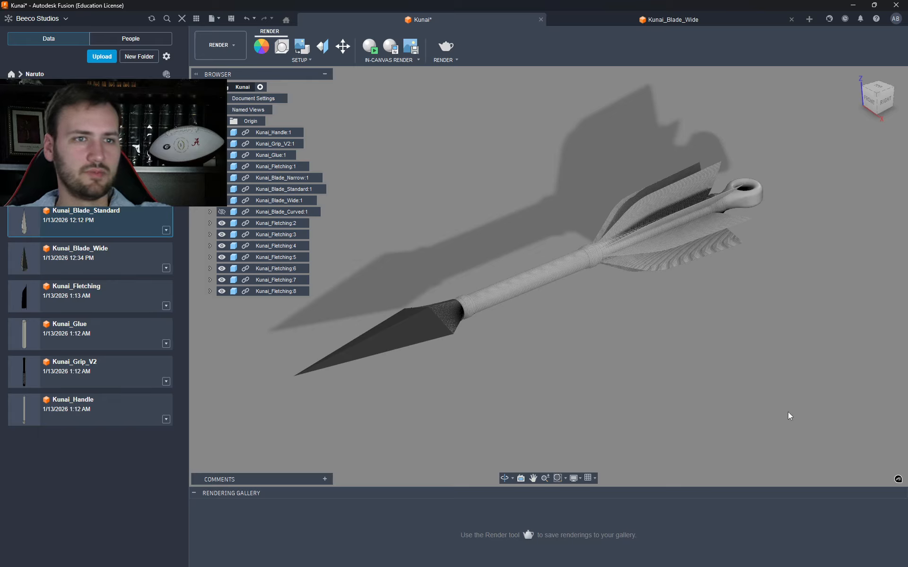
drag(809, 418, 262, 122)
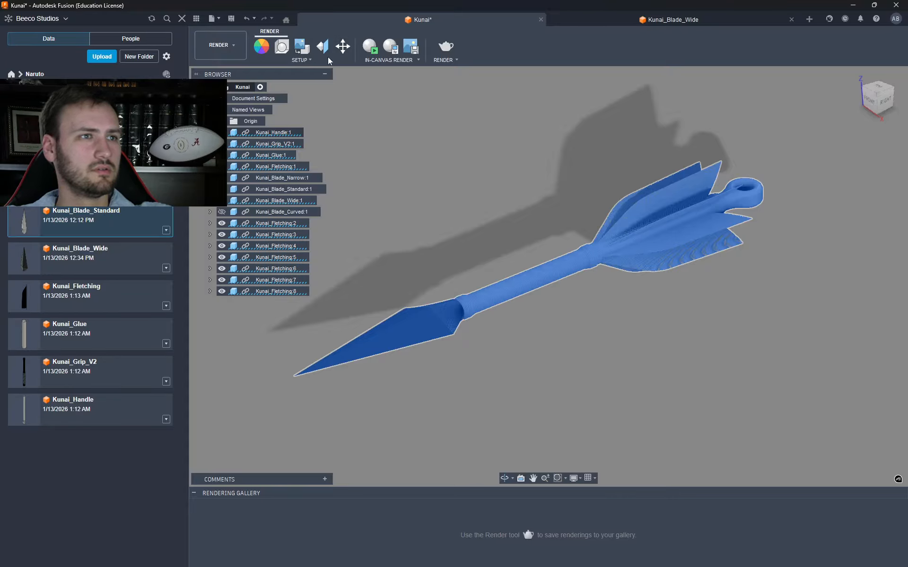
click(222, 51)
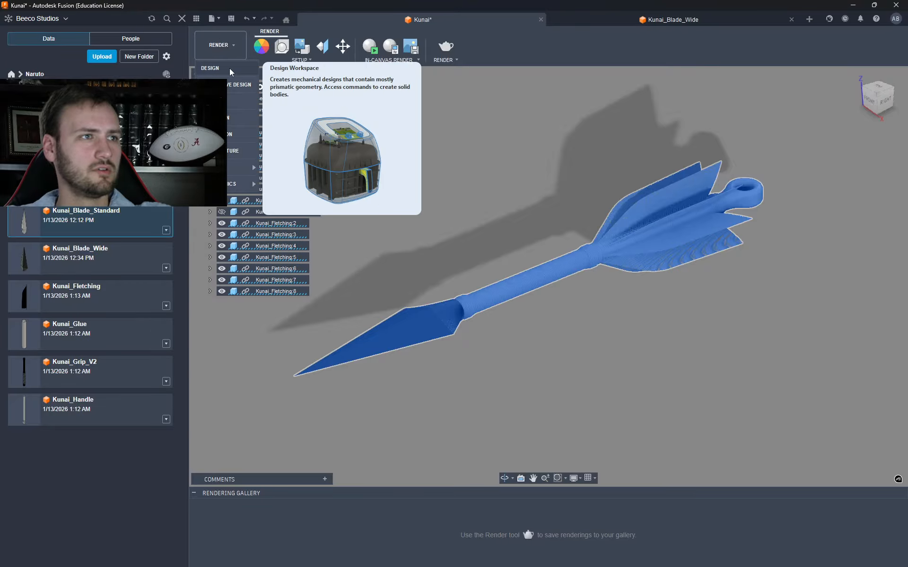
click(502, 163)
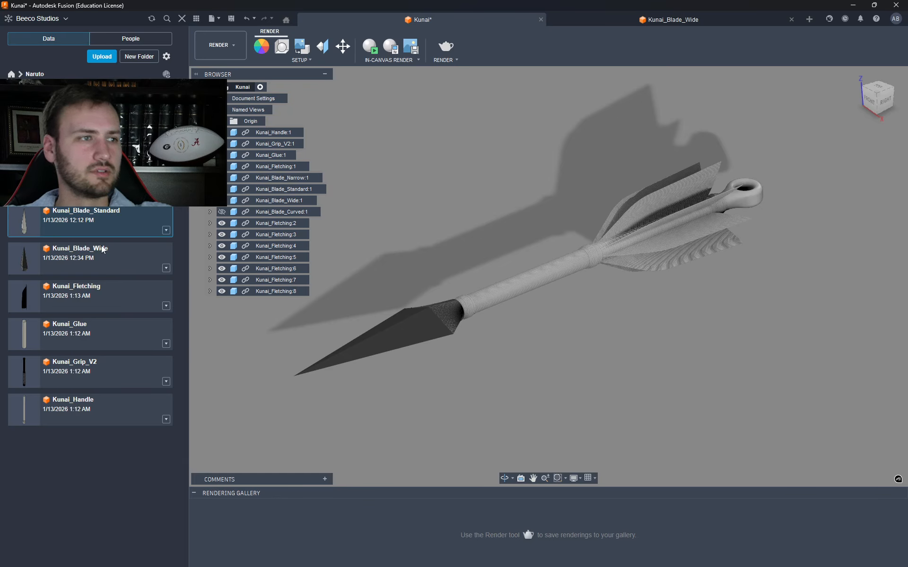
- Open the Kunai_Glue design and switch it to the Render workspace
double_click(59, 336)
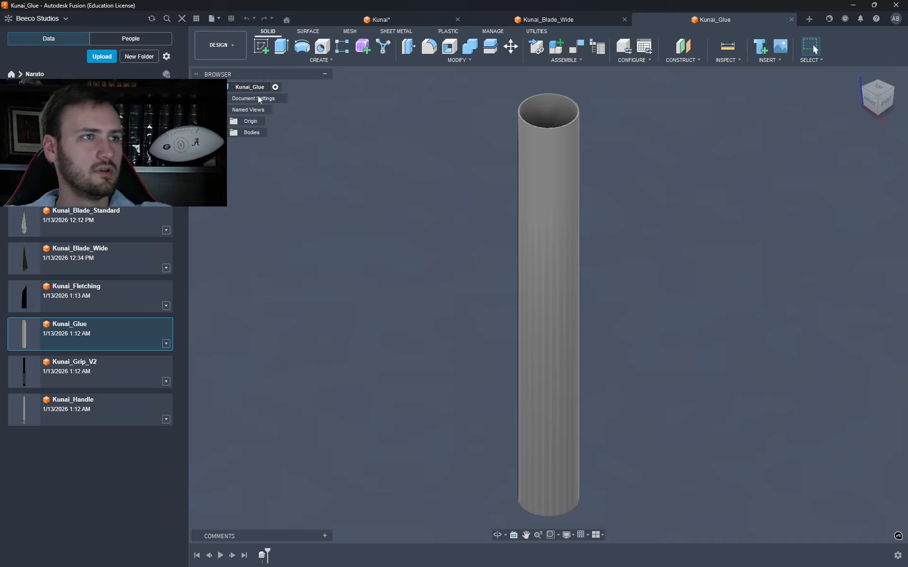
click(236, 52)
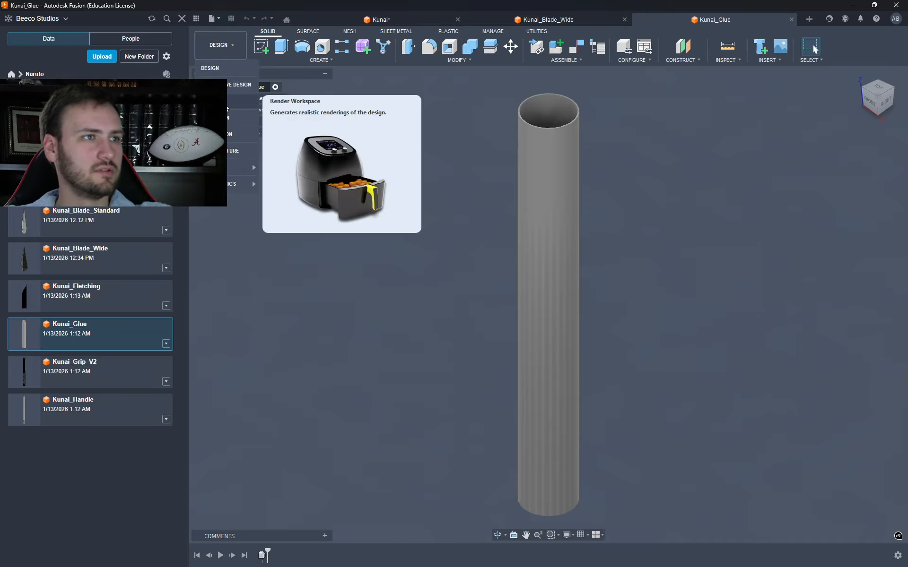
click(227, 107)
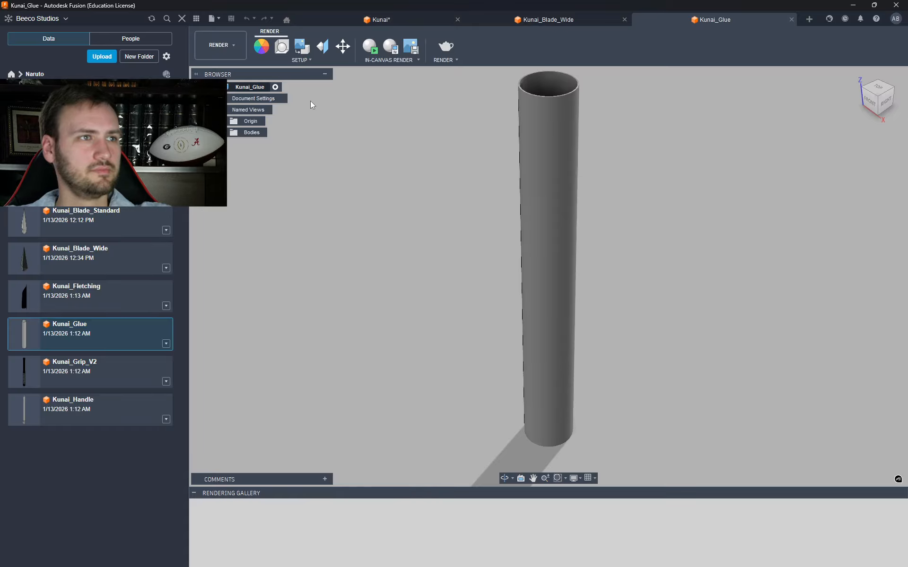
- Browse the Fusion appearance library's Liquid and Glass categories for a finish suited to the glue tube
click(262, 47)
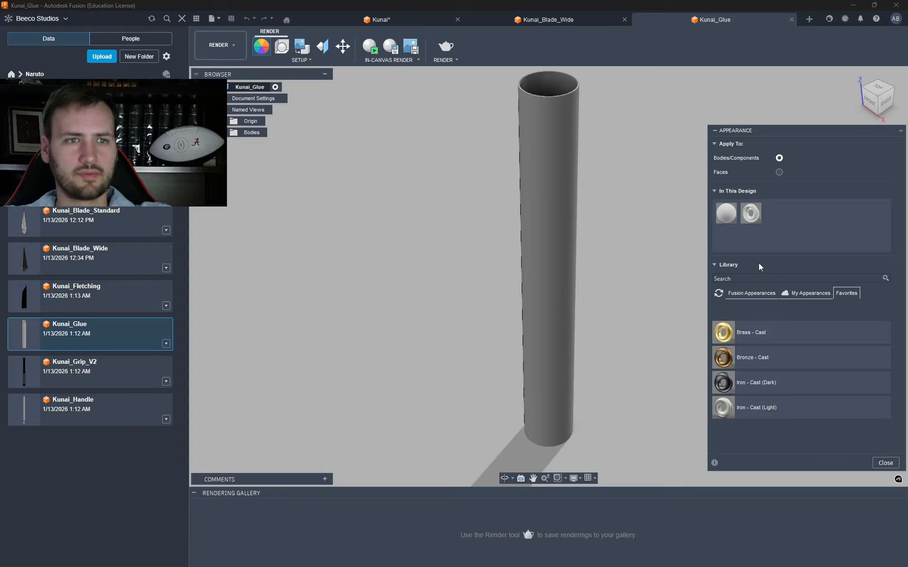
click(740, 292)
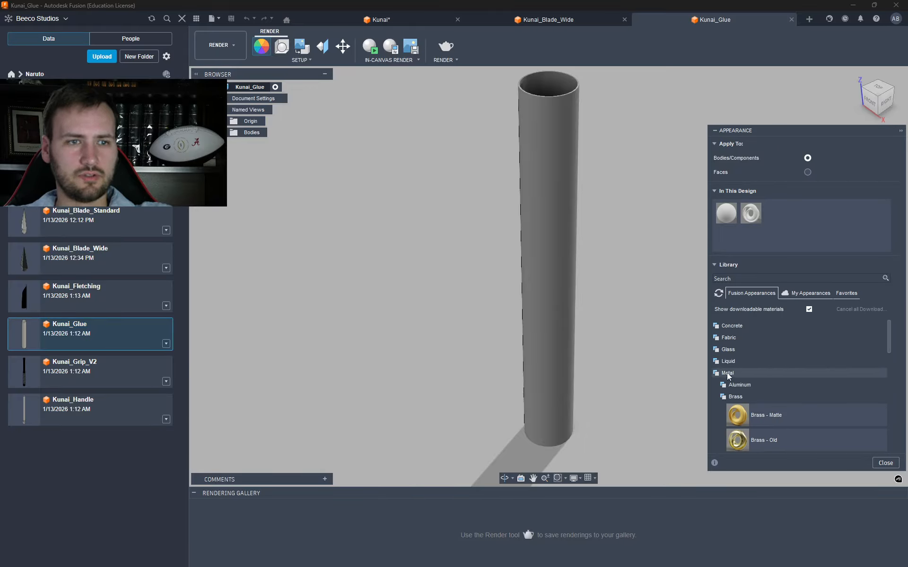
click(739, 398)
click(730, 374)
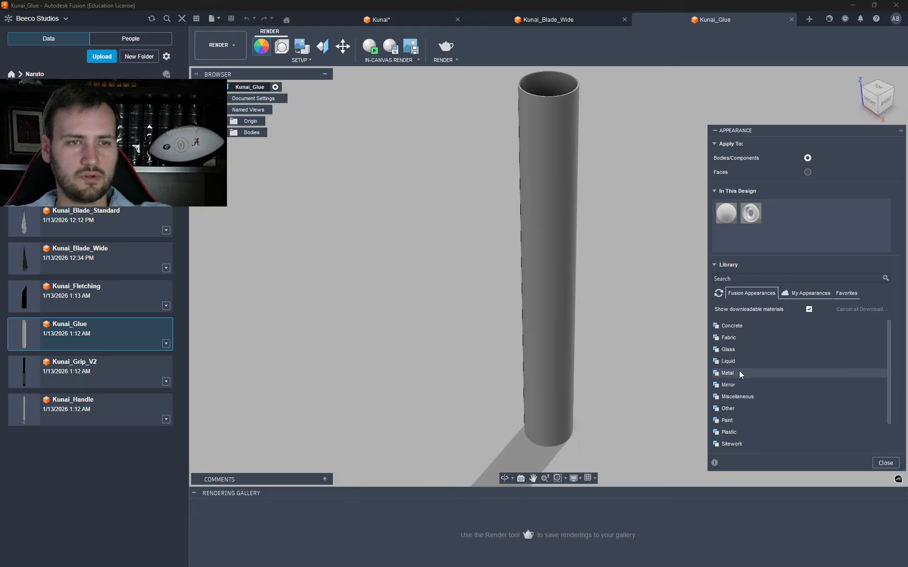
click(738, 360)
scroll(739, 361, down, 1)
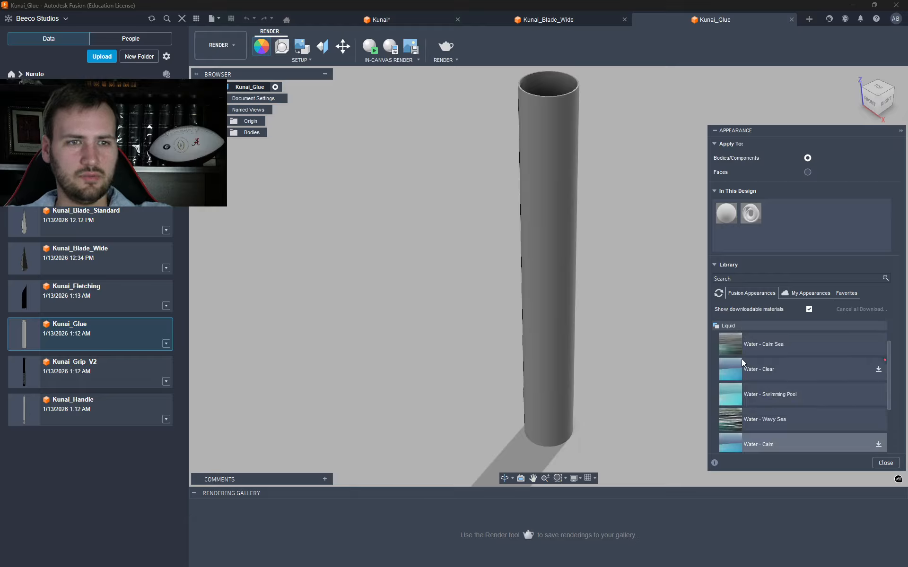
scroll(757, 364, down, 3)
scroll(804, 392, up, 5)
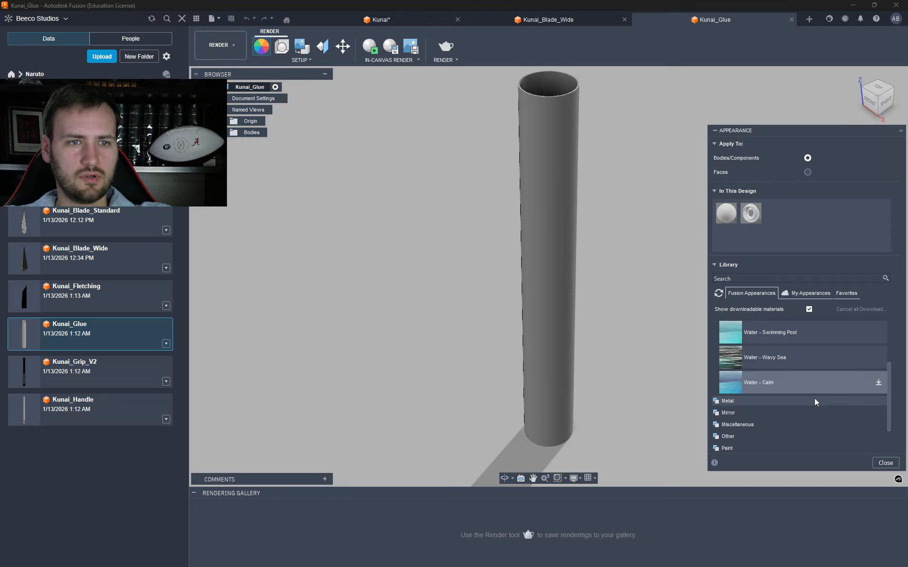
click(747, 362)
click(747, 351)
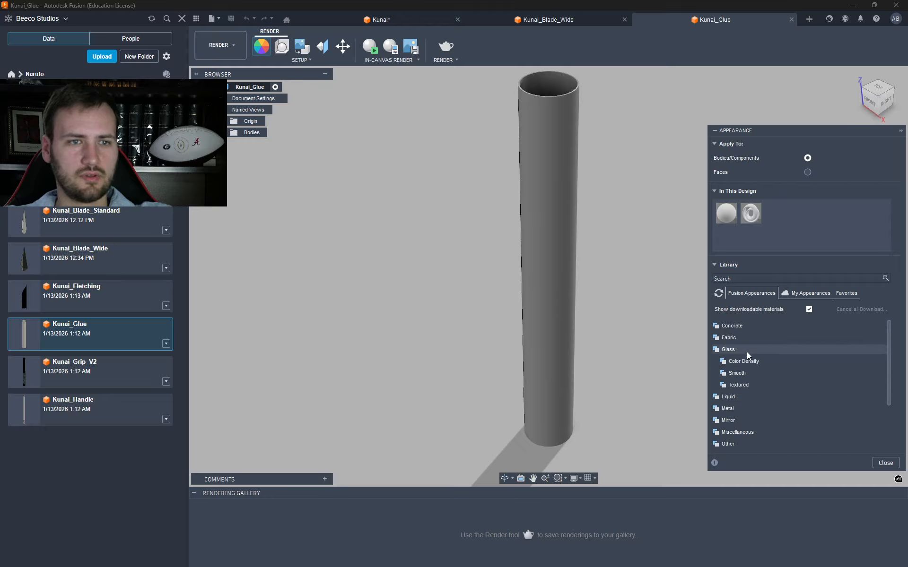
scroll(760, 369, down, 3)
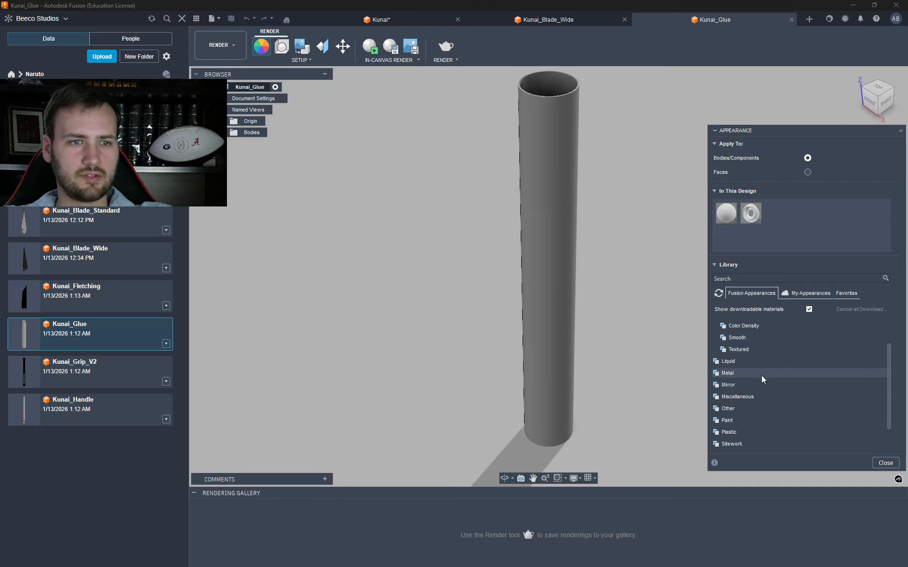
- Try the Acetal Resin (White) plastic appearance on the glue tube, and unassign and delete it from the design
click(751, 432)
scroll(756, 411, down, 9)
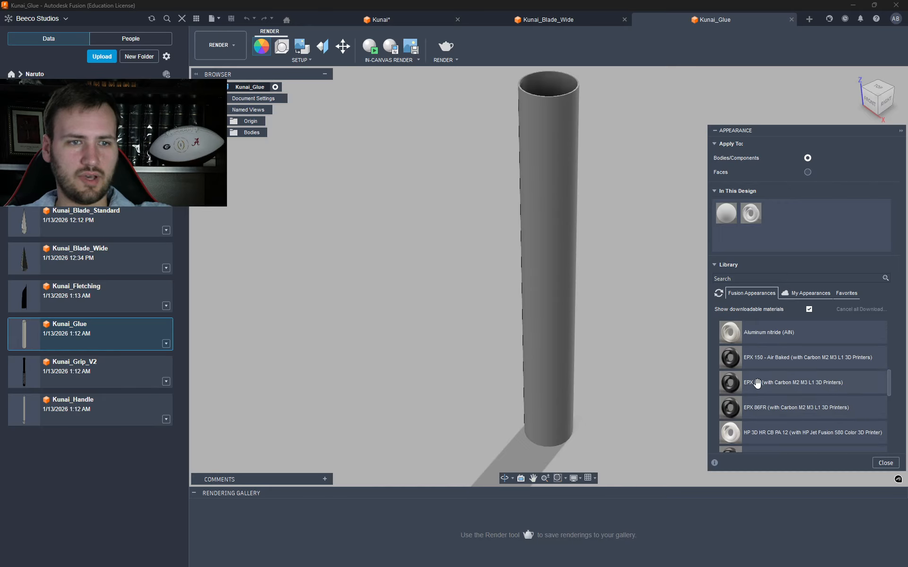
scroll(816, 374, down, 6)
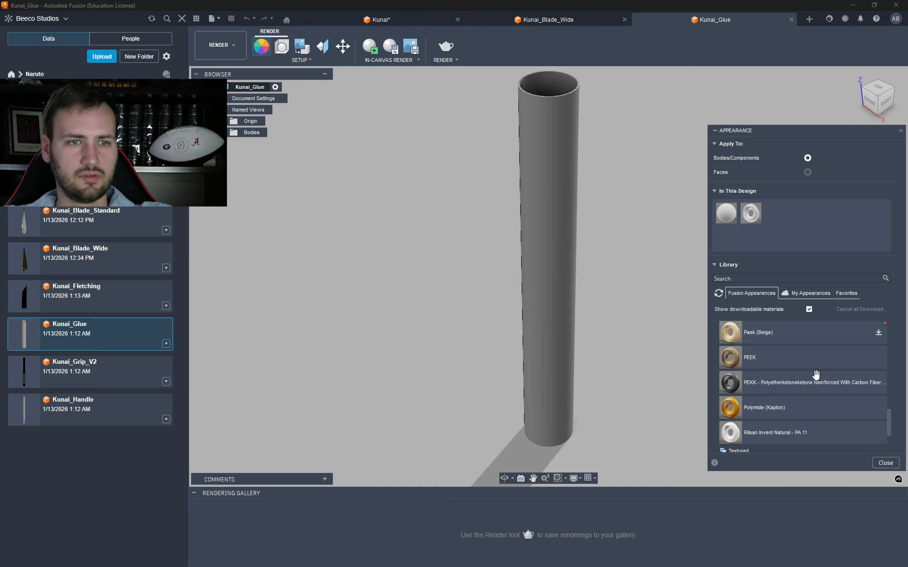
scroll(815, 375, up, 5)
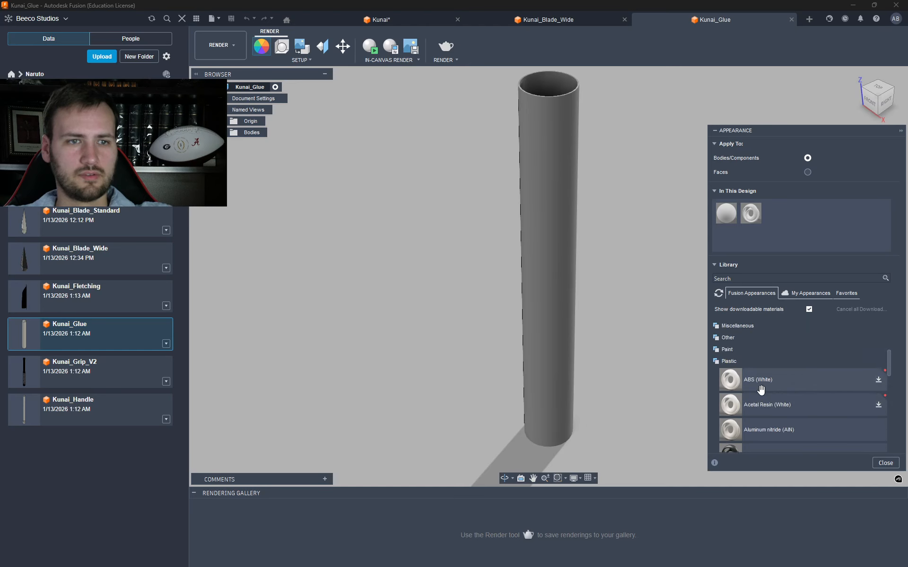
scroll(780, 437, down, 1)
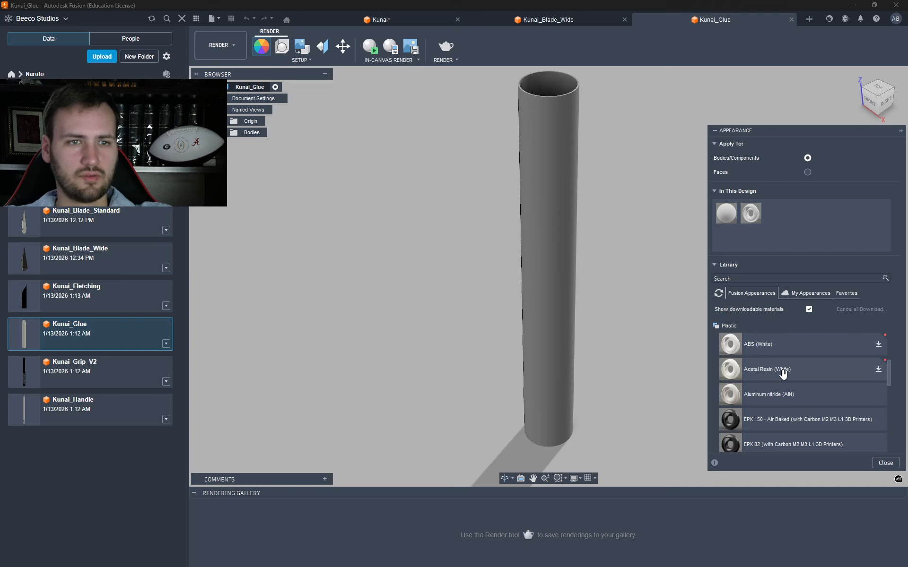
drag(783, 373, 543, 288)
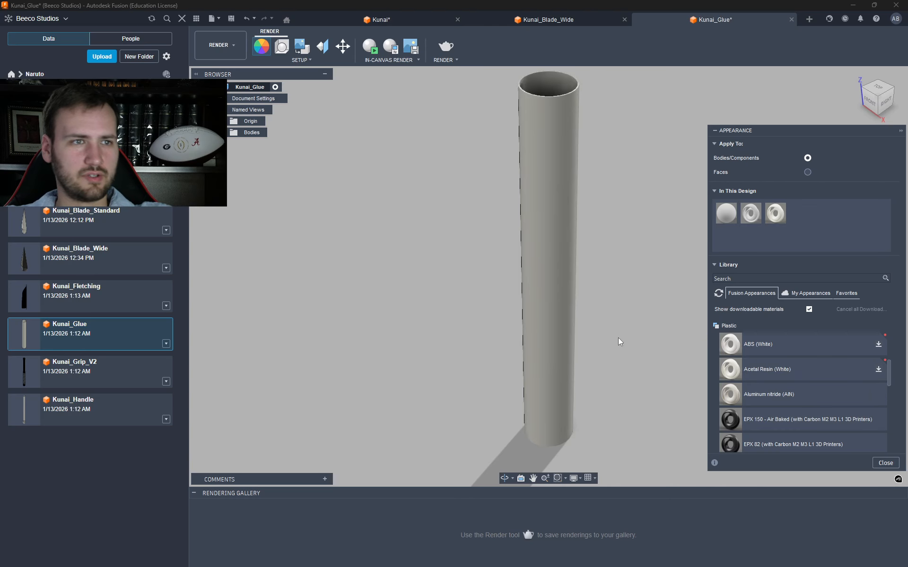
right_click(776, 216)
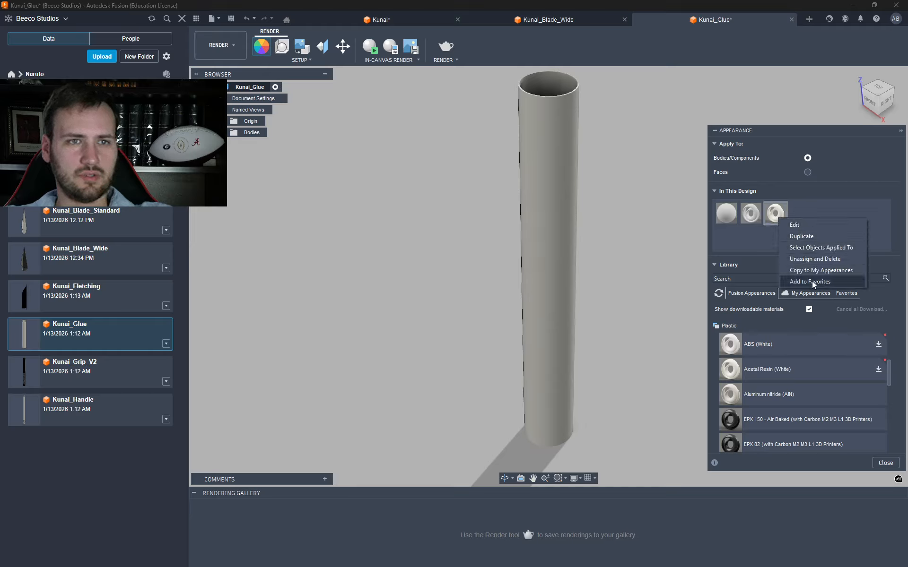
click(812, 260)
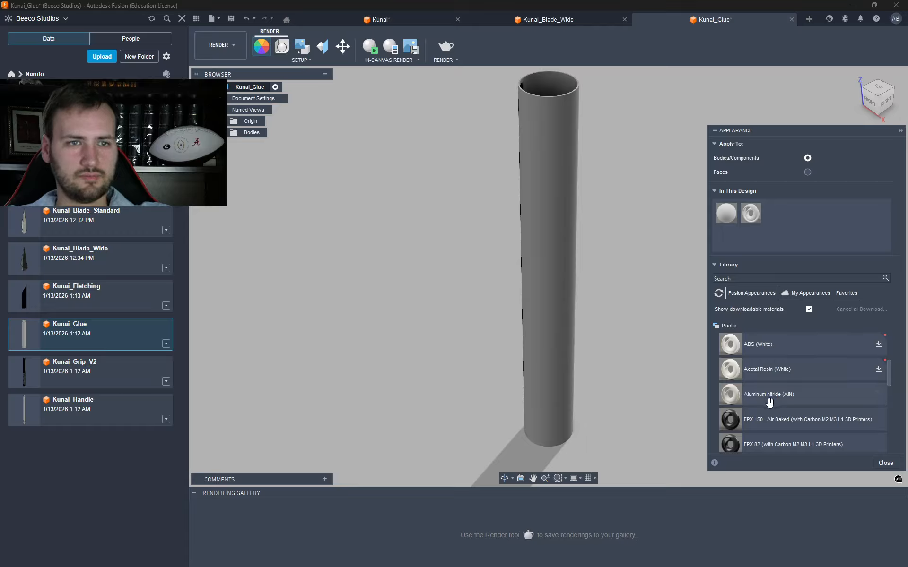
- Look through the rest of the Plastic appearances and the remaining library categories
scroll(770, 402, down, 12)
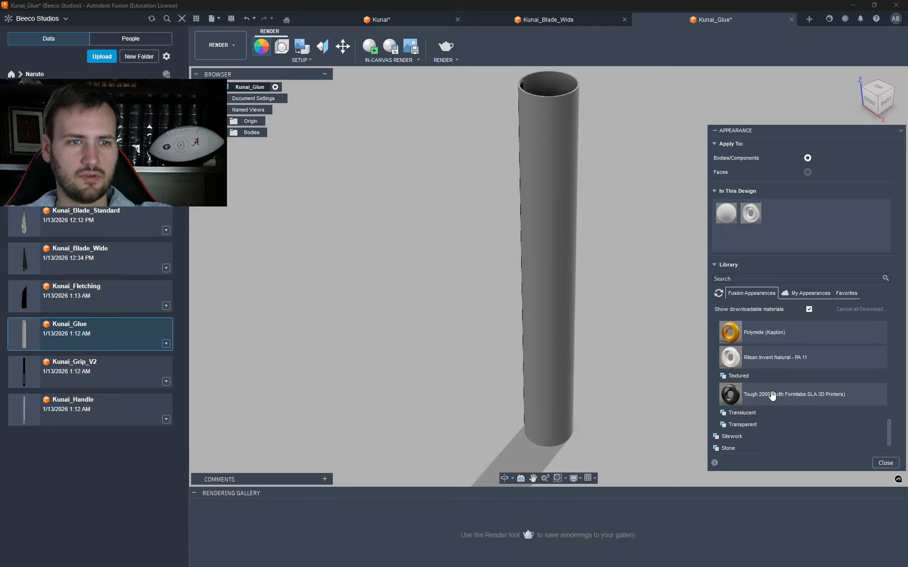
scroll(771, 395, up, 10)
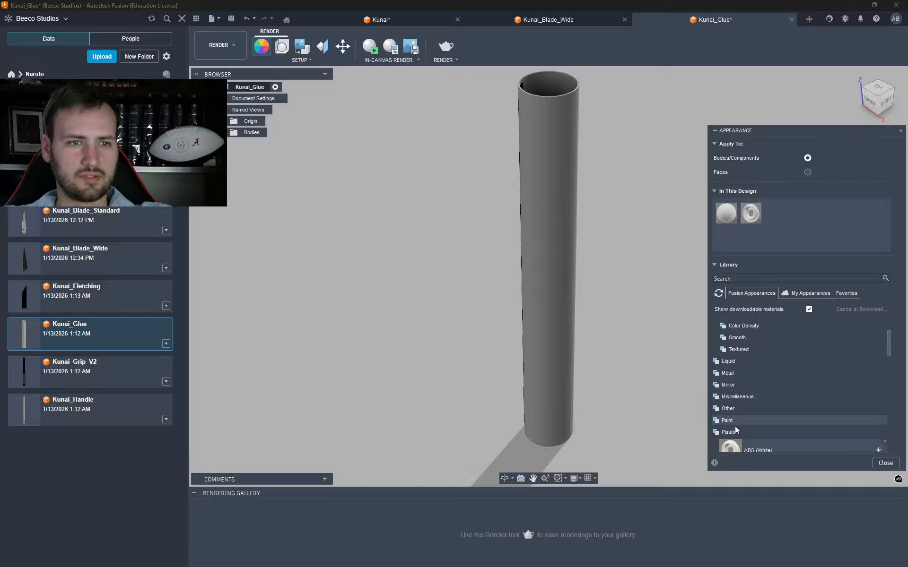
click(725, 431)
scroll(742, 402, down, 1)
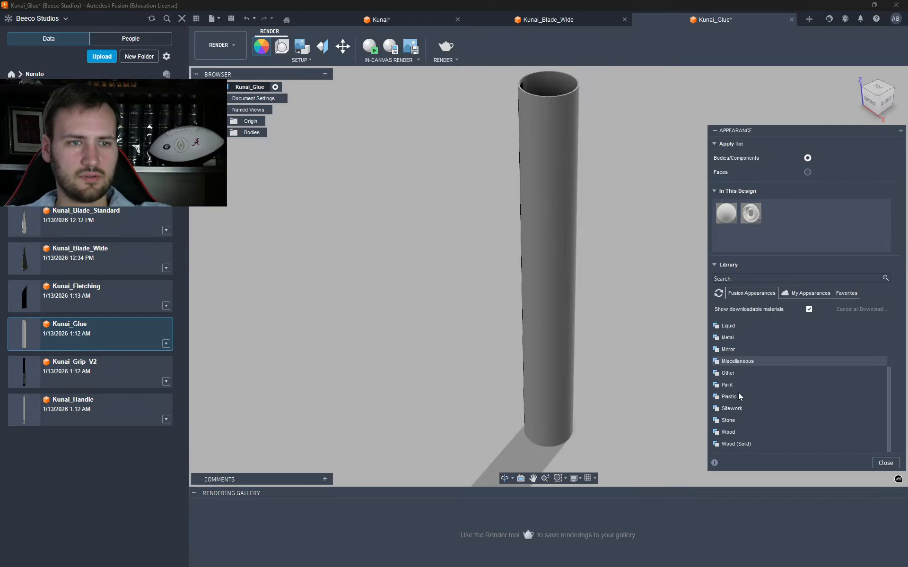
scroll(738, 396, up, 1)
- Download the textured glass appearances Glass - Frosted, Glass - Frosted Light and Glass - Frosted Medium
click(730, 350)
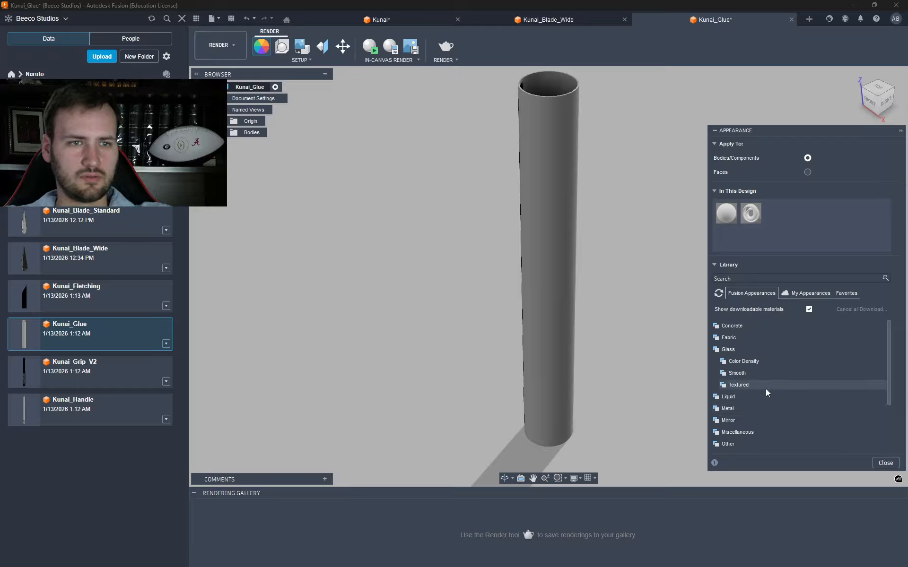
click(730, 384)
scroll(773, 382, down, 2)
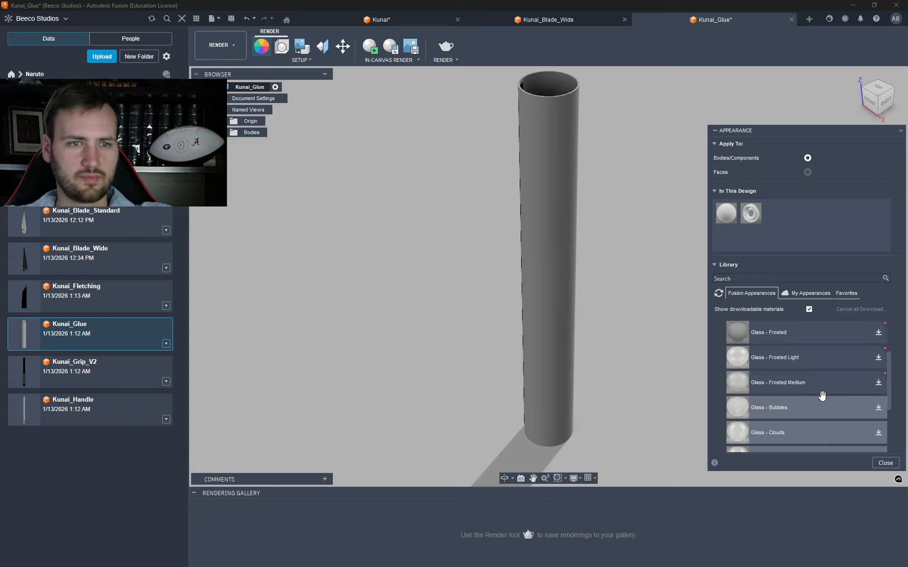
scroll(828, 424, down, 2)
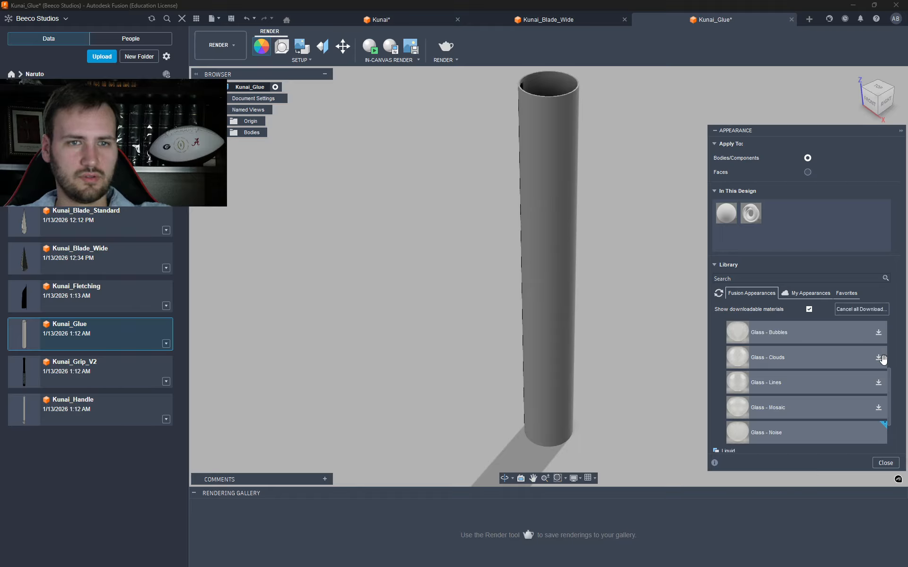
scroll(878, 364, up, 3)
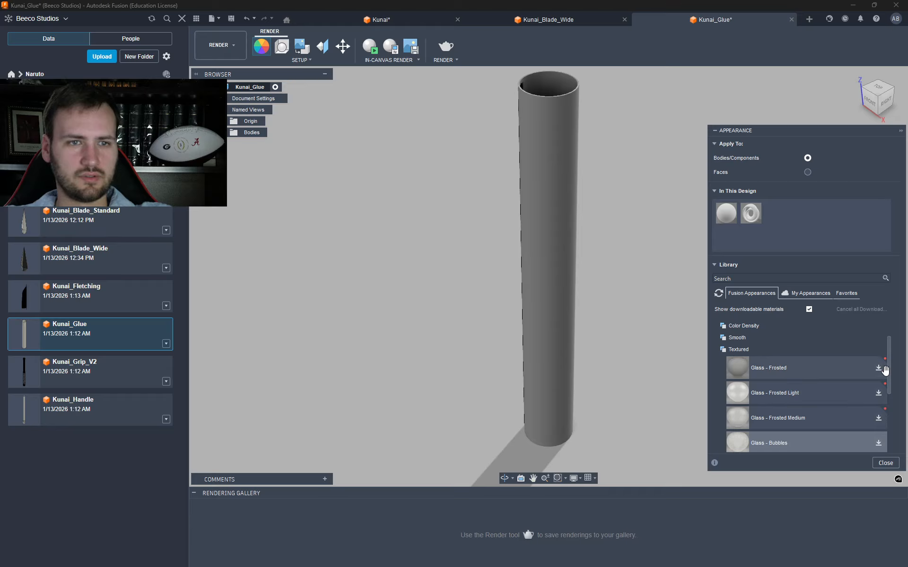
click(878, 368)
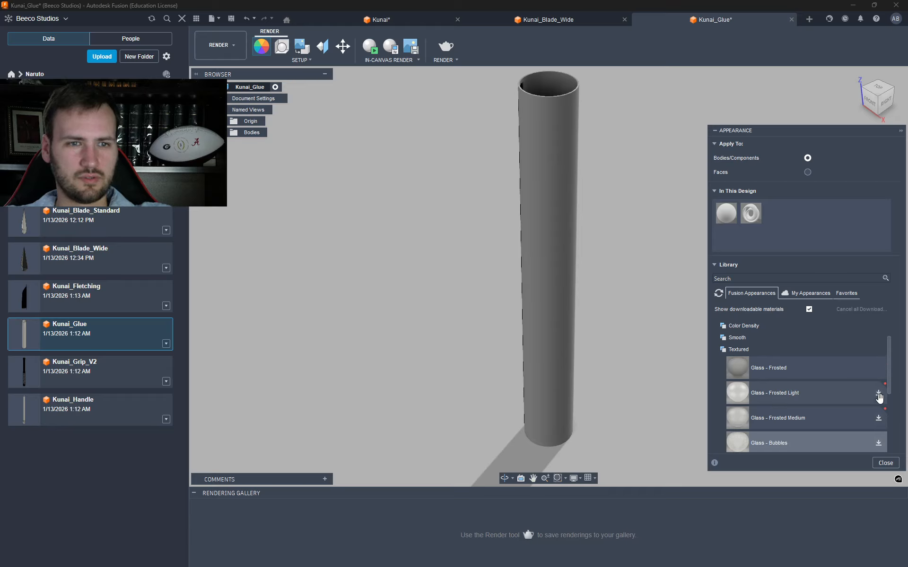
click(878, 419)
click(878, 394)
scroll(835, 390, down, 1)
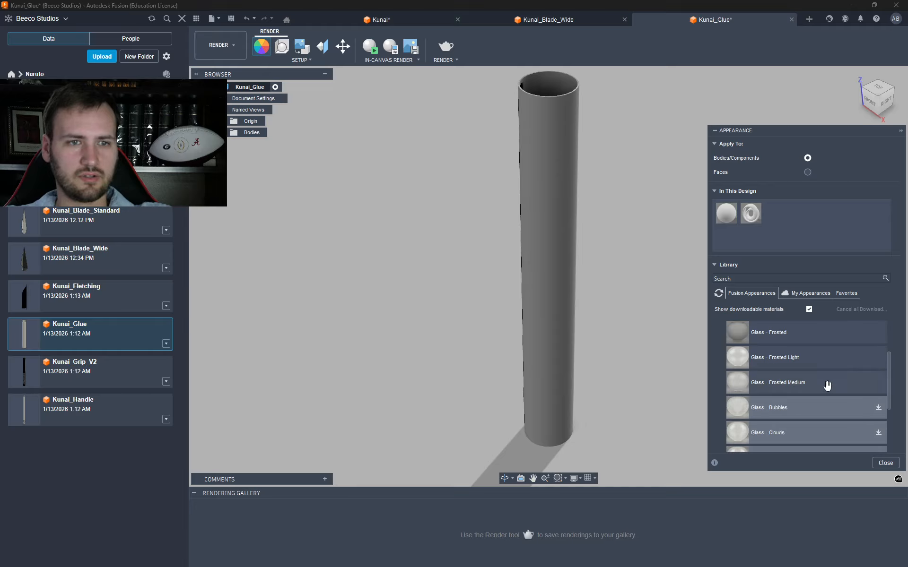
- Apply the Glass - Frosted appearance to the glue tube and inspect its surface up close
scroll(804, 385, up, 1)
drag(796, 373, 553, 305)
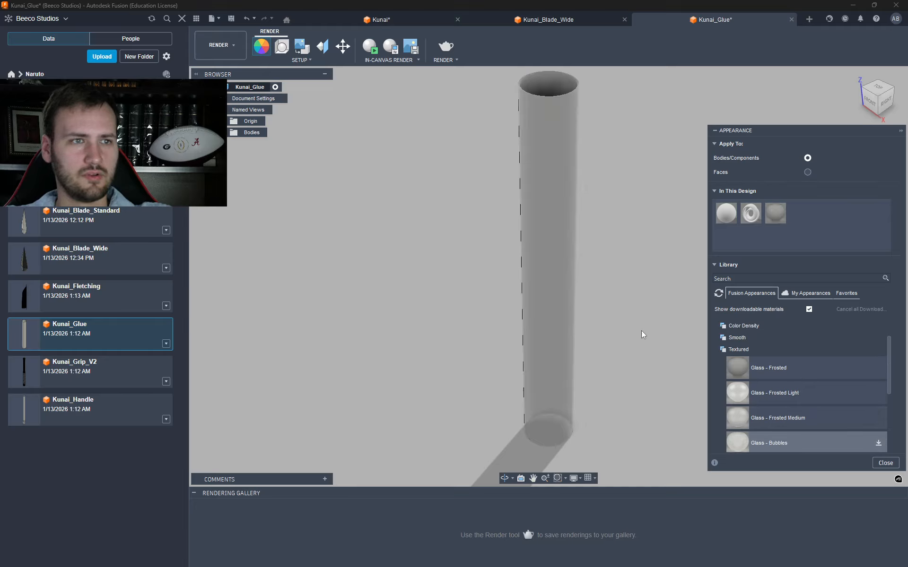
scroll(566, 169, up, 5)
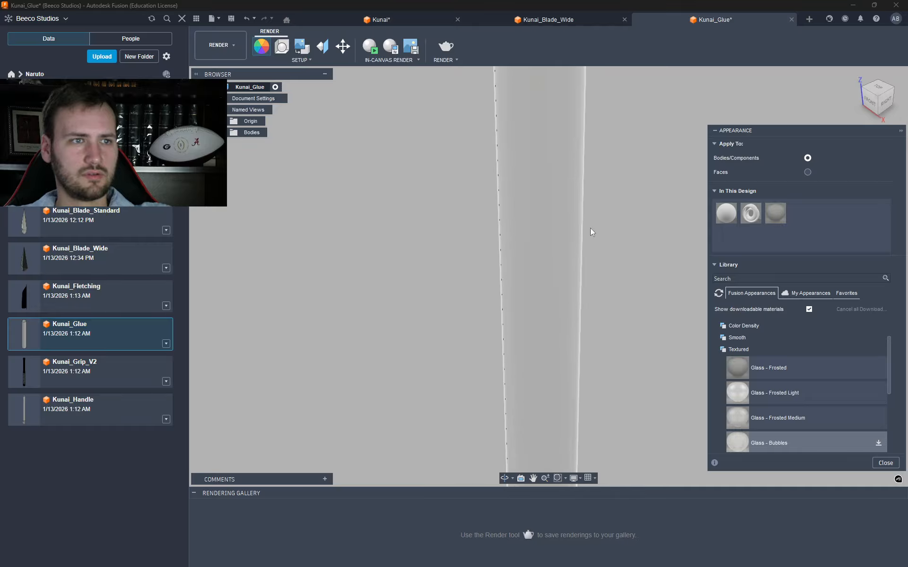
scroll(588, 211, down, 5)
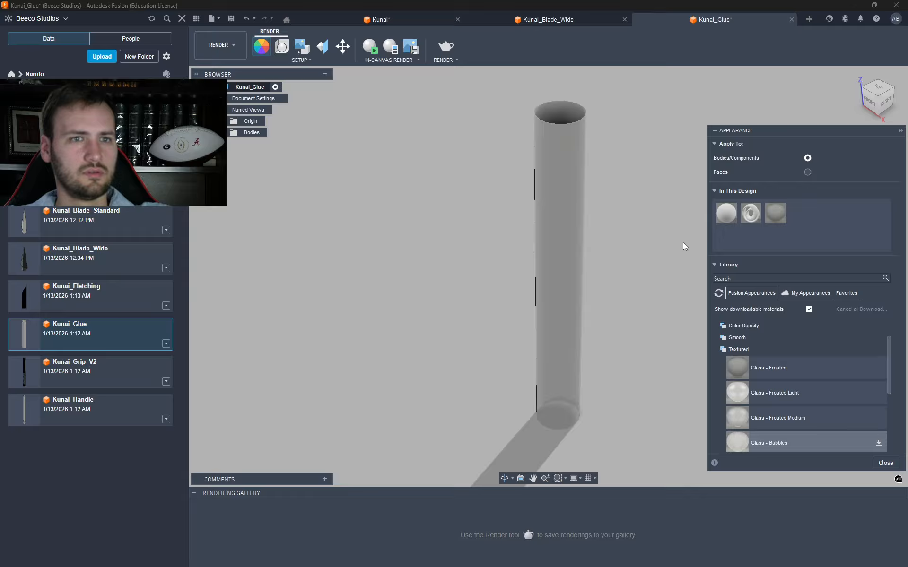
- Change the color of the design's Glass - Frosted appearance to red
right_click(775, 214)
click(790, 230)
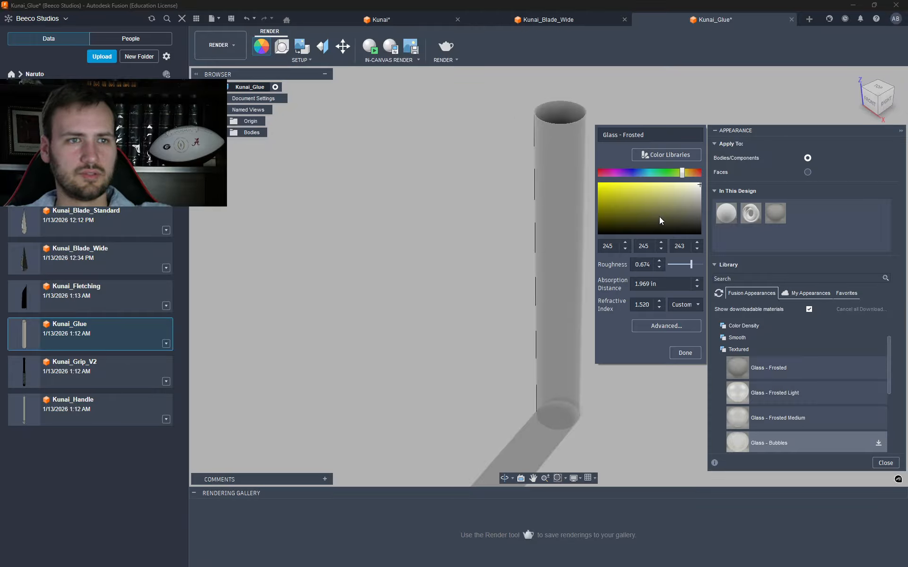
mouse_move(660, 220)
mouse_down()
mouse_move(617, 206)
mouse_move(650, 191)
mouse_up()
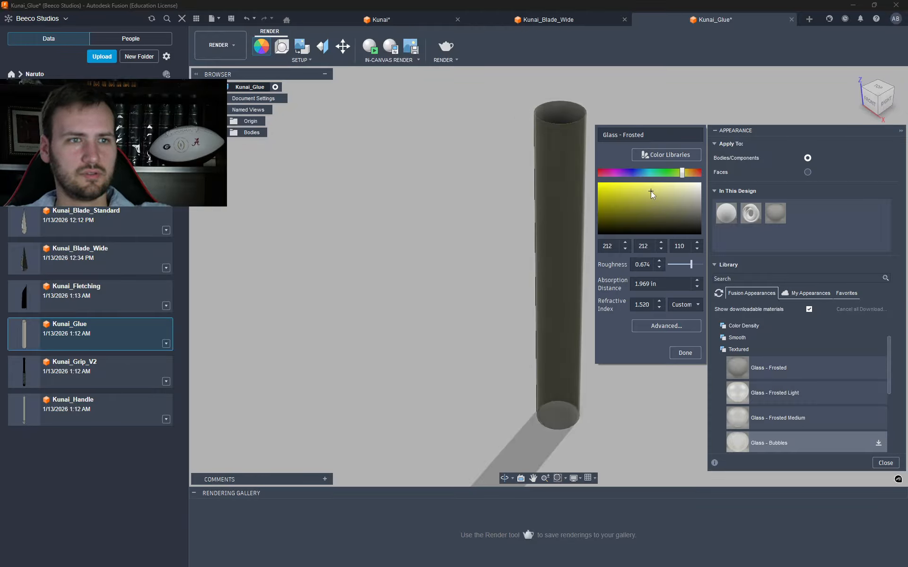
click(693, 173)
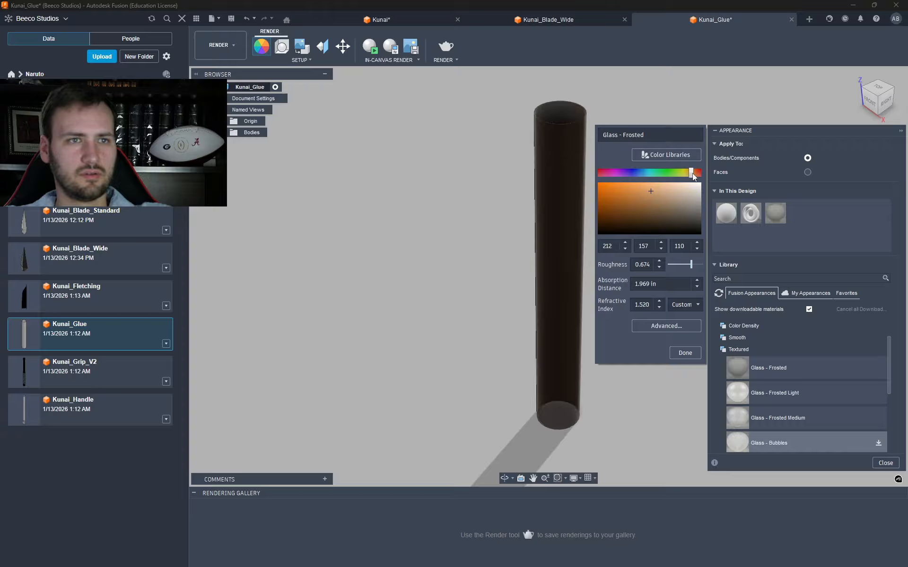
drag(693, 173, 696, 173)
mouse_move(631, 187)
mouse_down()
mouse_move(608, 182)
mouse_move(627, 179)
mouse_up()
click(896, 87)
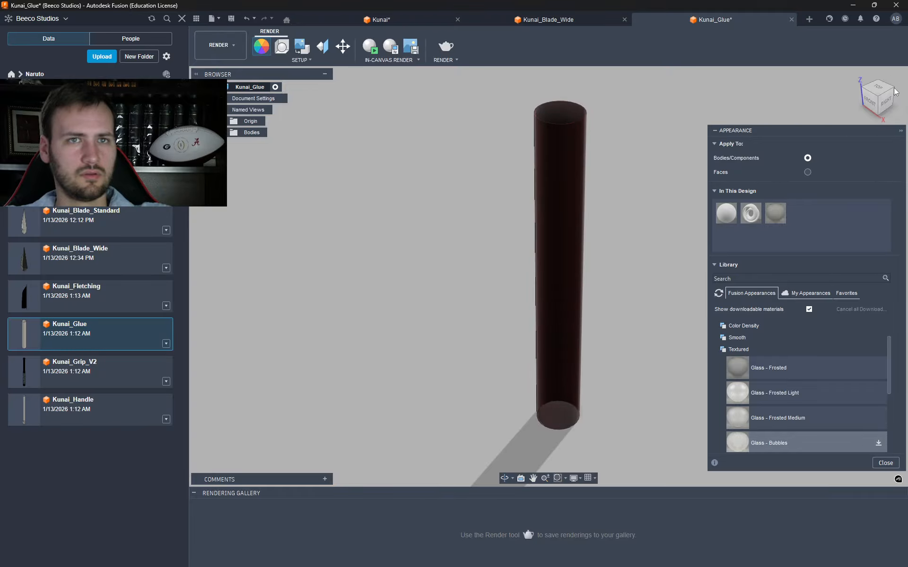
click(895, 90)
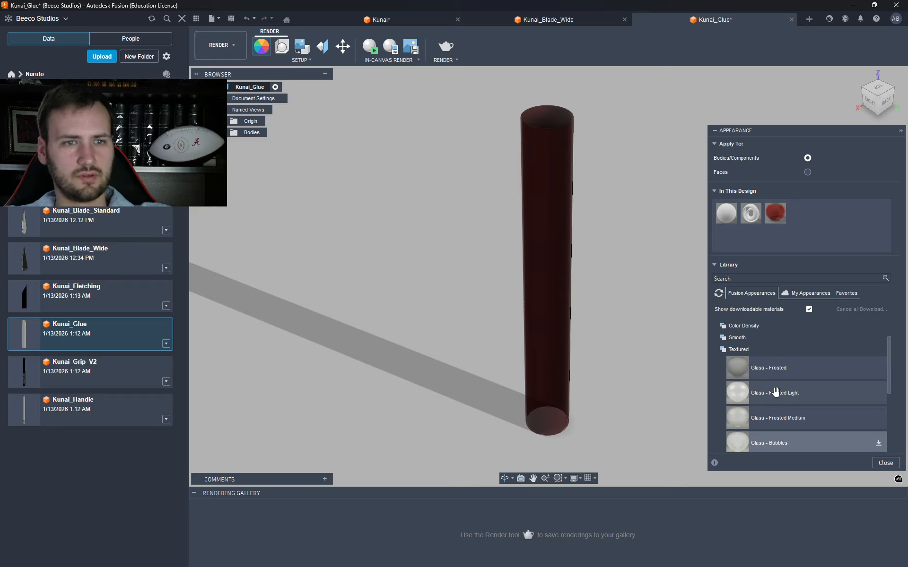
- Apply Glass - Frosted Light to the glue tube and set that appearance's color to RGB 255, 39, 6
drag(776, 392, 562, 279)
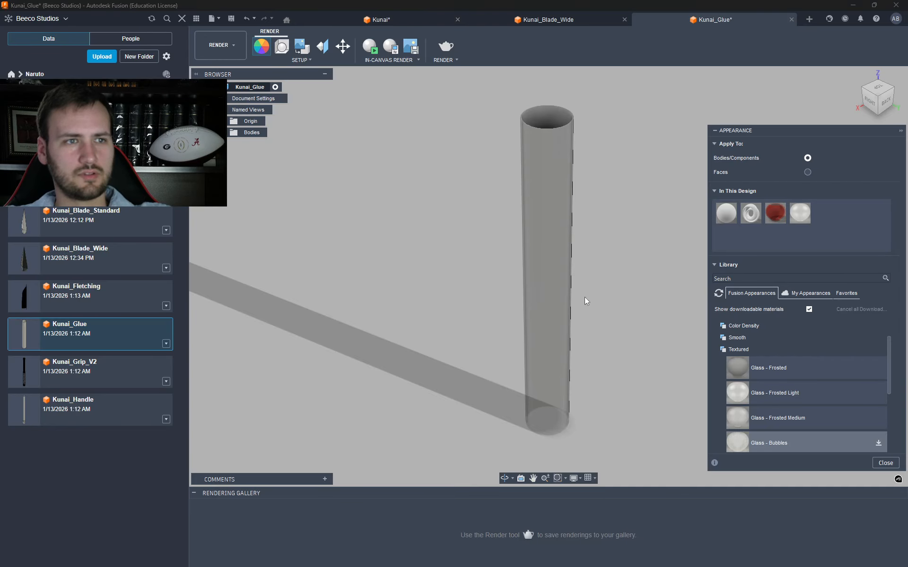
right_click(801, 225)
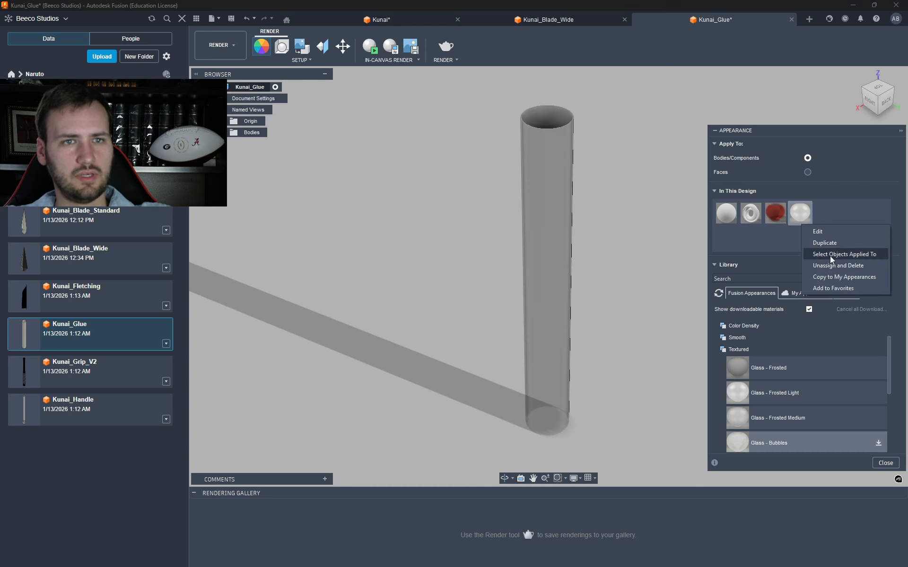
click(824, 231)
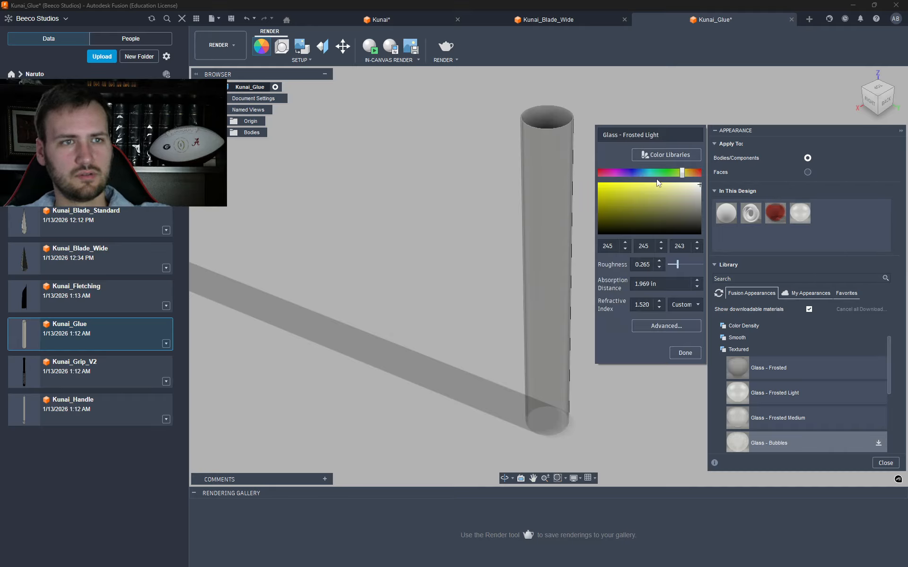
click(696, 173)
drag(644, 181, 600, 177)
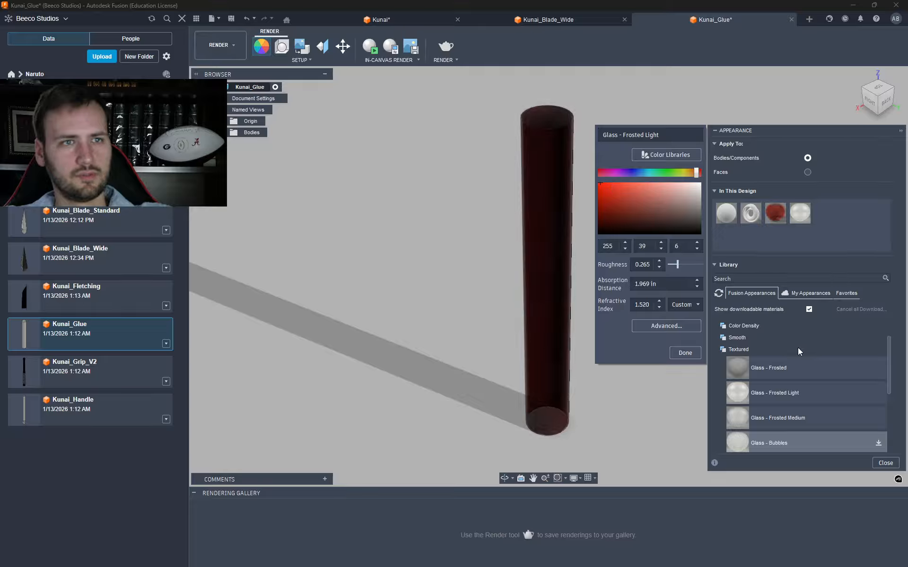
- Close the Glass - Frosted Light settings and try the Glass - Noise appearance on the glue tube
click(694, 354)
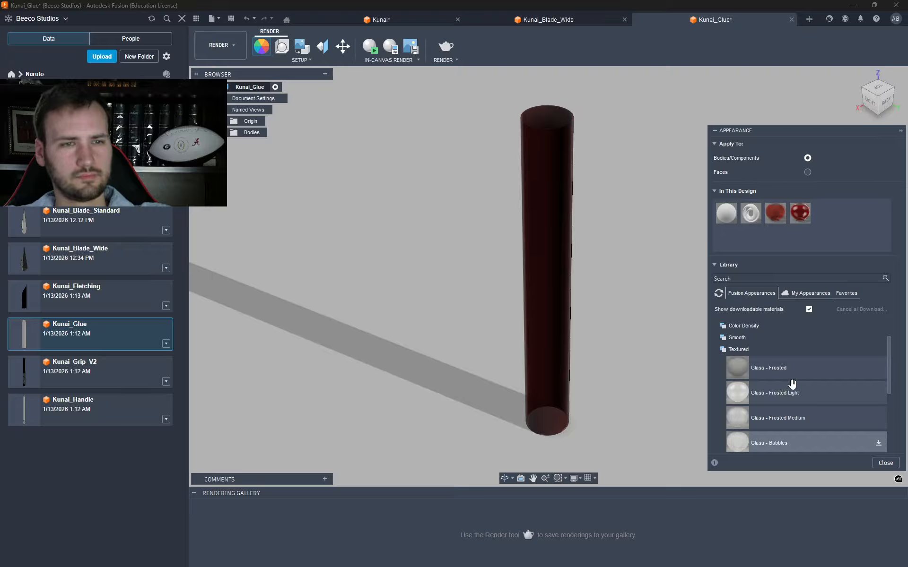
scroll(767, 422, down, 1)
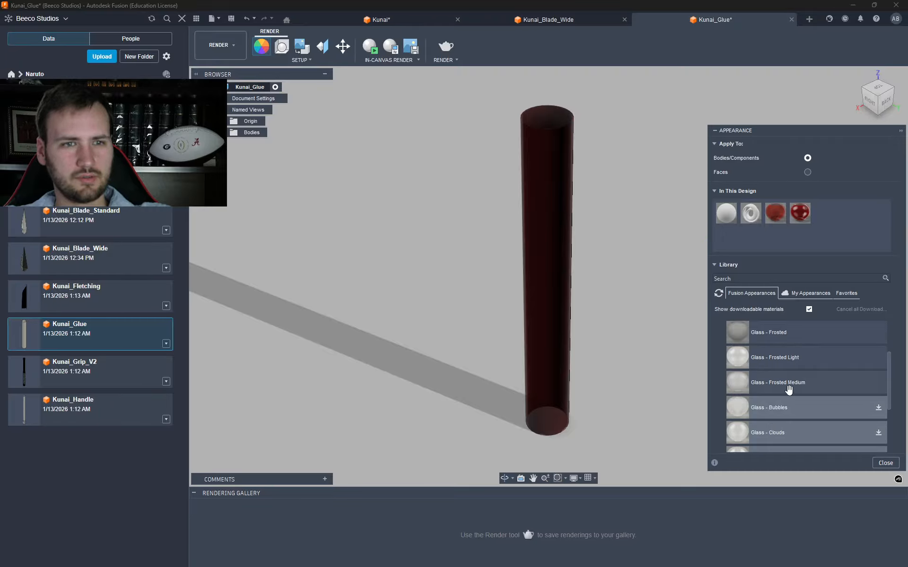
scroll(779, 385, down, 3)
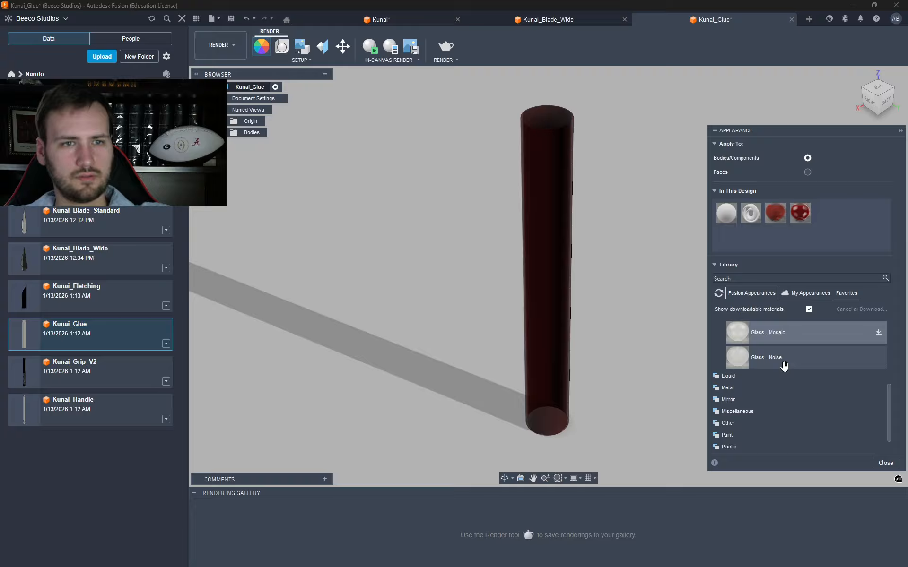
drag(653, 358, 551, 325)
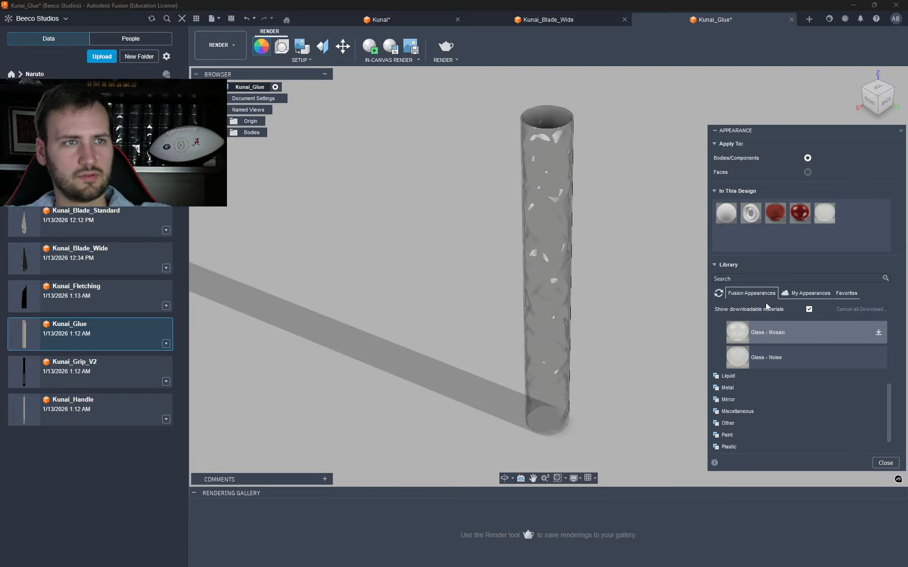
- Delete the red Glass - Frosted Light and Glass - Frosted appearances from the design
scroll(807, 382, up, 2)
scroll(777, 361, down, 1)
scroll(777, 361, up, 1)
right_click(796, 215)
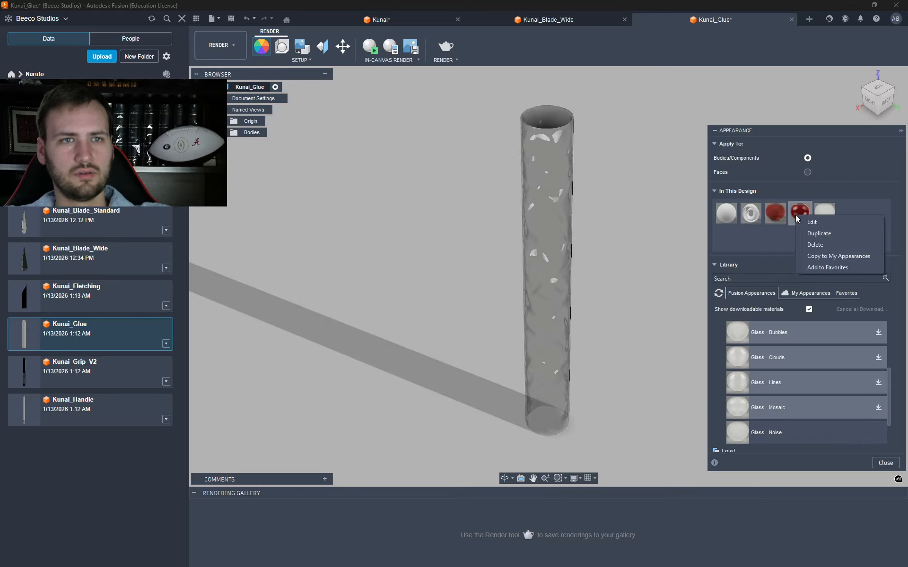
click(825, 245)
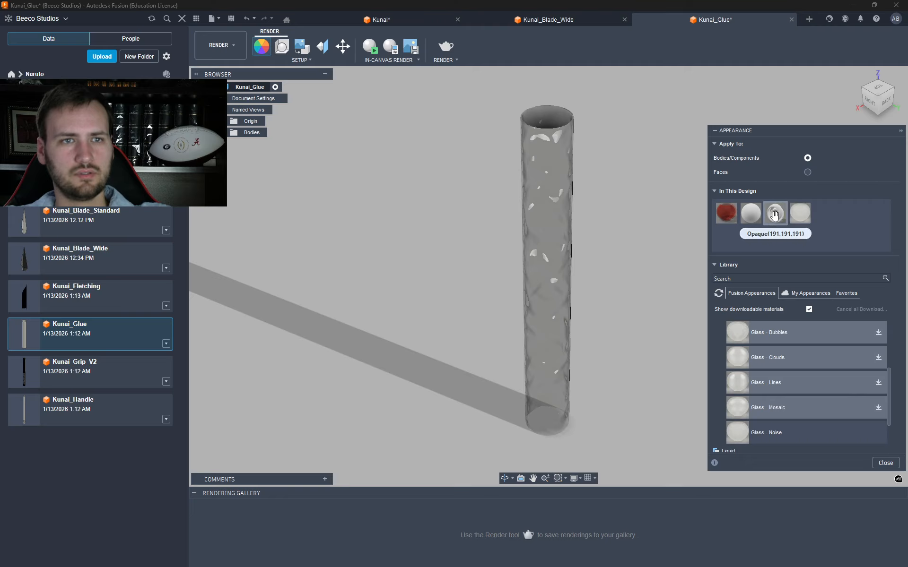
right_click(716, 214)
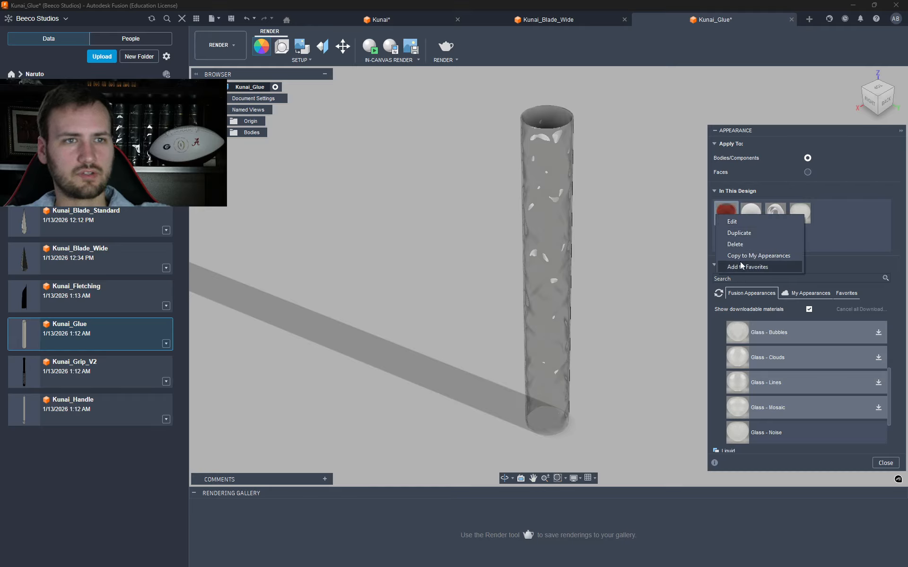
click(745, 245)
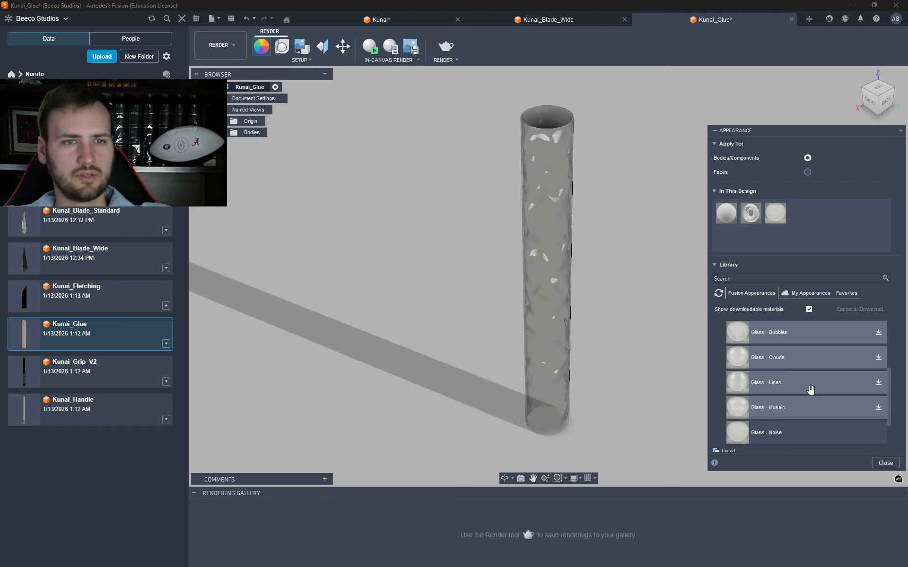
- Download the textured glass appearances Glass - Lines, Glass - Clouds and Glass - Bubbles
click(885, 383)
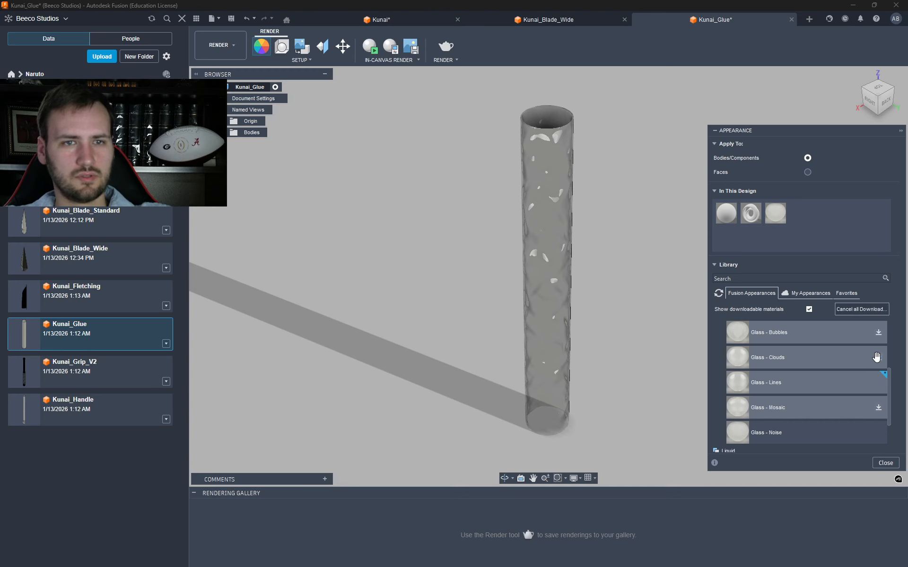
click(879, 357)
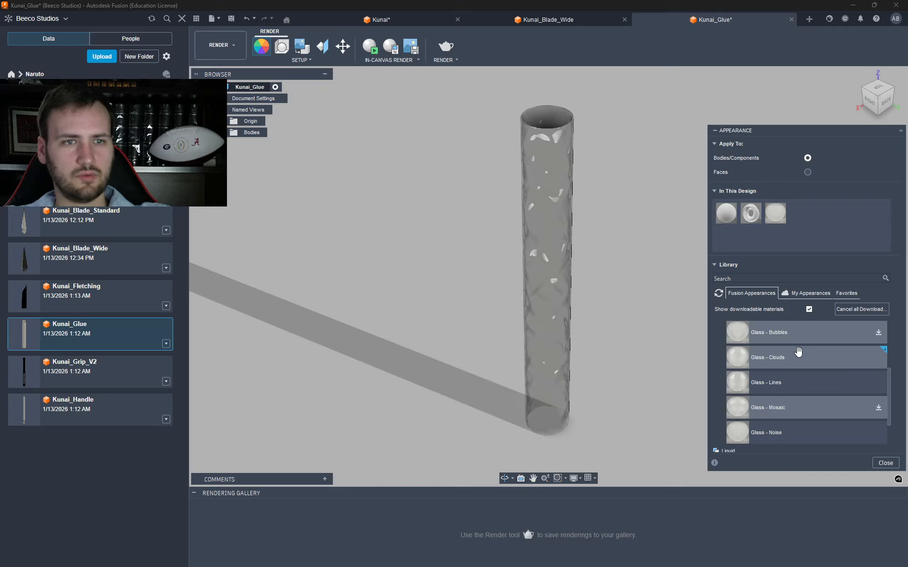
click(878, 332)
- Compare Glass - Bubbles, Glass - Clouds and Glass - Lines on the glue tube, ending with Glass - Clouds applied
drag(766, 336, 551, 298)
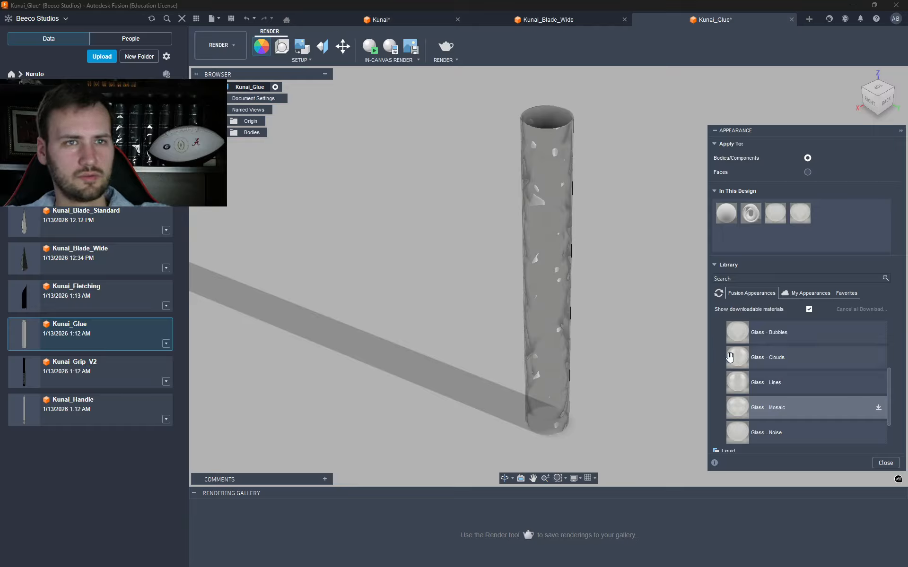
drag(790, 377, 554, 313)
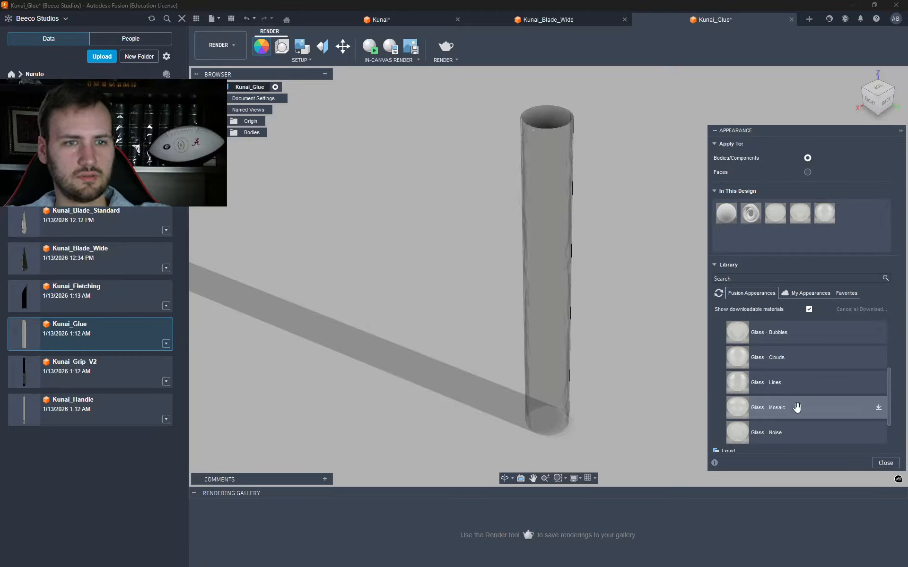
drag(780, 387, 554, 314)
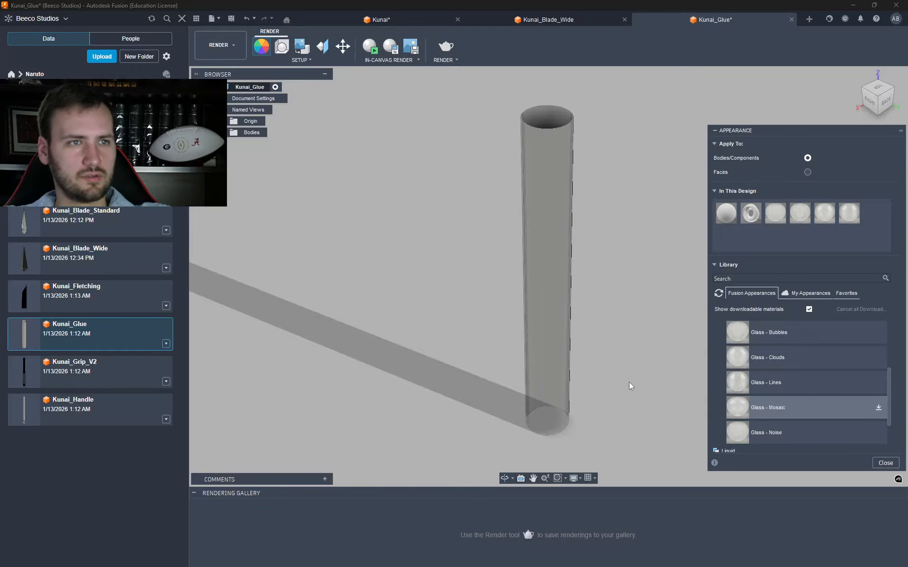
drag(780, 384, 571, 319)
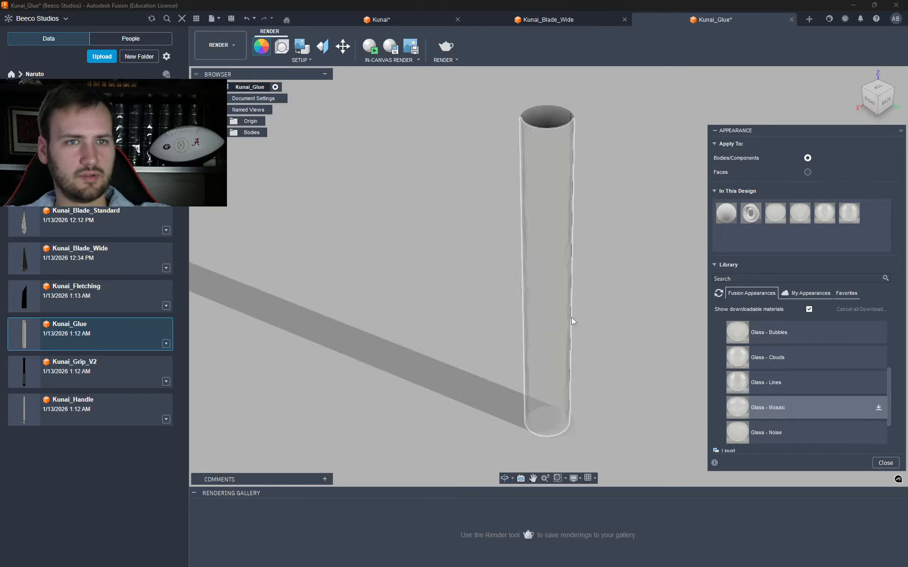
- Delete the unused Glass - Noise, Glass - Bubbles and Glass - Lines appearances from the design
right_click(774, 224)
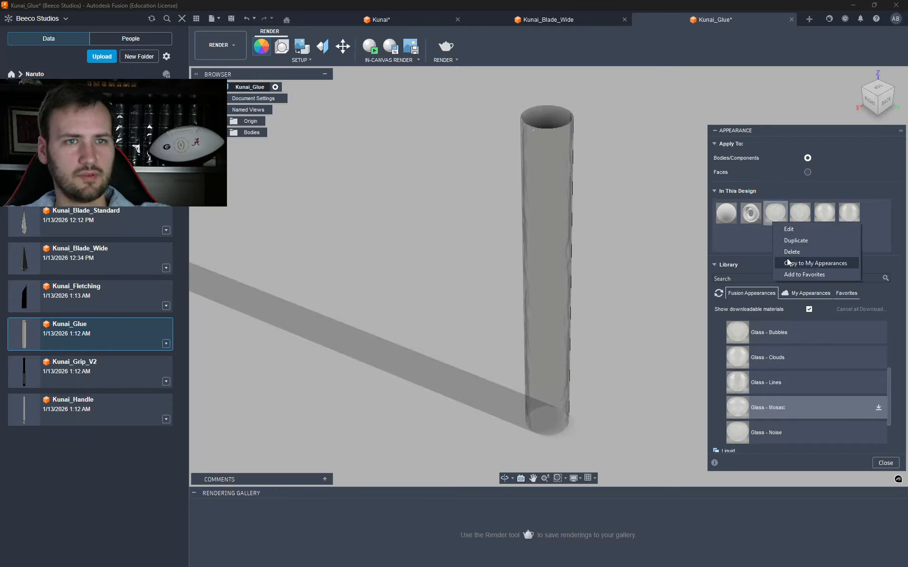
click(799, 252)
right_click(784, 219)
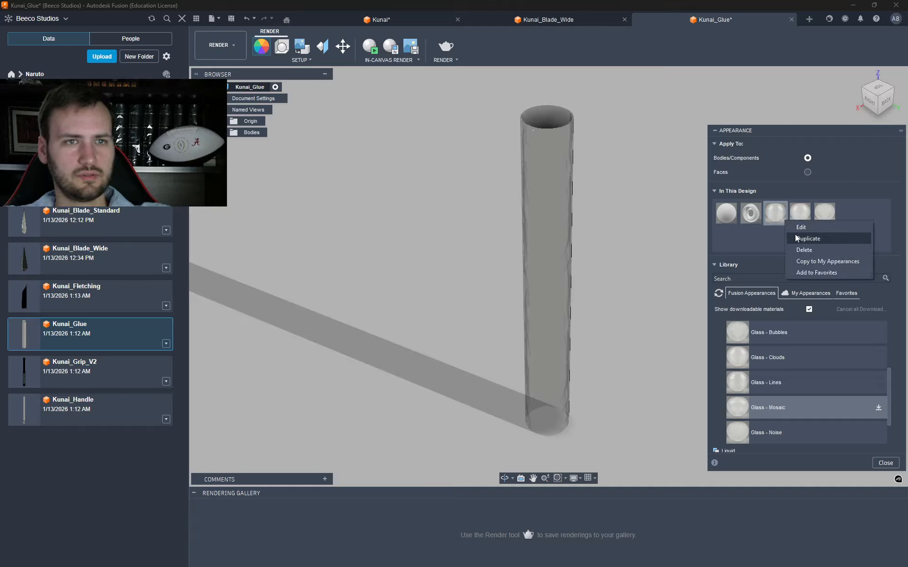
click(802, 248)
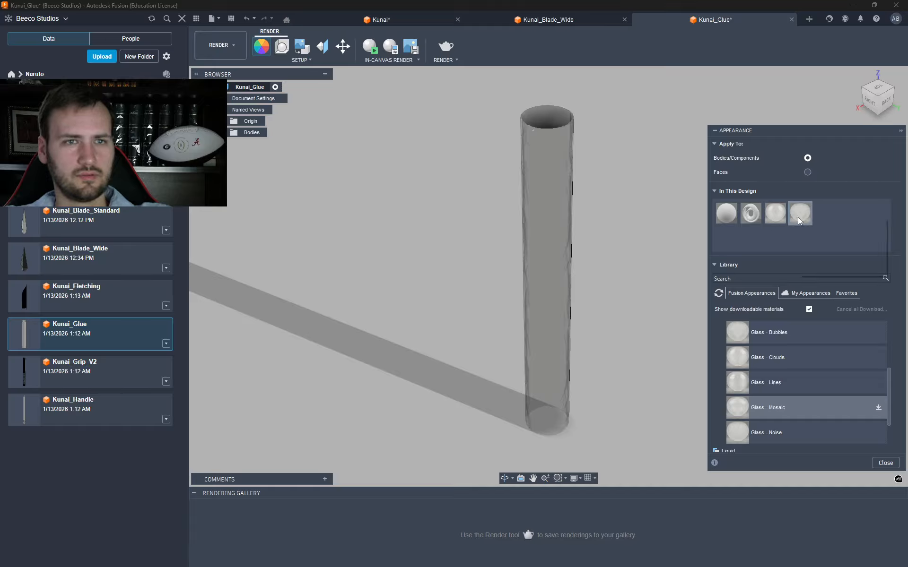
right_click(799, 216)
click(812, 249)
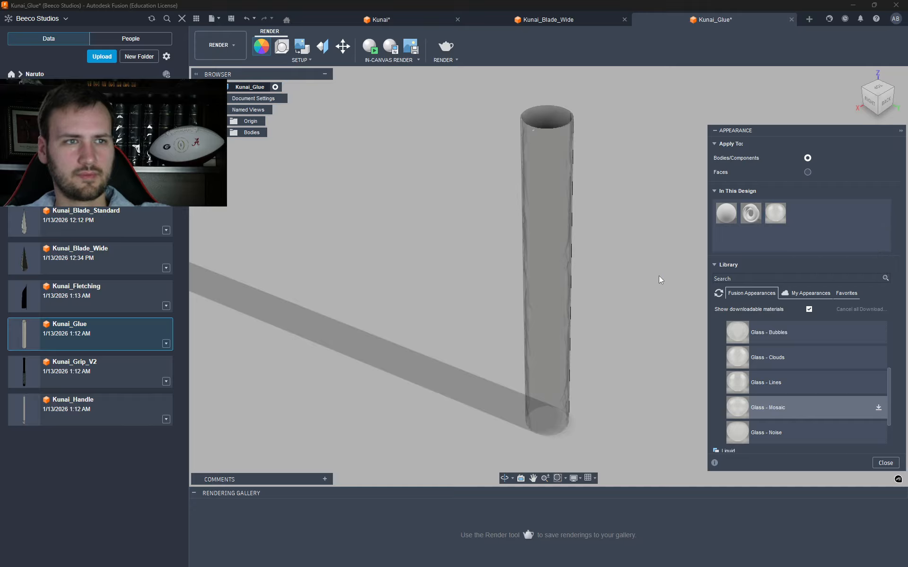
- Set the color of the design's Glass - Clouds appearance to RGB 255, 69, 13
right_click(784, 219)
click(805, 225)
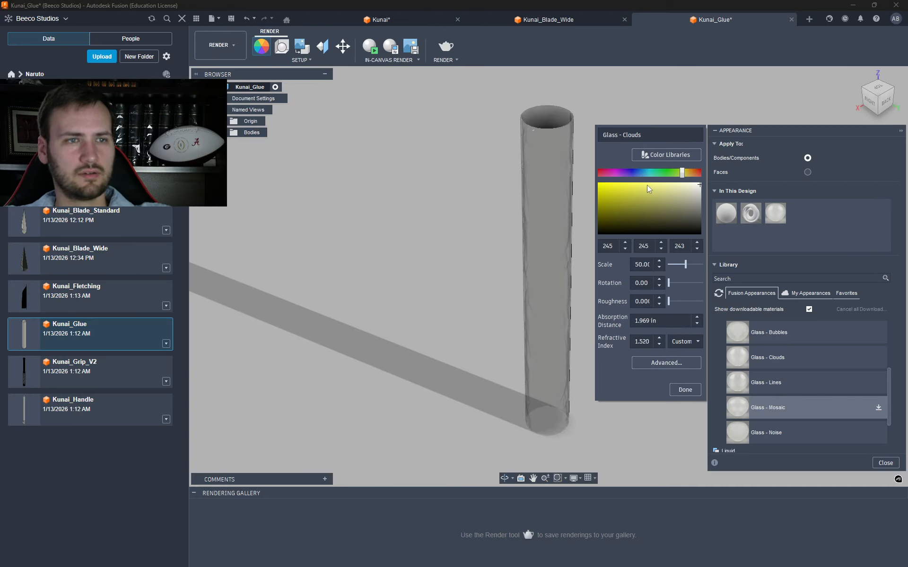
click(691, 173)
drag(691, 173, 603, 173)
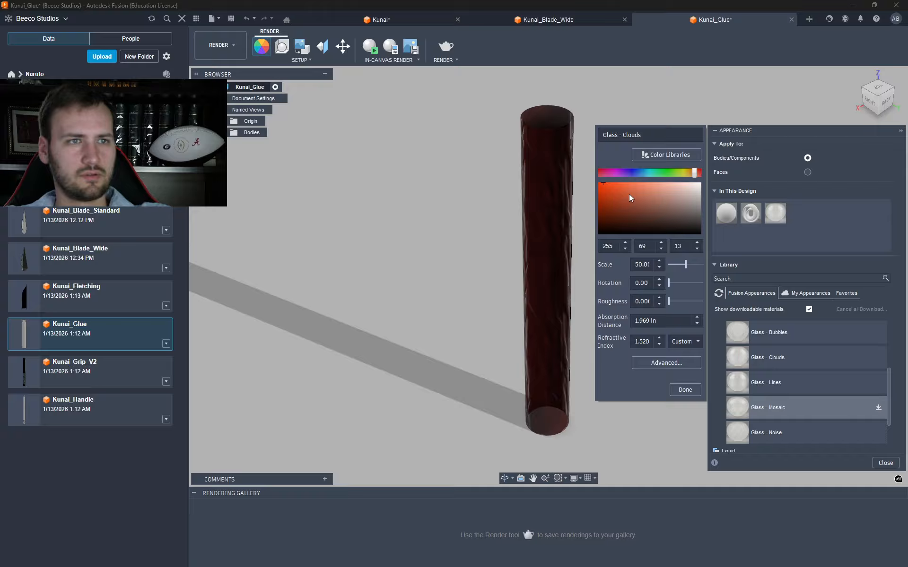
- Try larger and smaller texture scales for Glass - Clouds and set the scale to 45
click(659, 267)
click(659, 266)
click(659, 267)
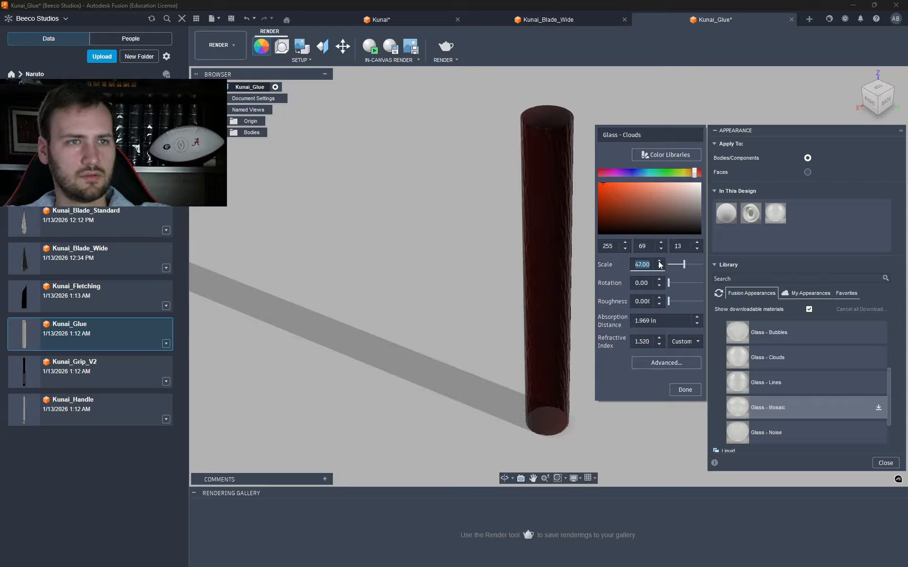
click(659, 263)
click(659, 263)
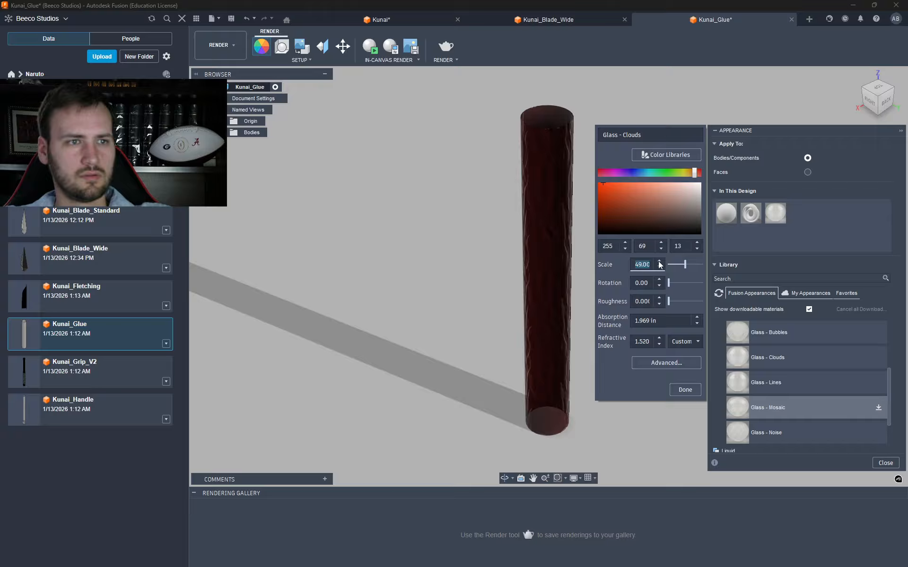
click(659, 262)
click(659, 262)
click(659, 263)
click(659, 263)
click(659, 263)
click(660, 268)
click(660, 269)
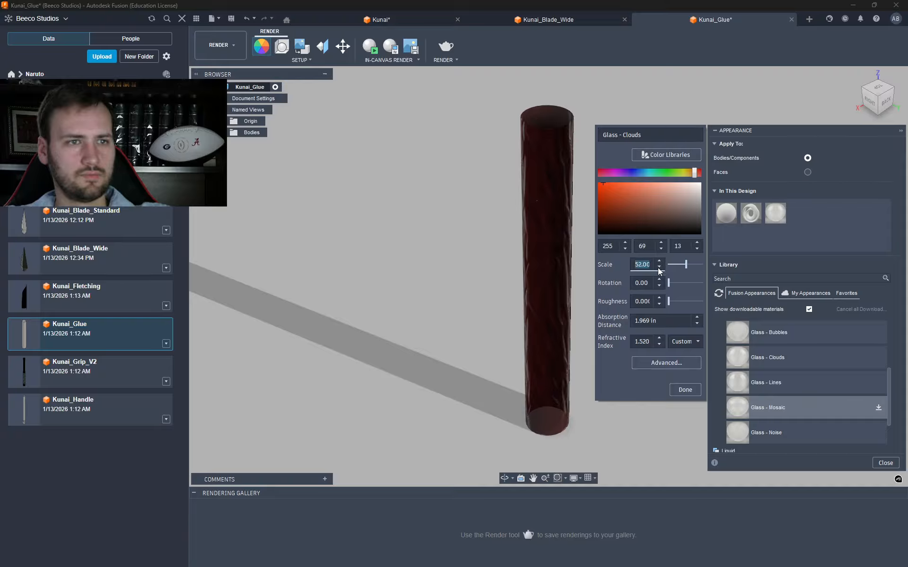
click(659, 268)
click(660, 269)
click(659, 269)
click(660, 269)
click(659, 269)
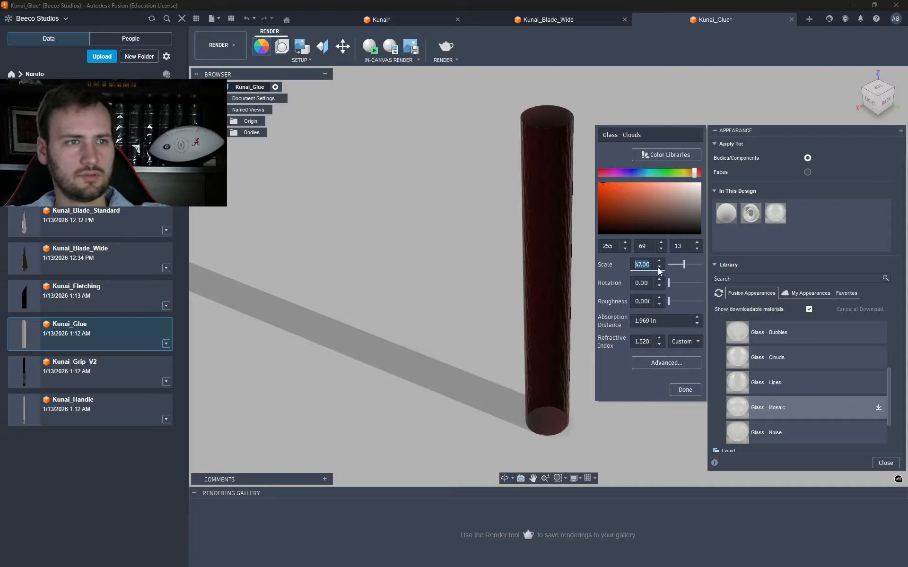
click(659, 268)
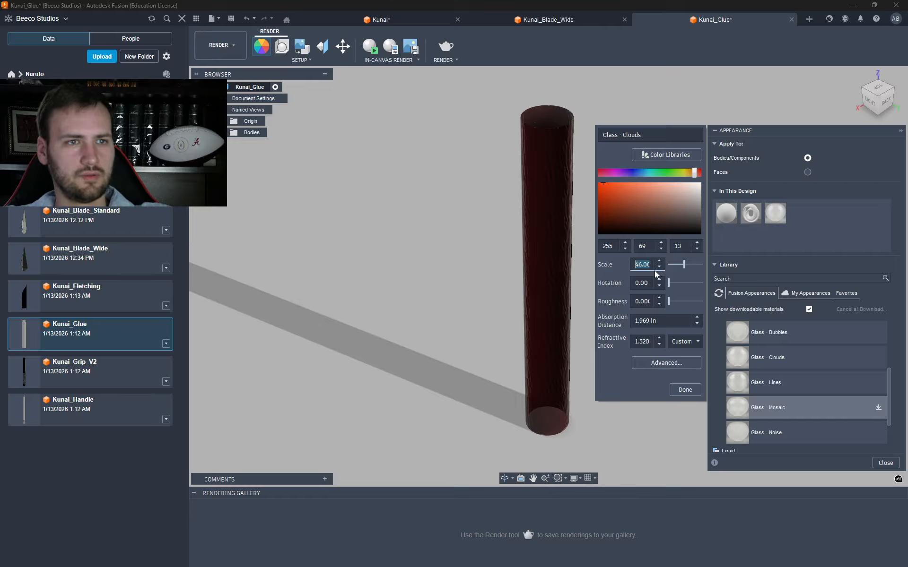
click(659, 269)
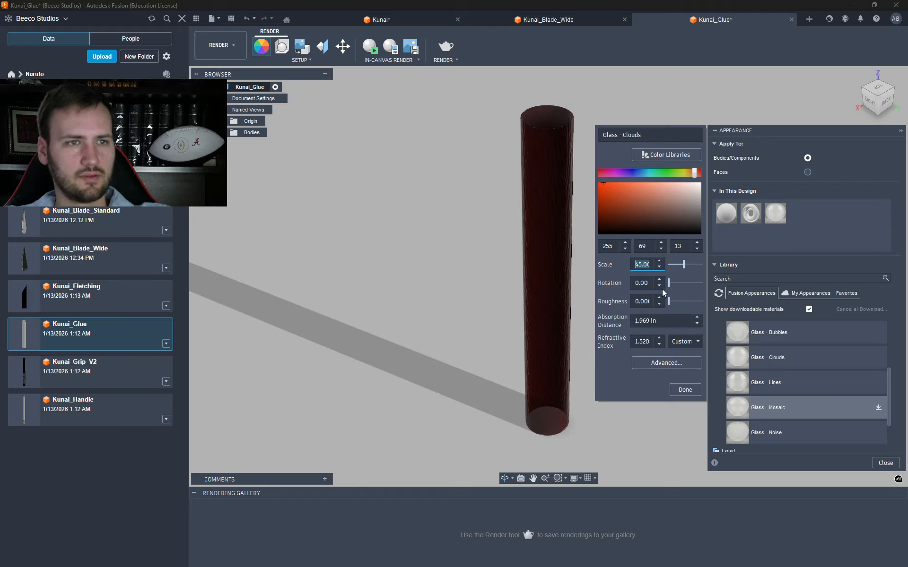
- Try a texture rotation of 9 for Glass - Clouds and return it to 0
click(660, 280)
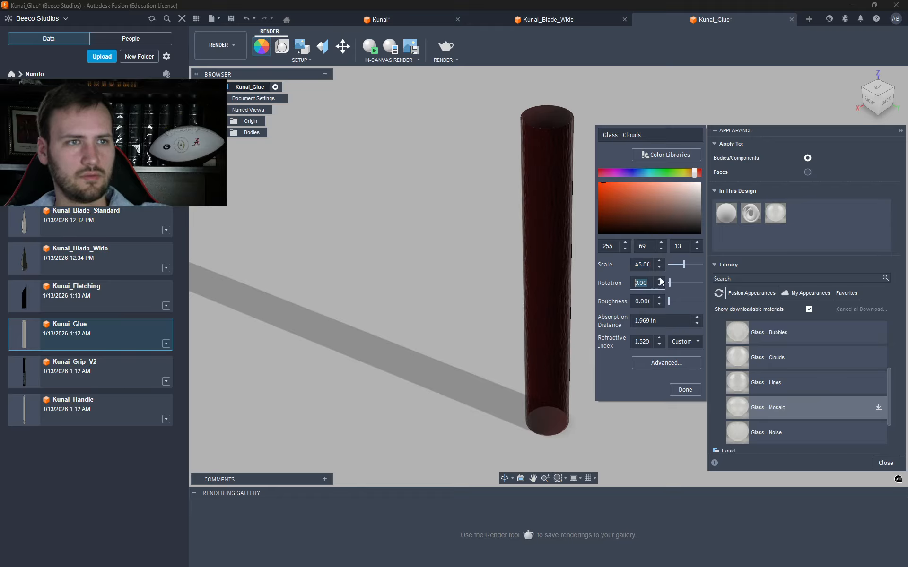
click(660, 286)
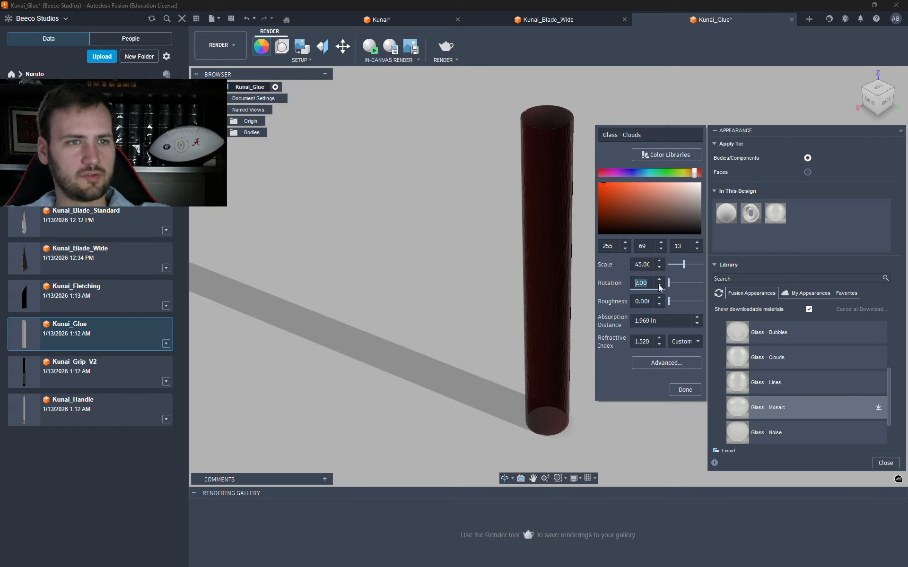
click(659, 286)
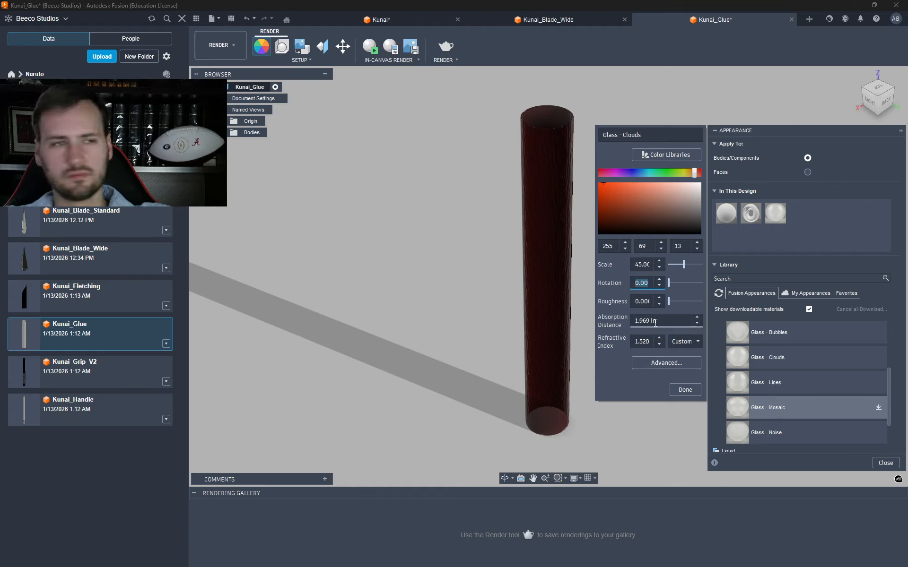
- Set the absorption distance of Glass - Clouds to 1.569 in
click(697, 318)
click(696, 316)
click(696, 316)
click(699, 322)
click(700, 322)
click(699, 322)
click(699, 322)
click(699, 322)
click(699, 322)
click(700, 322)
click(699, 322)
click(700, 322)
click(699, 322)
click(699, 322)
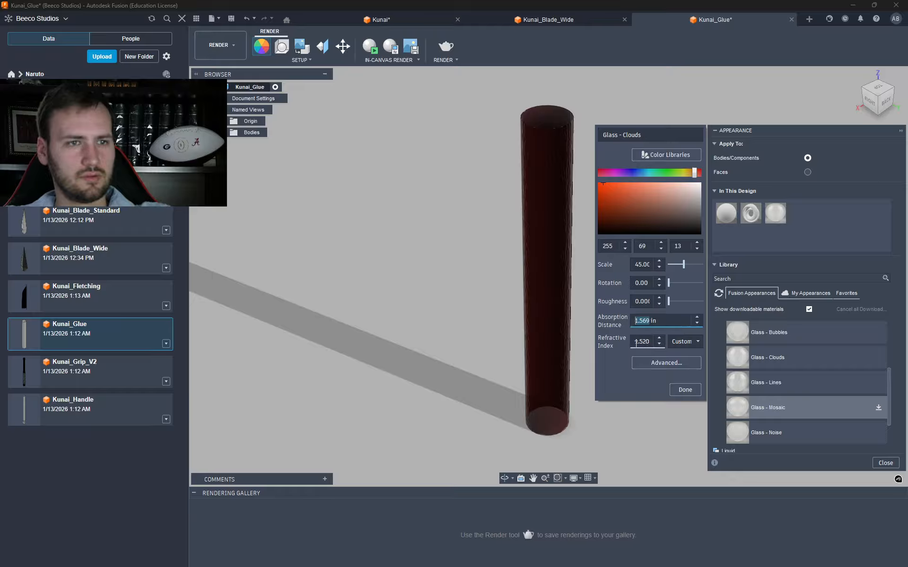
- Set the refractive index of Glass - Clouds to 1.55 and check its advanced material parameters
click(660, 338)
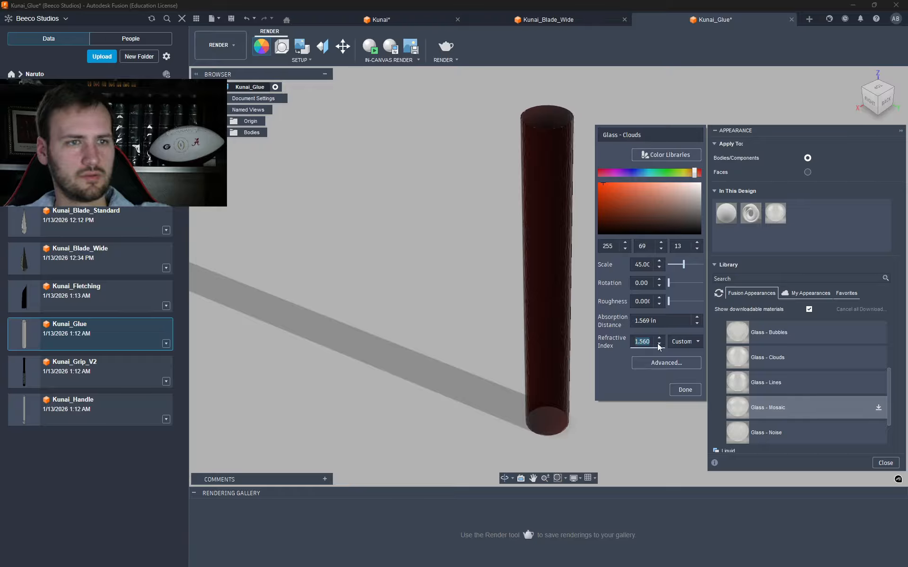
click(653, 365)
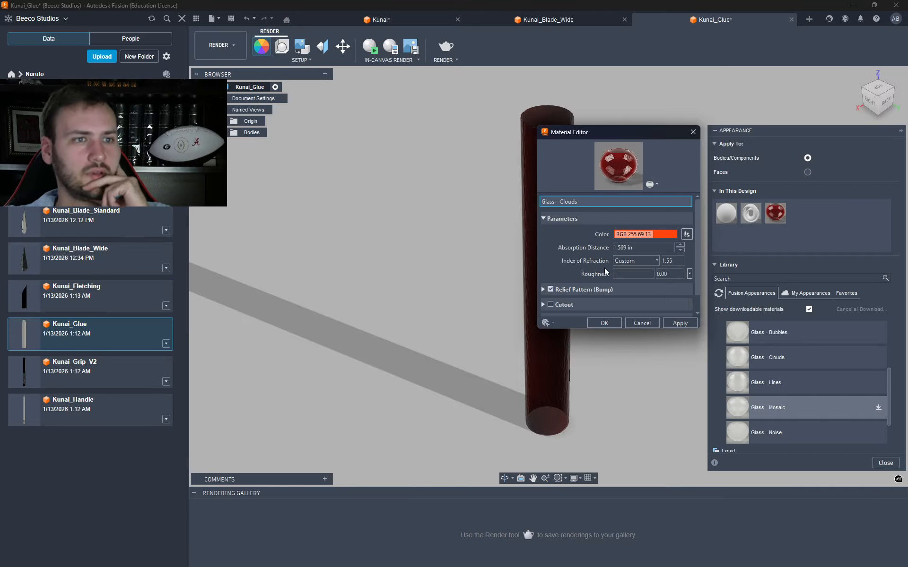
scroll(610, 283, down, 1)
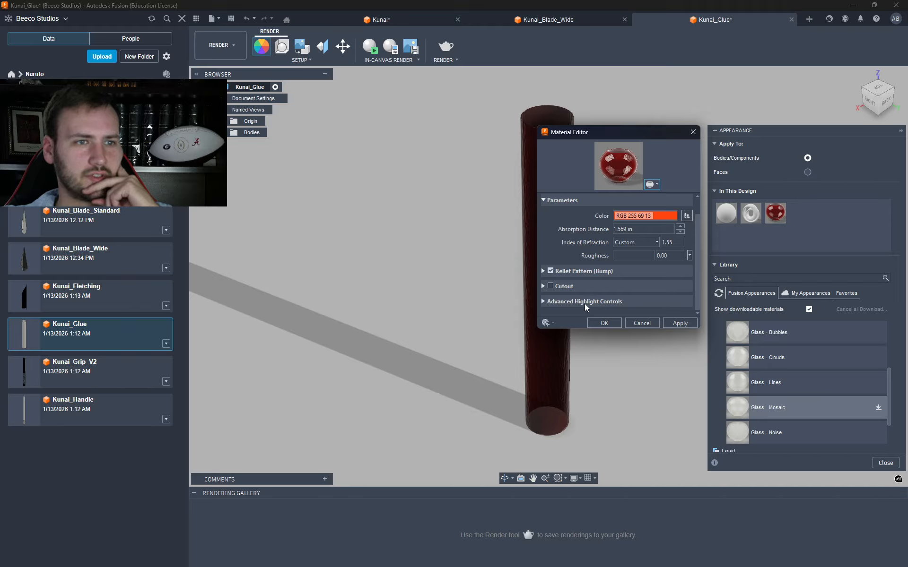
scroll(584, 303, up, 1)
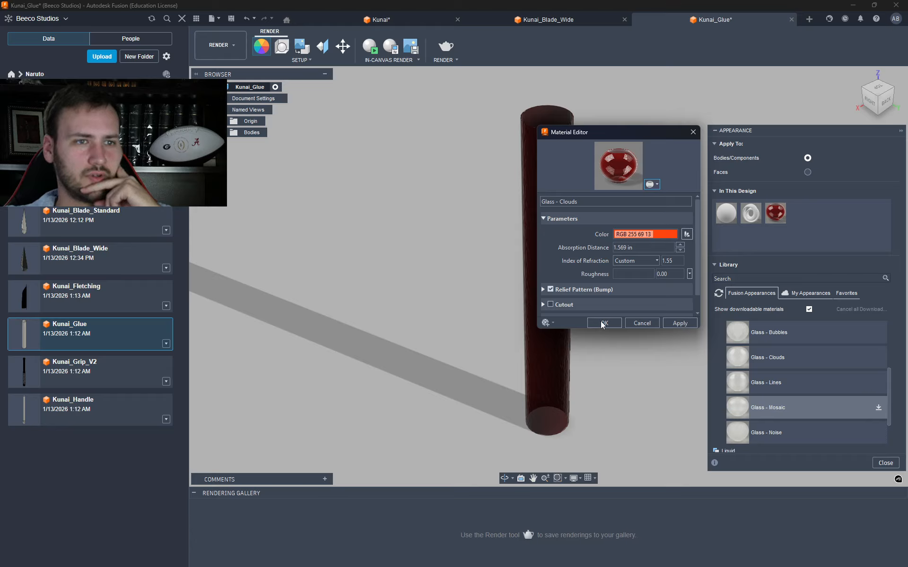
click(647, 326)
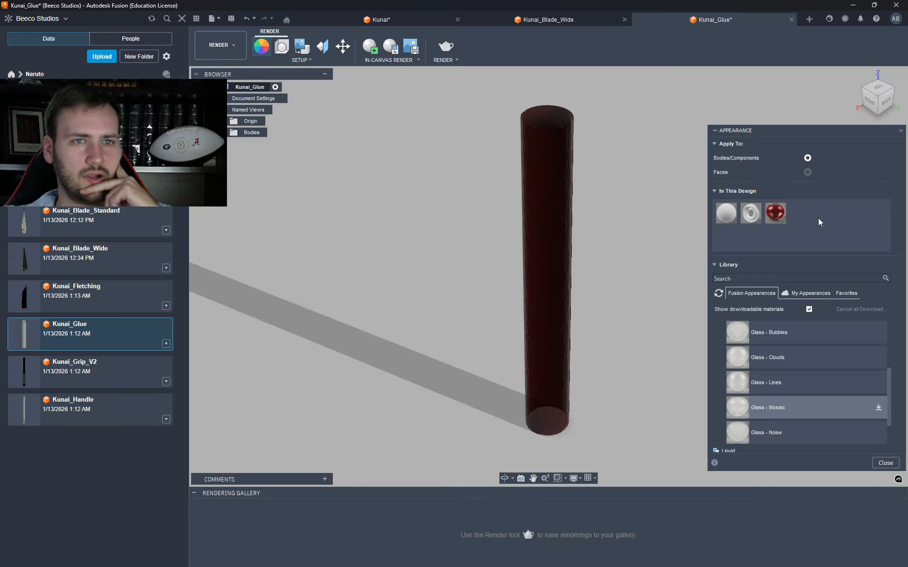
- Save the Kunai_Glue design and update the glue component in the Kunai assembly to the latest version
click(399, 15)
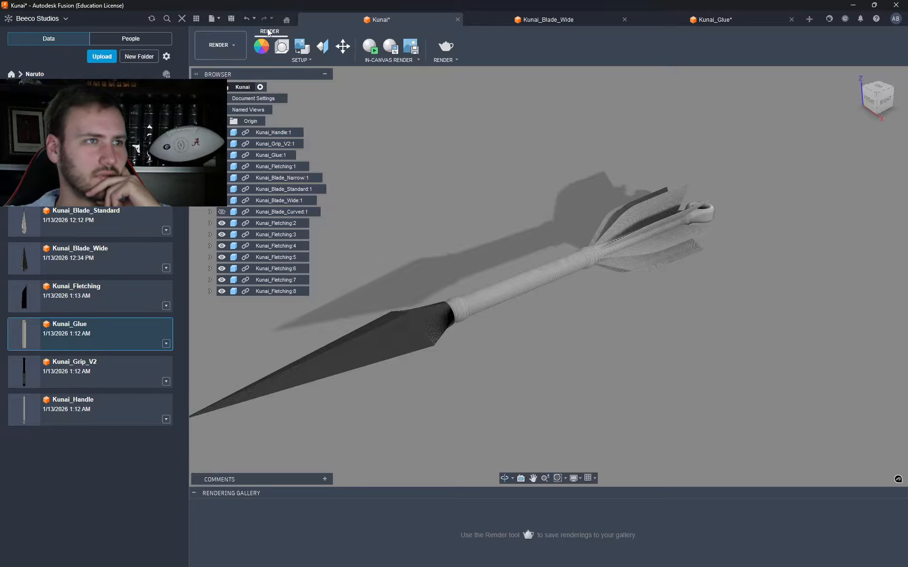
click(705, 21)
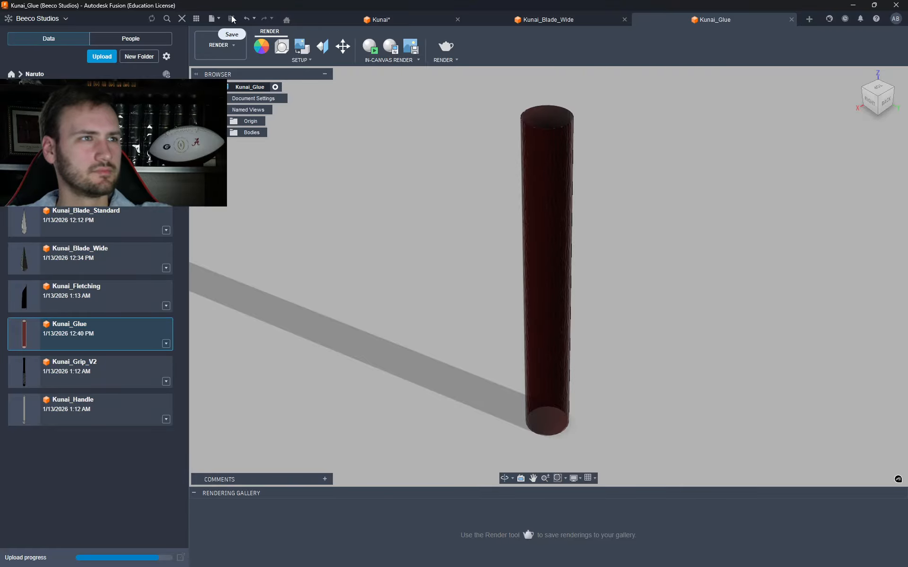
click(416, 18)
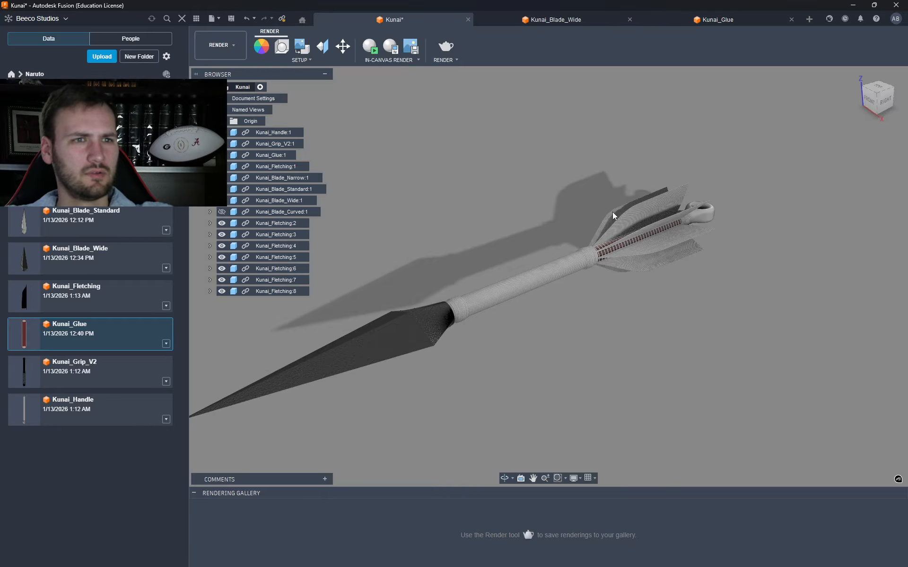
- Examine the updated glue appearance between the fletchings and beside the grip wrap in the Kunai assembly
scroll(611, 211, up, 6)
scroll(572, 267, up, 5)
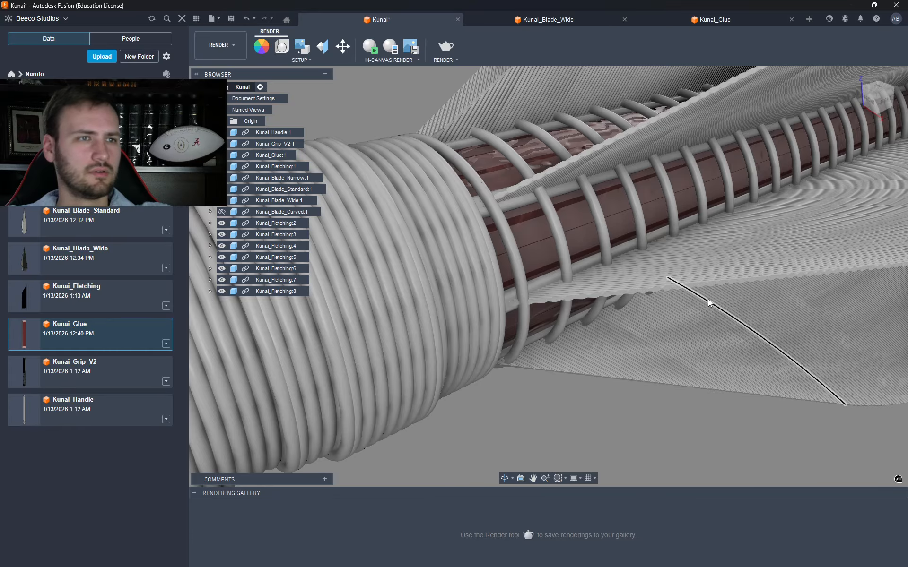
scroll(619, 349, down, 5)
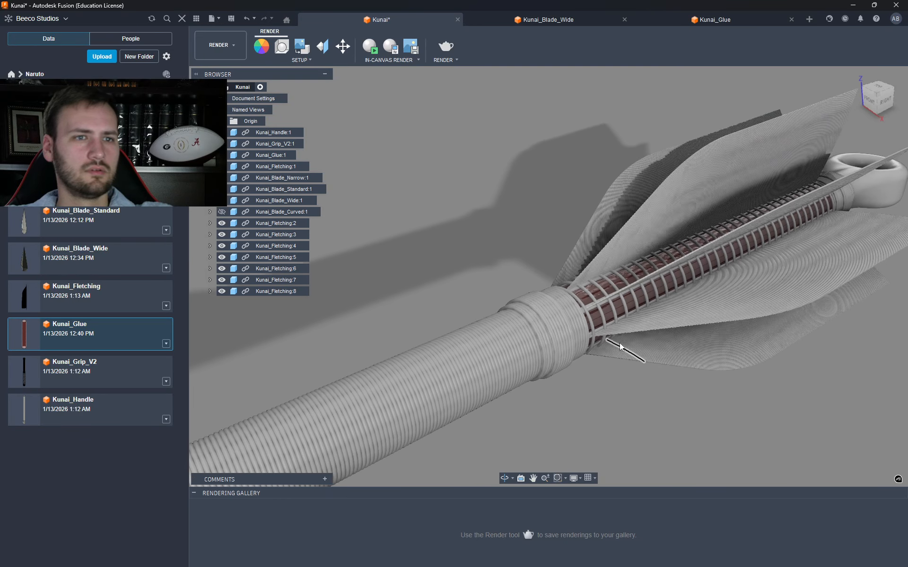
scroll(620, 349, down, 3)
scroll(616, 411, up, 2)
scroll(551, 306, up, 2)
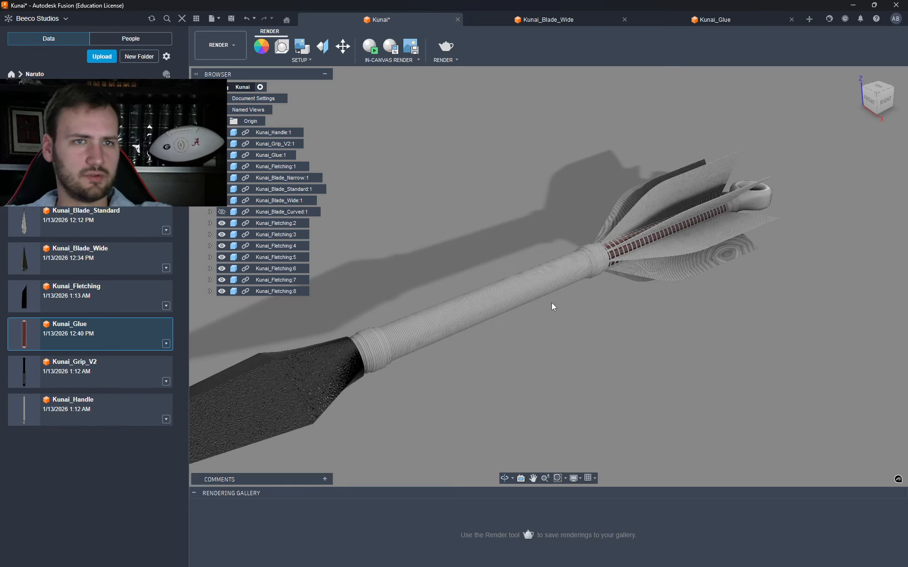
scroll(520, 367, down, 1)
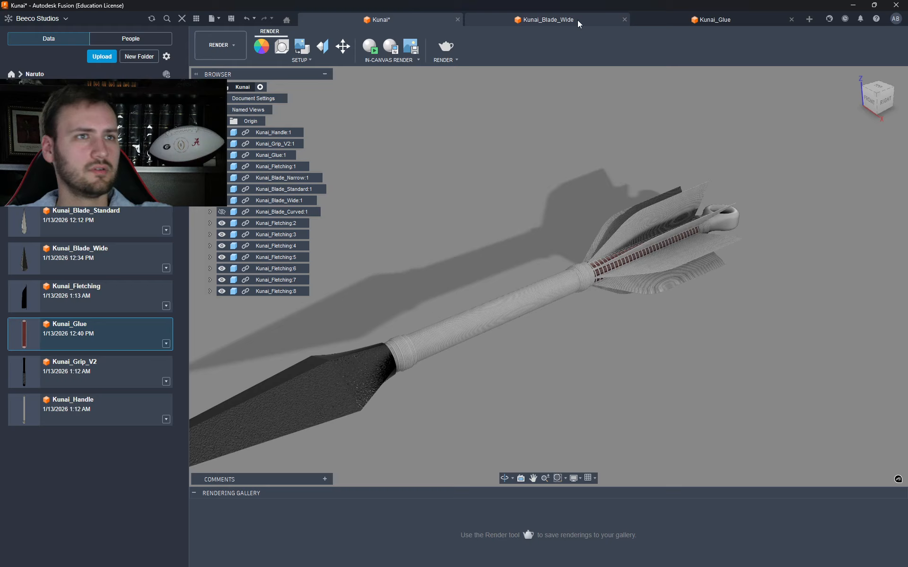
- Close the Kunai_Blade_Wide and Kunai_Glue documents and bring the whole kunai assembly into view
click(623, 19)
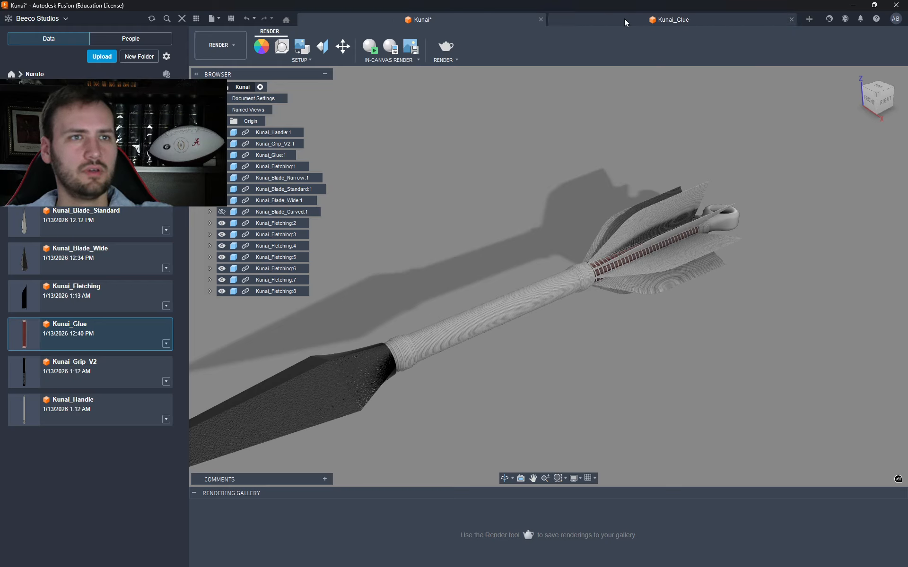
click(791, 19)
middle_drag(405, 399, 555, 238)
scroll(602, 232, down, 2)
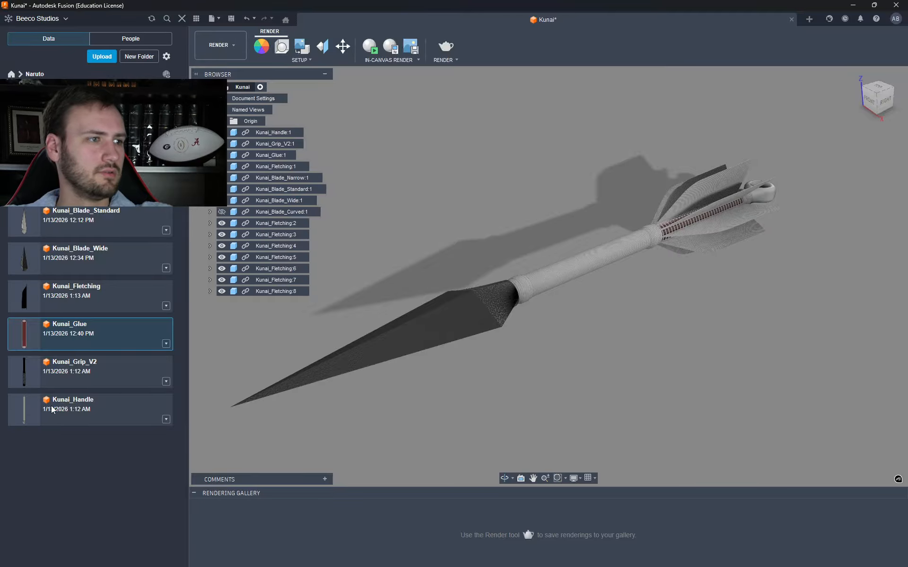
- Open the Kunai_Handle design, switch it to the Render workspace and start the Appearance command
double_click(90, 406)
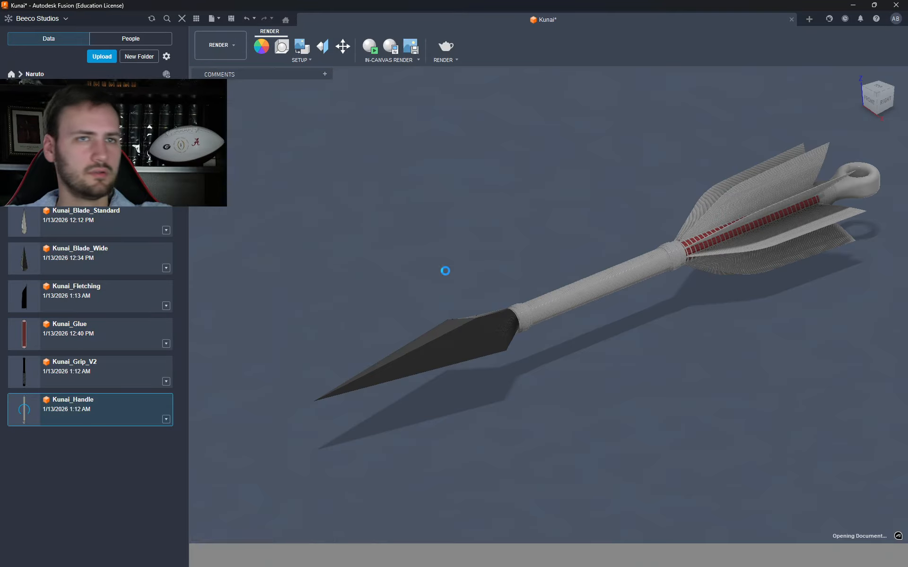
click(220, 46)
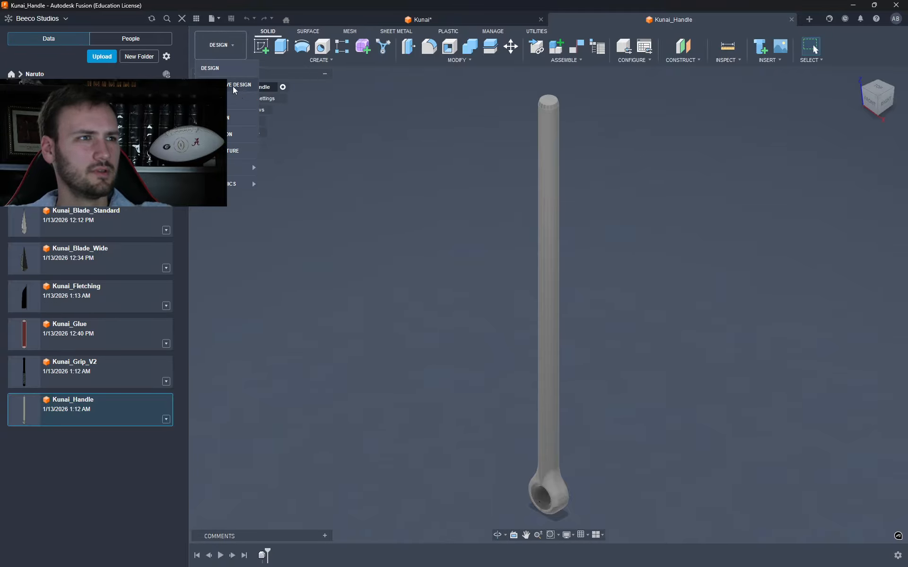
click(227, 103)
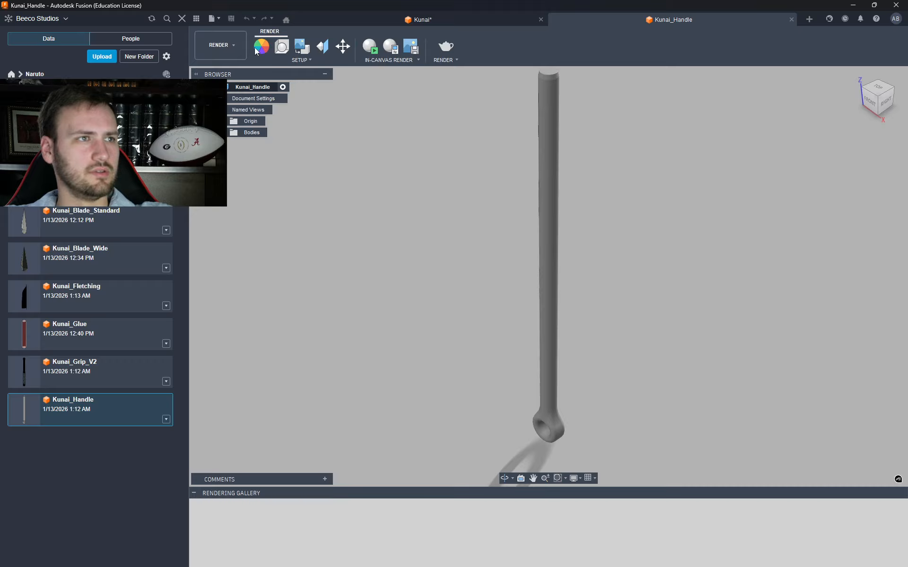
key(a)
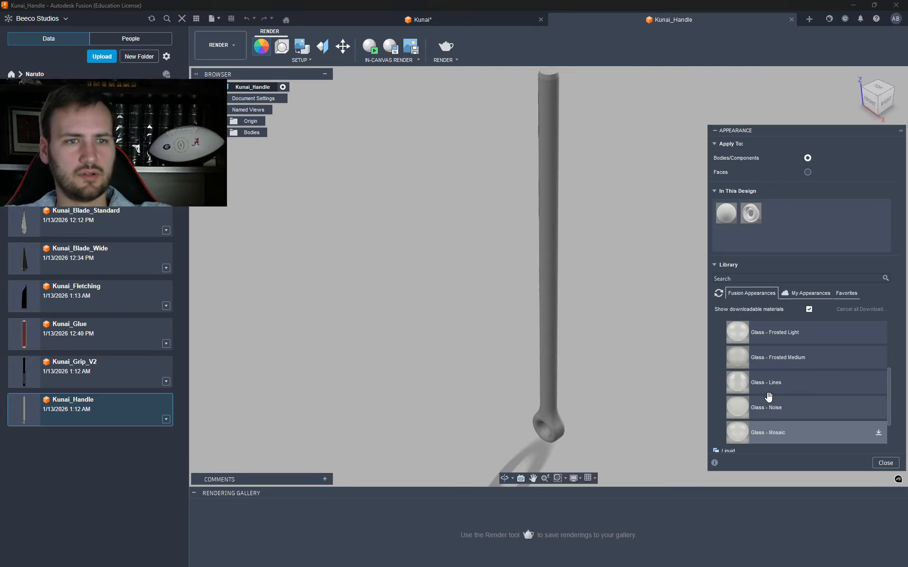
- Collapse the Glass category in the appearance library and expand the Stained group under Wood (Solid)
scroll(758, 327, up, 5)
click(731, 387)
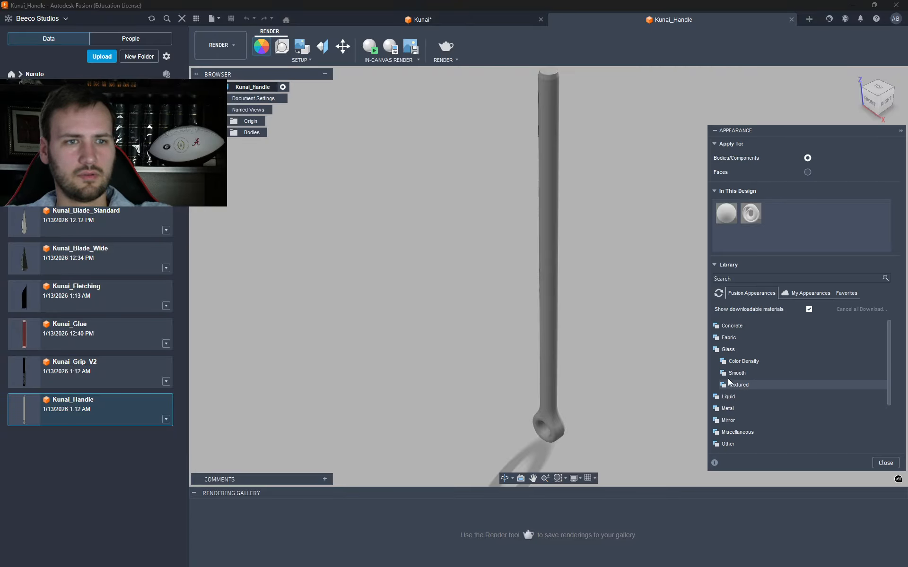
click(730, 351)
scroll(733, 433, down, 3)
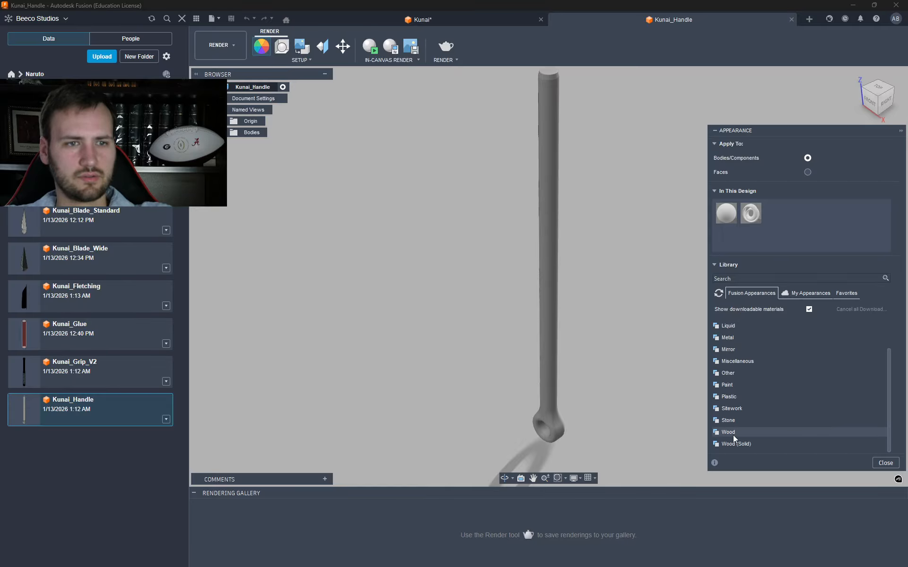
click(744, 445)
scroll(752, 416, down, 4)
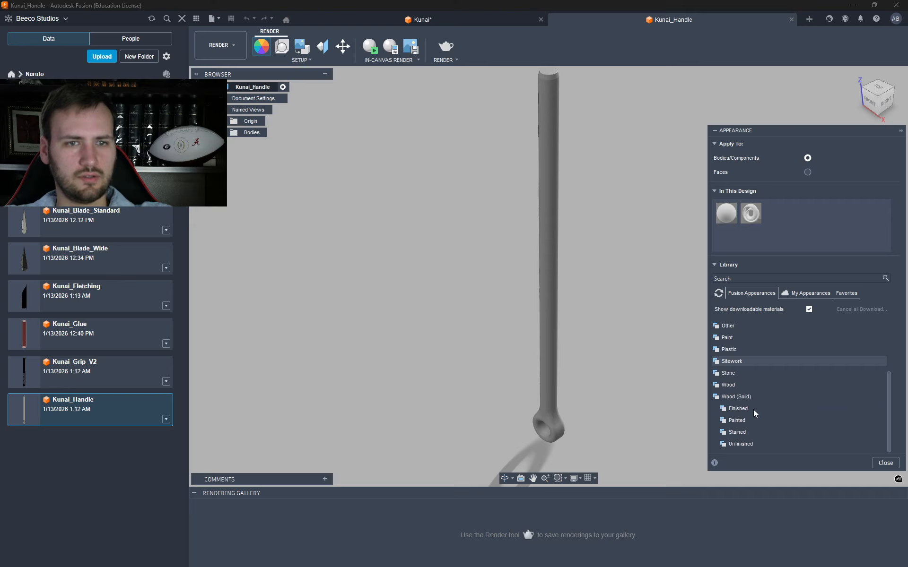
click(759, 433)
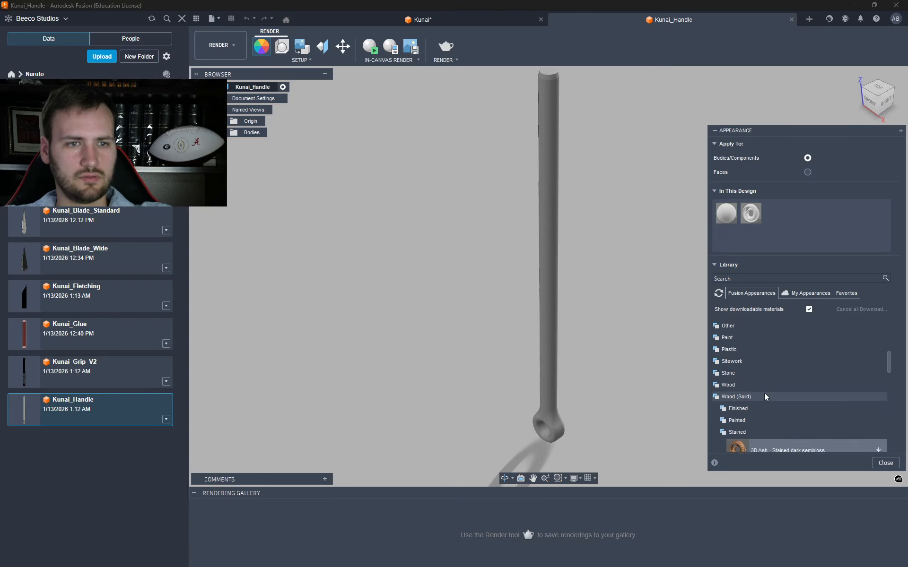
- Browse the stained solid woods and download the 3D Pine - Stained light semigloss appearance
scroll(764, 393, down, 5)
scroll(764, 393, down, 2)
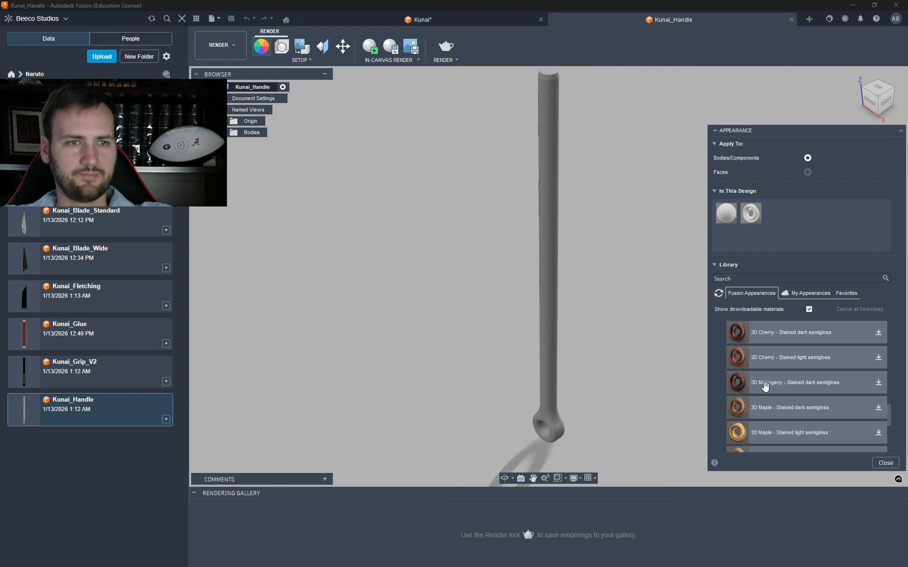
scroll(778, 383, down, 2)
scroll(785, 383, up, 8)
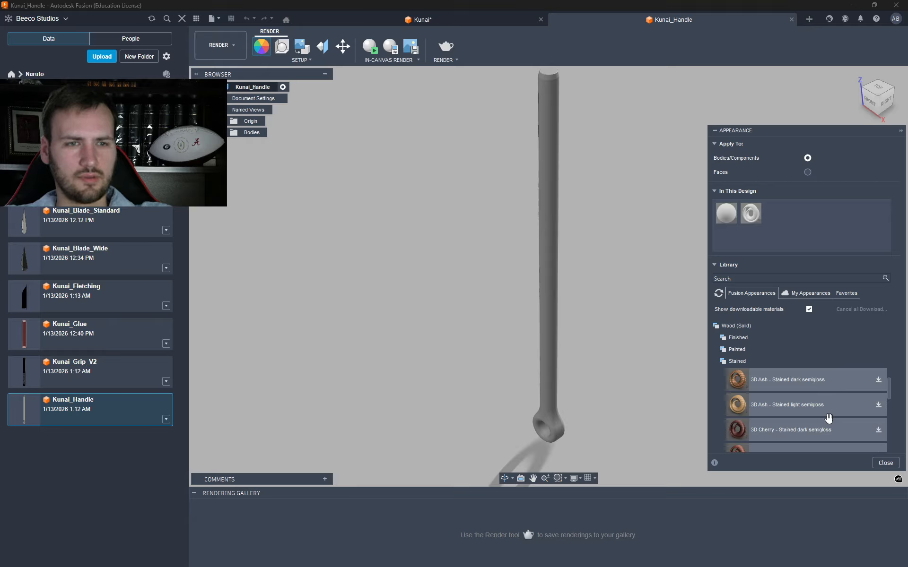
scroll(787, 421, down, 5)
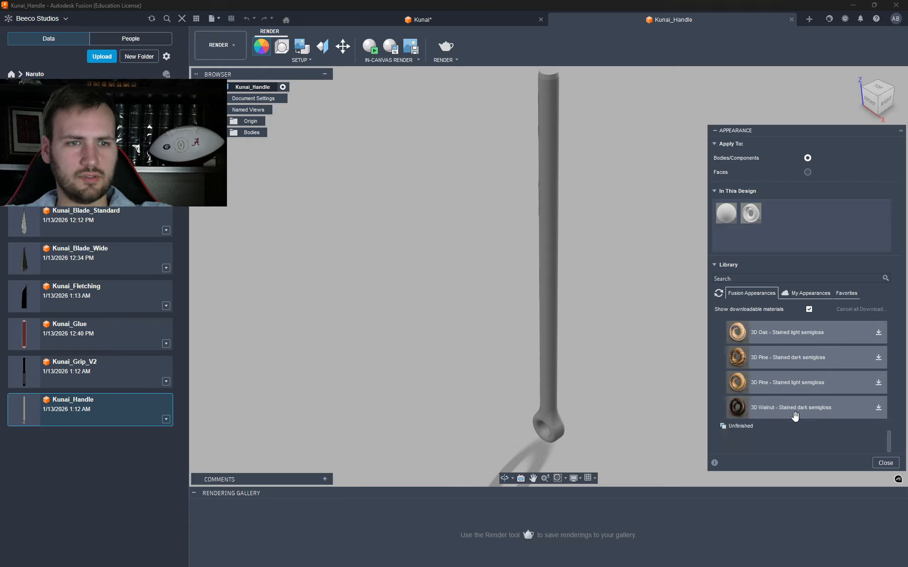
click(878, 382)
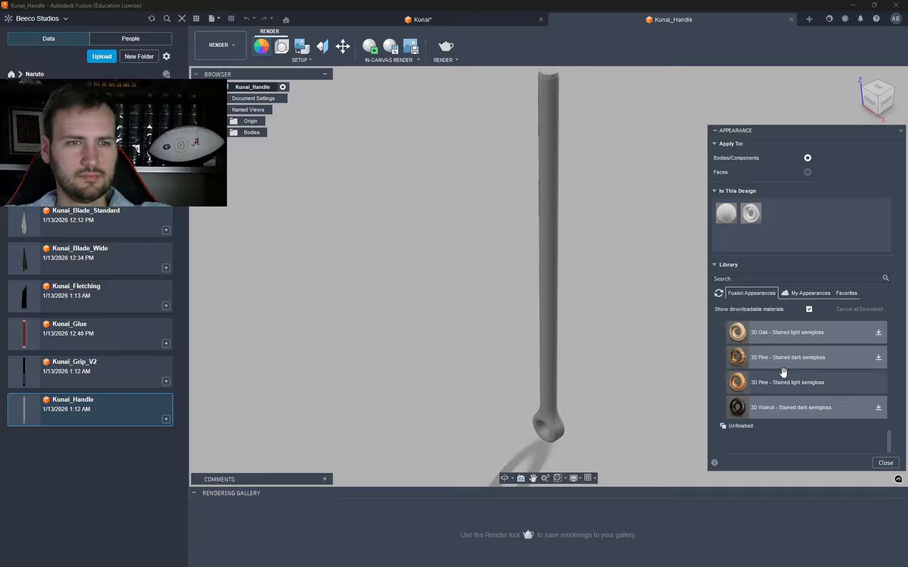
- Download the Stained dark semigloss versions of 3D Oak, 3D Mahogany, 3D Ash and 3D Cherry
scroll(783, 368, up, 3)
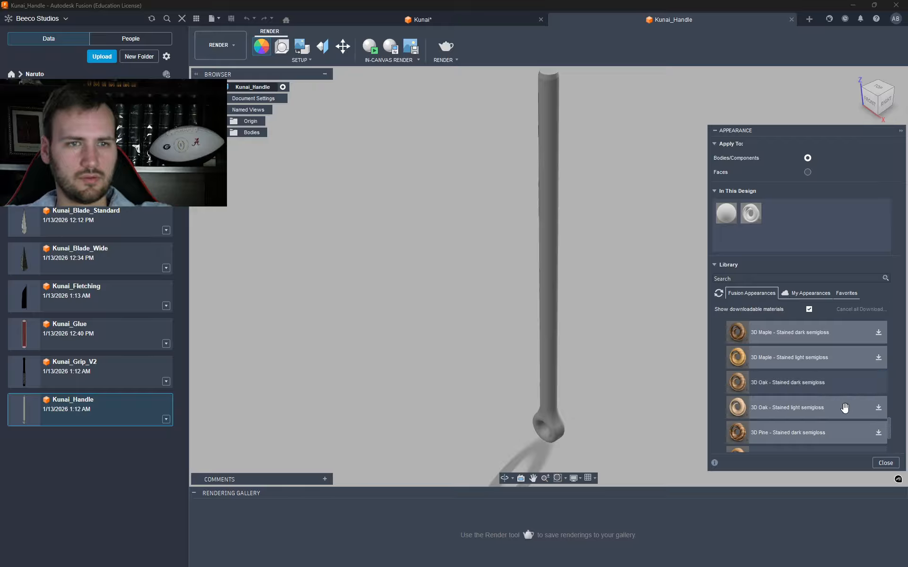
scroll(827, 389, up, 3)
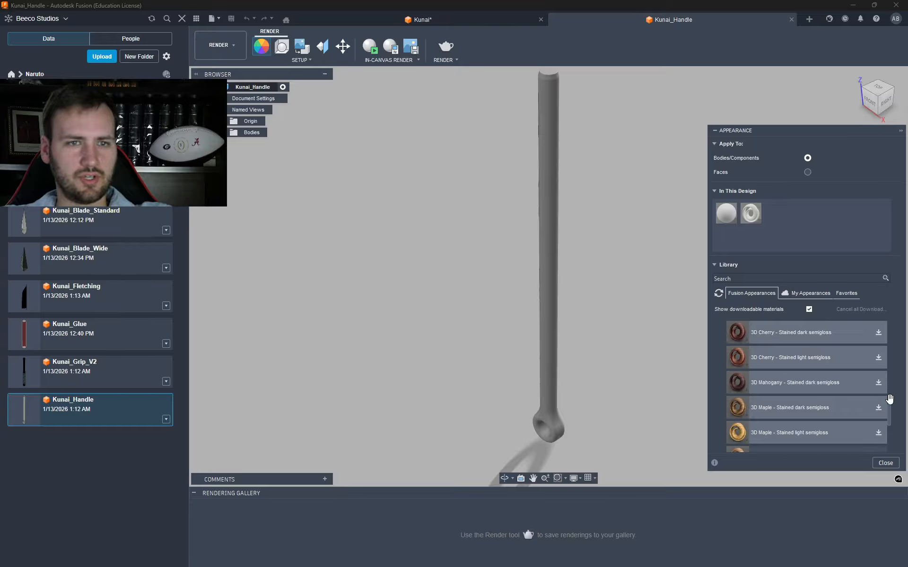
click(878, 382)
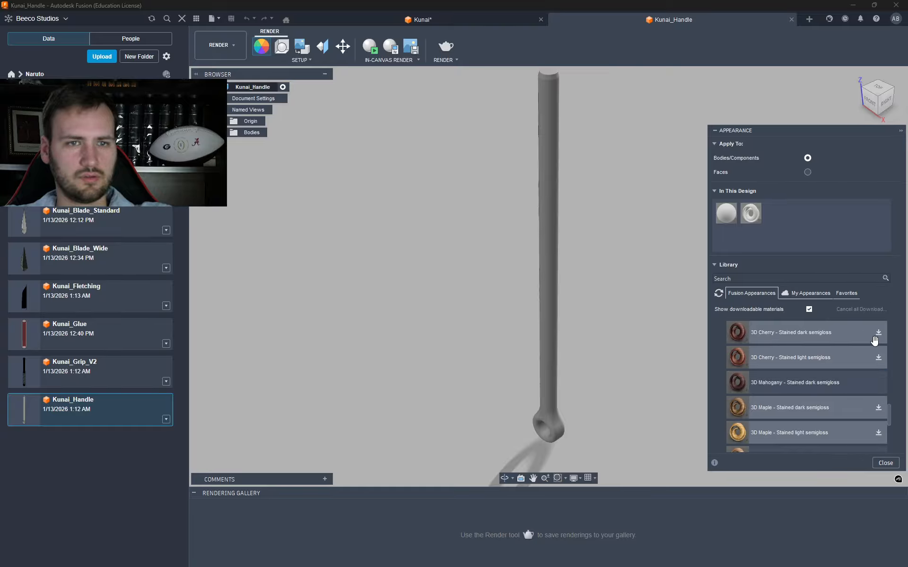
scroll(845, 374, up, 2)
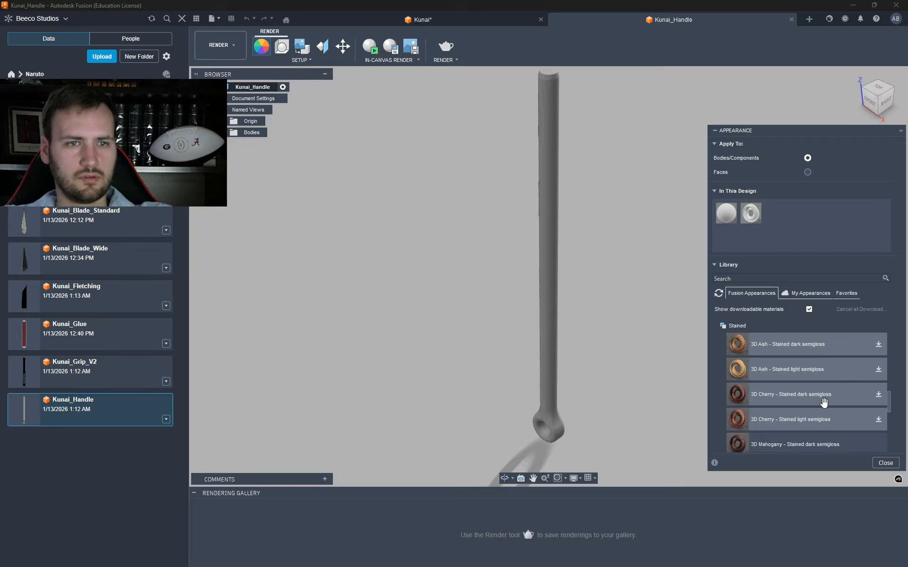
click(879, 345)
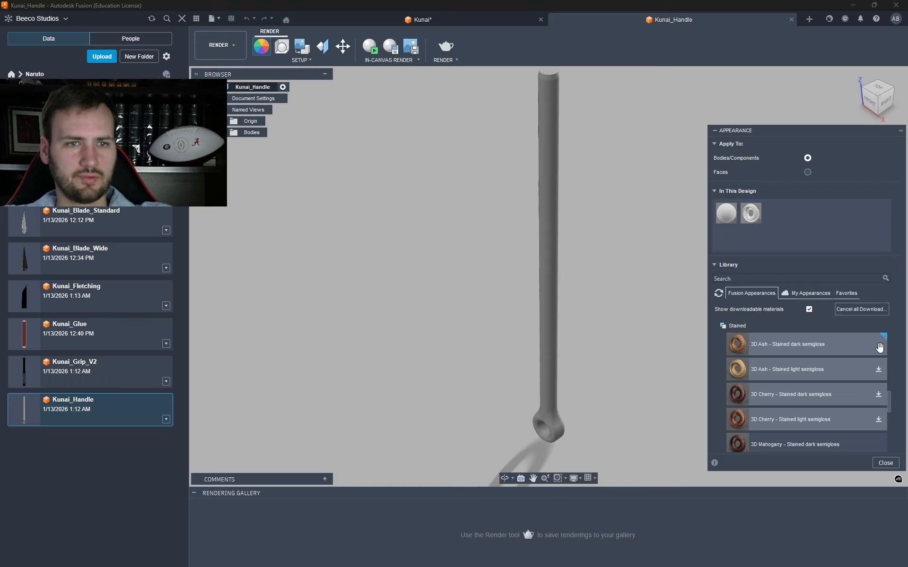
click(877, 395)
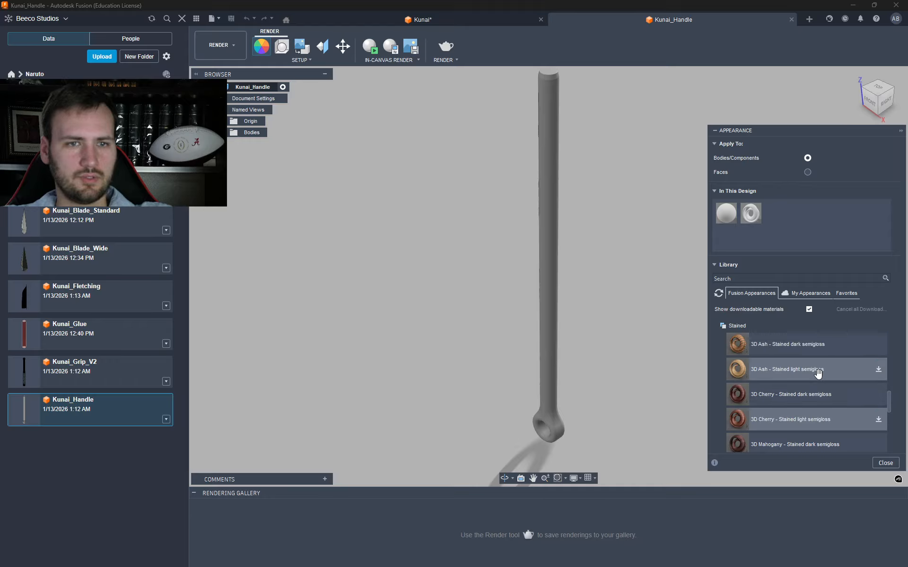
- Try the 3D Ash - Stained dark semigloss appearance on the handle, inspect its grain, and unassign and delete it
drag(818, 349, 665, 183)
drag(764, 137, 681, 251)
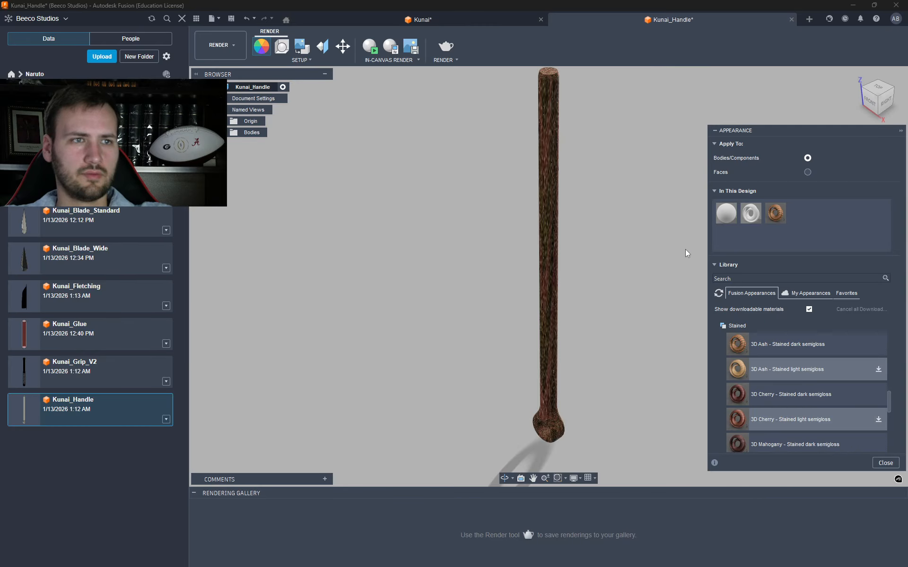
click(894, 90)
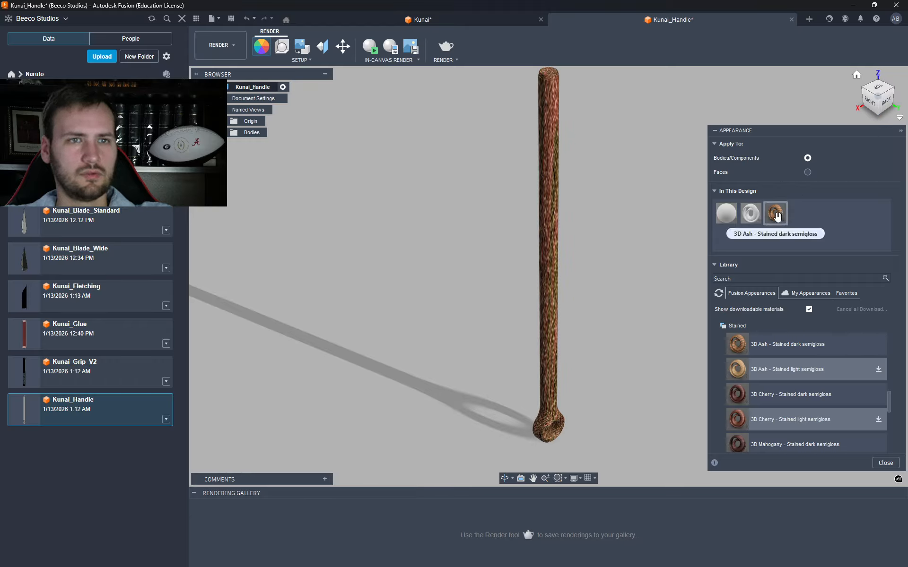
scroll(533, 265, up, 6)
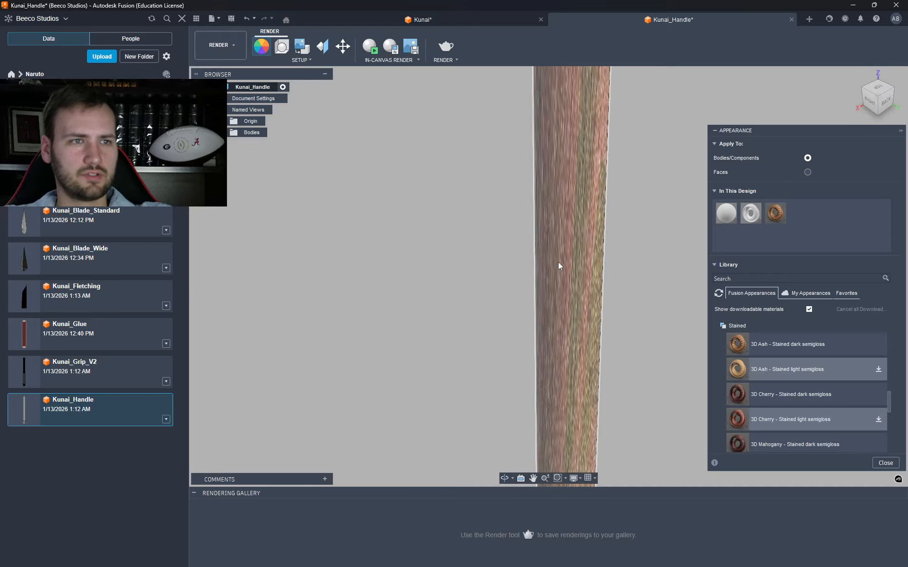
scroll(676, 277, down, 5)
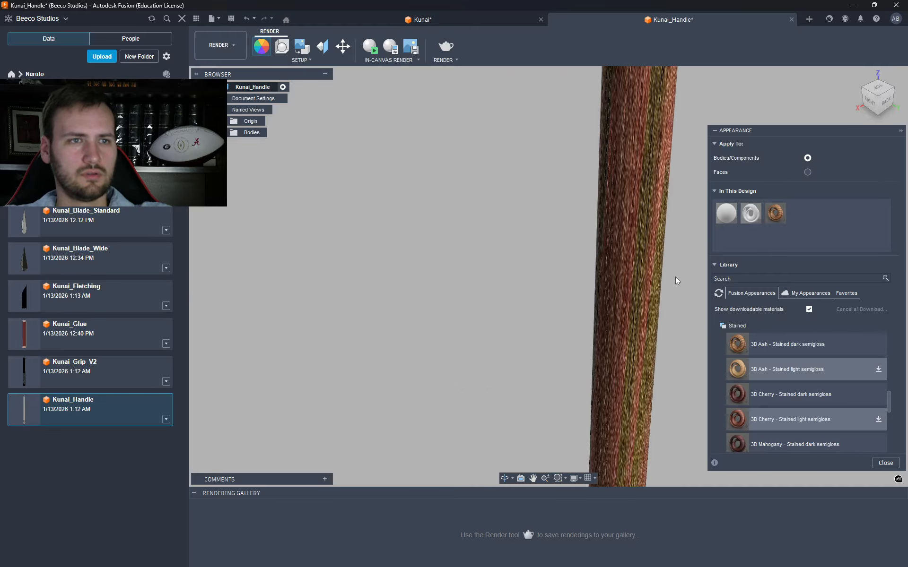
middle_drag(695, 318, 482, 295)
right_click(775, 215)
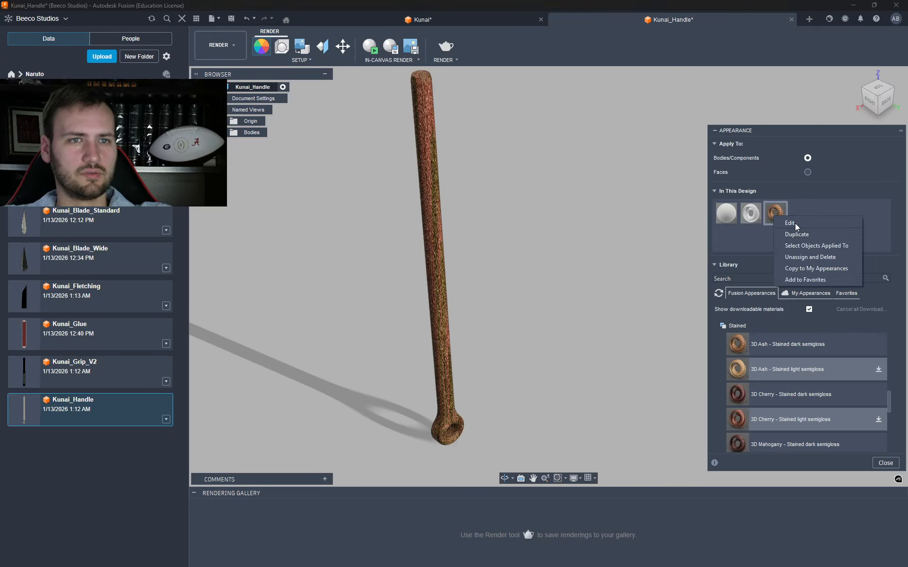
click(805, 257)
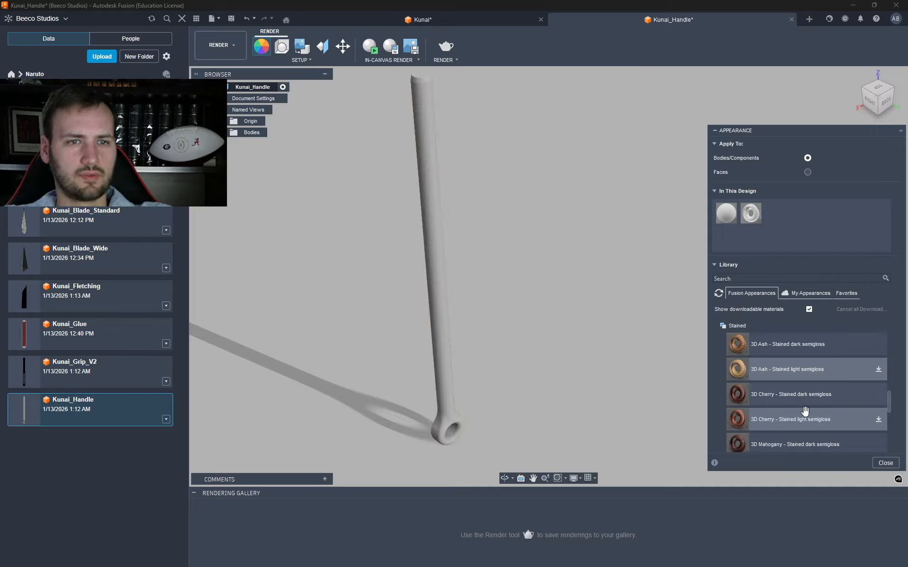
- Add 3D Cherry - Stained dark semigloss and 3D Oak - Stained dark semigloss to the appearances in the handle design
drag(804, 399, 825, 211)
scroll(825, 440, down, 2)
scroll(826, 440, down, 2)
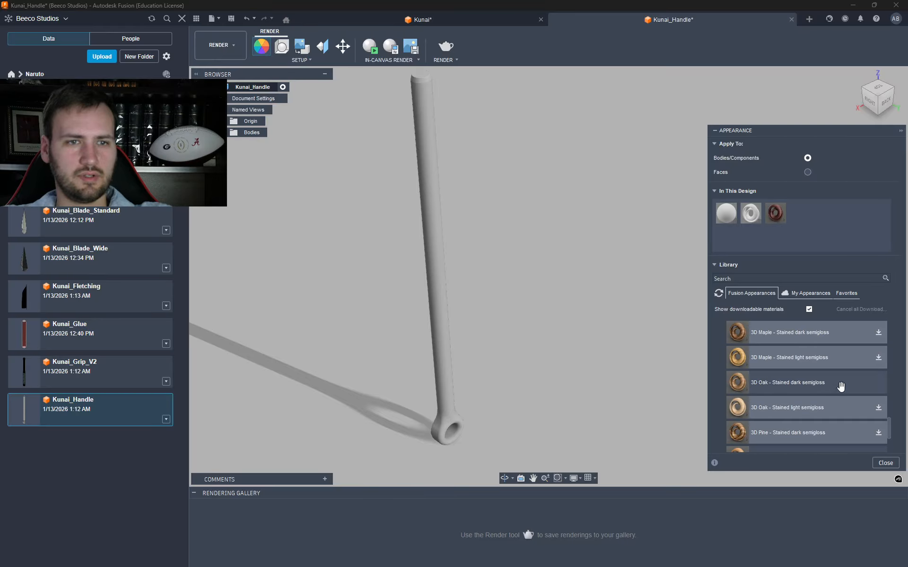
drag(852, 213, 851, 215)
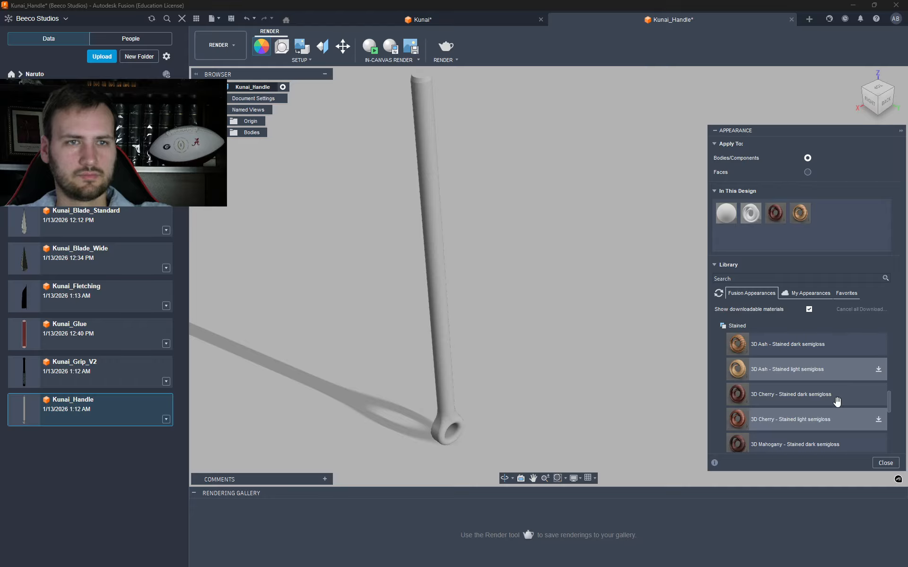
- Add the 3D Pine - Stained light semigloss appearance to the handle design
drag(837, 401, 832, 215)
scroll(821, 364, down, 5)
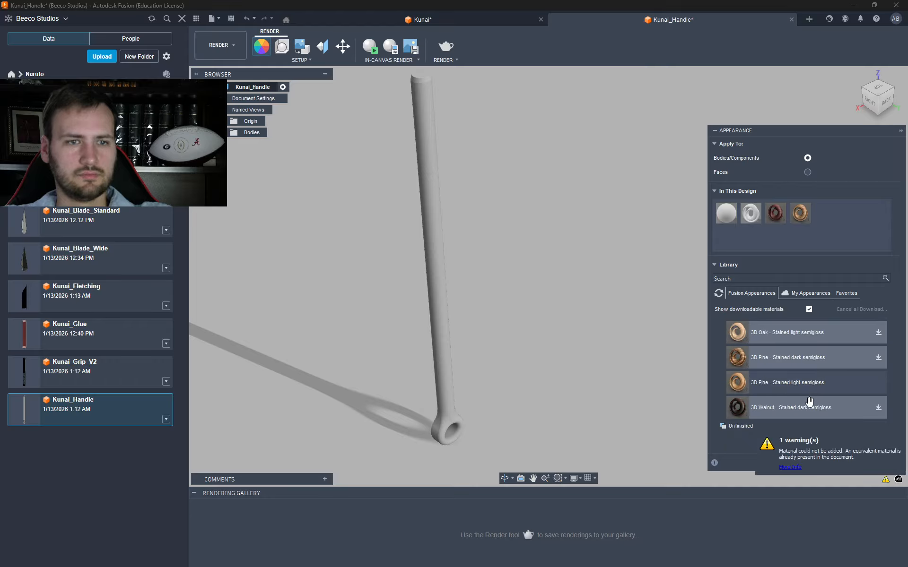
drag(811, 387, 845, 220)
scroll(834, 379, up, 3)
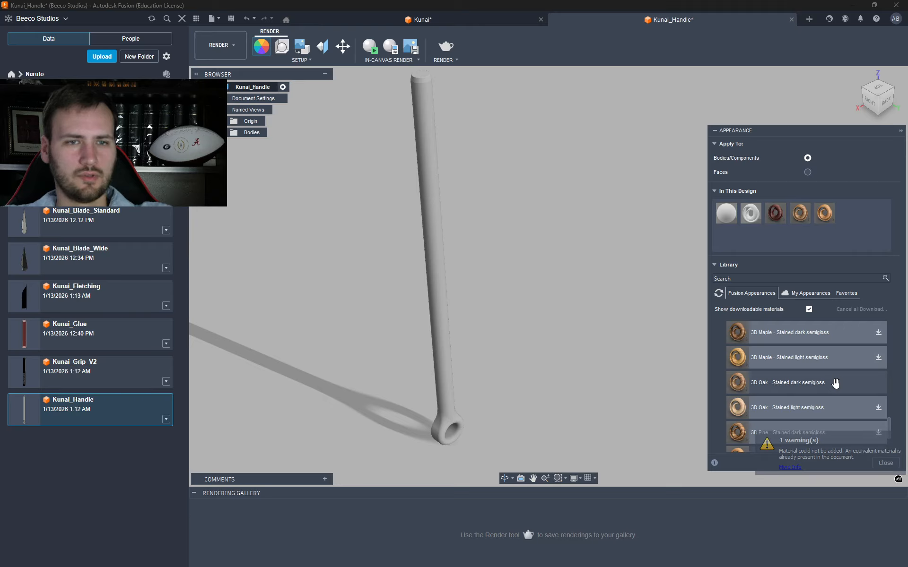
- Try the 3D Pine - Stained light semigloss appearance on the handle and inspect its grain around the ring end
drag(799, 408, 443, 274)
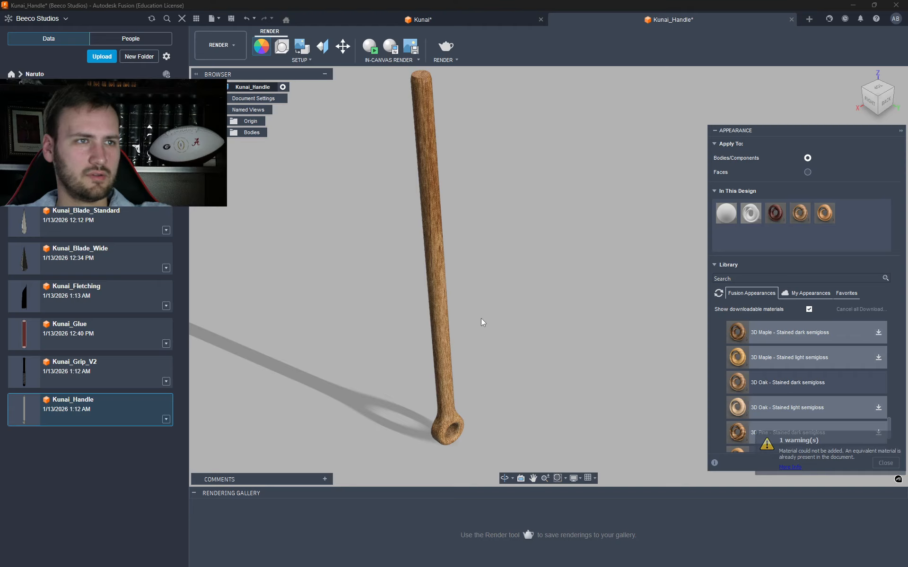
scroll(443, 432, up, 10)
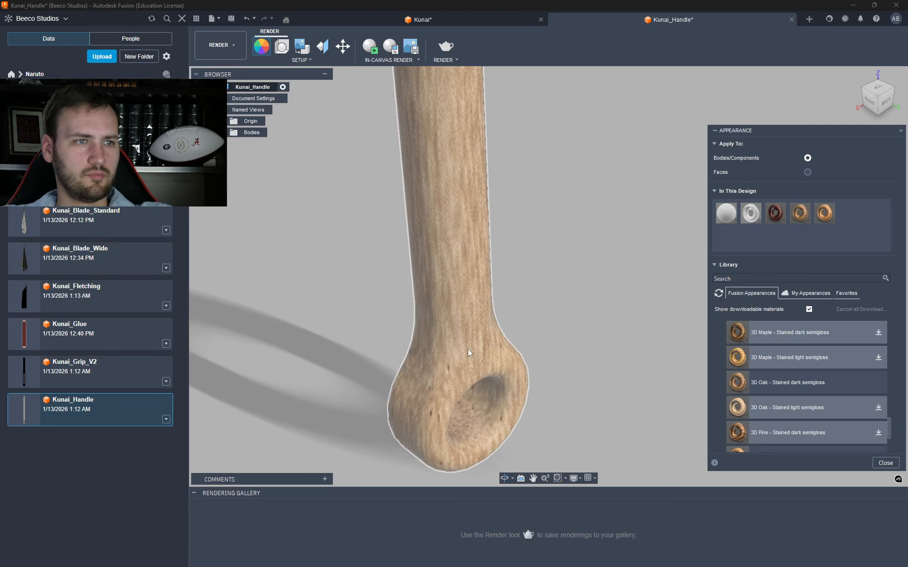
scroll(467, 348, down, 10)
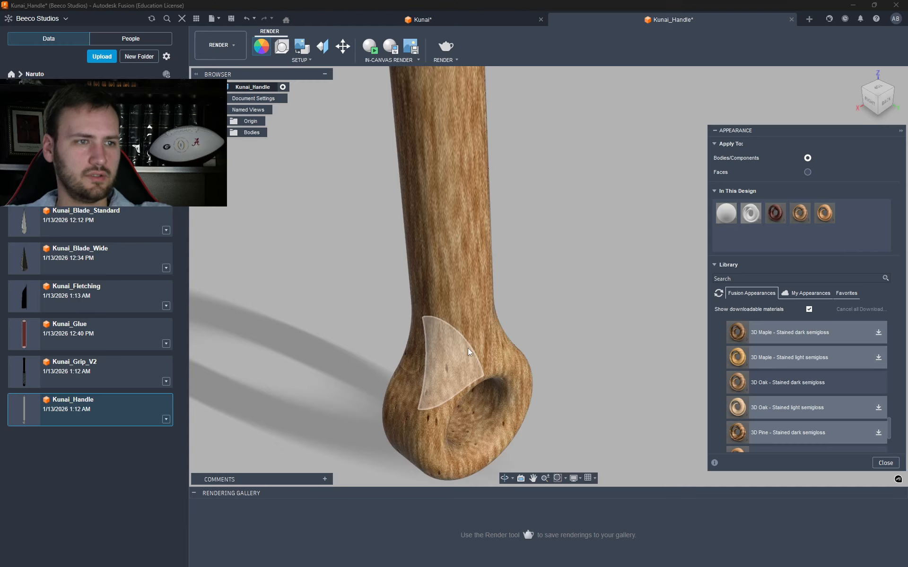
right_click(823, 218)
click(797, 236)
- Try 3D Oak - Stained dark semigloss and 3D Cherry - Stained dark semigloss on the handle to compare their look
drag(800, 213, 714, 260)
drag(500, 265, 490, 271)
scroll(488, 288, up, 5)
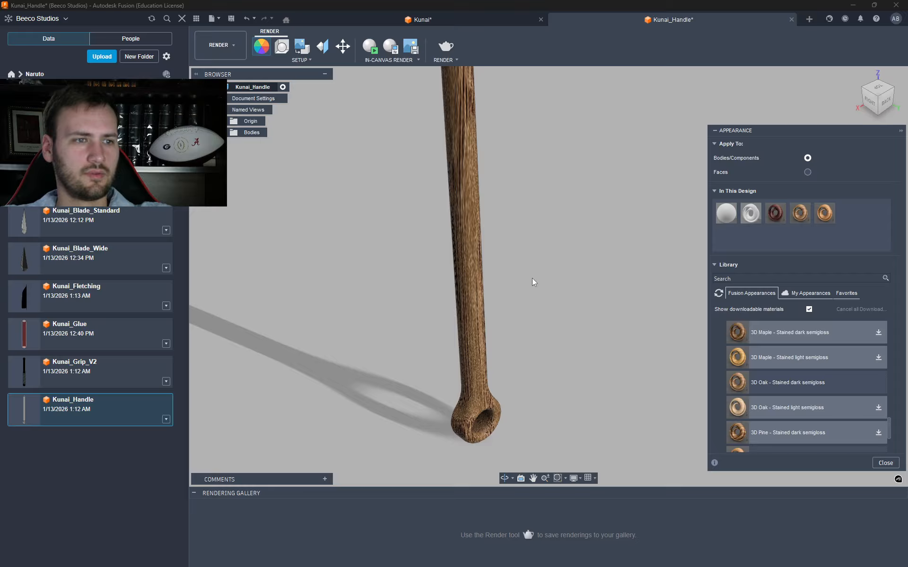
drag(775, 213, 452, 243)
drag(500, 290, 495, 288)
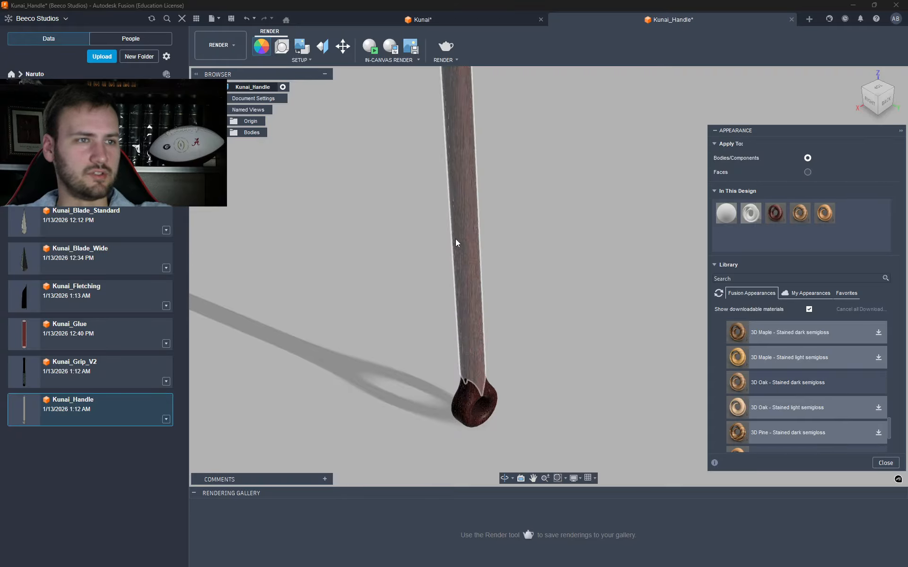
scroll(472, 247, down, 4)
middle_drag(506, 218, 535, 325)
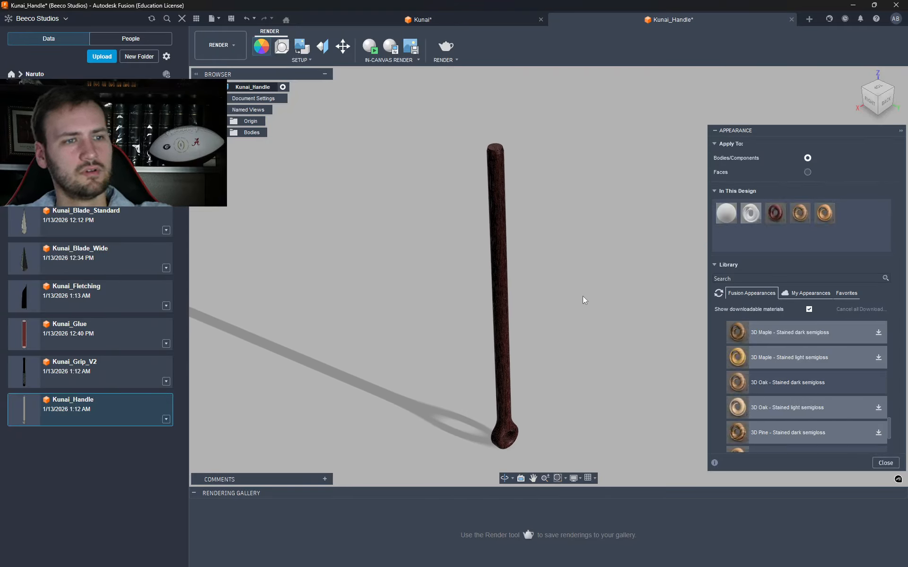
- Apply 3D Pine - Stained light semigloss to the handle and save the handle design
drag(824, 213, 502, 299)
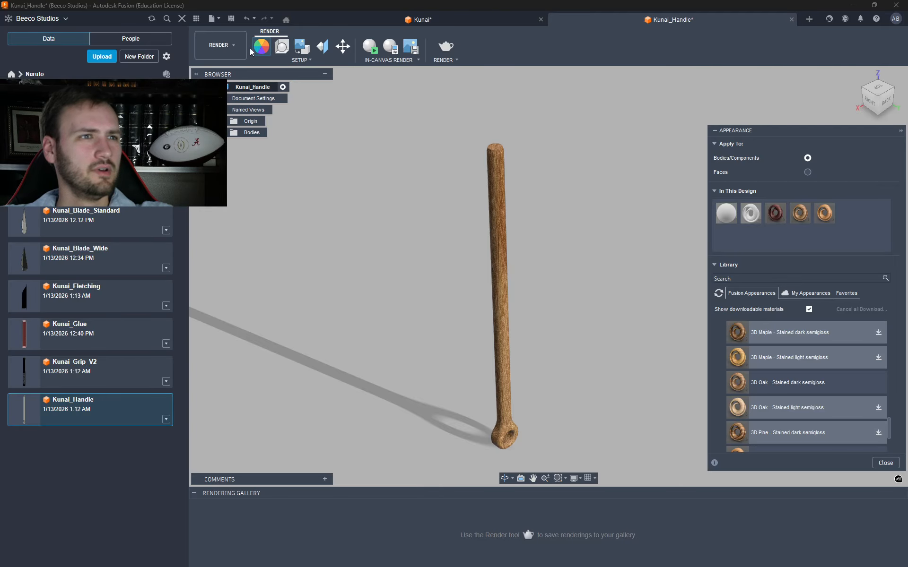
click(232, 22)
- Return to the Kunai assembly and update it to the latest version of the handle
click(416, 22)
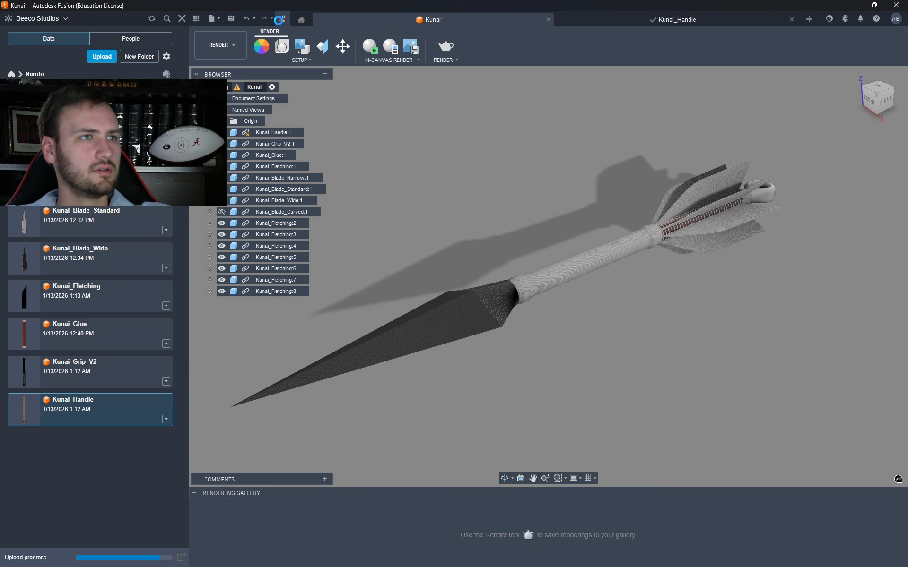
drag(873, 97, 865, 113)
scroll(804, 247, up, 1)
mouse_move(798, 245)
middle_down()
mouse_move(715, 259)
mouse_move(787, 227)
middle_up()
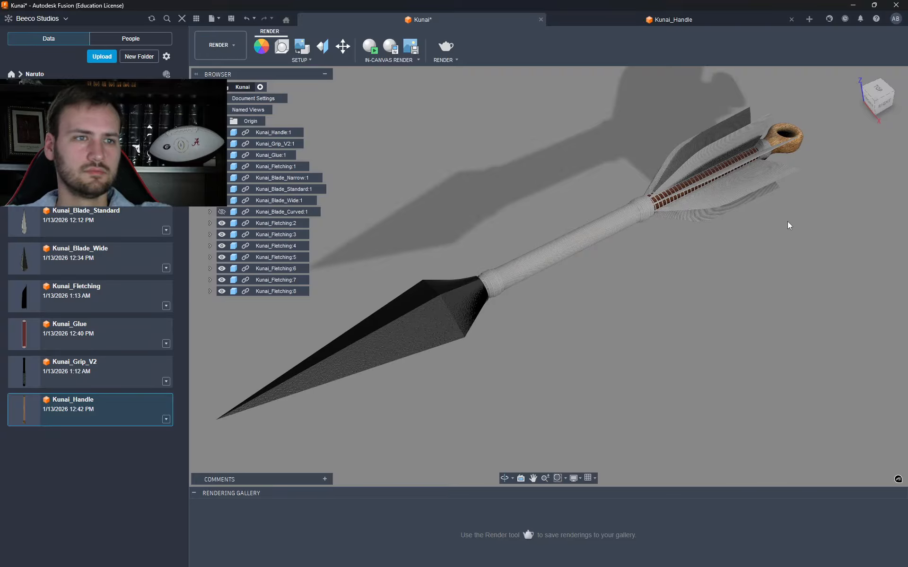
- Set the assembly's solid scene background color to RGB 175, 175, 175
click(281, 46)
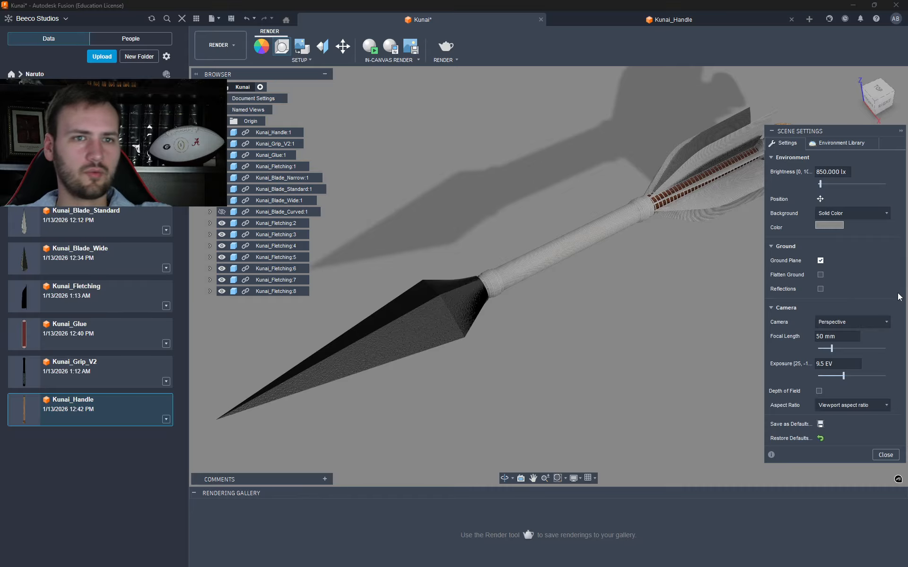
click(823, 227)
drag(756, 169, 760, 163)
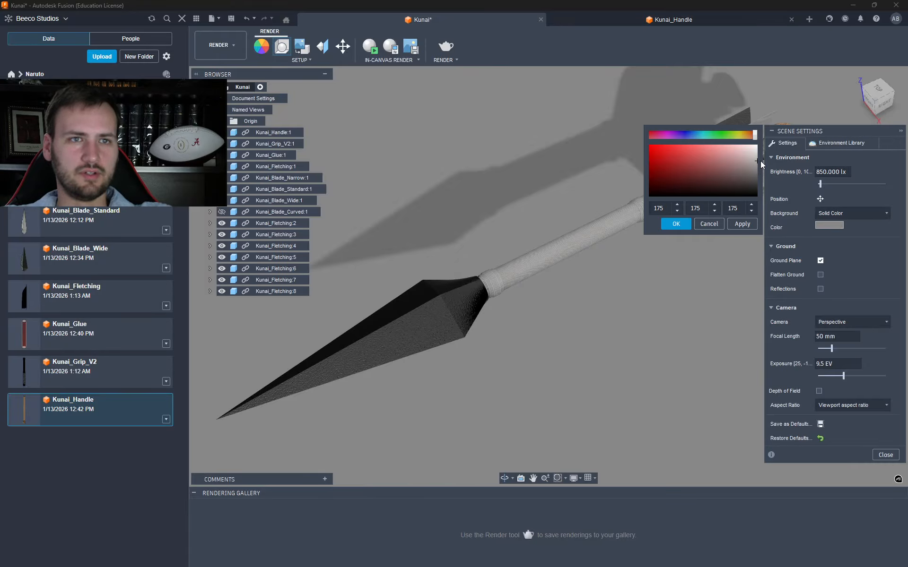
click(742, 224)
click(679, 224)
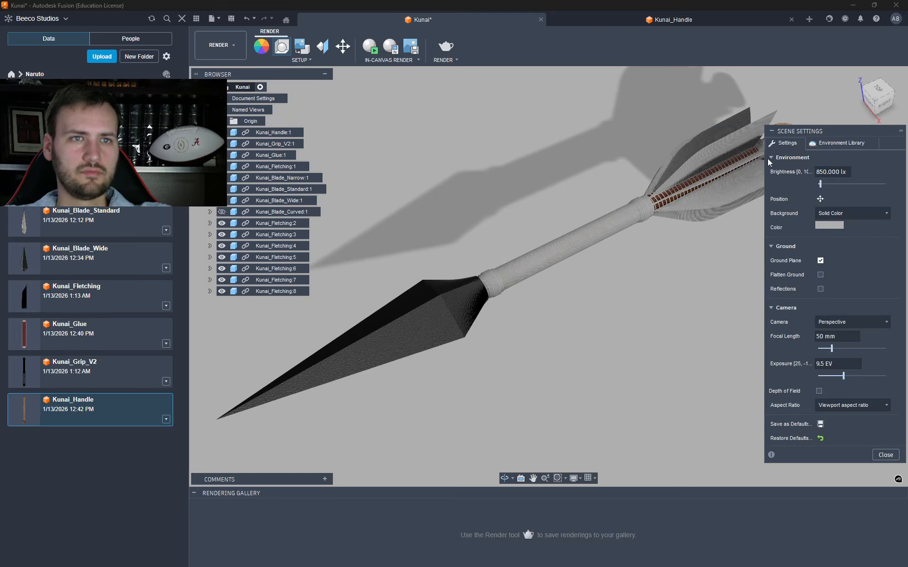
- Set the scene camera to Orthographic, frame the whole kunai, and close the scene settings
middle_drag(647, 235, 645, 229)
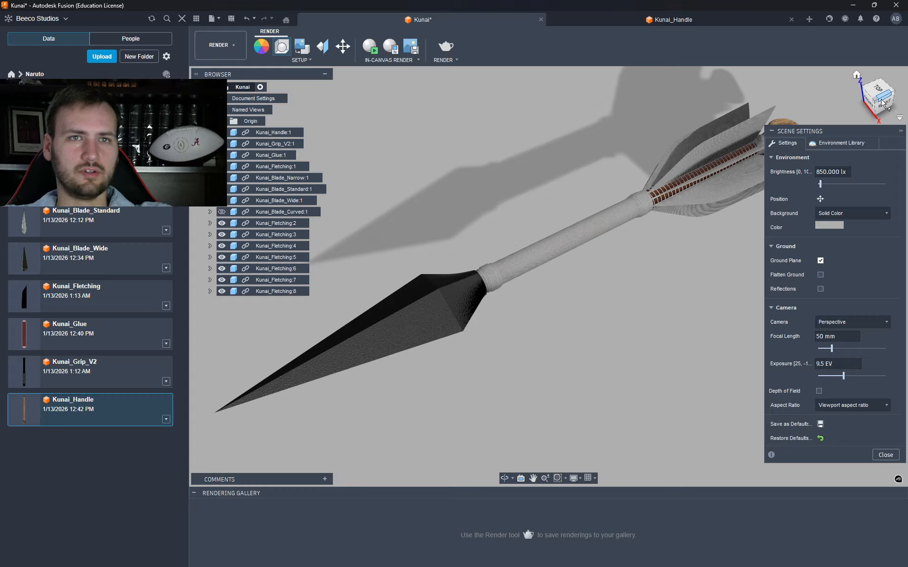
drag(874, 101, 878, 80)
middle_drag(625, 277, 608, 322)
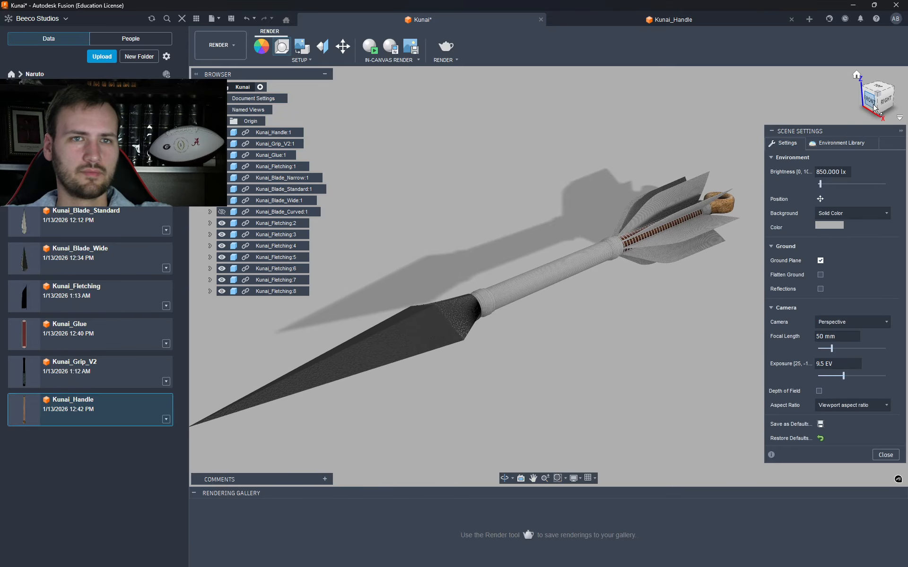
click(847, 321)
click(832, 334)
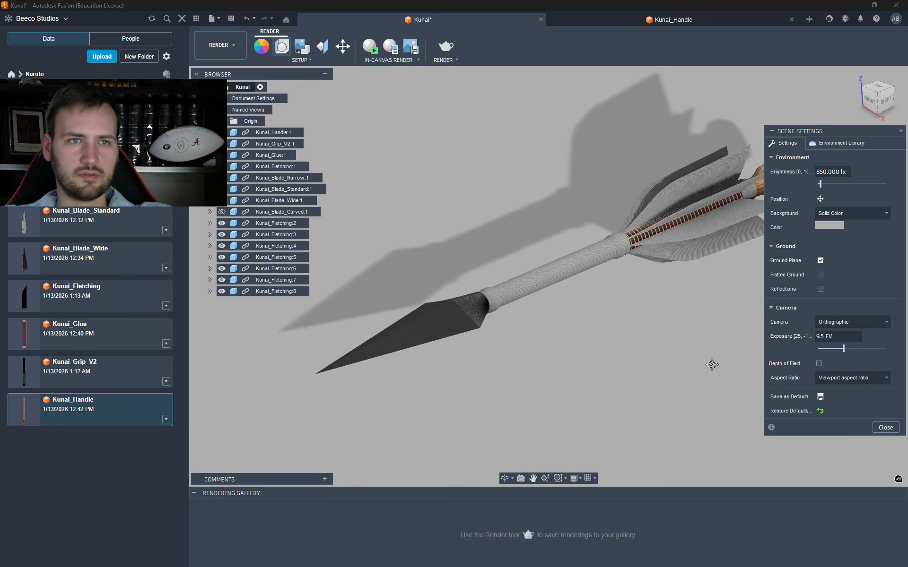
middle_drag(766, 371, 723, 381)
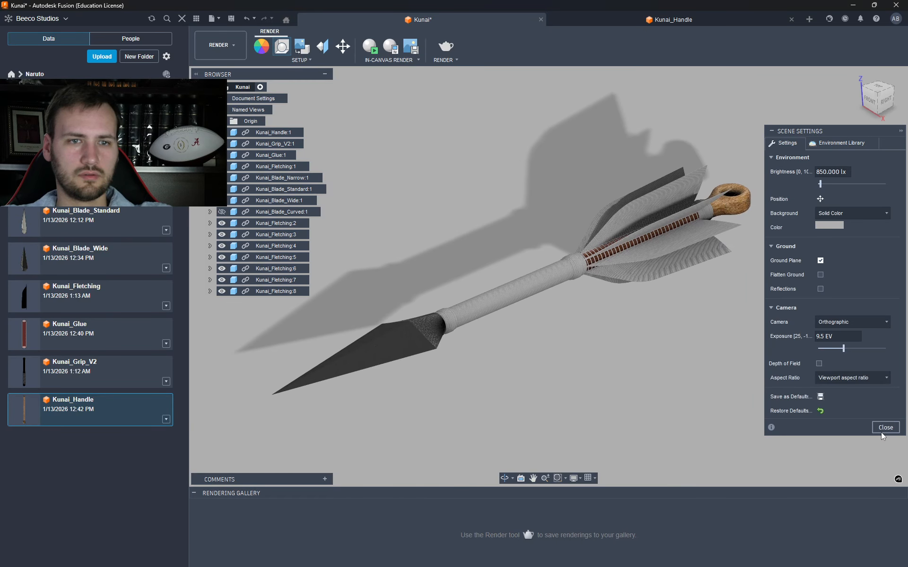
click(885, 427)
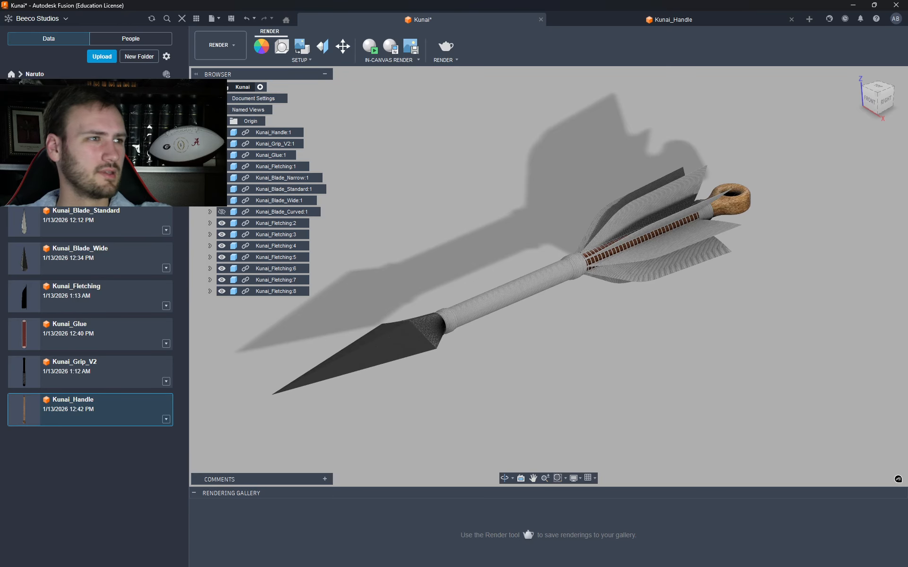
- Open the Kunai_Grip_V2 design in the Render workspace and orient the view so the grip lies diagonally
click(83, 370)
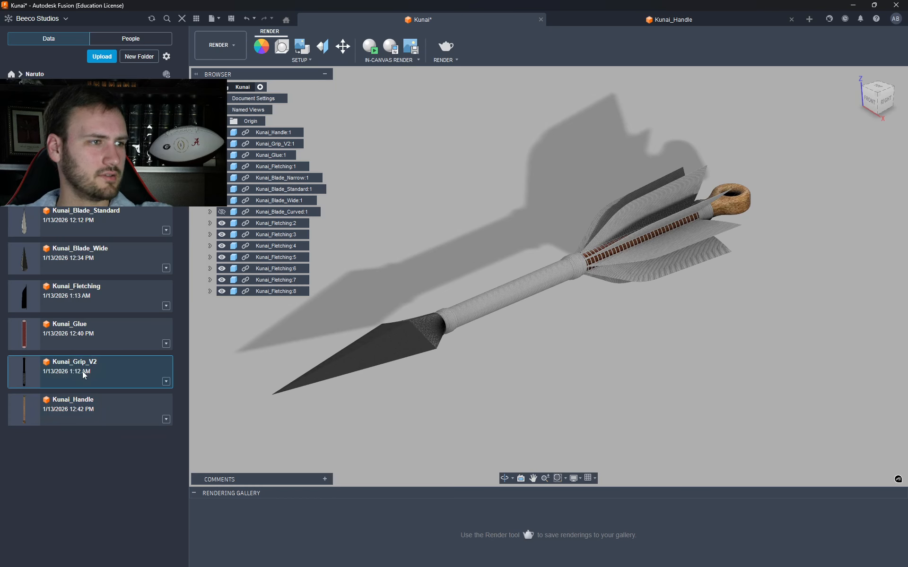
click(93, 407)
double_click(99, 376)
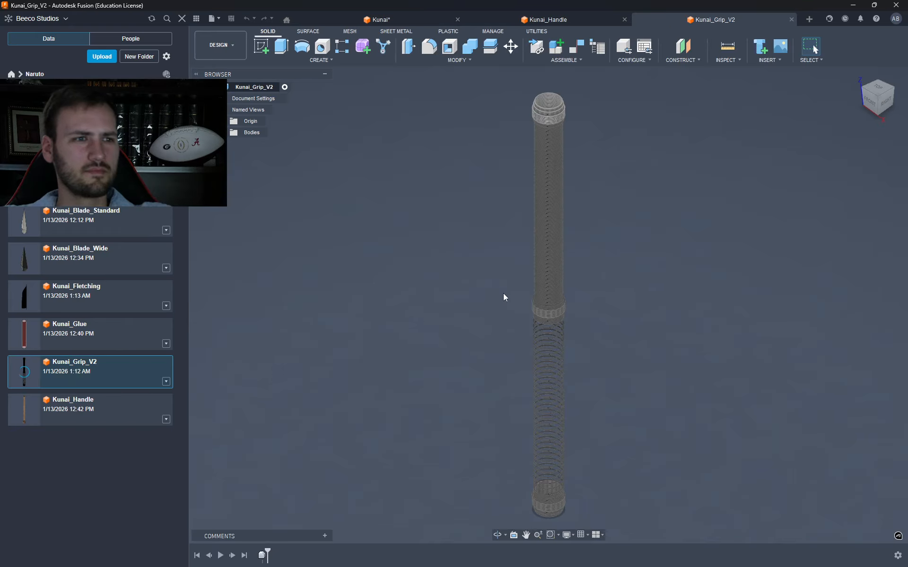
click(219, 45)
click(234, 101)
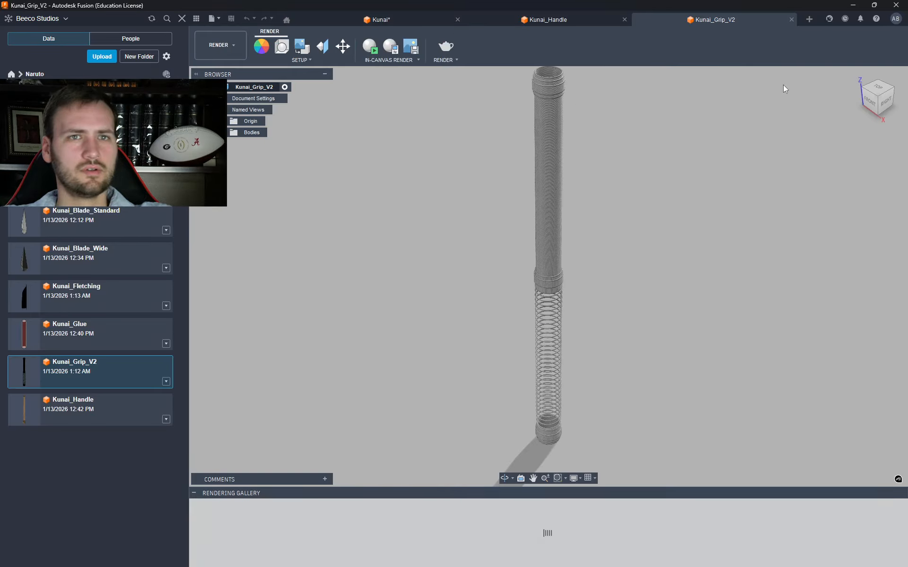
click(876, 89)
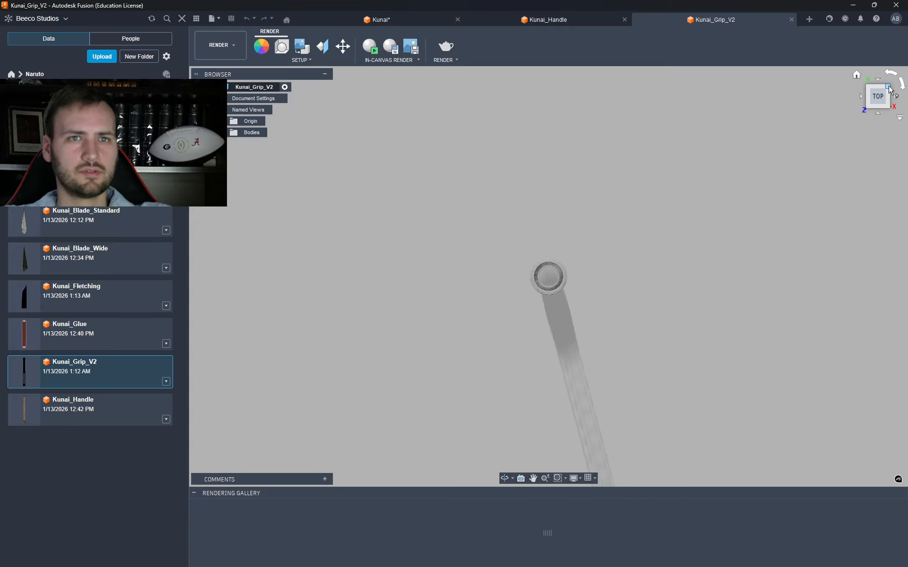
drag(889, 88, 428, 331)
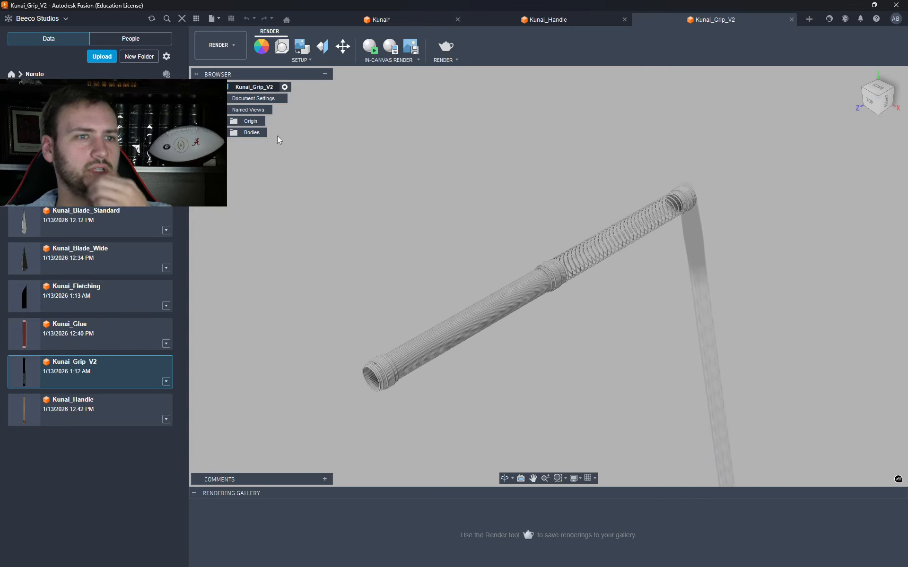
- Open the appearance library for the grip and collapse the Wood (Solid) category
click(261, 47)
scroll(776, 378, up, 3)
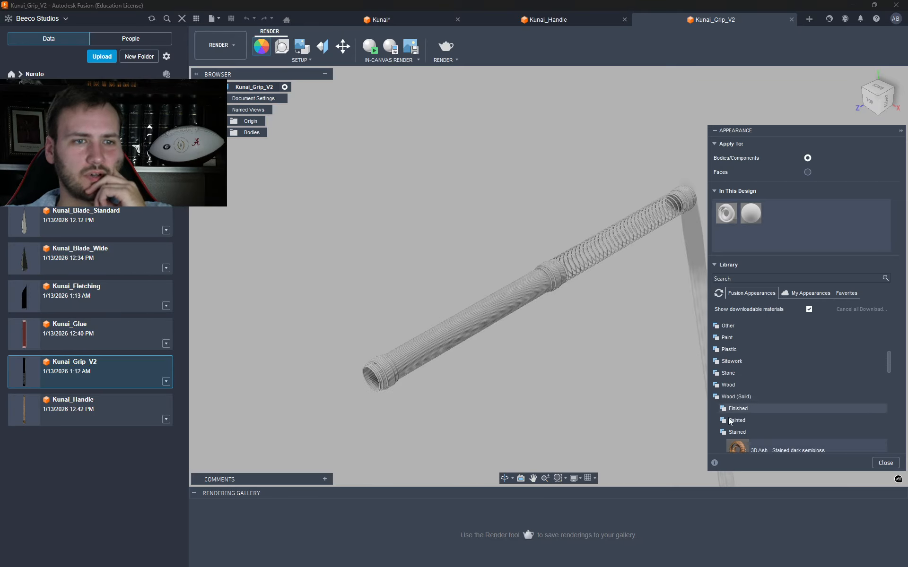
click(719, 397)
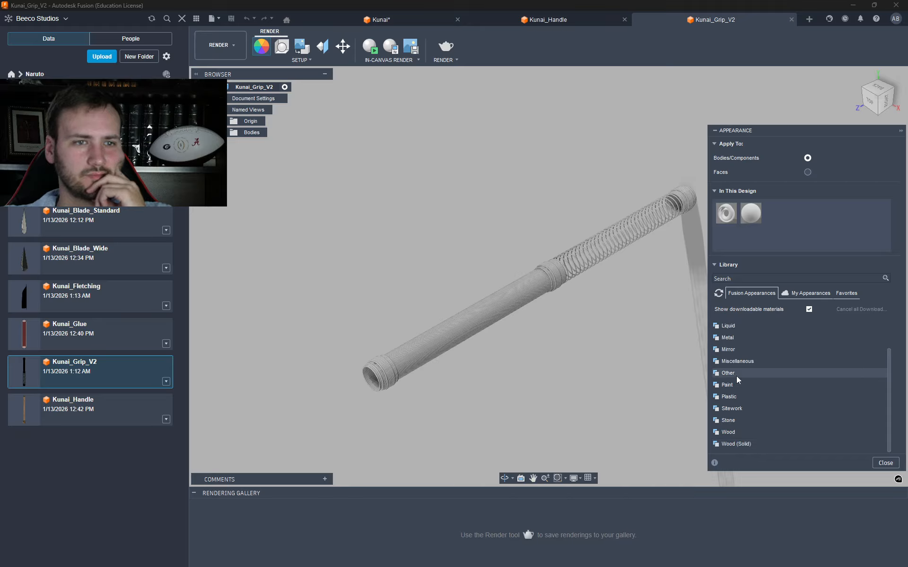
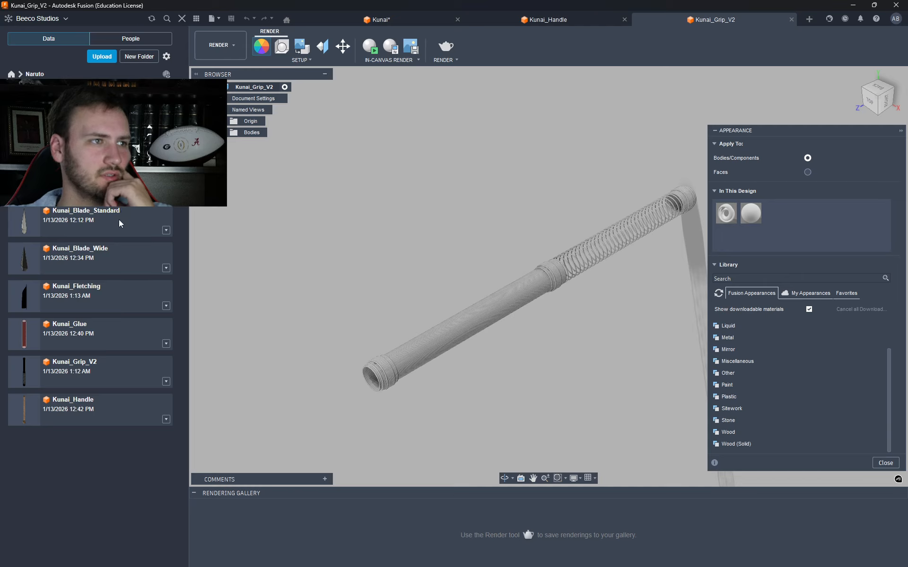
right_click(118, 257)
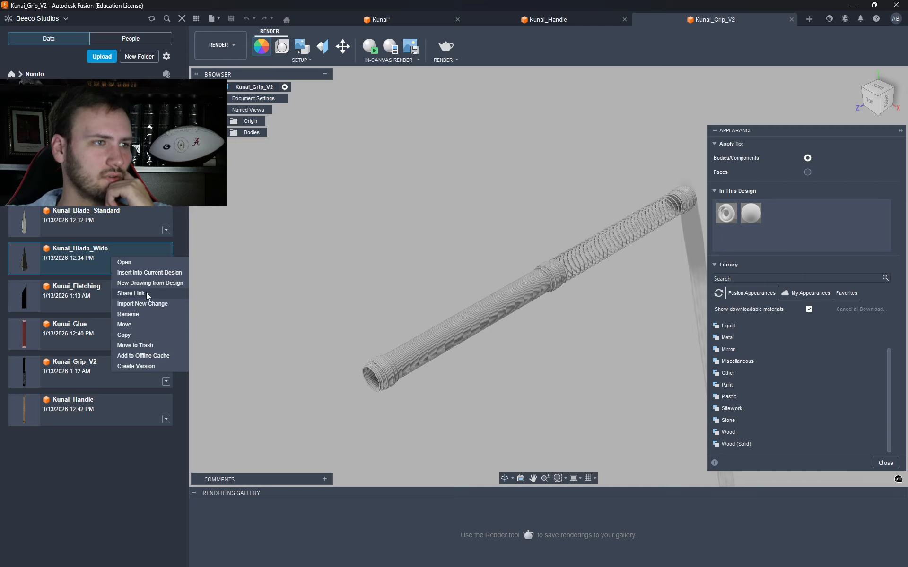
click(150, 335)
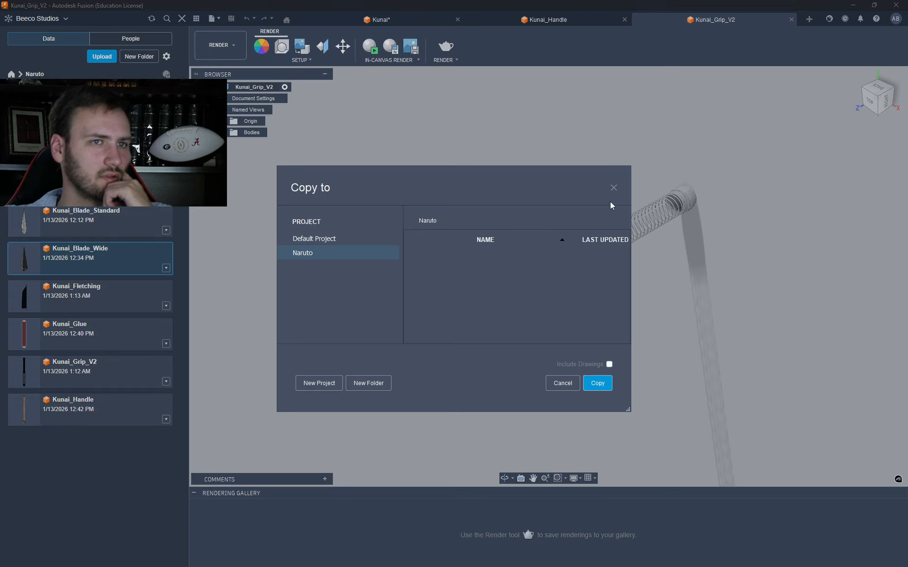
click(565, 384)
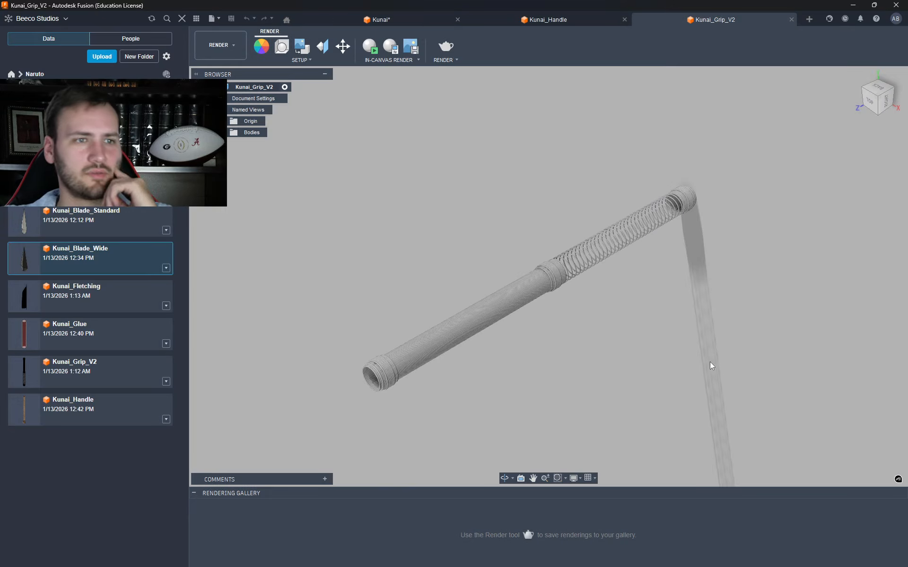
- Add the Fabric (Generic), Fabric (Blue) and Fabric (Green) appearances to the grip design
click(261, 48)
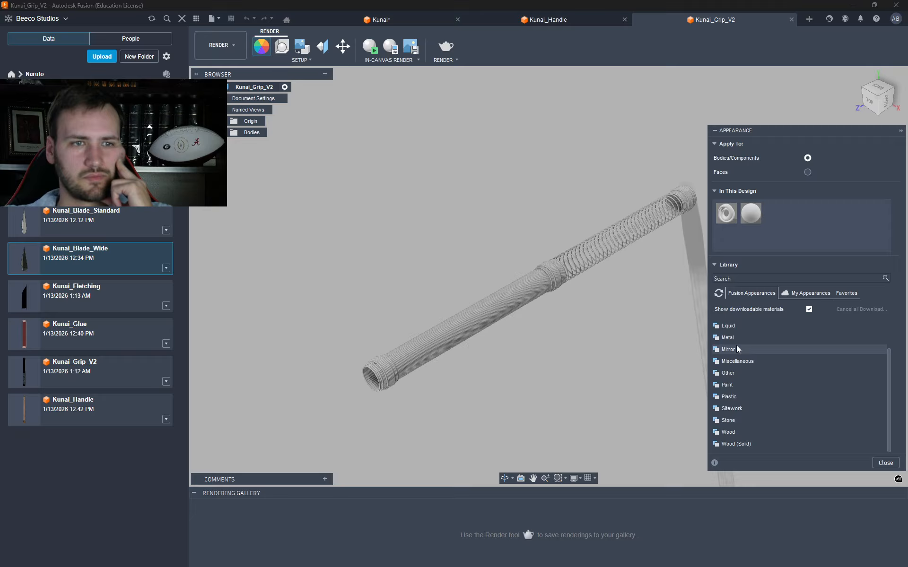
scroll(737, 349, up, 3)
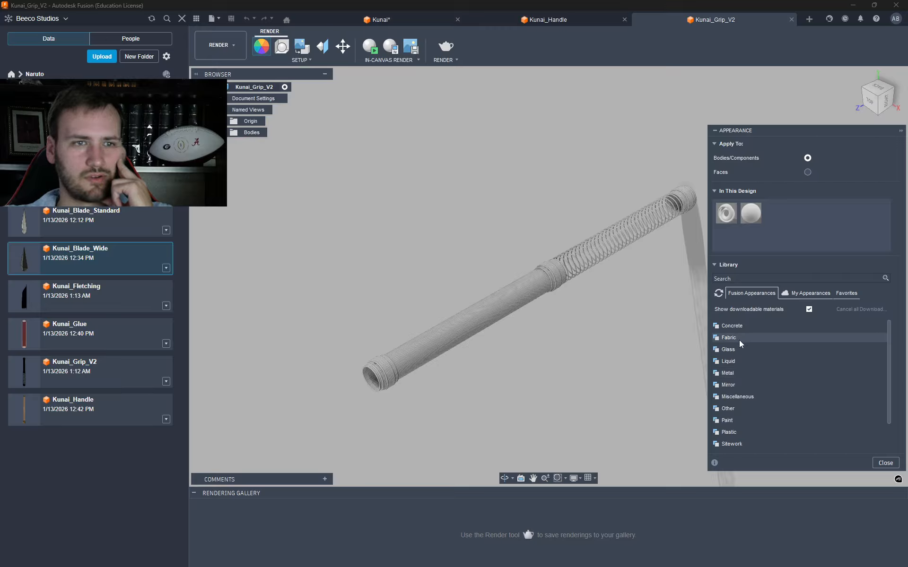
click(740, 340)
scroll(767, 365, down, 1)
scroll(767, 365, up, 1)
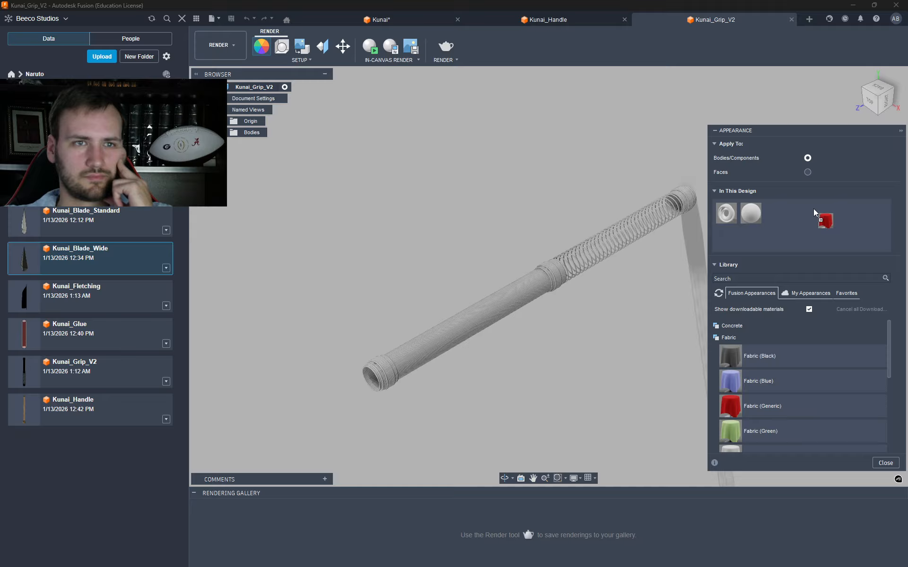
drag(810, 217, 810, 218)
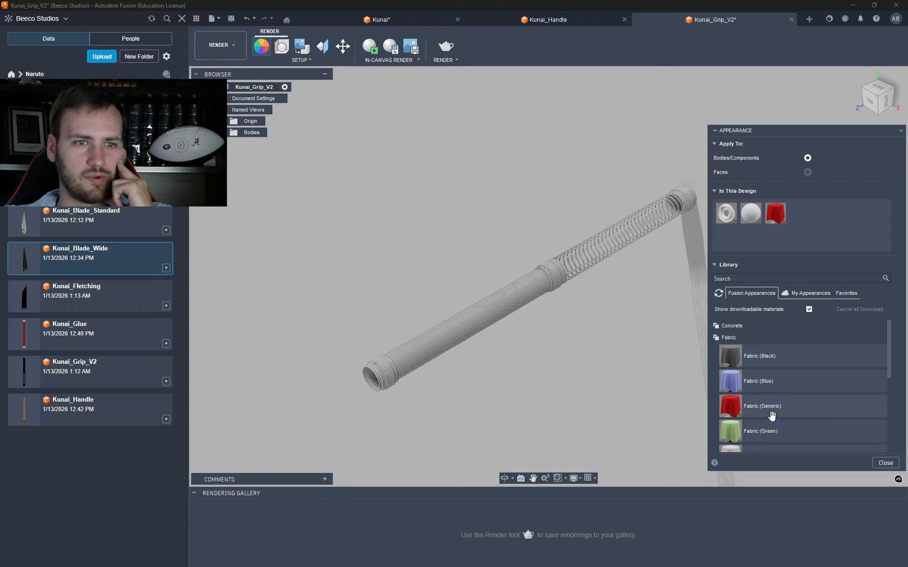
drag(828, 234, 829, 236)
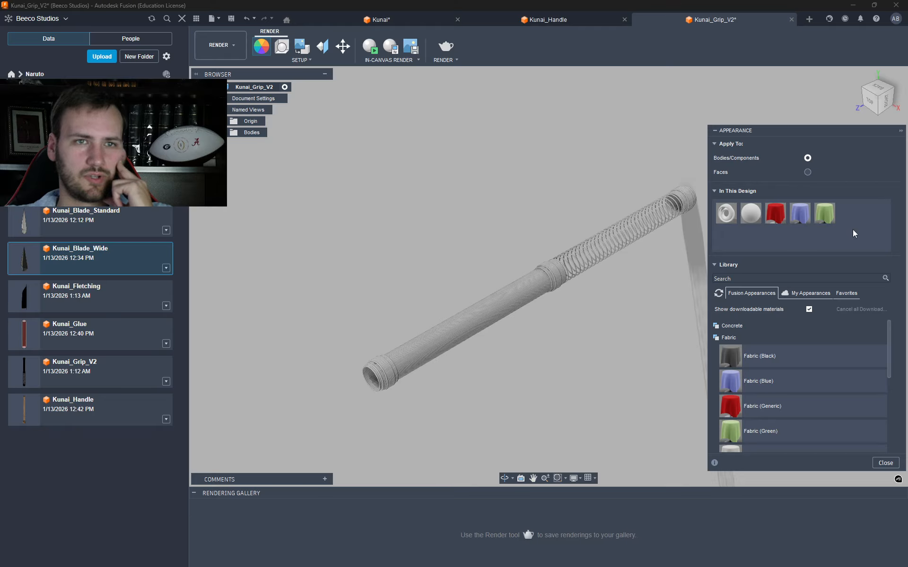
- Add the Fabric (Black), Fabric (Grey) and Fabric (White) appearances to the grip design
drag(825, 257, 824, 254)
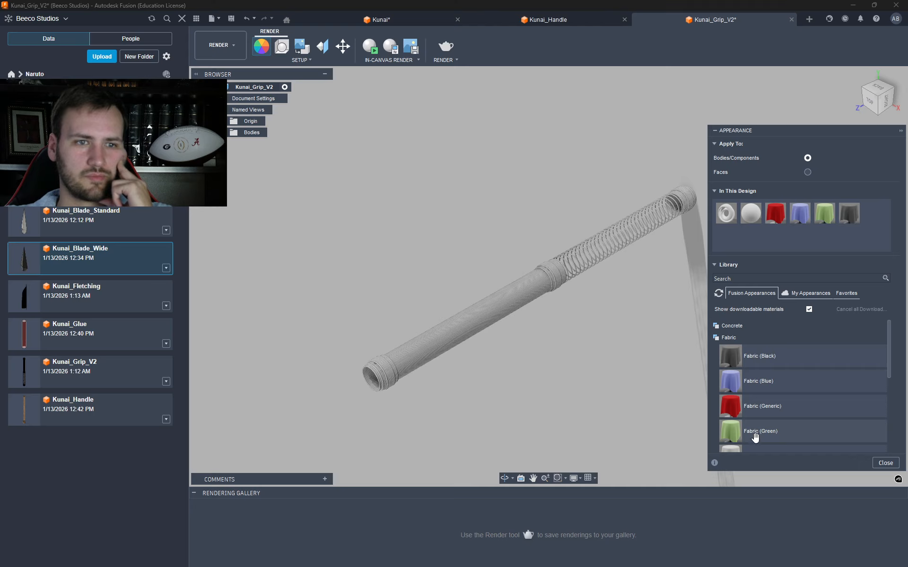
scroll(755, 437, down, 2)
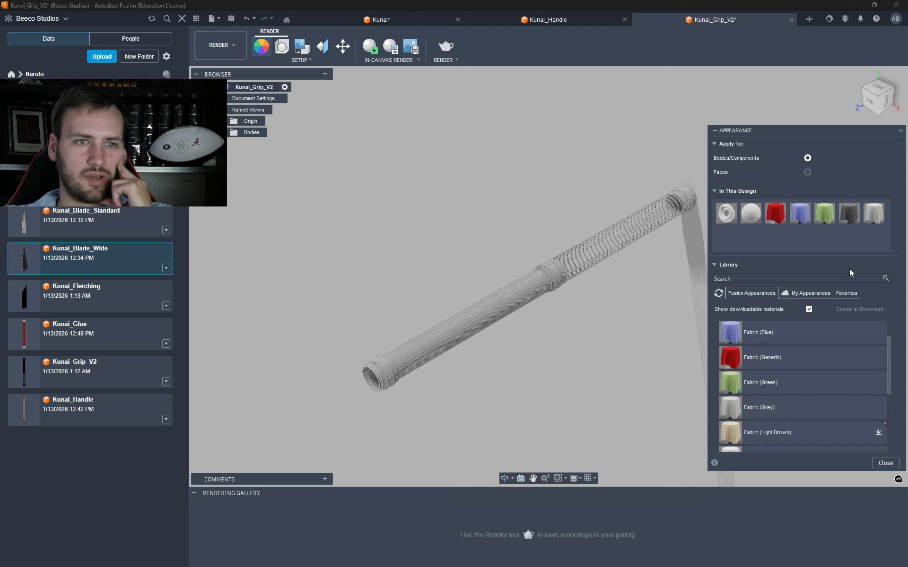
scroll(769, 372, down, 3)
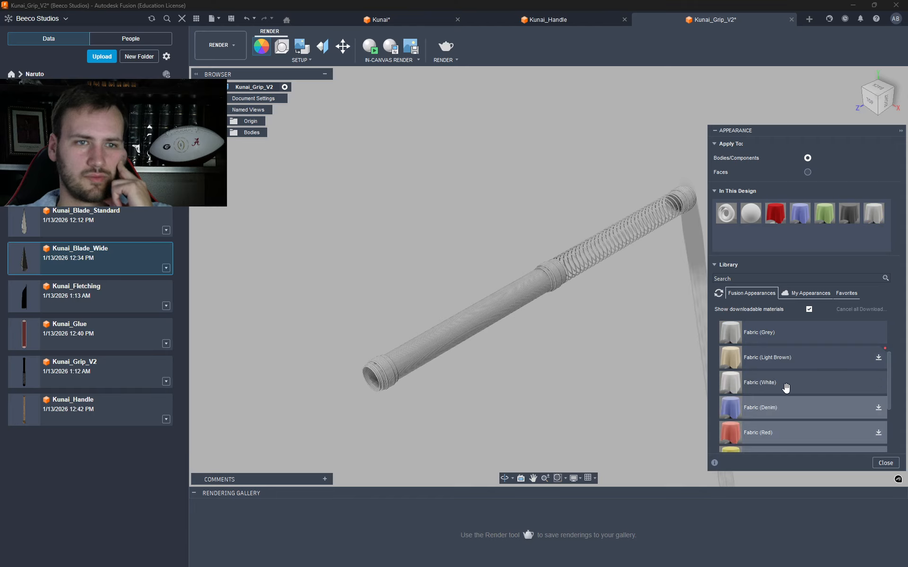
scroll(765, 387, up, 5)
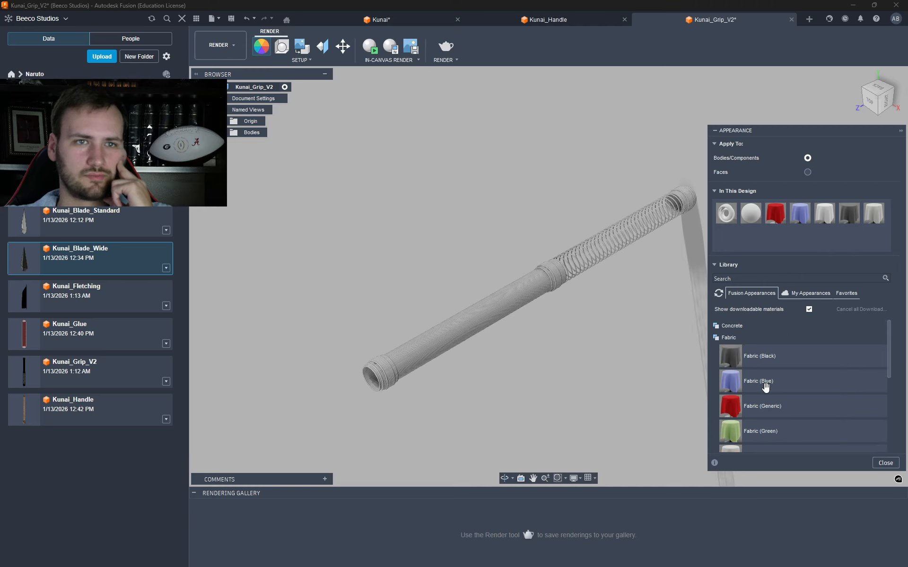
- Try Fabric (Generic) and Fabric (Blue) on the grip and inspect the weave up close
drag(768, 254, 526, 293)
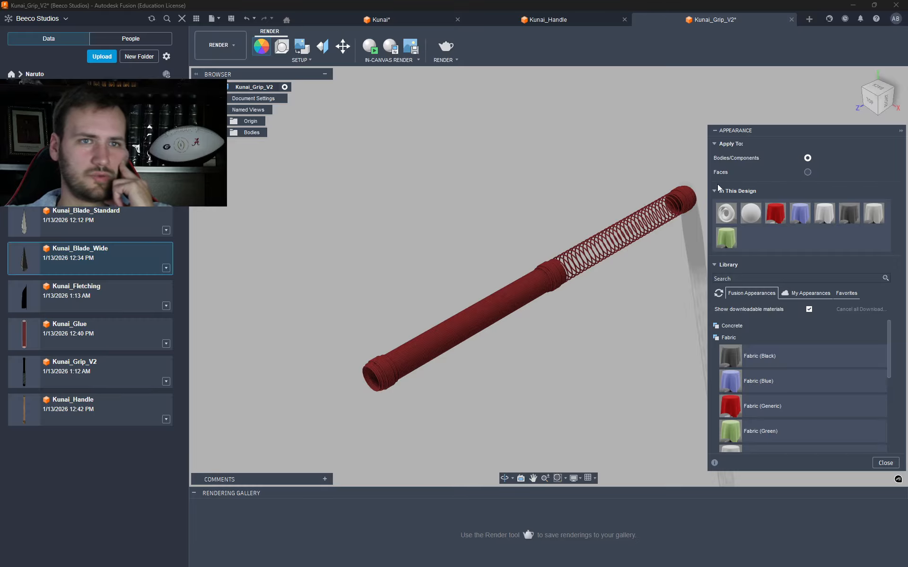
drag(800, 214, 493, 309)
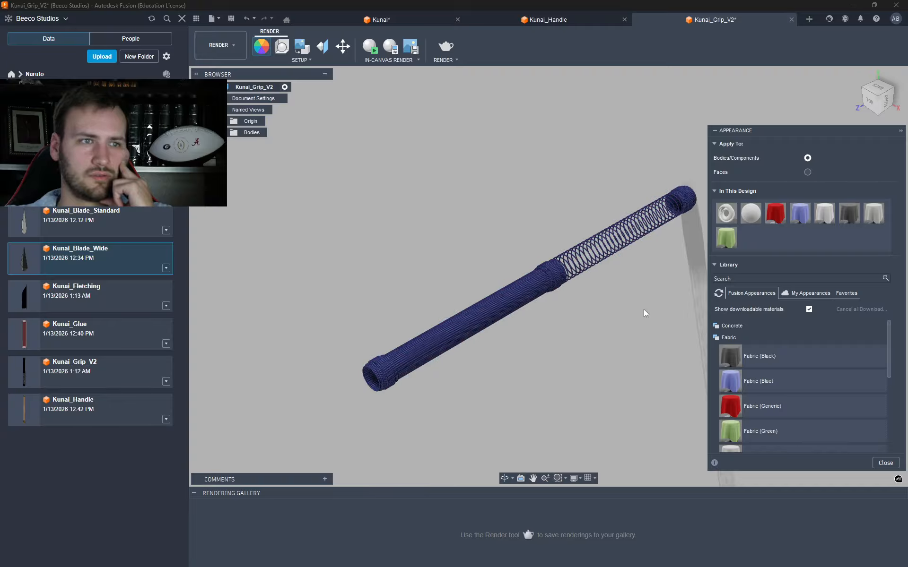
scroll(411, 388, up, 5)
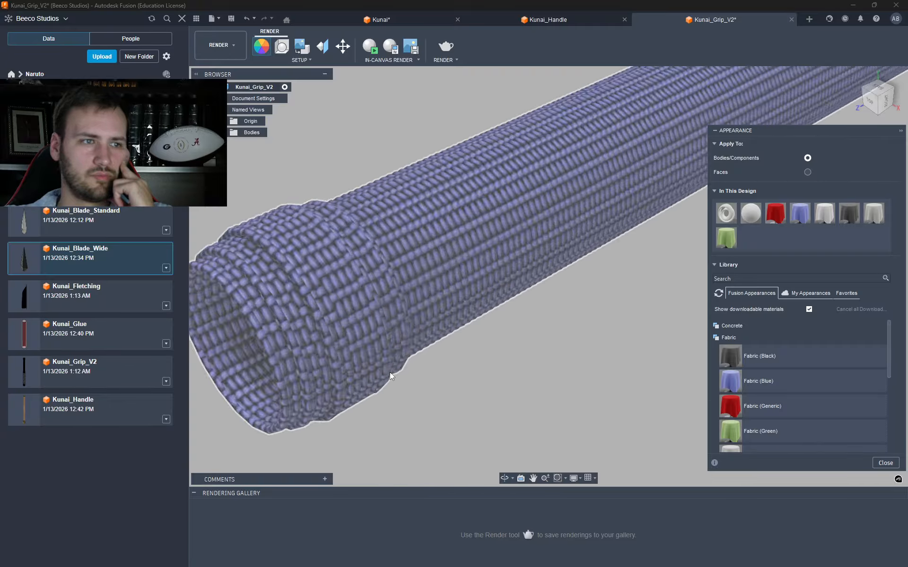
scroll(390, 371, down, 5)
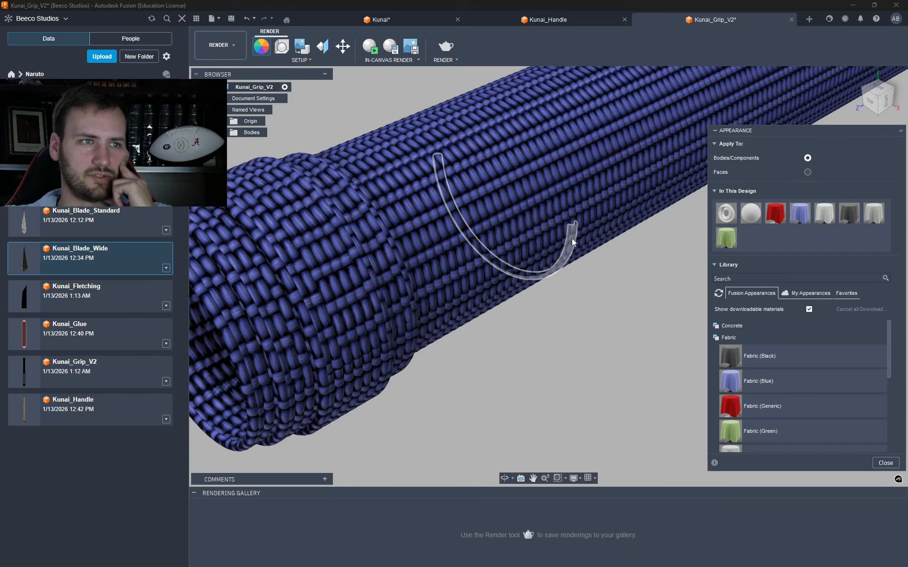
- Compare Fabric (Generic), Fabric (Green) and Fabric (Black) by applying each in turn to the grip
drag(775, 214, 550, 327)
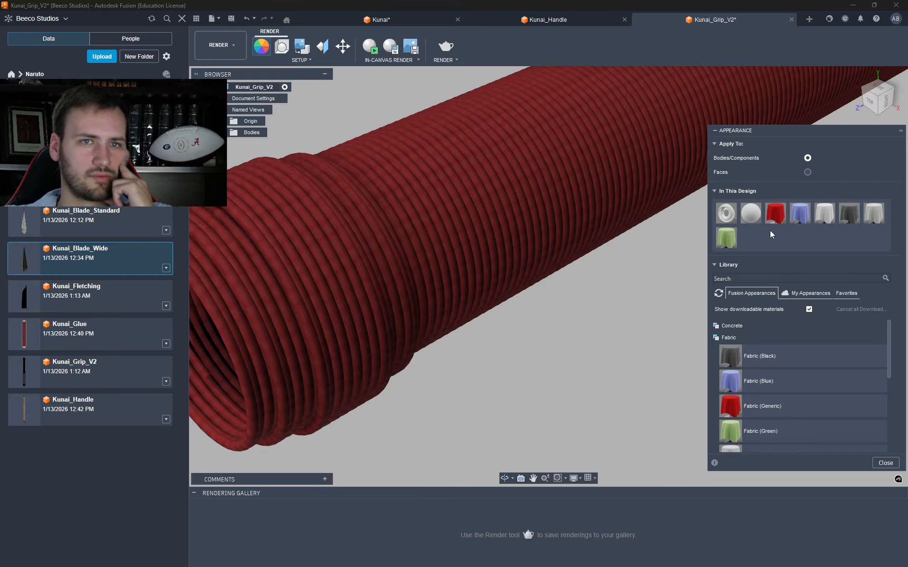
drag(725, 239, 522, 237)
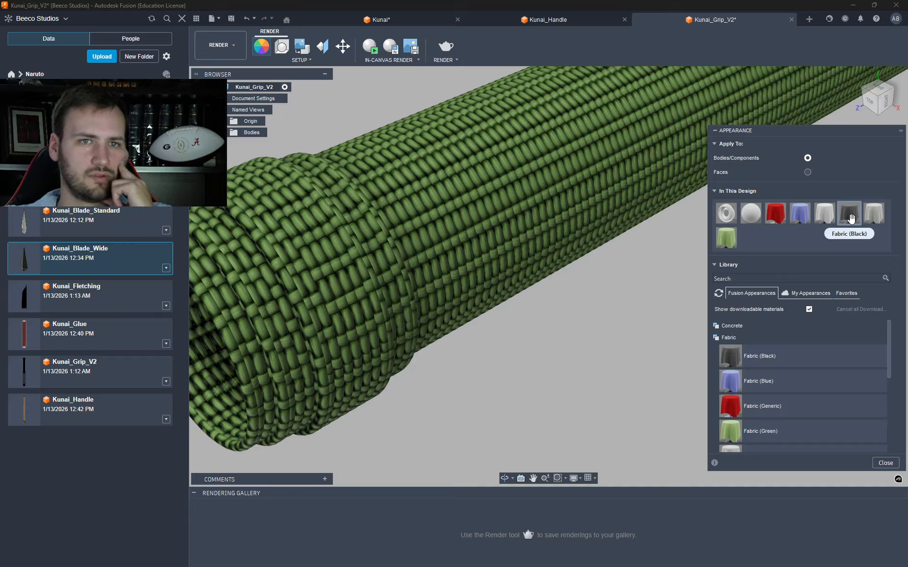
drag(850, 216, 429, 230)
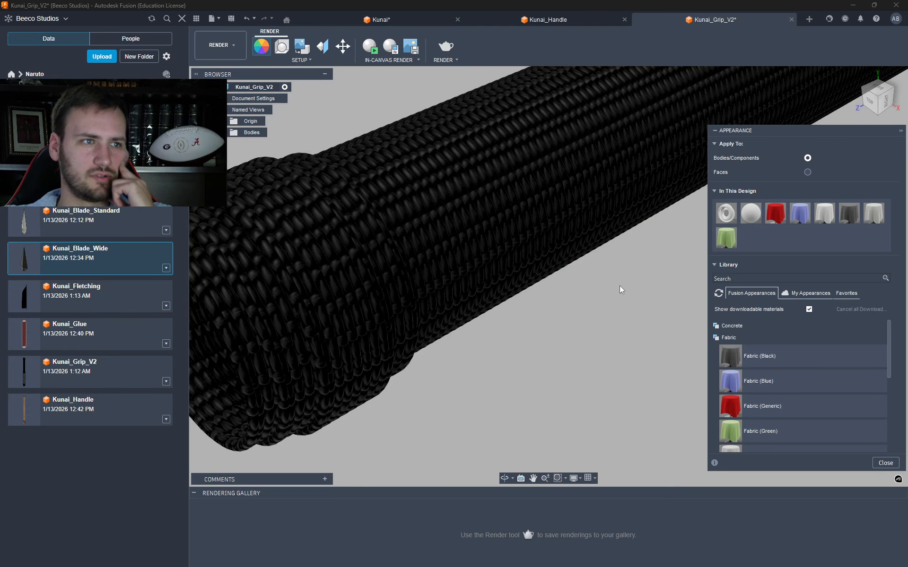
scroll(582, 318, down, 9)
middle_drag(605, 315, 377, 338)
scroll(314, 338, down, 2)
scroll(378, 339, down, 1)
scroll(435, 331, up, 2)
- Try Fabric (Grey) on the grip and check its texture at the open end
drag(873, 218, 464, 239)
scroll(282, 329, up, 5)
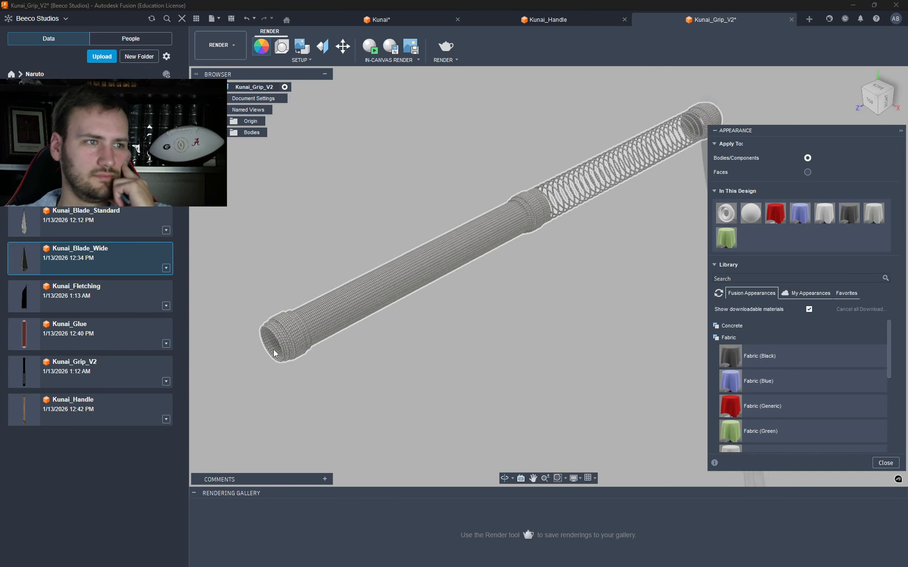
scroll(327, 324, down, 5)
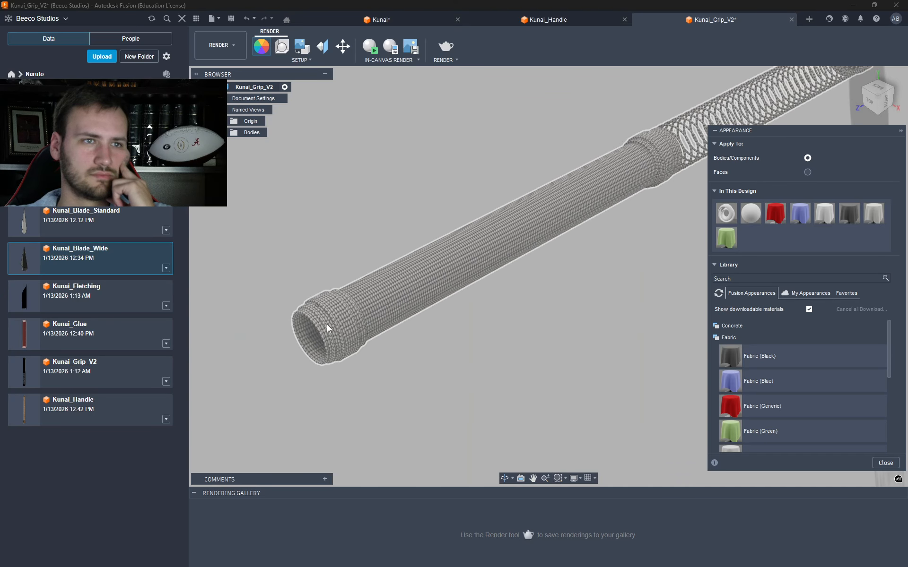
scroll(327, 324, down, 2)
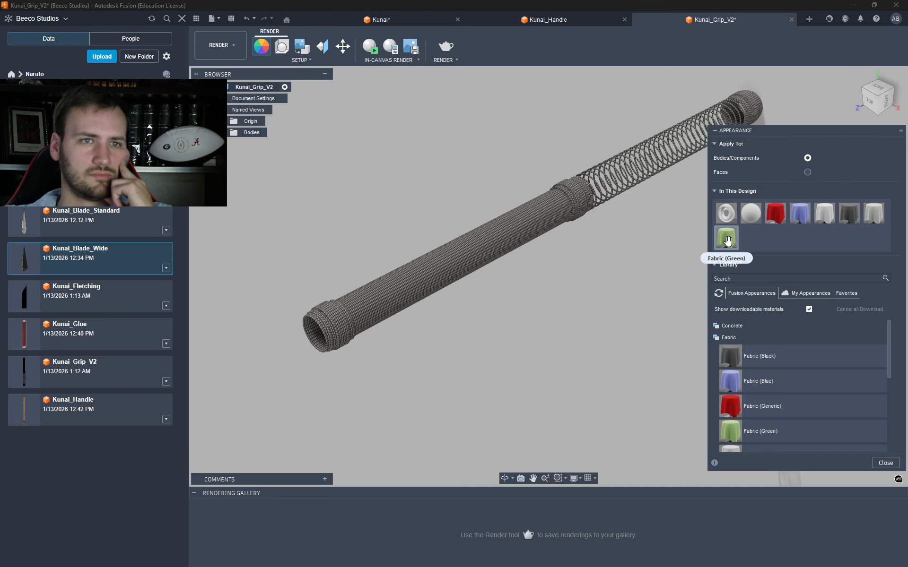
- Apply Fabric (White) to the grip, check its weave, and save the Kunai_Grip_V2 design
drag(824, 213, 465, 247)
scroll(321, 341, up, 3)
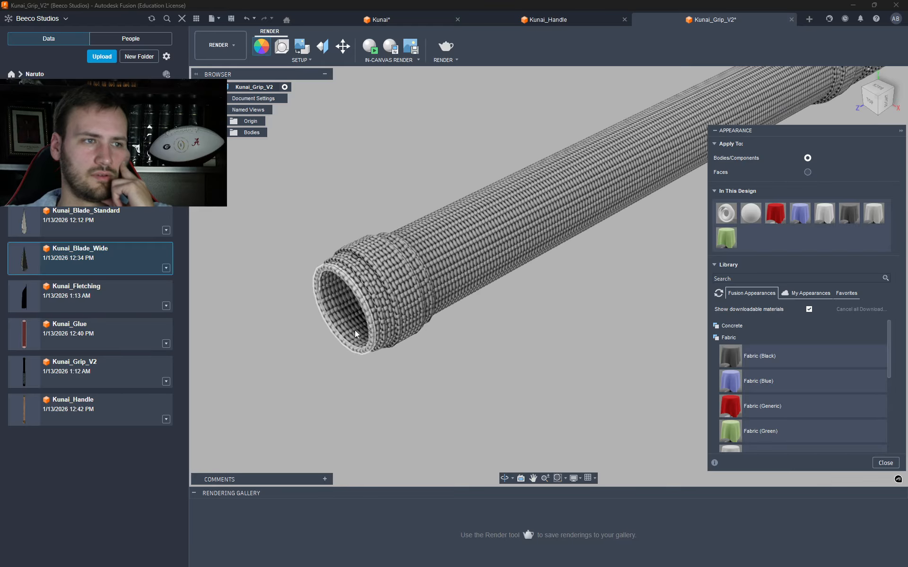
scroll(443, 297, down, 6)
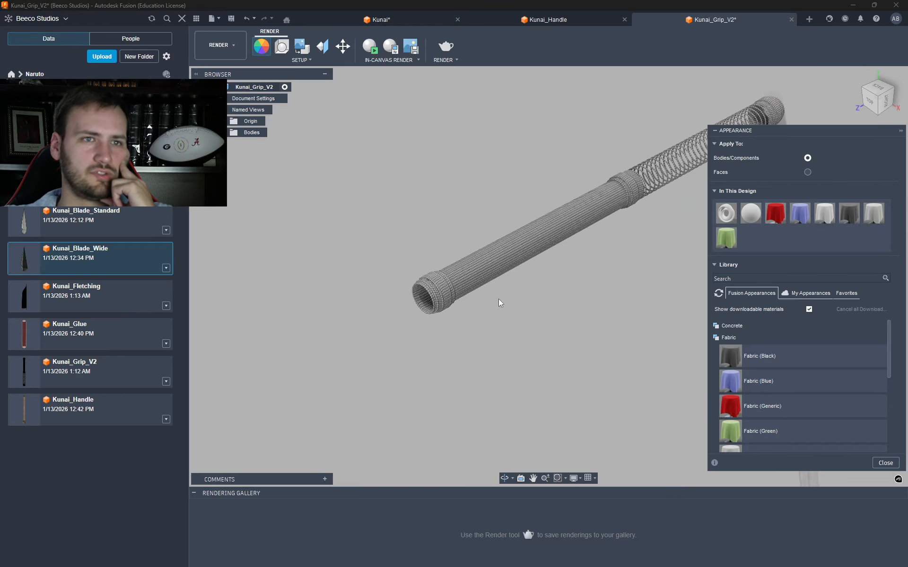
middle_drag(498, 300, 426, 340)
scroll(427, 340, down, 1)
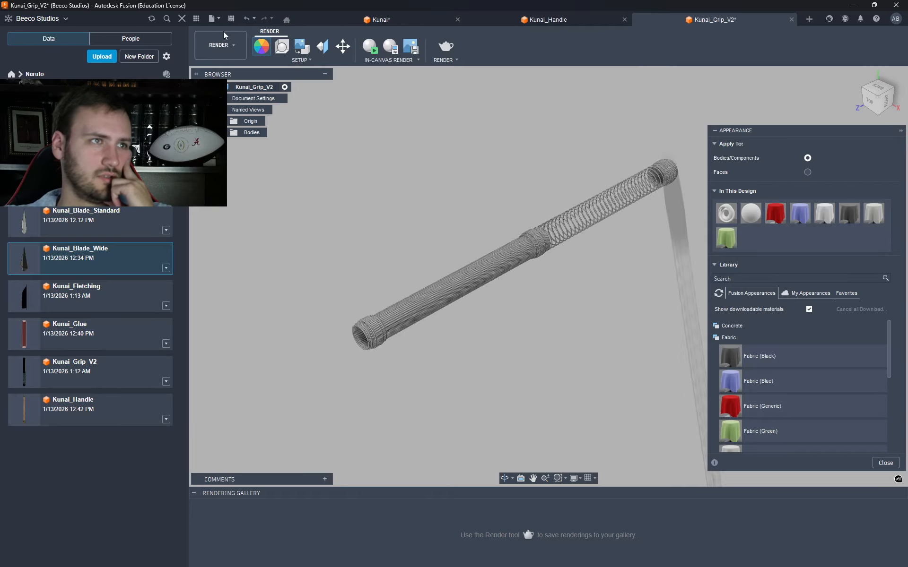
click(236, 19)
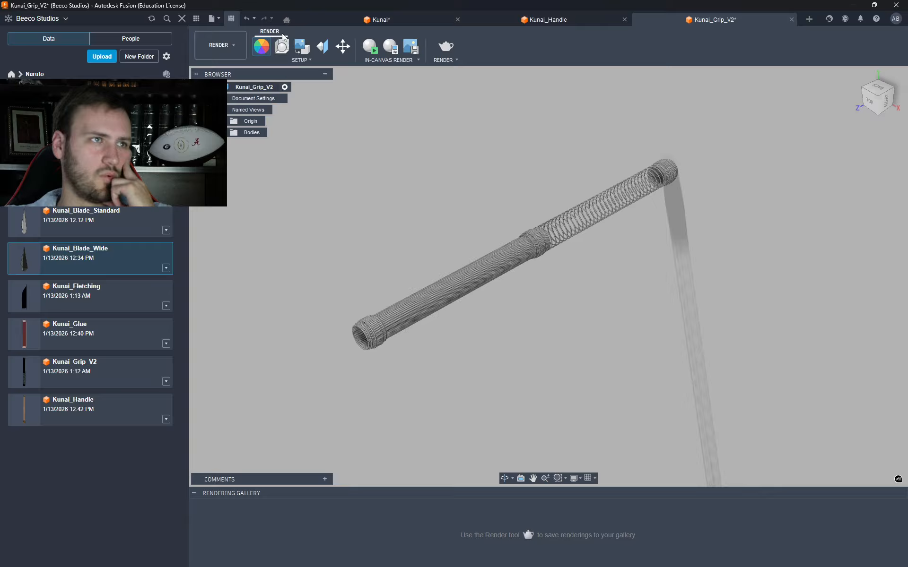
- Switch to the Kunai assembly, update its linked grip, and examine the white fabric beside the blade and fletching
click(404, 18)
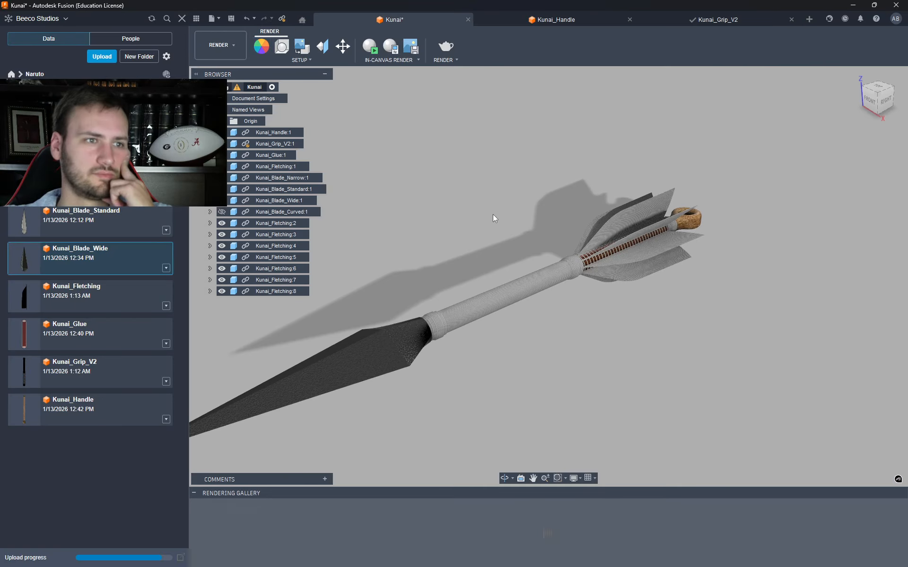
scroll(441, 325, up, 5)
scroll(440, 324, down, 3)
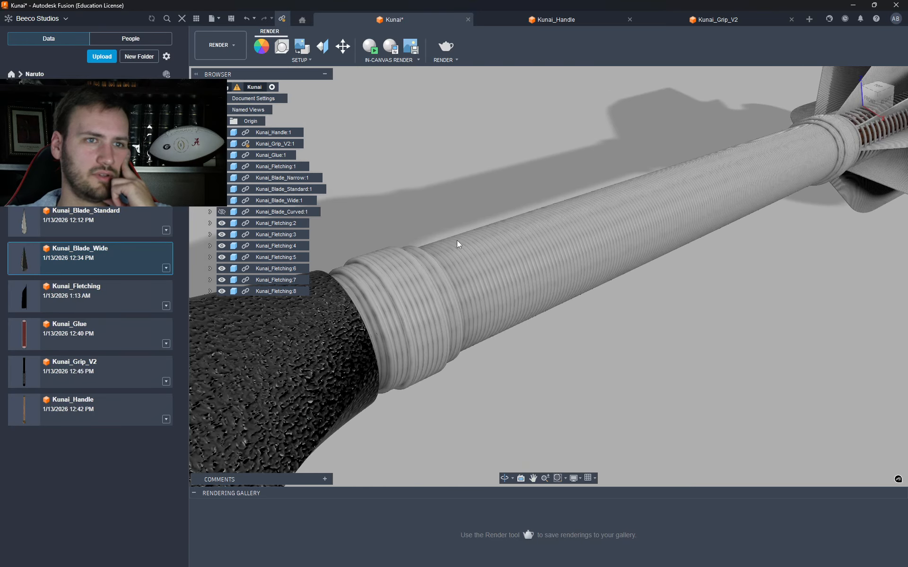
scroll(435, 219, down, 3)
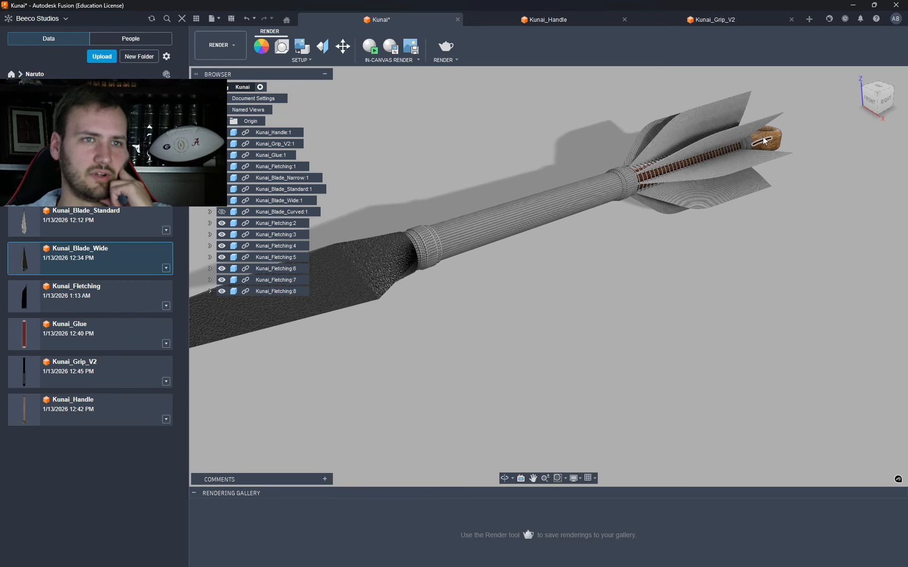
scroll(684, 176, up, 5)
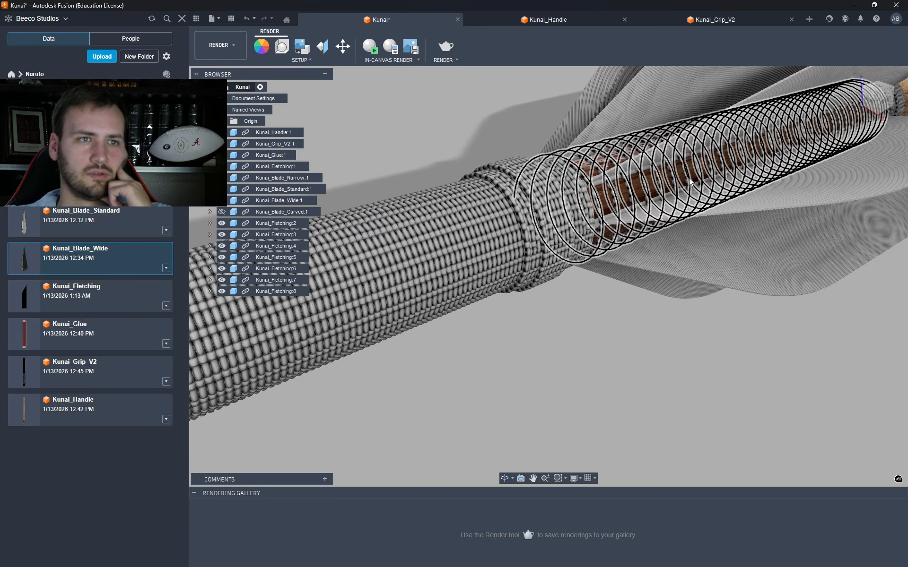
scroll(528, 300, down, 3)
scroll(528, 300, down, 1)
middle_drag(446, 383, 654, 316)
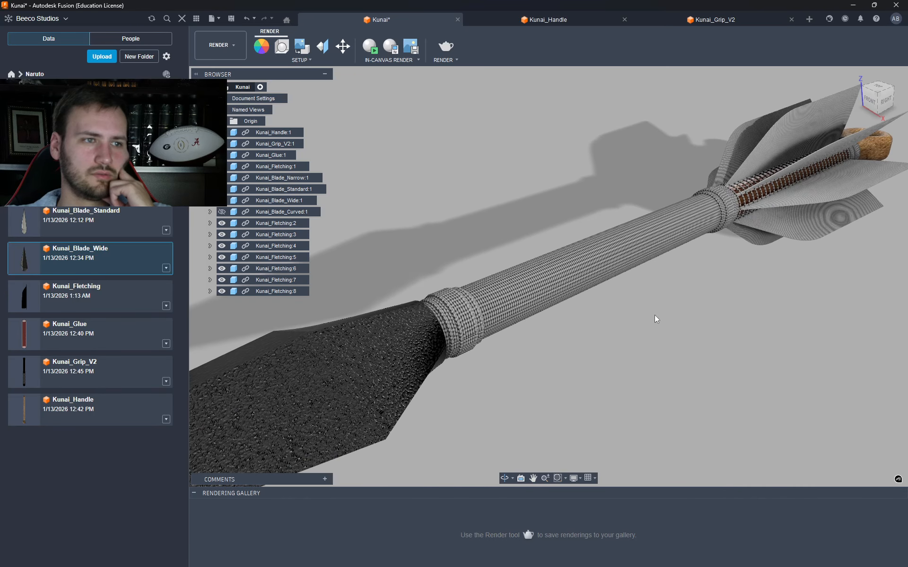
scroll(566, 316, up, 4)
scroll(565, 316, down, 3)
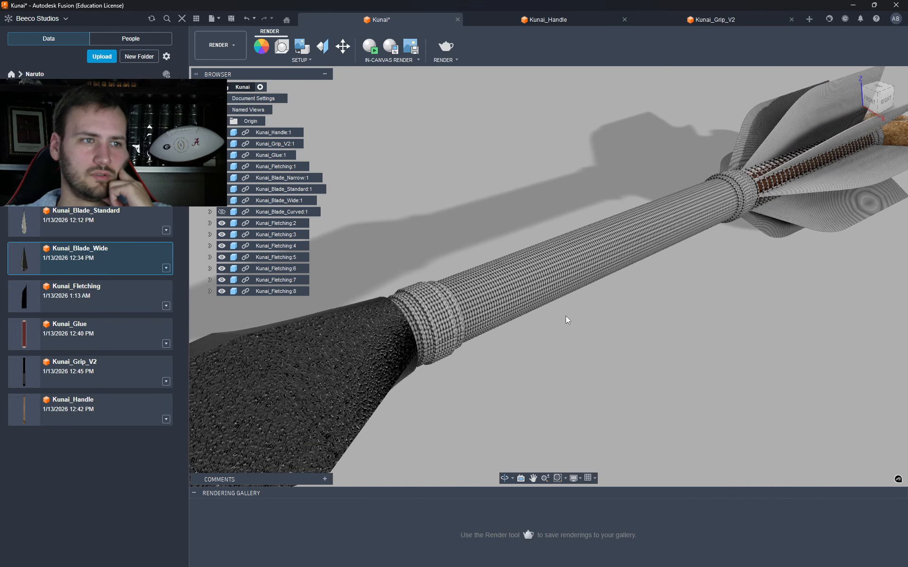
scroll(648, 353, down, 2)
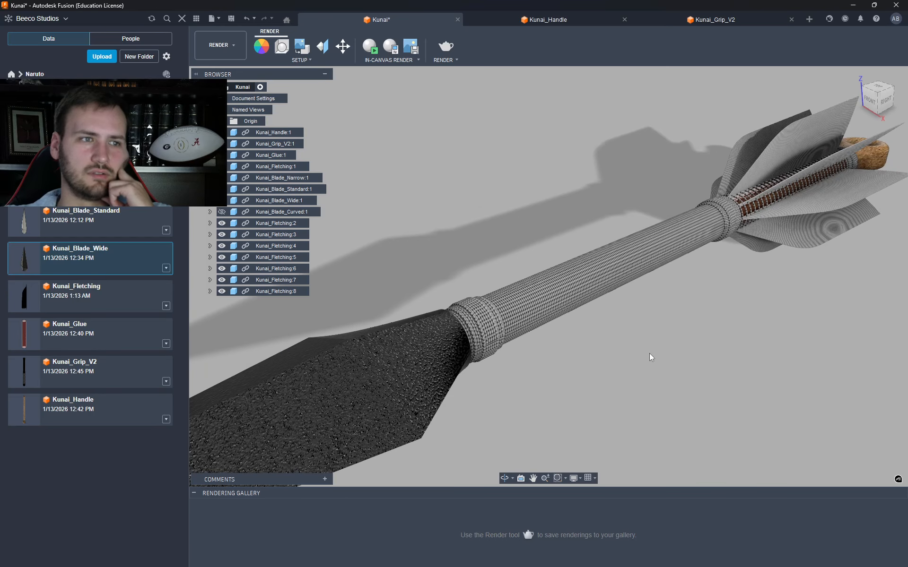
- Return to the Kunai_Grip_V2 design, apply Fabric (Generic) to the grip, and save the design
click(694, 21)
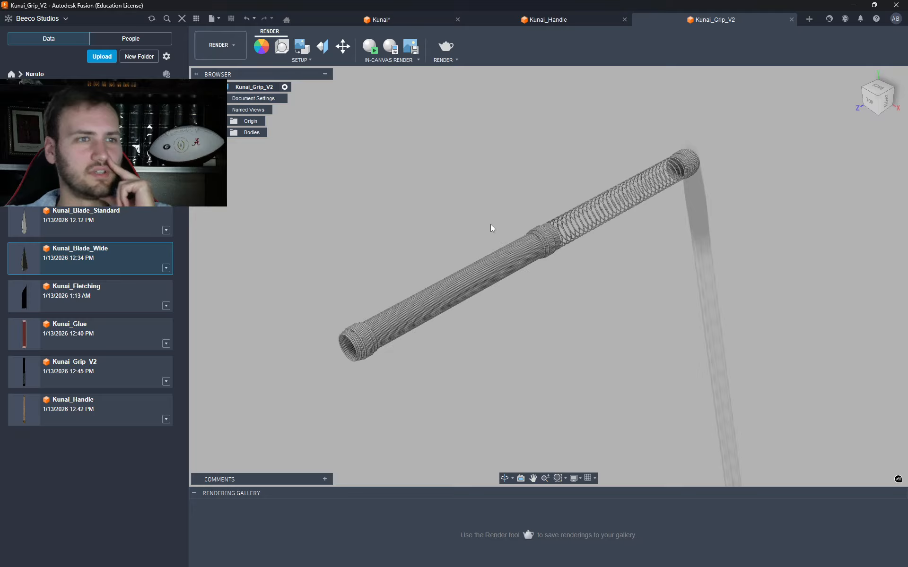
click(263, 50)
drag(799, 213, 495, 260)
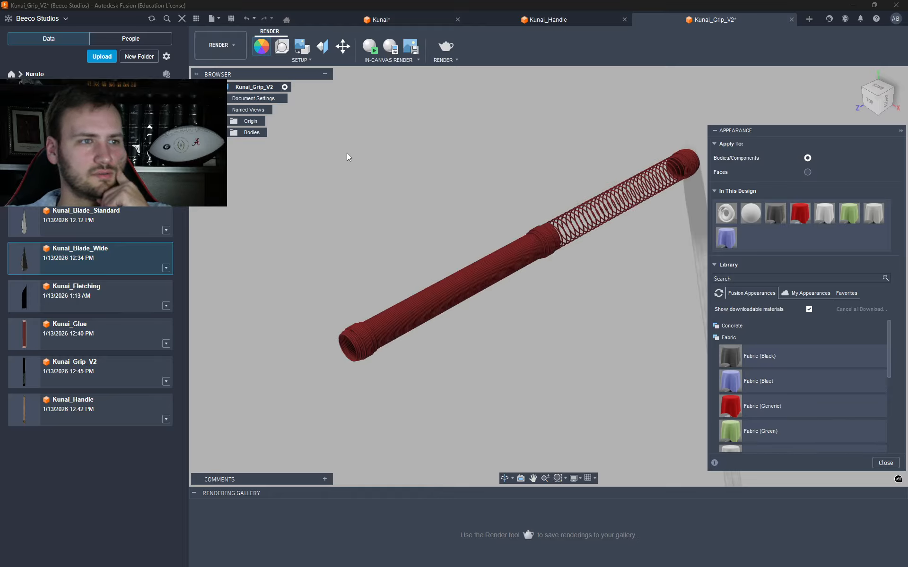
scroll(376, 325, up, 6)
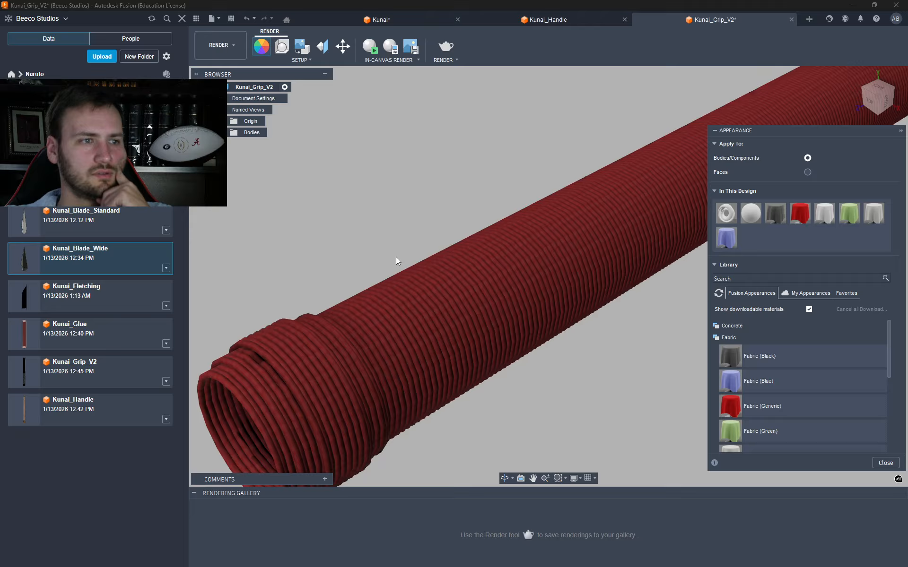
click(230, 19)
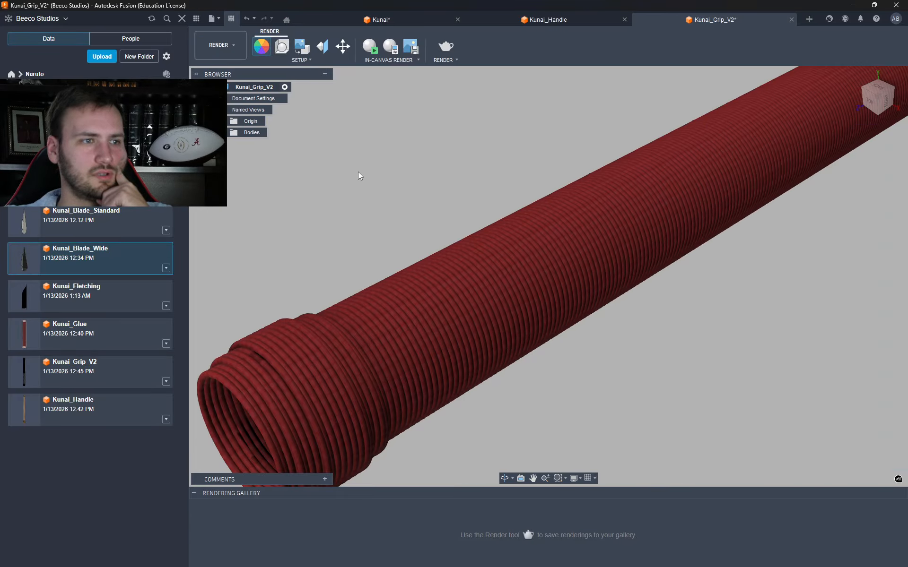
- Update the linked grip in the Kunai assembly and examine its red fabric from afar and up close
click(399, 16)
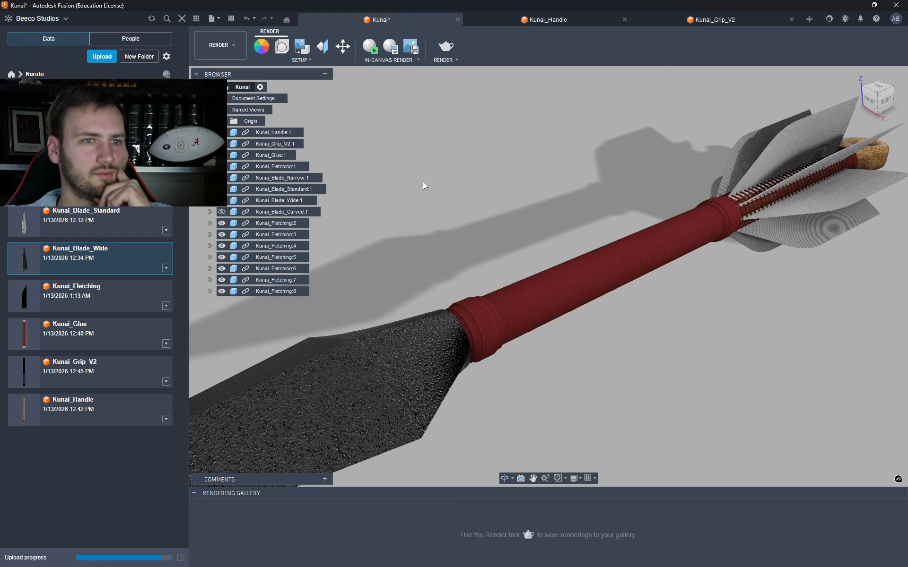
scroll(478, 282, down, 5)
scroll(581, 334, down, 2)
middle_drag(582, 330, 515, 331)
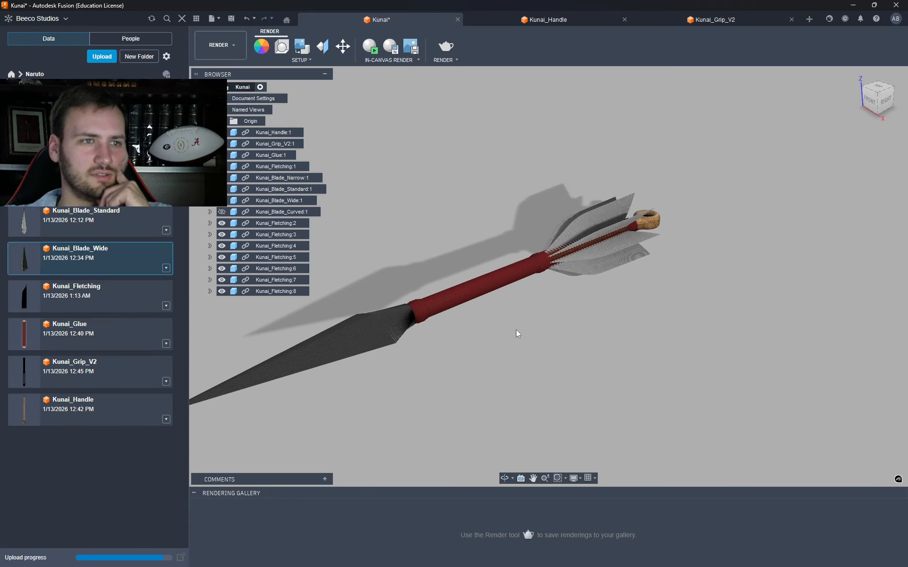
scroll(428, 320, up, 8)
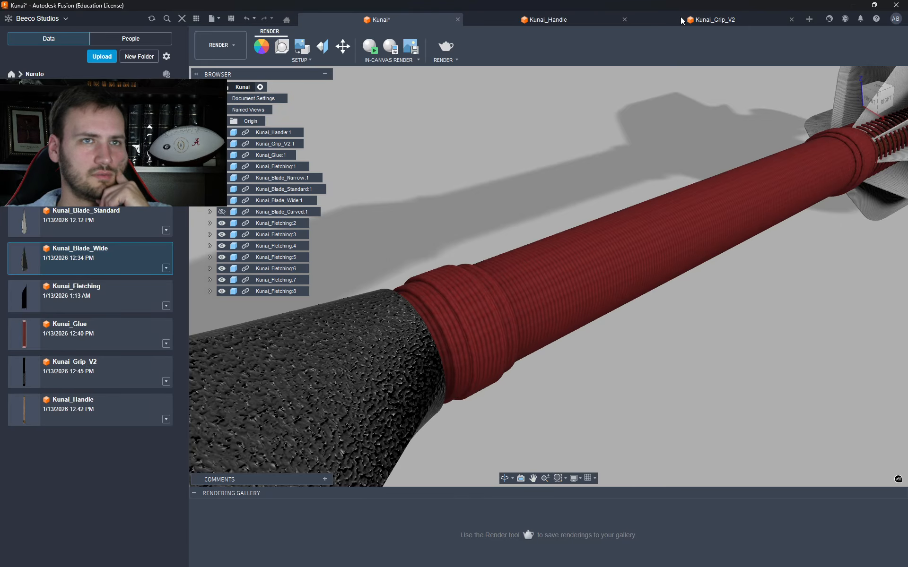
- Switch to the Kunai_Grip_V2 design and set the color of its Fabric (Generic) appearance to RGB 175, 0, 0
click(682, 20)
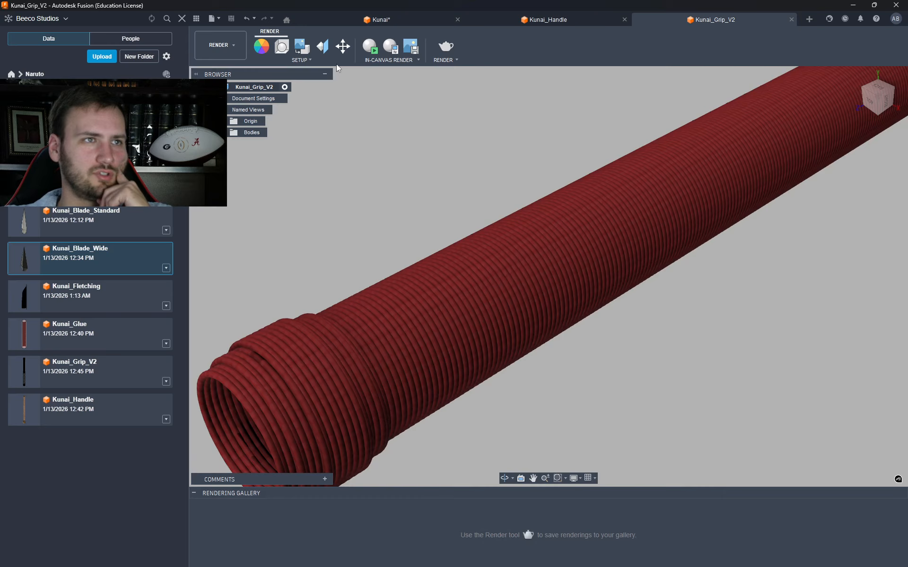
click(261, 48)
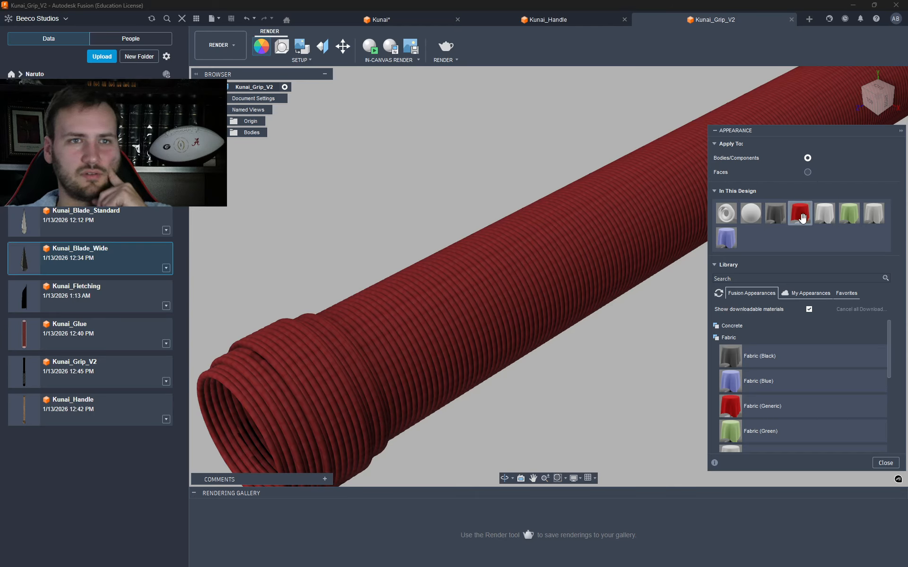
right_click(796, 221)
click(809, 227)
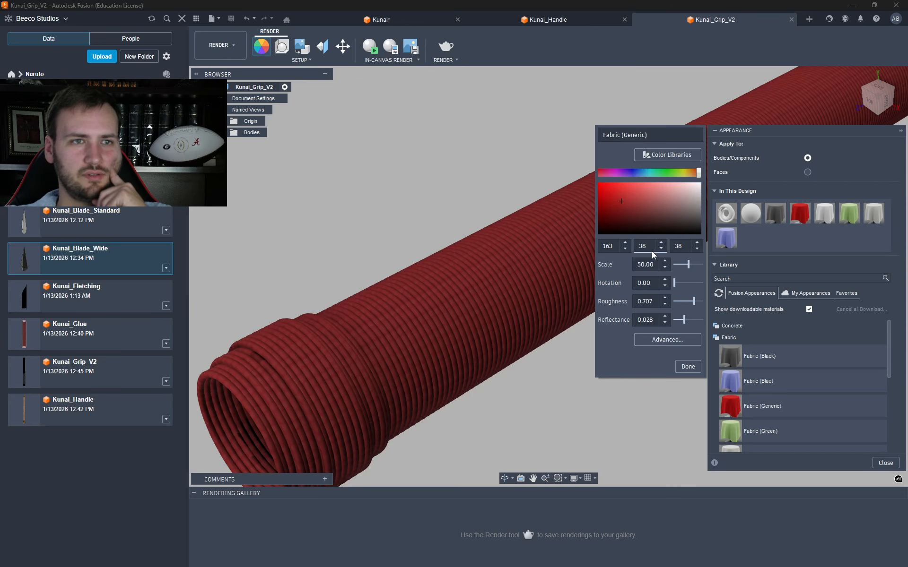
drag(619, 200, 588, 202)
click(626, 243)
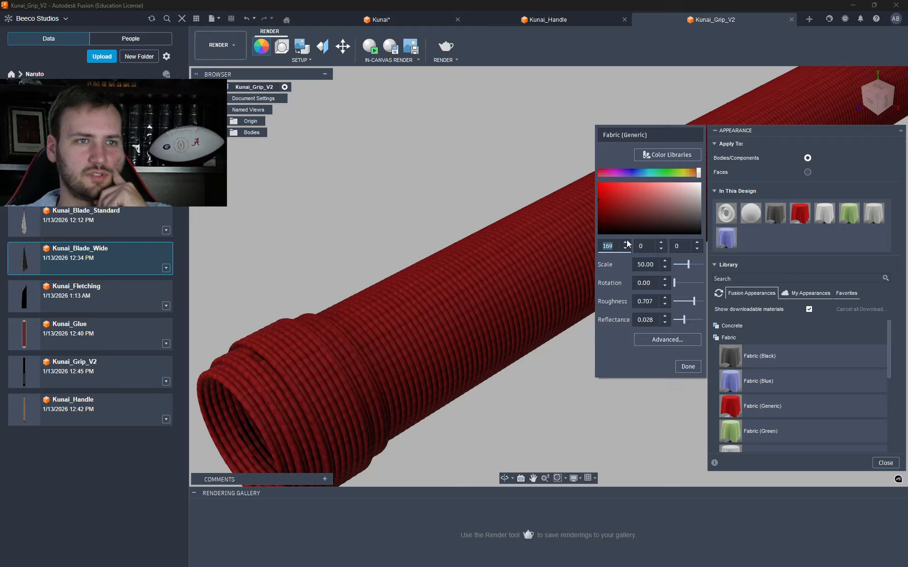
click(627, 243)
click(626, 243)
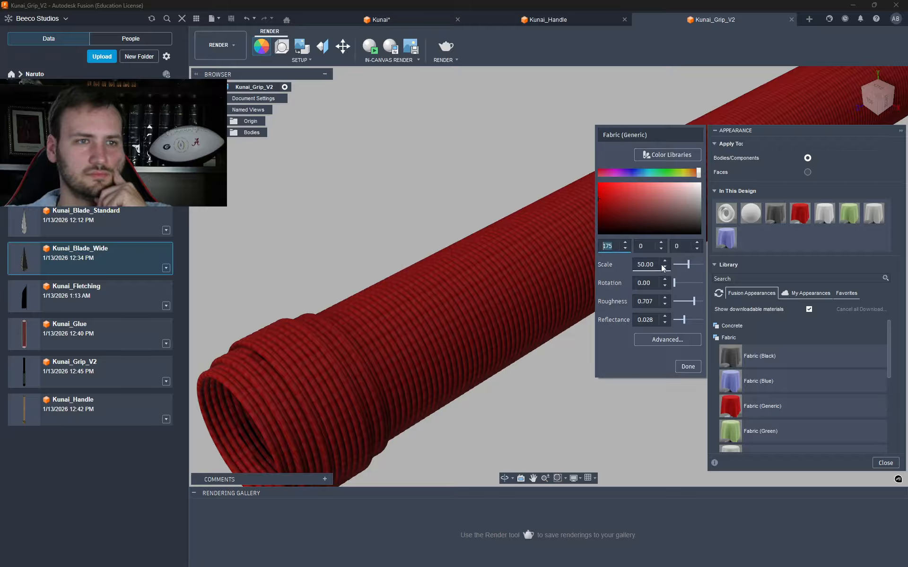
- Compare several texture scales on the grip's fabric and set the scale to 48.00, keeping the rotation at 0.00
click(687, 263)
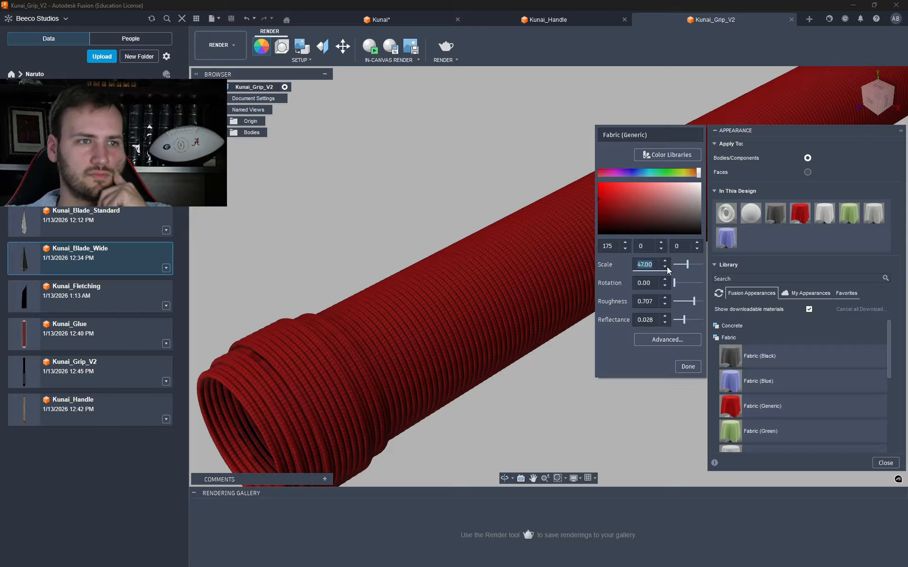
click(665, 263)
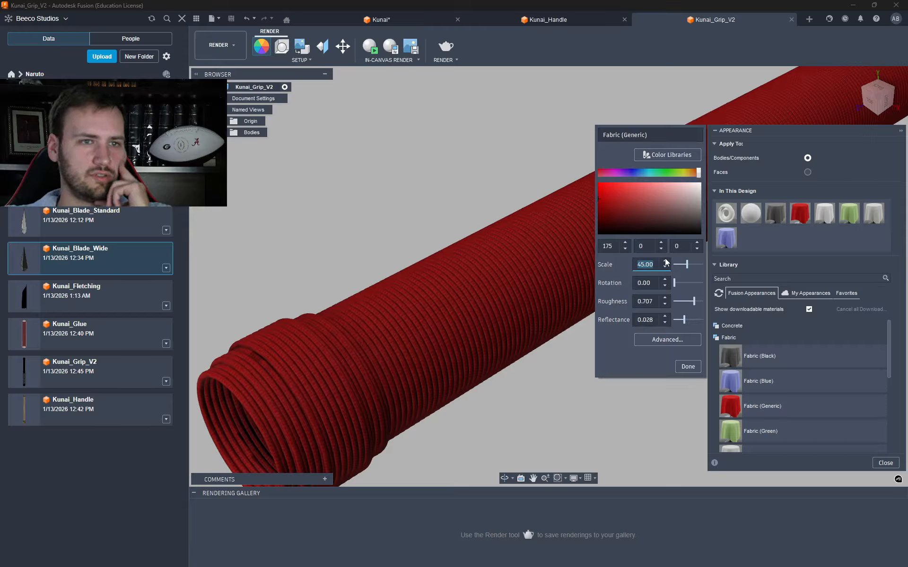
click(664, 262)
click(664, 262)
click(664, 262)
click(664, 262)
click(664, 262)
click(664, 262)
click(665, 262)
click(665, 262)
click(664, 268)
click(664, 268)
click(664, 268)
click(664, 268)
click(664, 268)
click(664, 268)
click(664, 268)
click(664, 268)
click(665, 268)
click(665, 268)
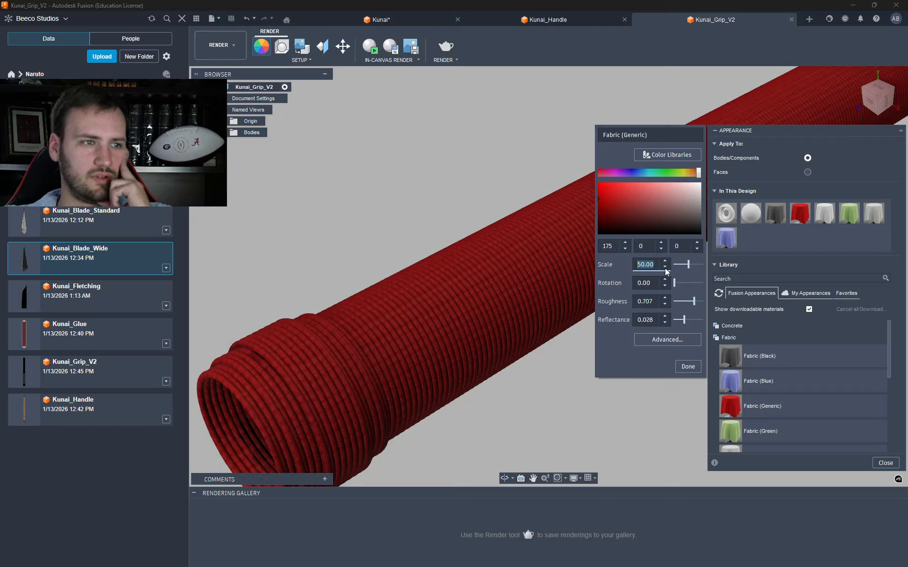
click(665, 268)
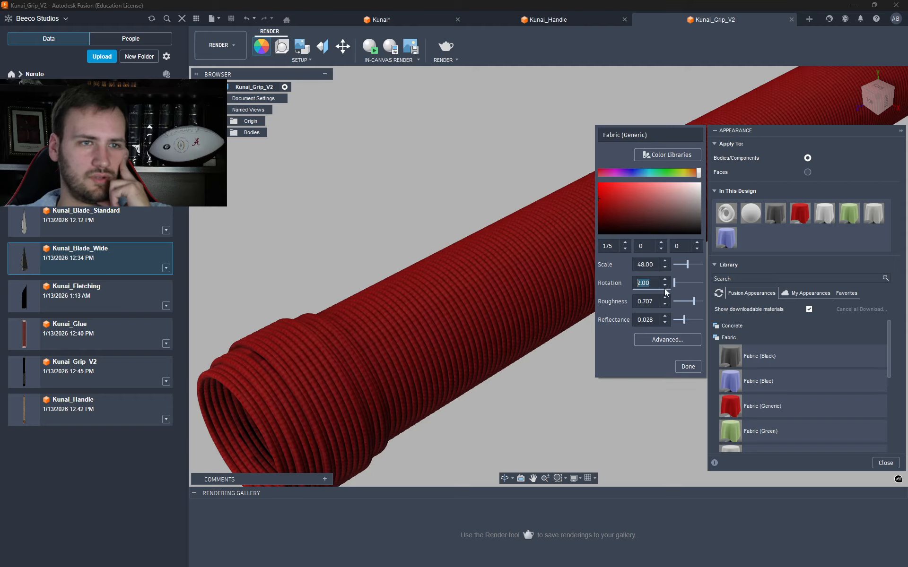
click(665, 286)
- Try the grip fabric with a roughness of 1.000 and of 0.000
click(665, 298)
click(665, 298)
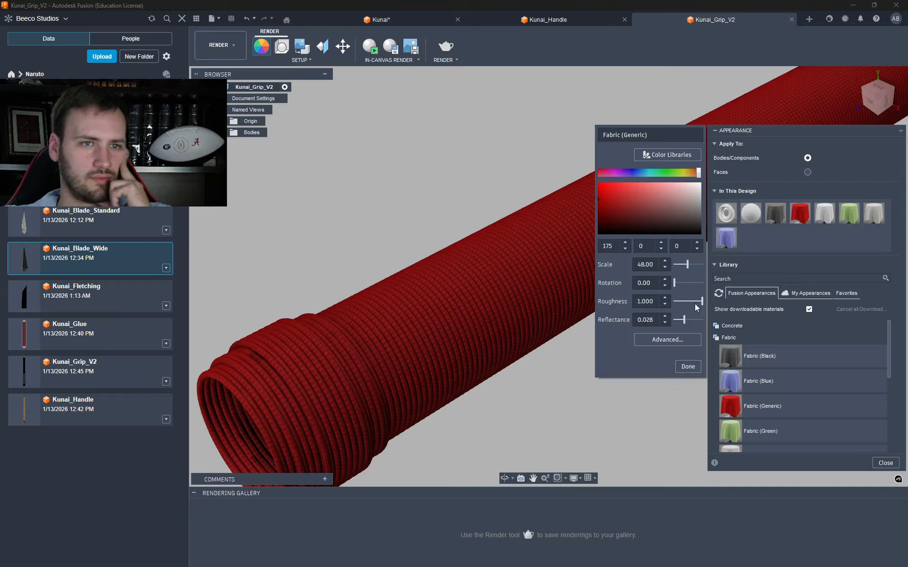
drag(703, 304, 663, 305)
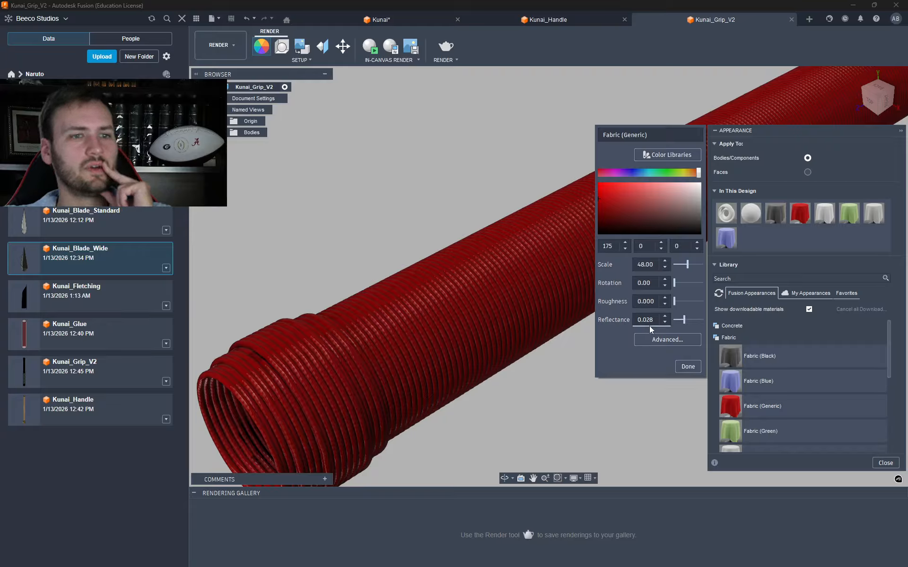
- Set the reflectance of the grip's fabric to 0.025
mouse_move(684, 321)
mouse_down()
mouse_move(668, 319)
mouse_move(704, 318)
mouse_move(682, 318)
mouse_up()
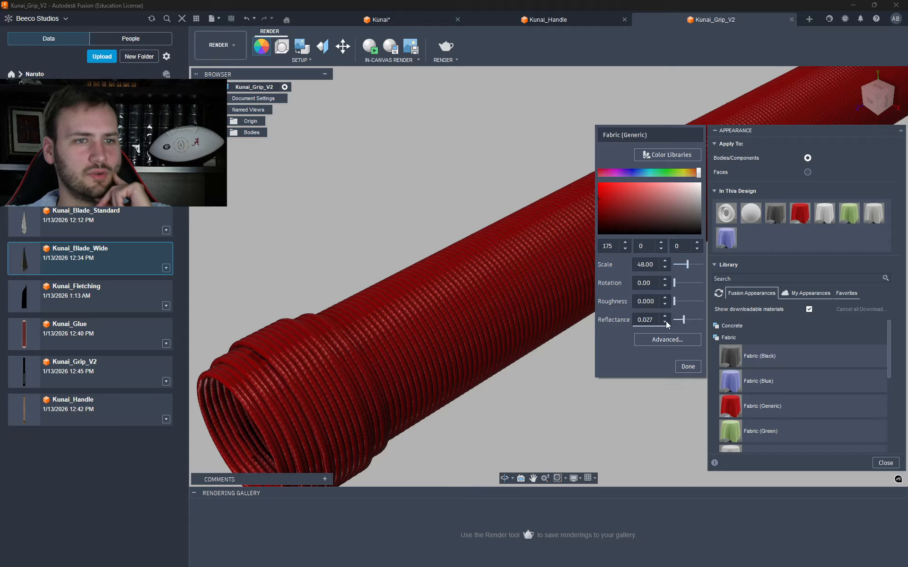
click(666, 322)
click(666, 322)
click(665, 316)
click(665, 317)
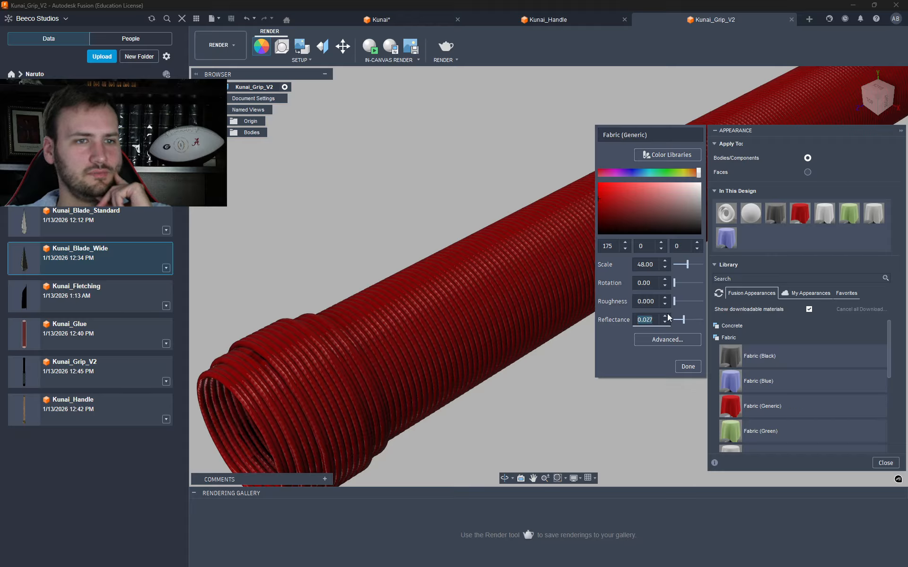
text(.025)
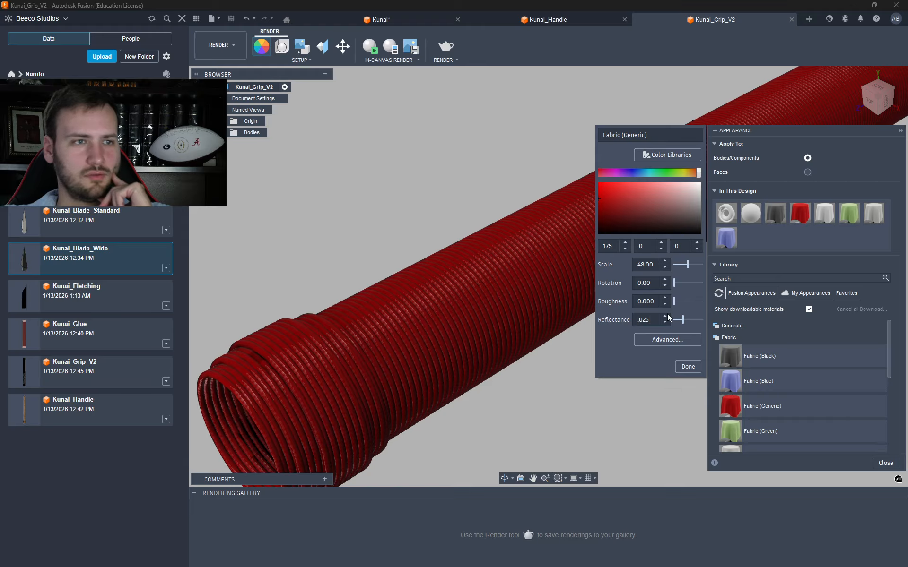
- Set the roughness of the grip's fabric to 0.250 and finish editing the appearance
click(666, 298)
click(665, 298)
click(665, 298)
click(665, 299)
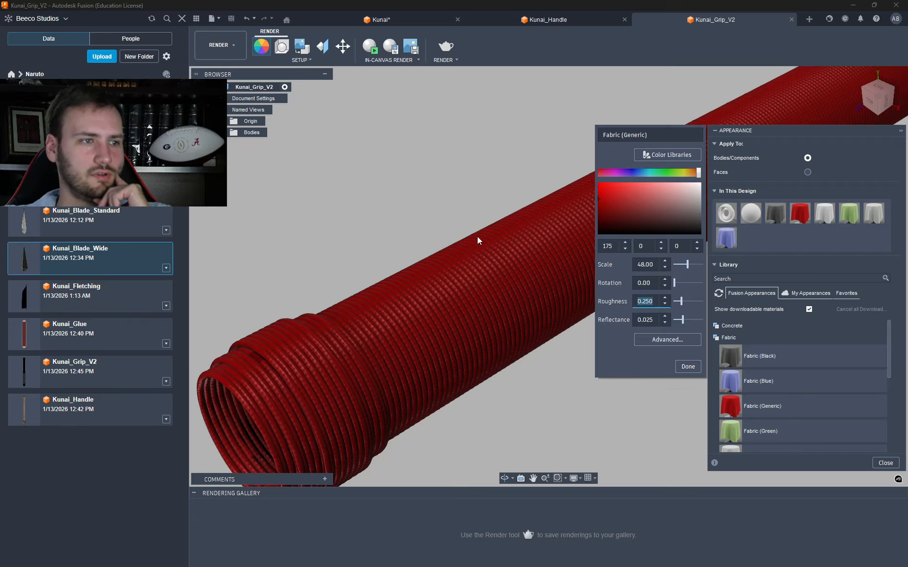
click(688, 366)
- Check the edited fabric along the full length of the grip and save the Kunai_Grip_V2 design
scroll(591, 330, down, 5)
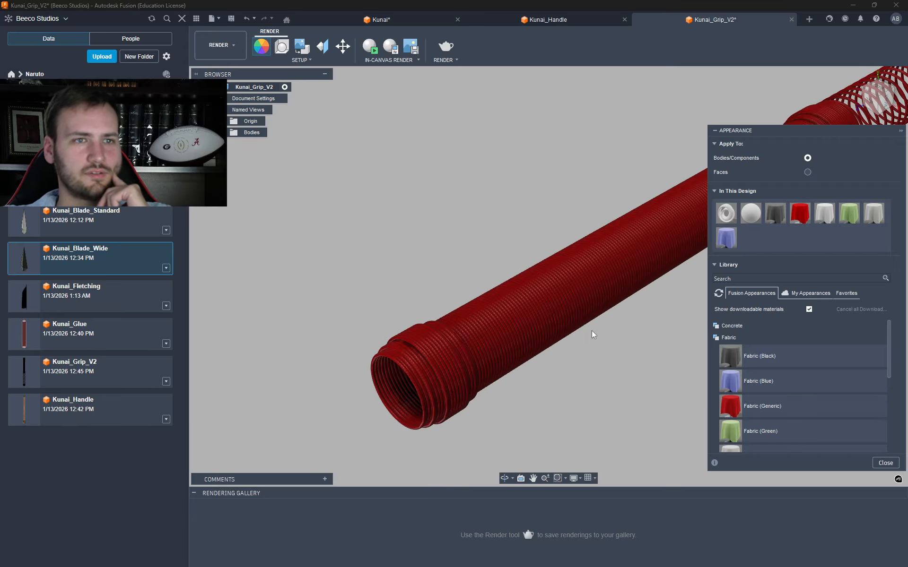
shift+middle_drag(591, 331, 439, 331)
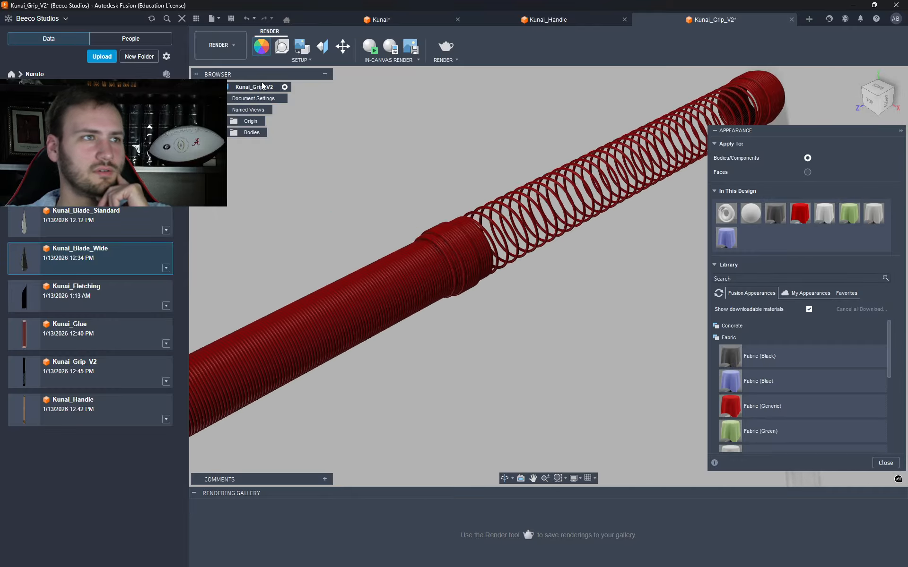
shift+middle_drag(263, 85, 520, 265)
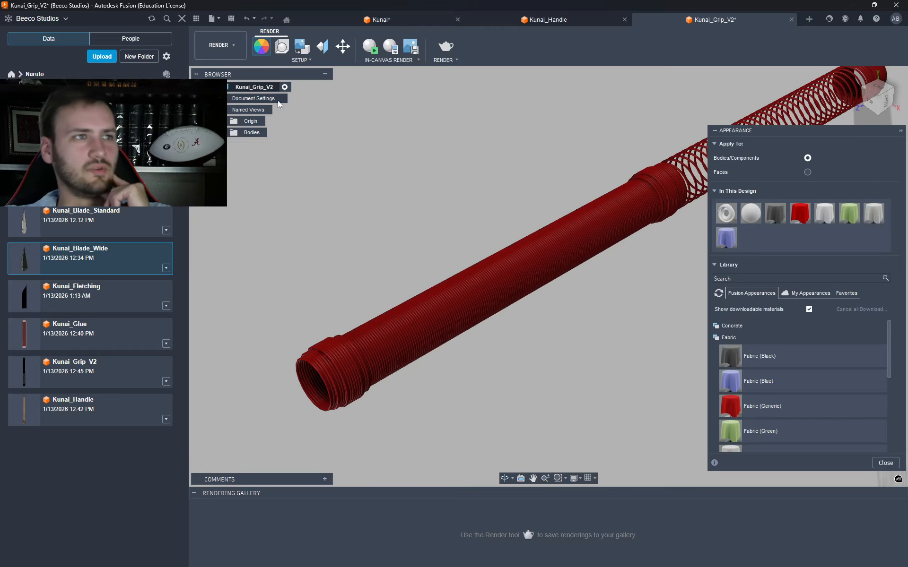
click(235, 20)
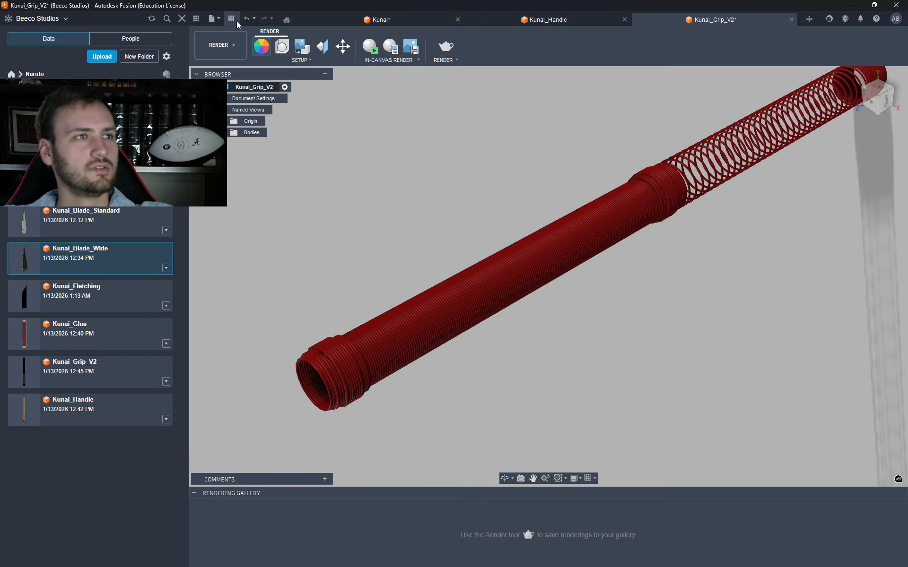
- Switch to the Kunai assembly, update its linked grip, and examine the red fabric from afar and near the fletching
click(398, 22)
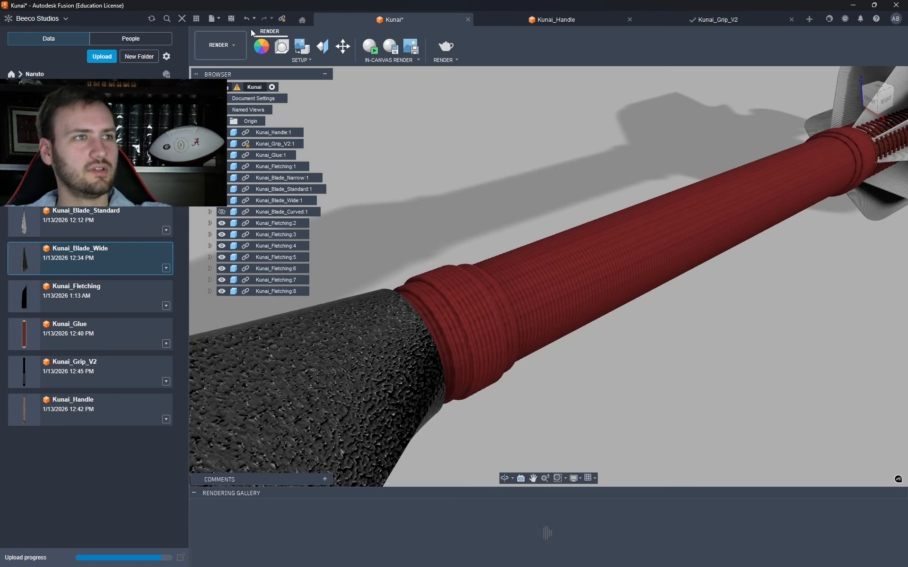
click(282, 19)
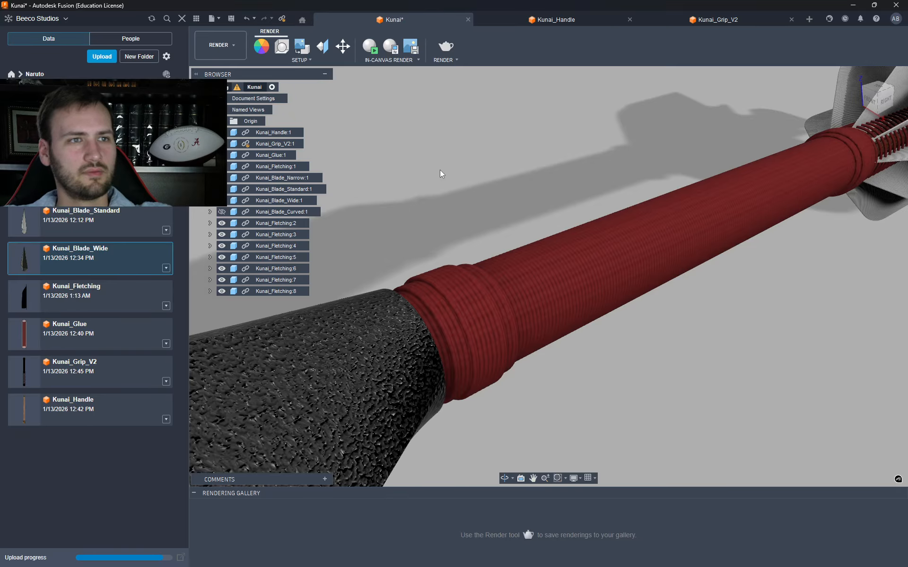
scroll(449, 169, down, 3)
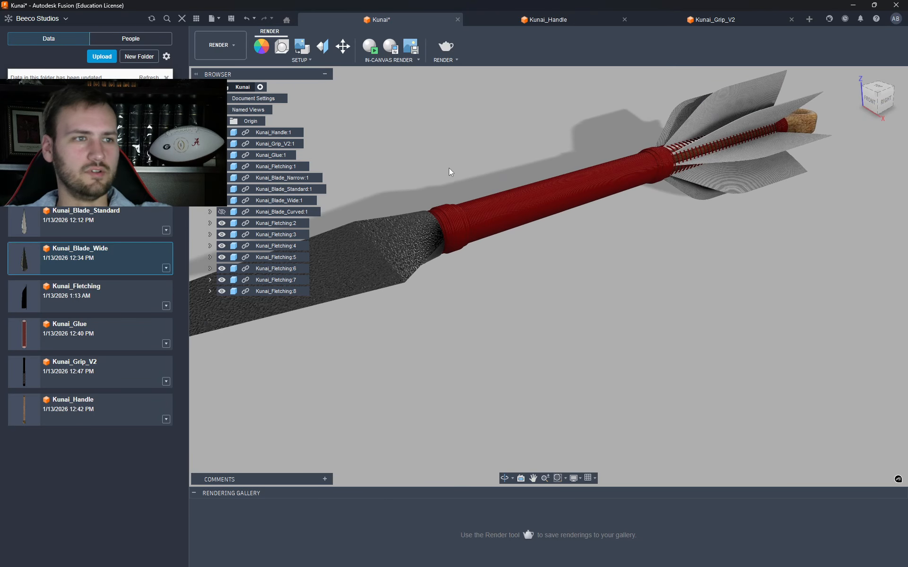
middle_drag(448, 169, 492, 228)
scroll(573, 257, down, 2)
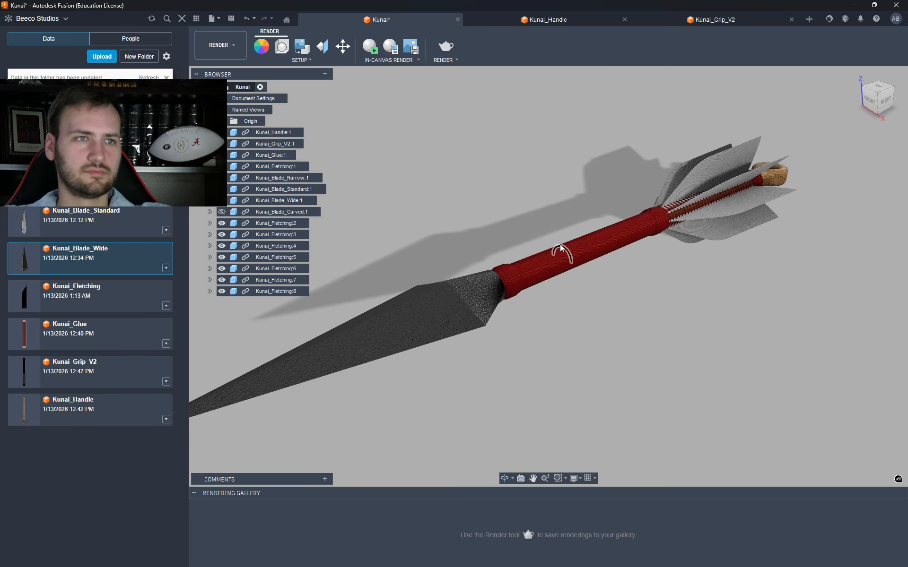
scroll(517, 250, down, 1)
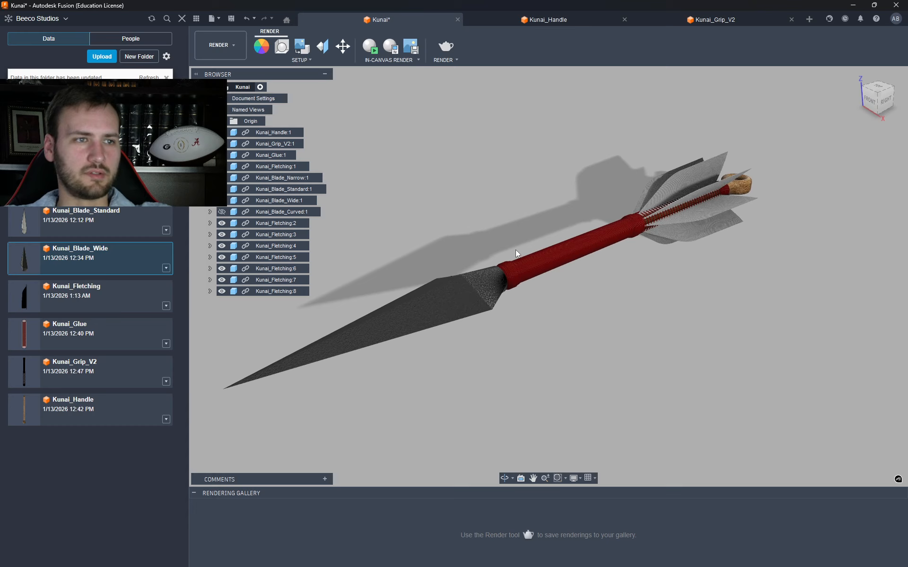
scroll(700, 215, up, 5)
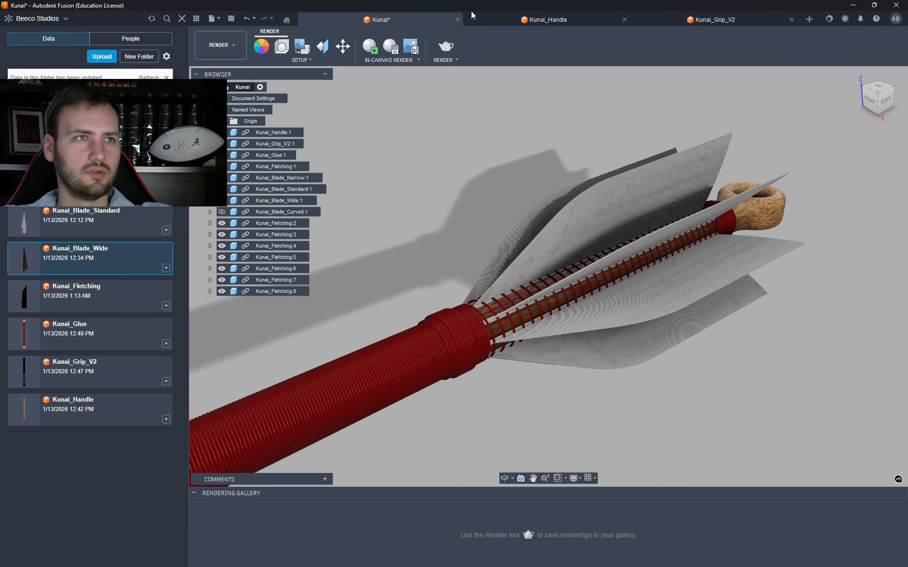
- Switch to the Kunai_Handle design and delete its two unused wood appearances, leaving the pine applied to the handle
click(569, 19)
scroll(506, 378, up, 3)
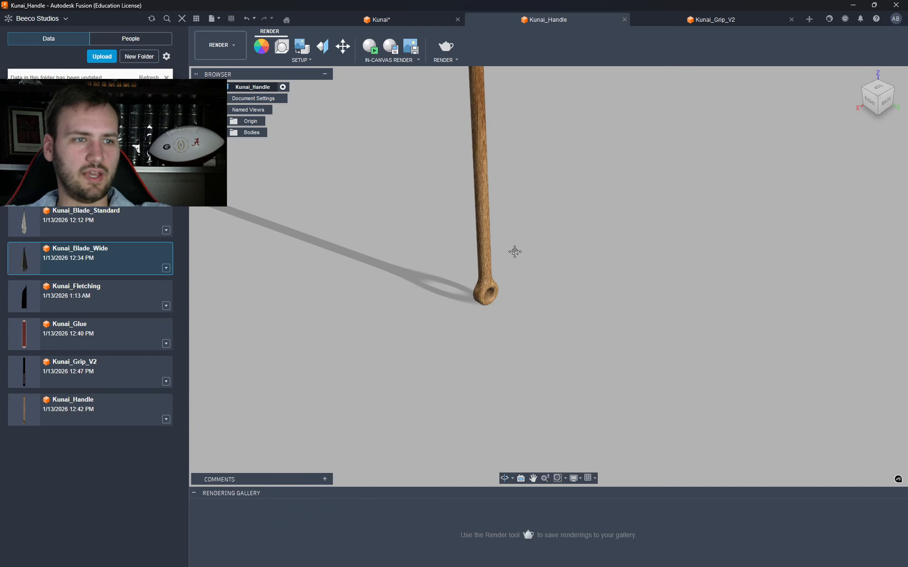
scroll(474, 316, up, 3)
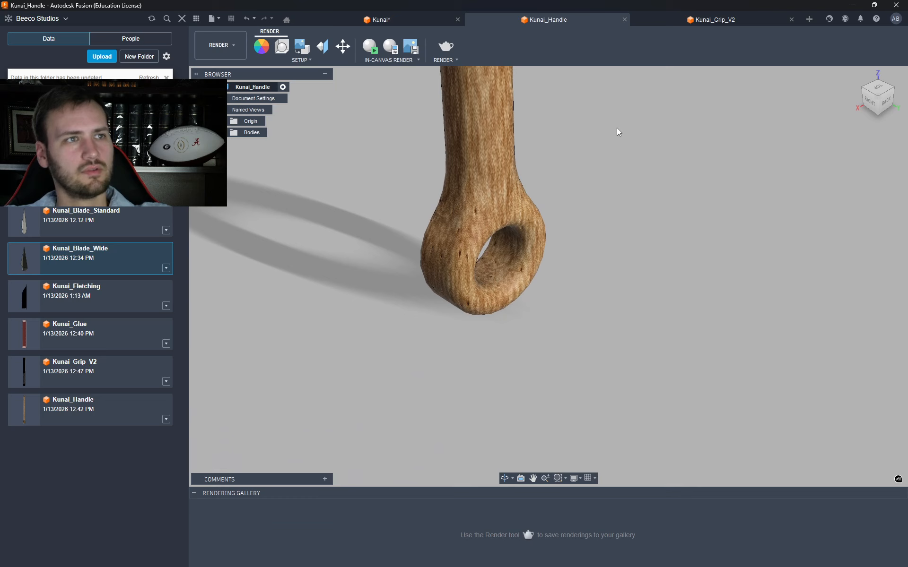
middle_drag(618, 134, 490, 375)
click(261, 45)
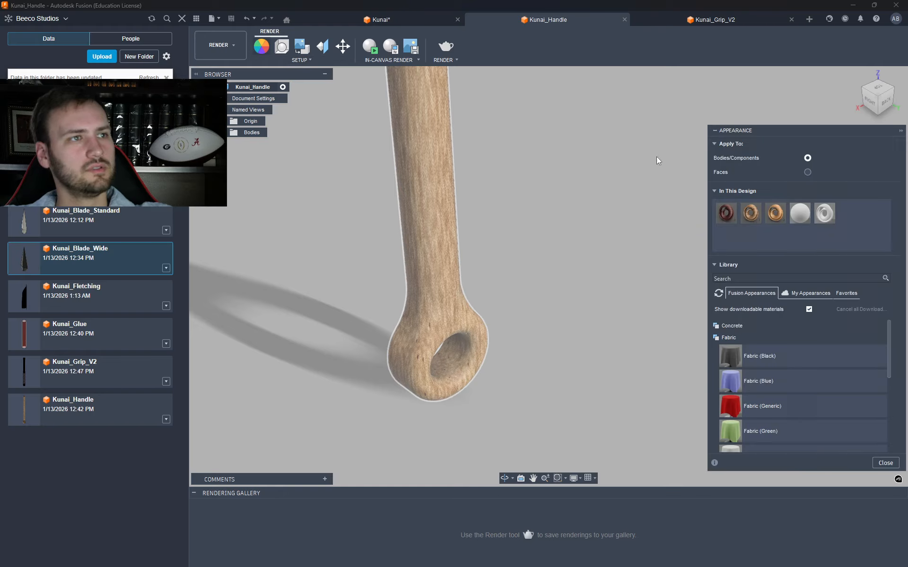
right_click(776, 217)
click(764, 246)
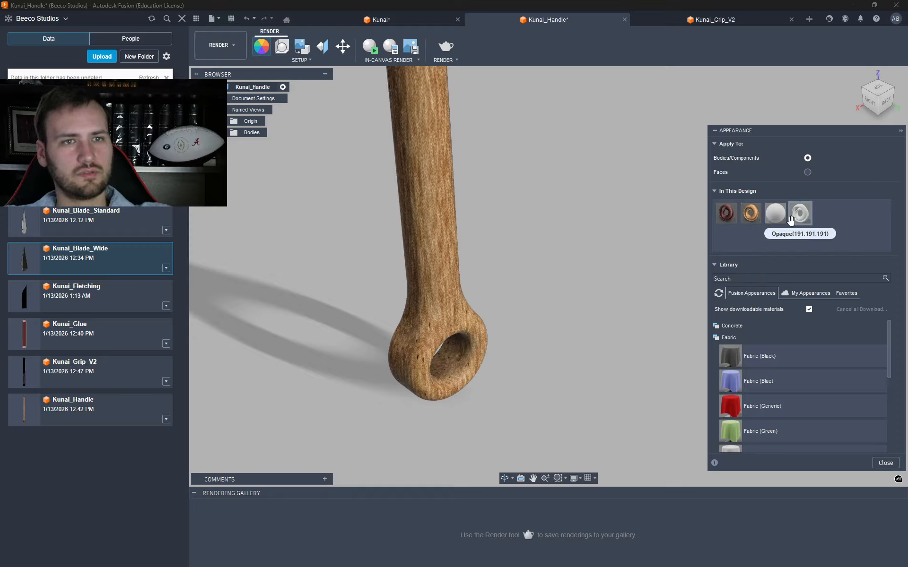
right_click(727, 217)
click(746, 246)
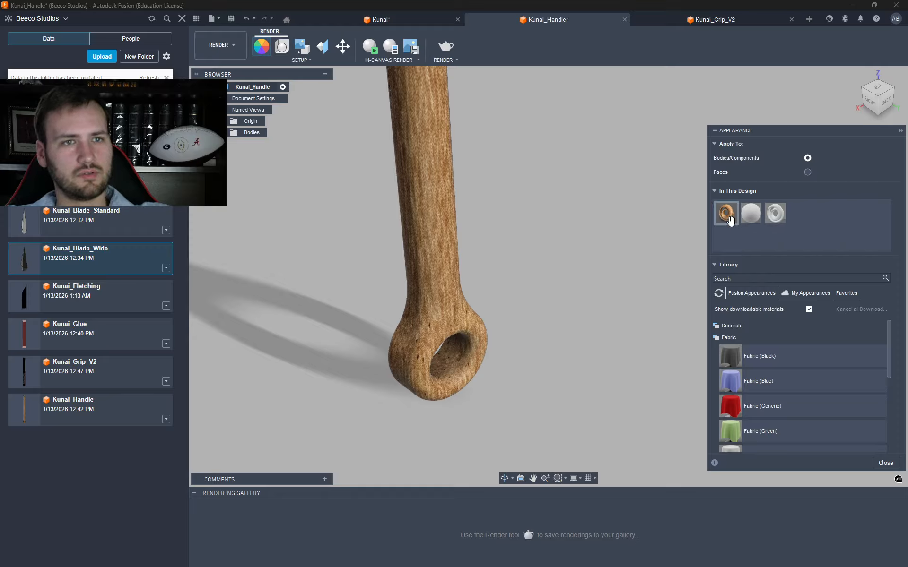
- Edit the handle's 3D Pine - Stained light semigloss appearance and set its earlywood roughness to 0.000
right_click(728, 218)
click(746, 225)
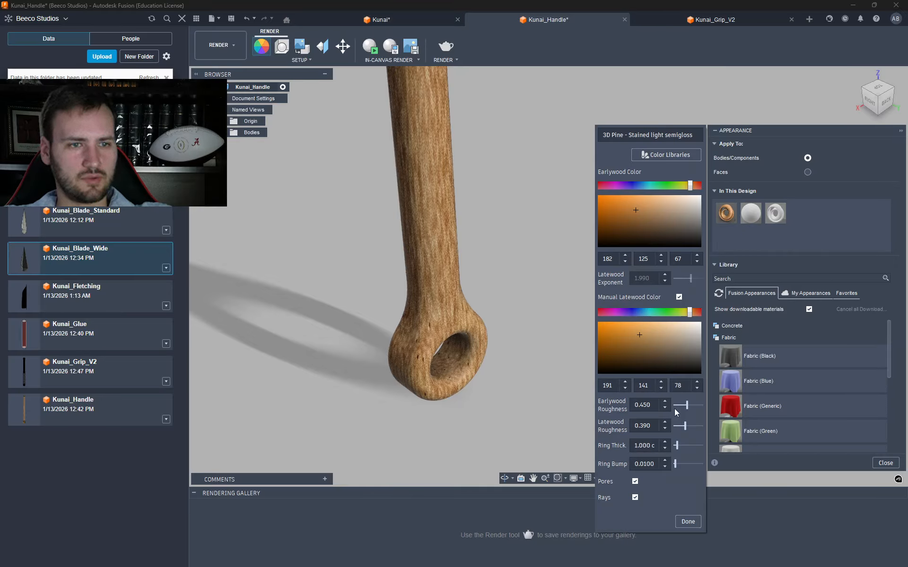
drag(688, 407, 671, 407)
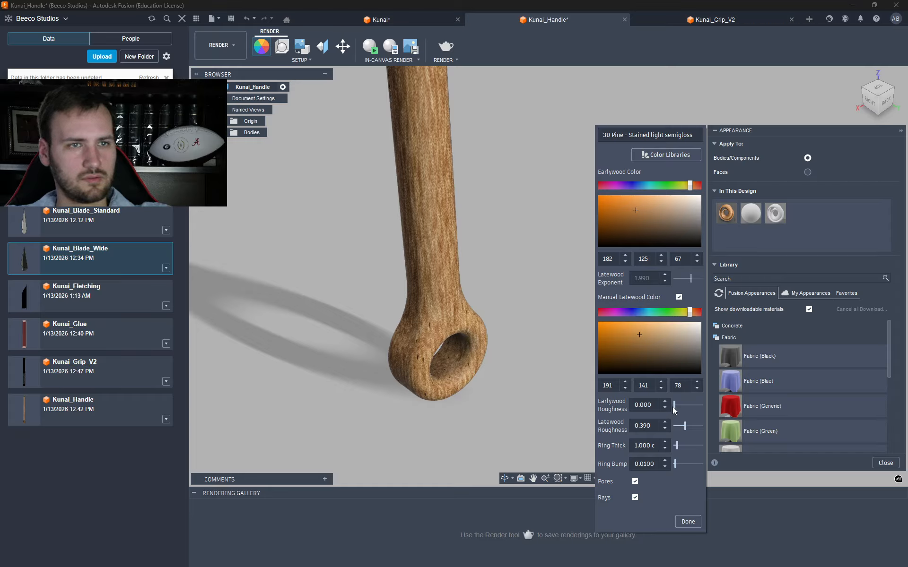
- Set the pine's earlywood color to RGB 185, 125, 65
click(625, 255)
click(625, 256)
click(625, 256)
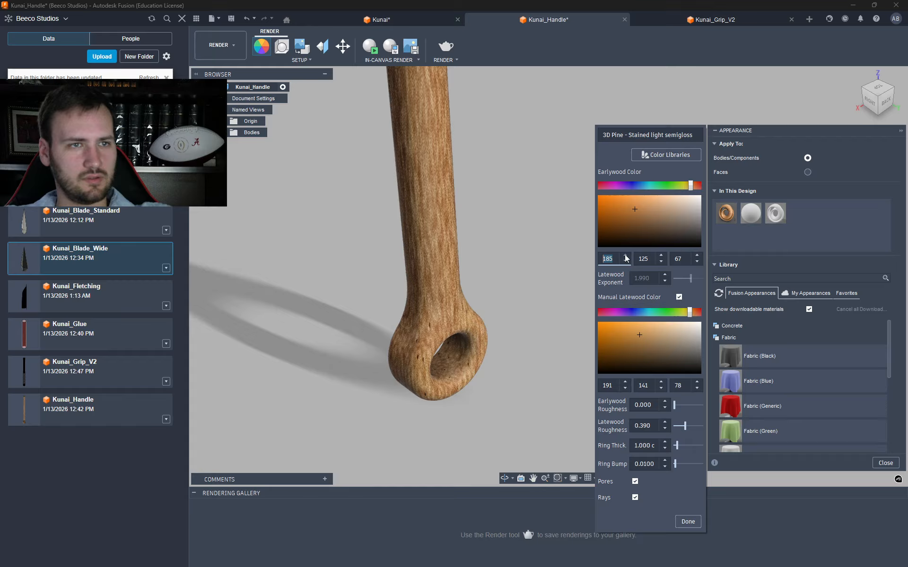
click(697, 261)
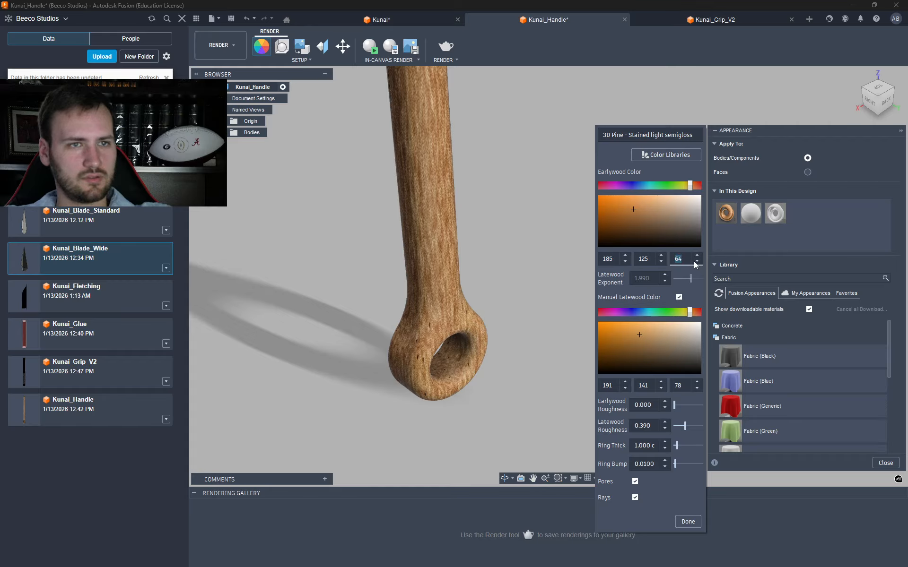
click(697, 262)
- Set the pine's manual latewood color to RGB 190, 140, 80
click(625, 388)
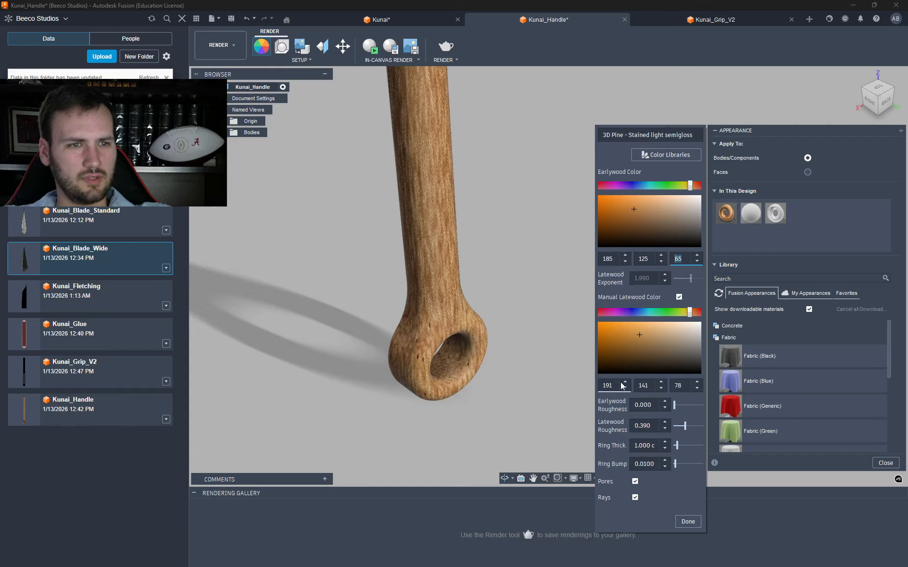
click(661, 388)
click(697, 383)
click(697, 383)
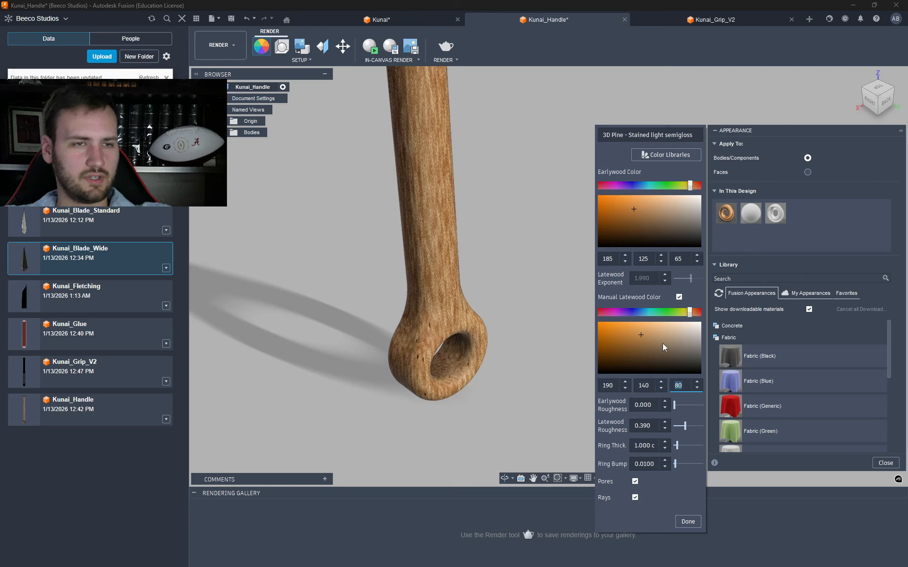
click(699, 298)
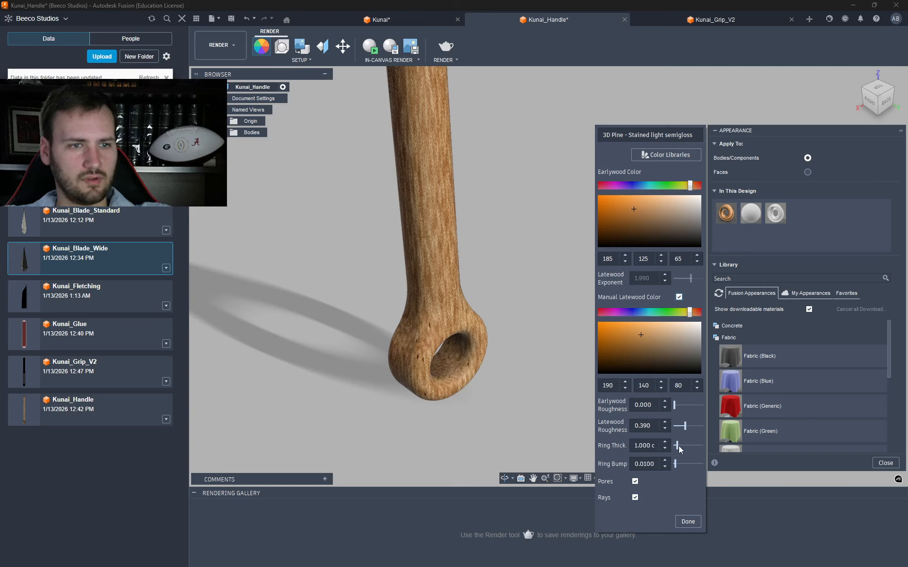
- Raise the pine's ring thickness to about 8.645 and ring bump to 0.2500, and compare the wood with and without pores
mouse_move(677, 447)
mouse_down()
mouse_move(713, 444)
mouse_move(675, 447)
mouse_up()
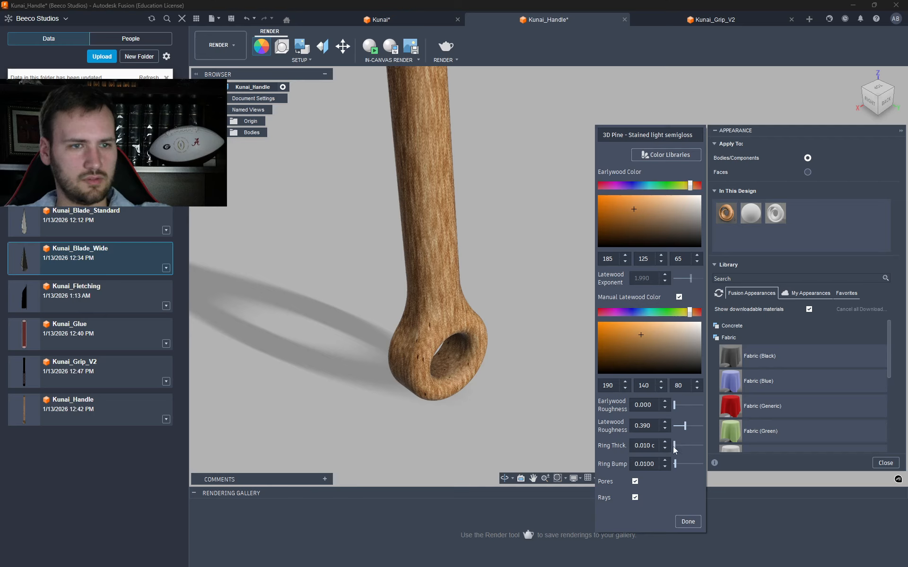
drag(675, 445, 721, 466)
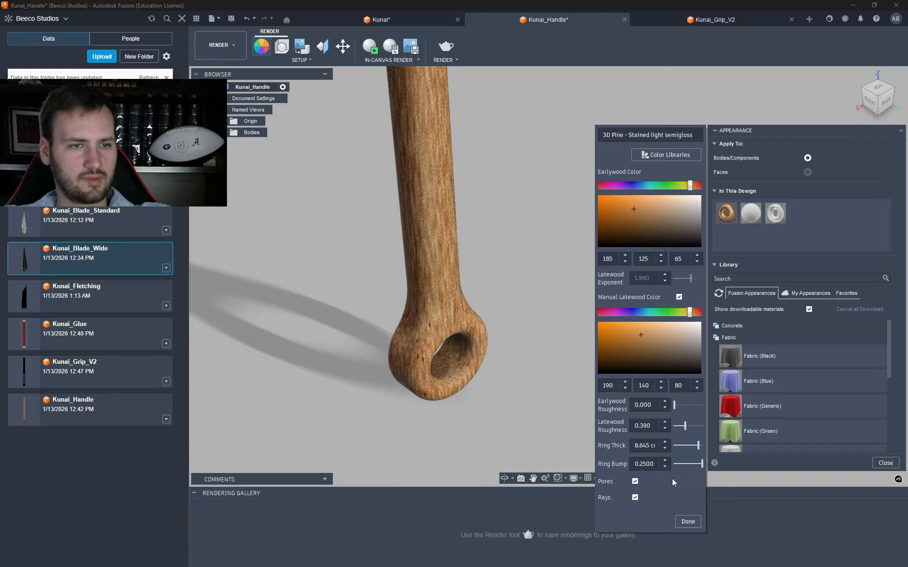
click(634, 481)
click(635, 481)
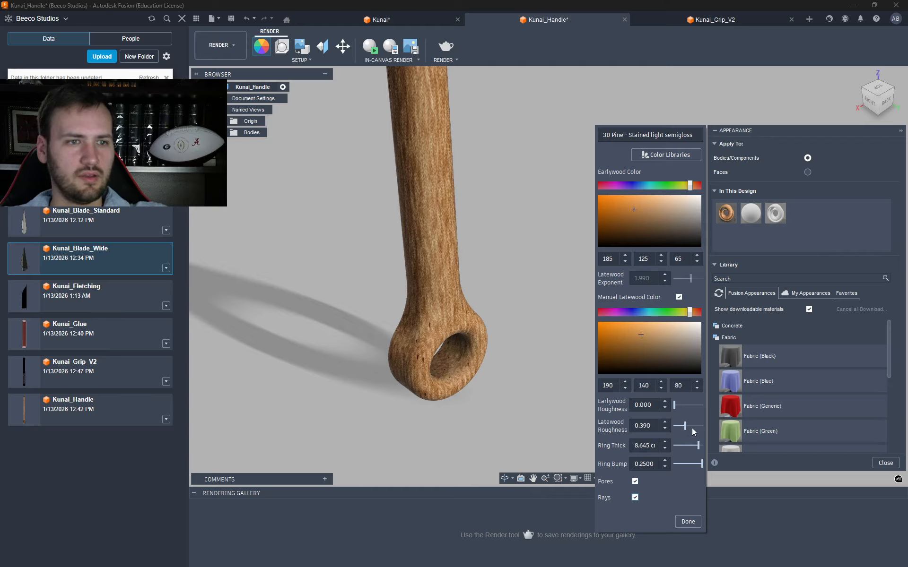
- Try the maximum latewood roughness of 1.000 on the pine, and settle on 0.500
drag(685, 429, 723, 436)
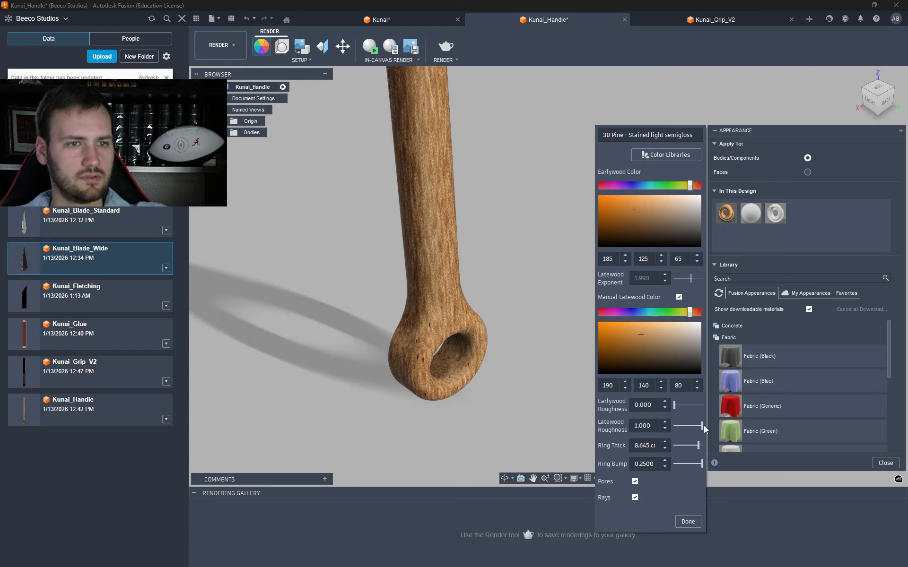
click(664, 429)
click(664, 429)
click(665, 428)
click(665, 428)
click(664, 428)
click(664, 428)
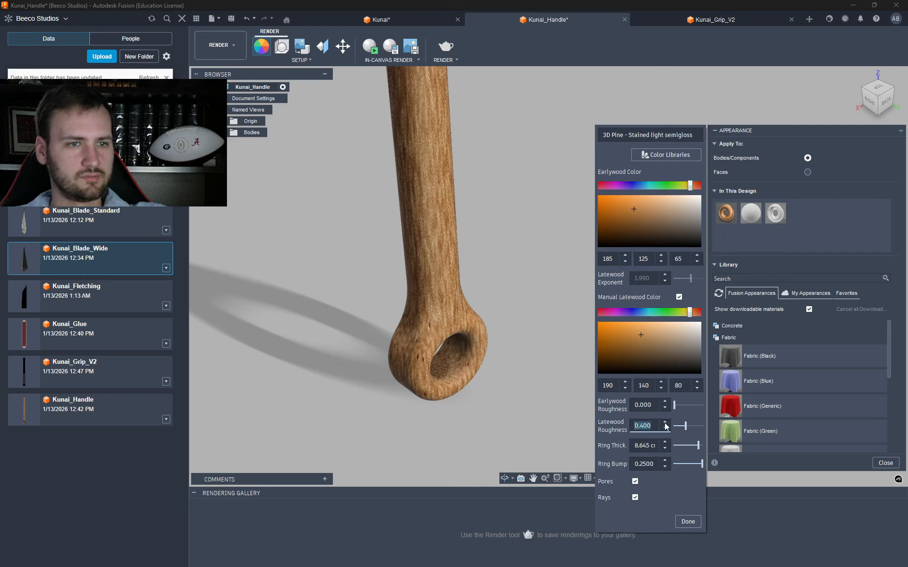
click(665, 424)
- Set the pine's earlywood roughness to 0.125, keep the latewood roughness at 0.500, and finish editing the appearance
mouse_move(674, 406)
mouse_down()
mouse_move(707, 412)
mouse_move(664, 407)
mouse_move(693, 410)
mouse_move(678, 409)
mouse_up()
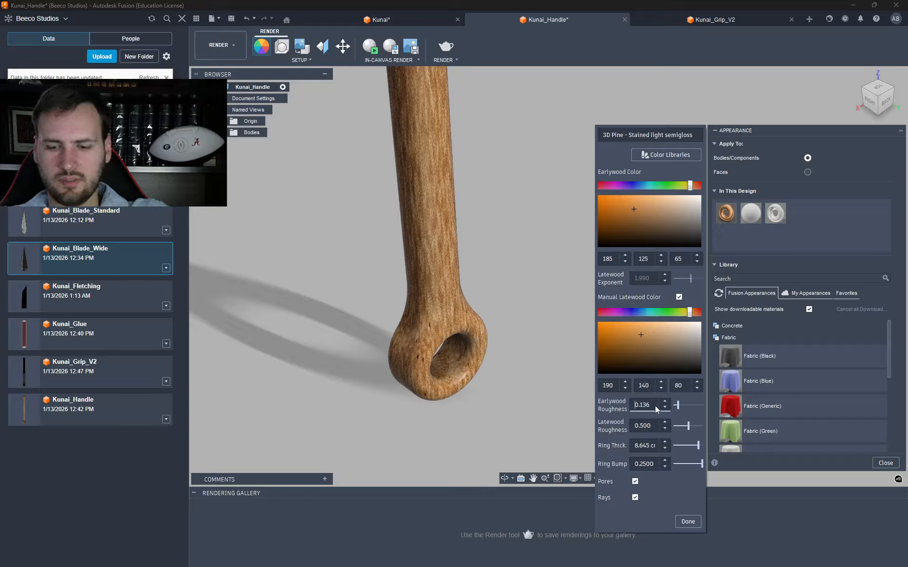
key(Delete)
key(Delete)
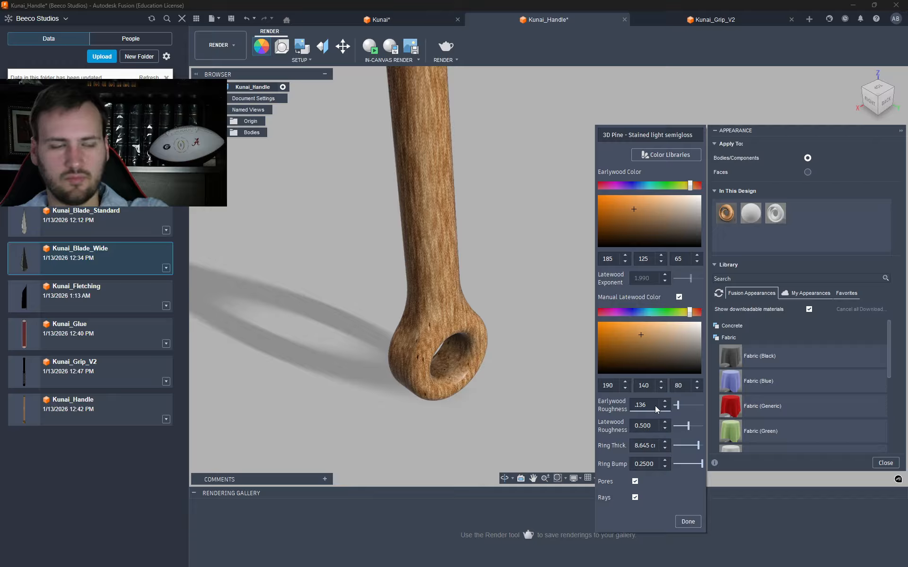
key(Delete)
key(Delete)
key(Delete)
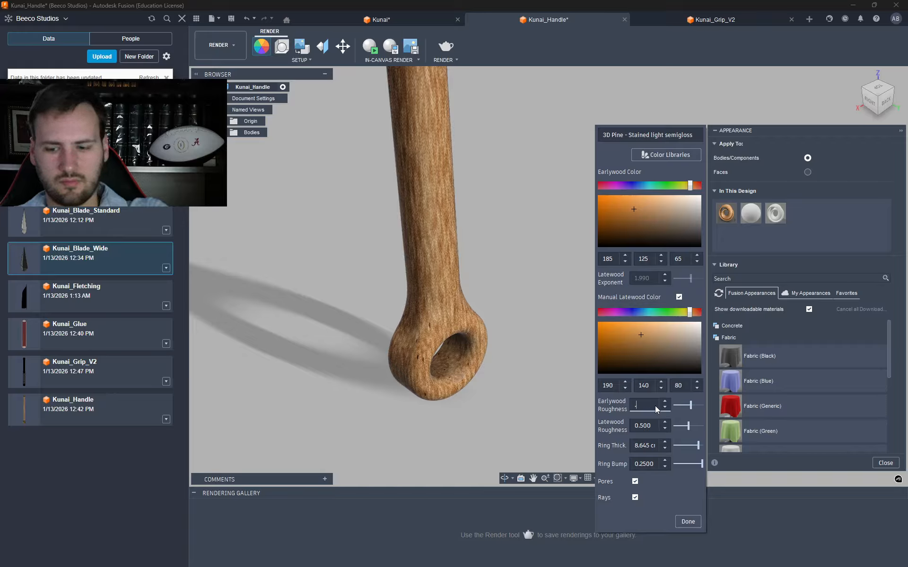
text(125)
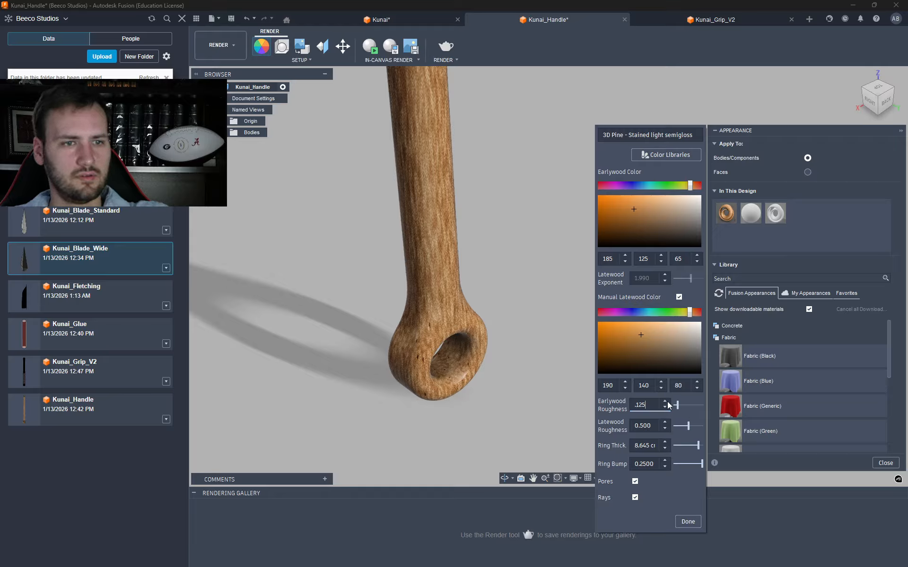
click(665, 401)
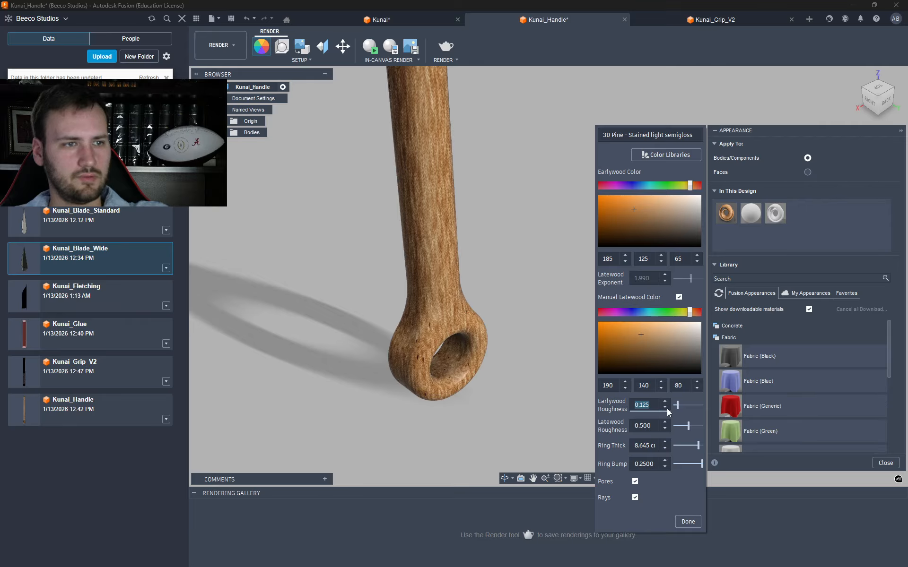
click(664, 423)
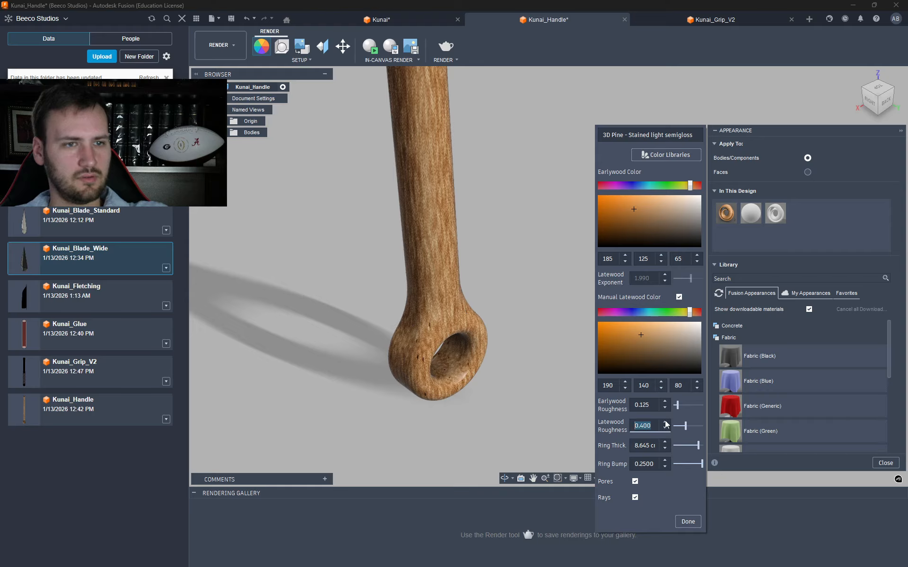
click(688, 522)
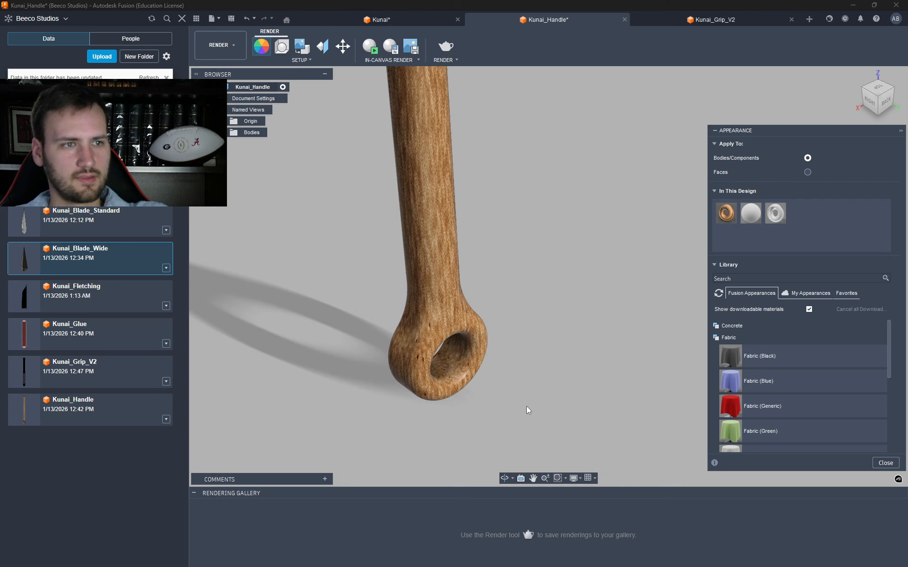
- Recheck the pine's appearance settings and the handle from farther away, and save the Kunai_Handle design
scroll(523, 399, down, 5)
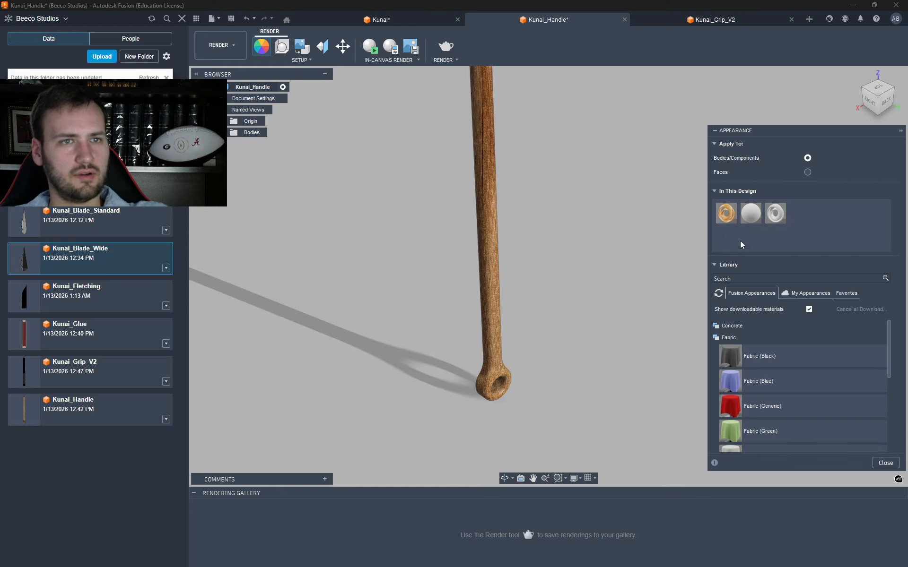
right_click(730, 218)
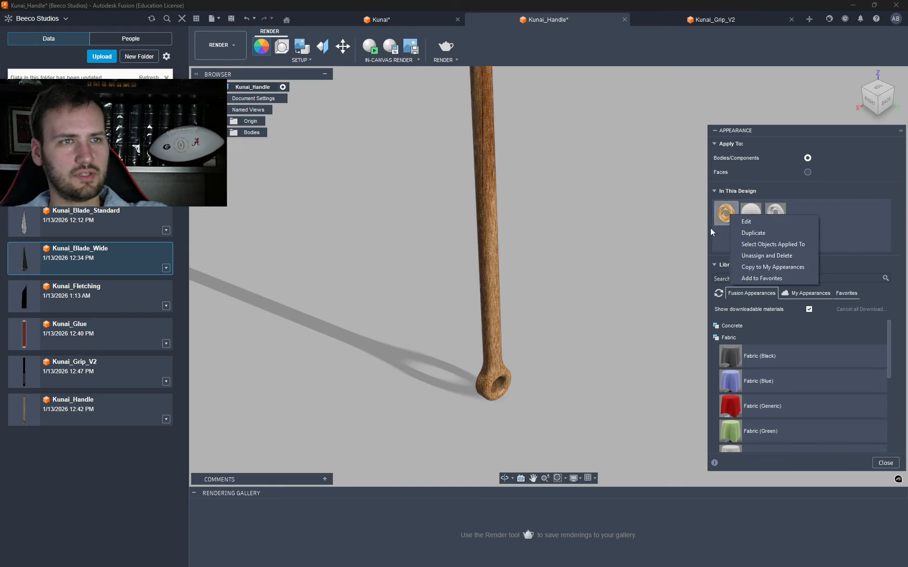
click(747, 222)
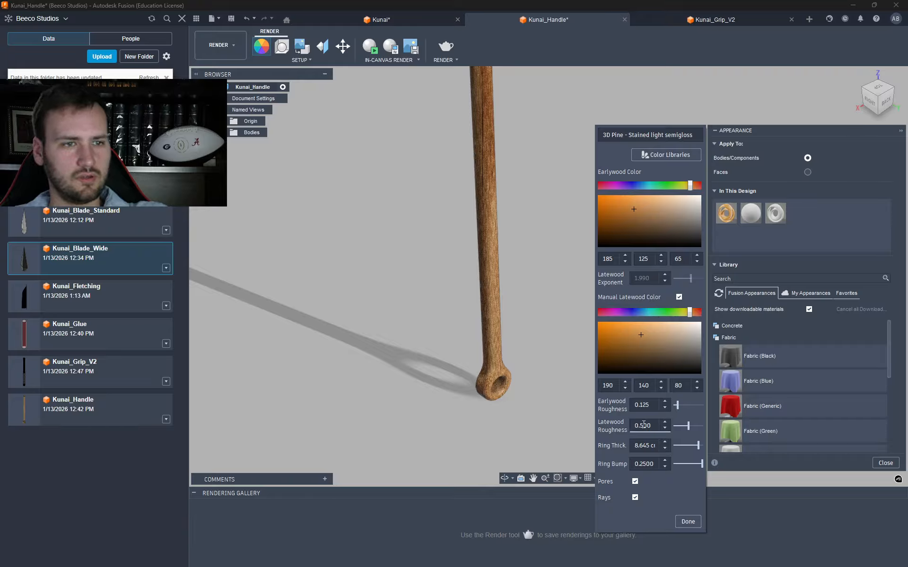
click(688, 521)
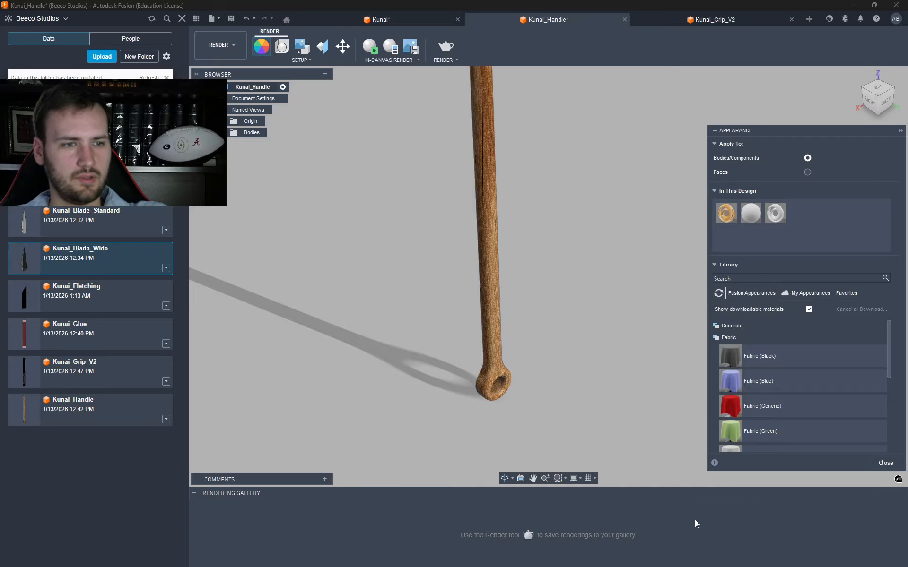
shift+middle_drag(538, 251, 582, 268)
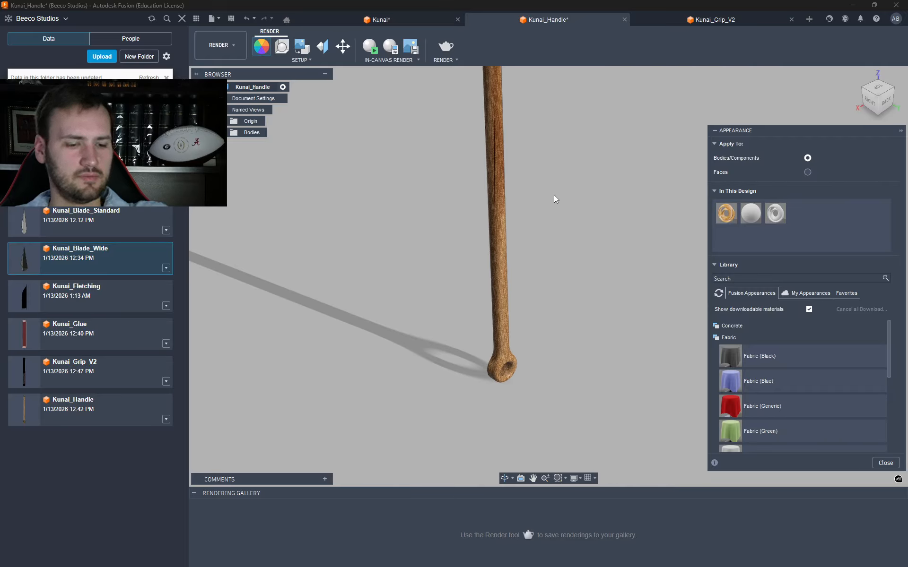
key(Escape)
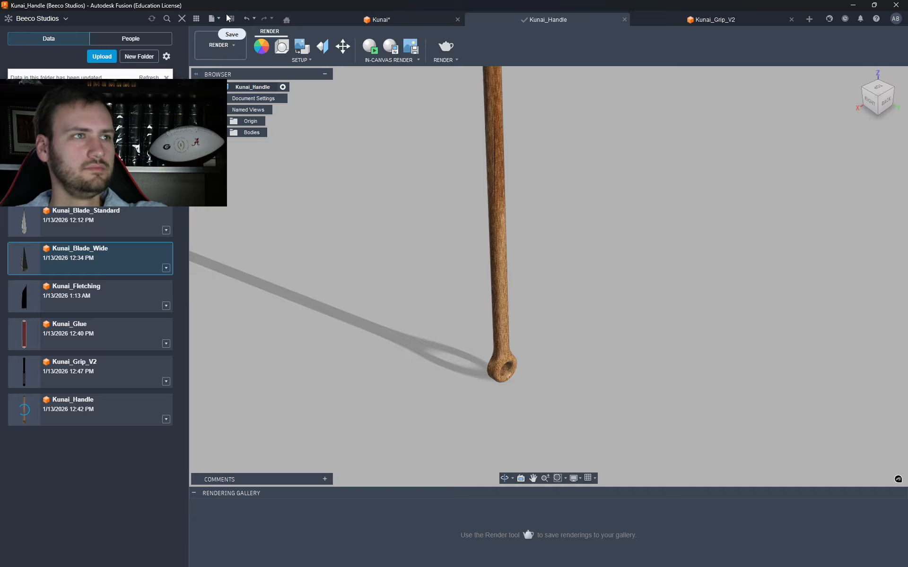
- Return to the Kunai assembly and open the Kunai_Fletching design from the project's data
click(350, 19)
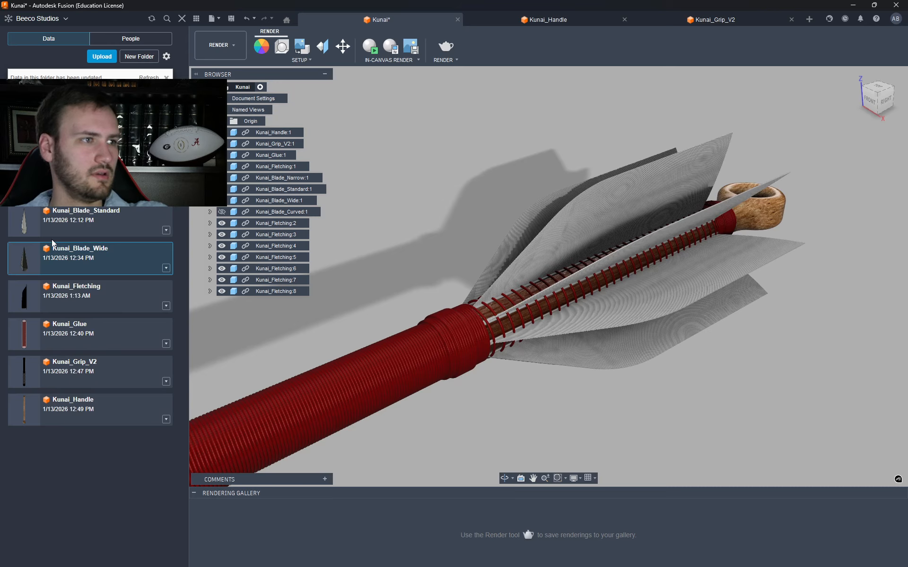
click(67, 301)
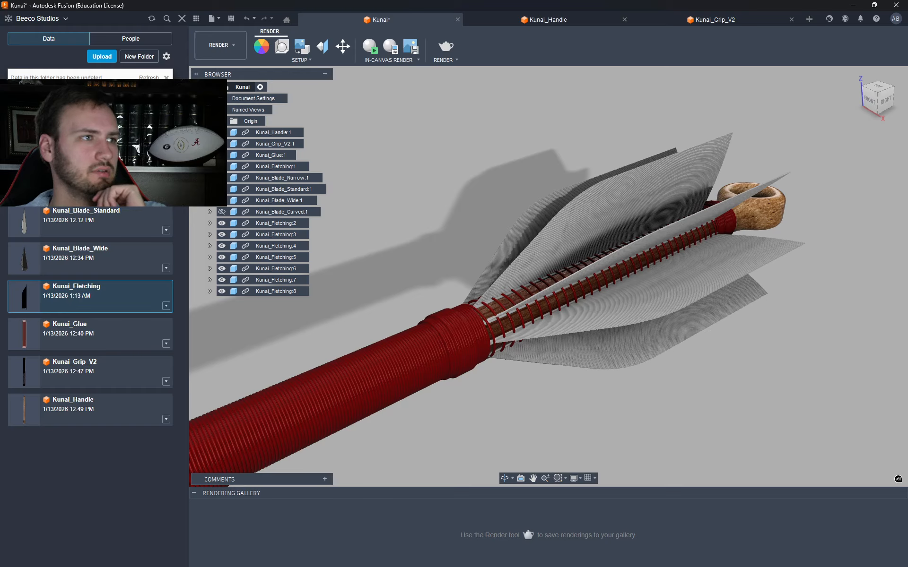
right_click(88, 285)
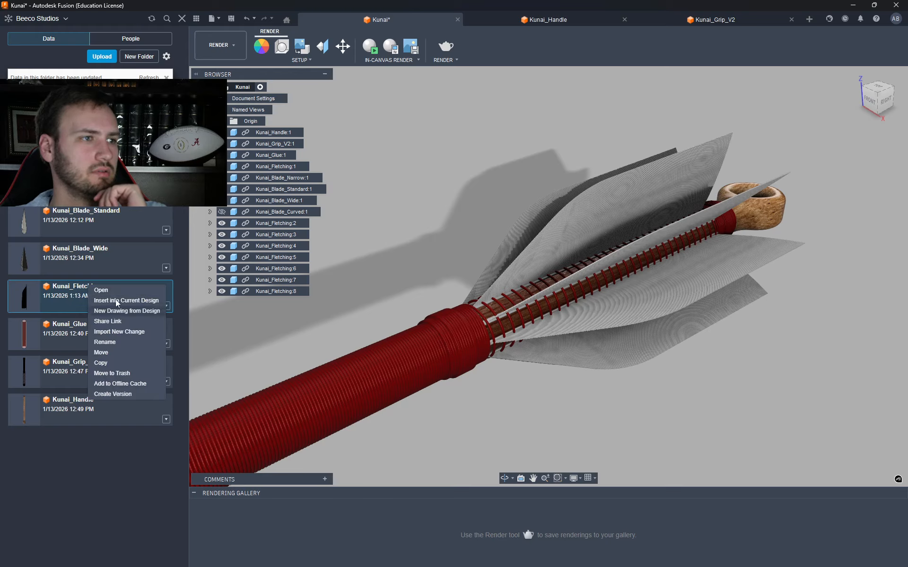
click(53, 294)
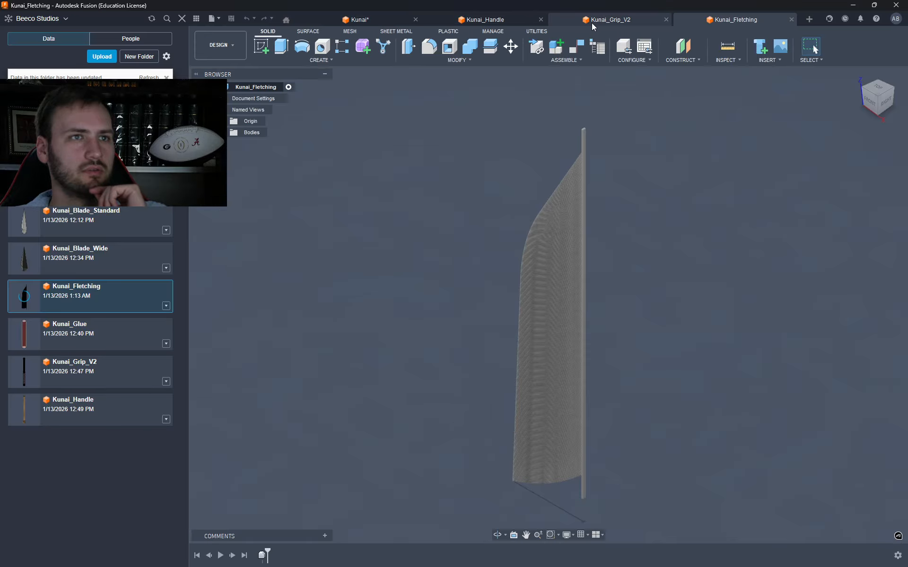
- Close the Kunai_Handle and Kunai_Grip_V2 designs and bring Kunai_Fletching into the Render workspace
click(604, 21)
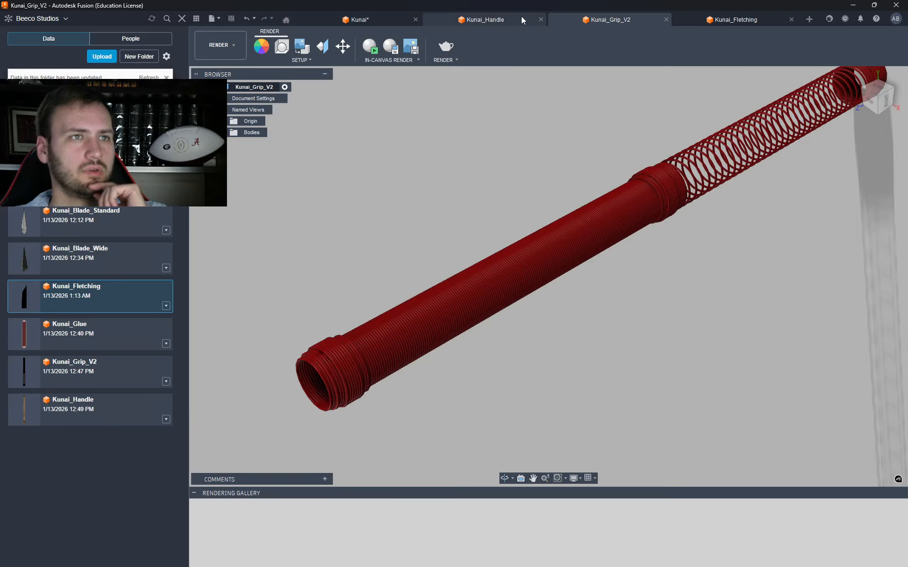
click(540, 19)
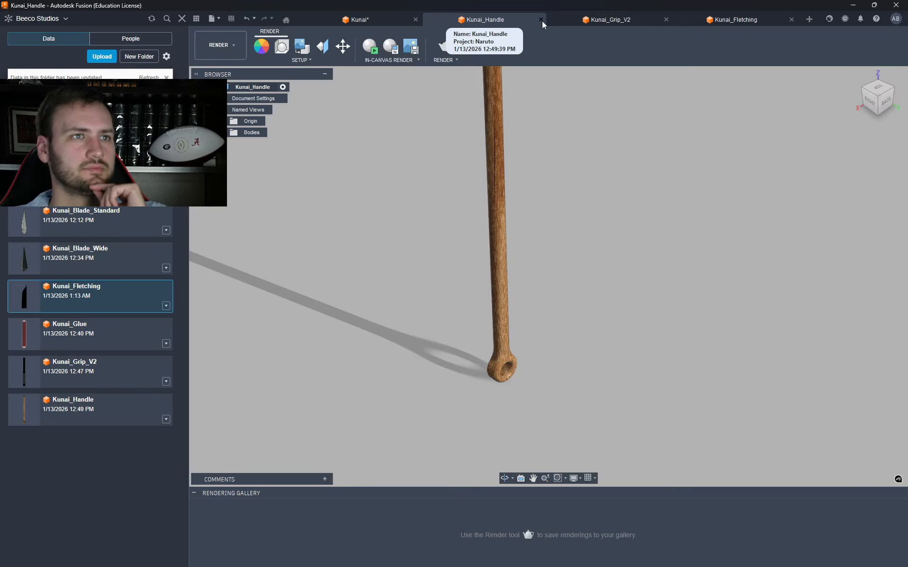
click(541, 19)
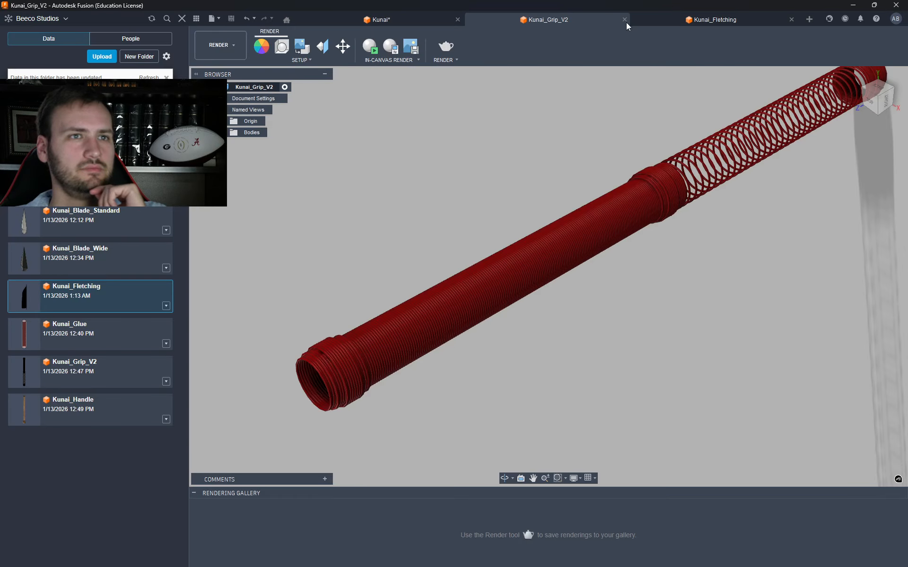
click(623, 20)
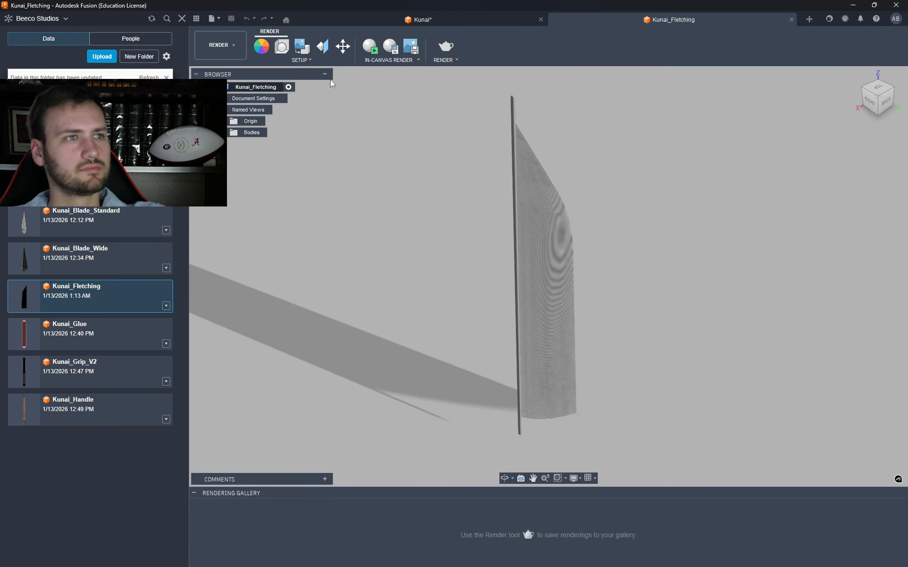
- Apply the Fabric (Light Brown) appearance to the fletching's vane and examine its weave up close
click(261, 46)
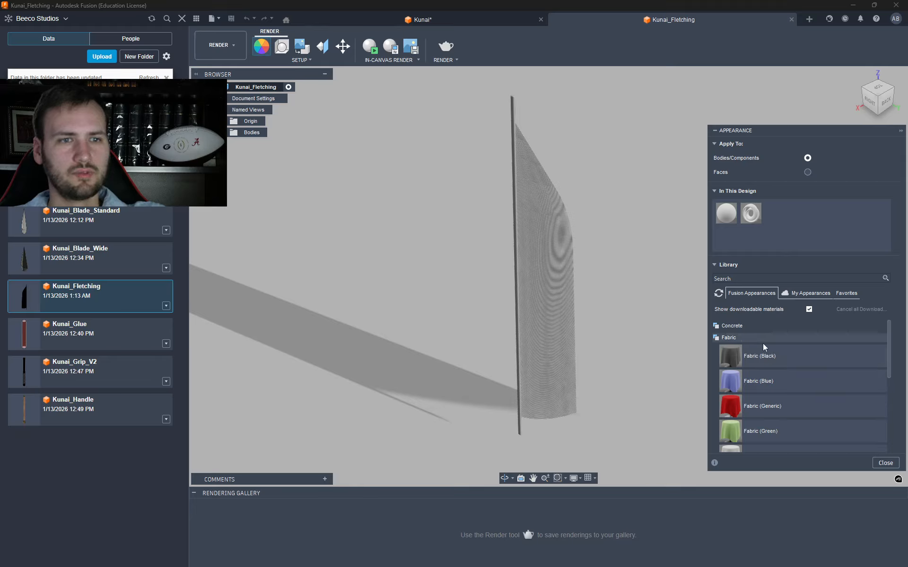
scroll(771, 364, down, 10)
scroll(777, 385, up, 3)
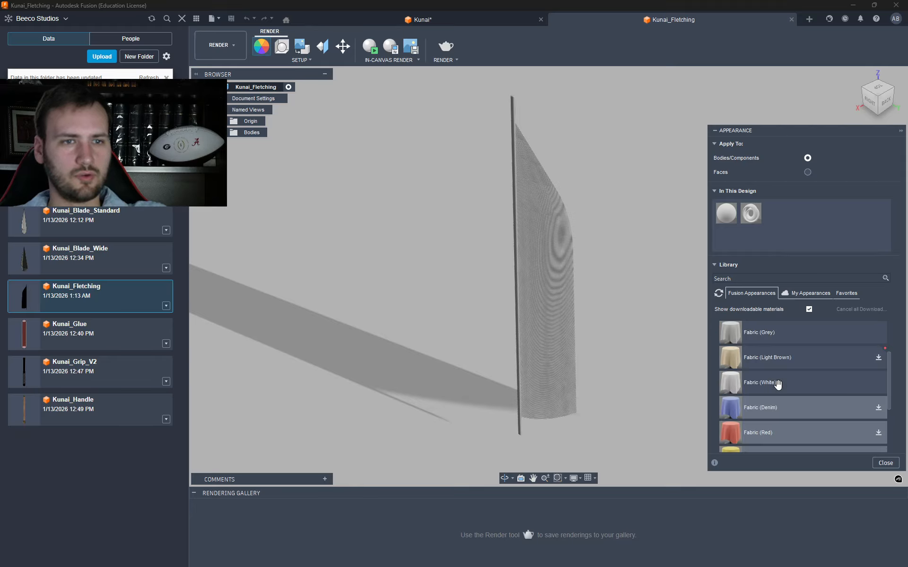
drag(780, 362, 523, 280)
scroll(550, 302, up, 5)
scroll(550, 302, up, 8)
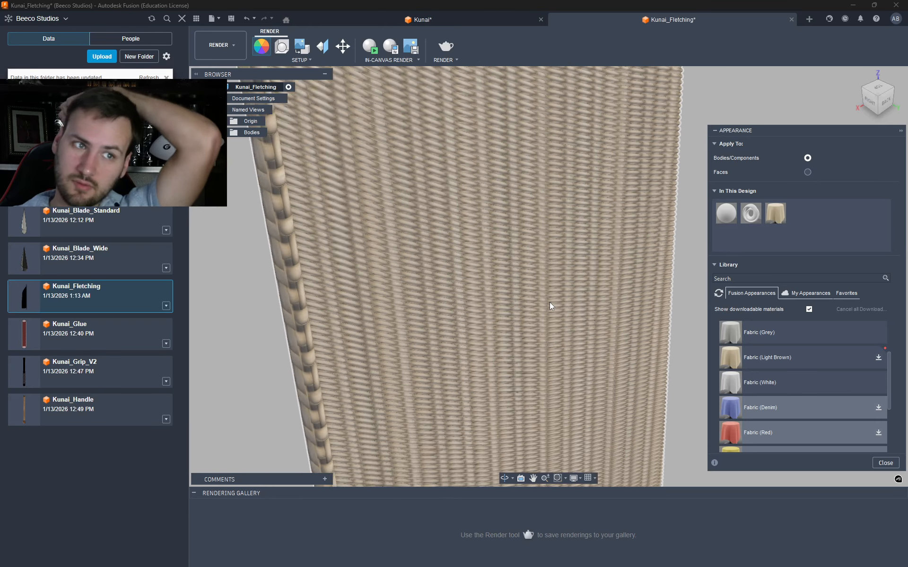
scroll(481, 303, down, 10)
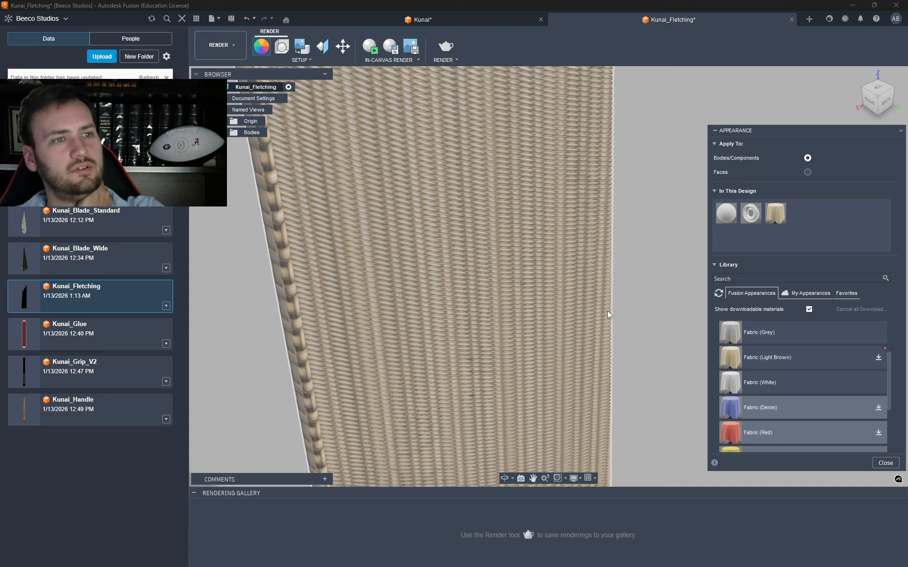
- Examine the light brown weave across the fletching's vane and around the end of its thicker spine
scroll(480, 324, up, 10)
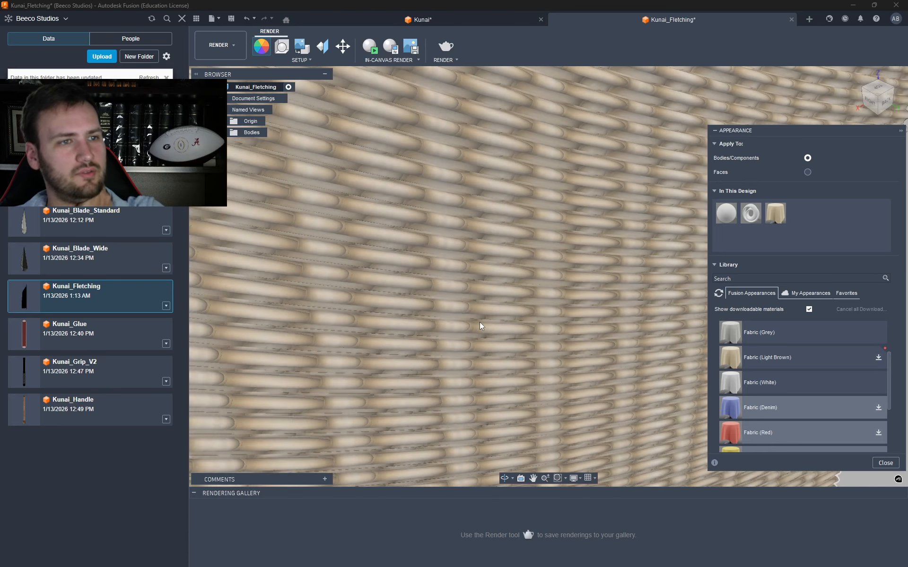
scroll(479, 321, down, 10)
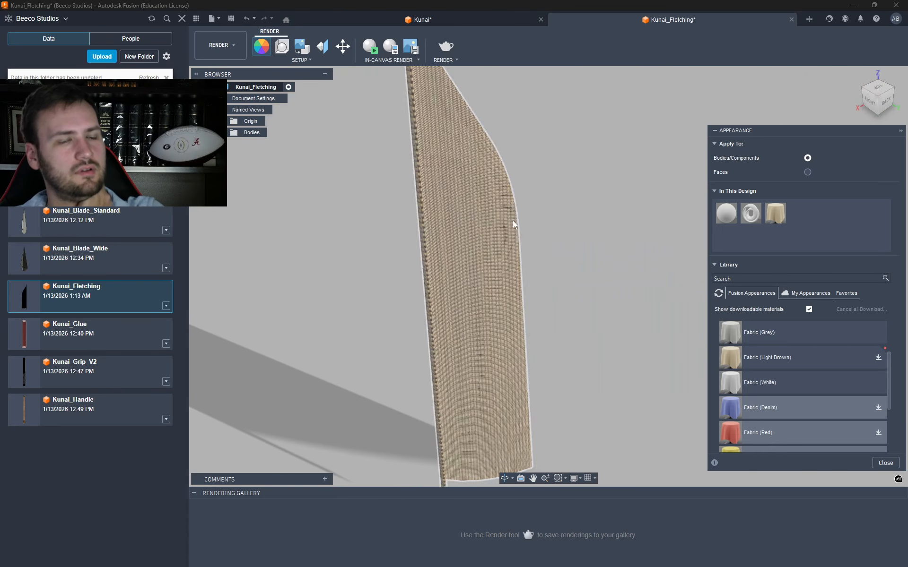
click(870, 98)
click(878, 89)
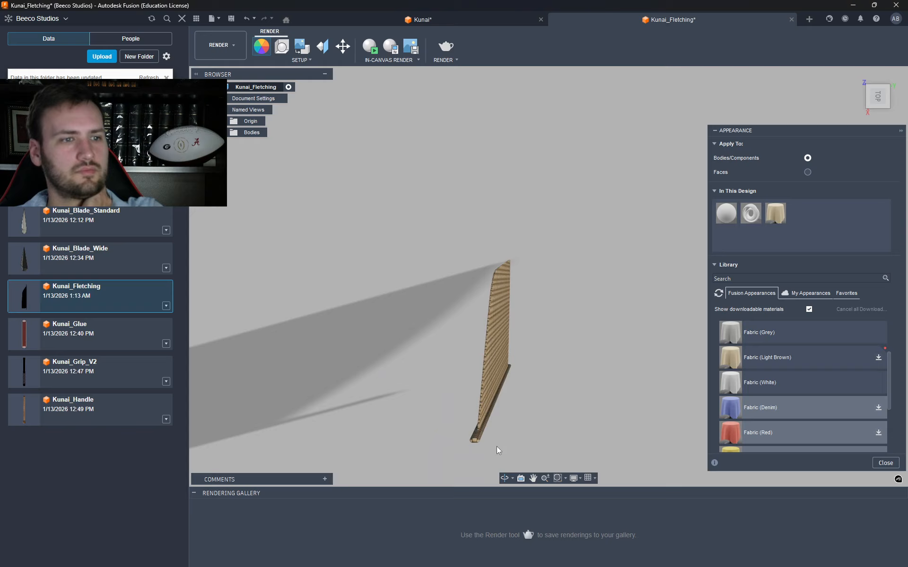
scroll(471, 442, up, 8)
scroll(584, 403, down, 3)
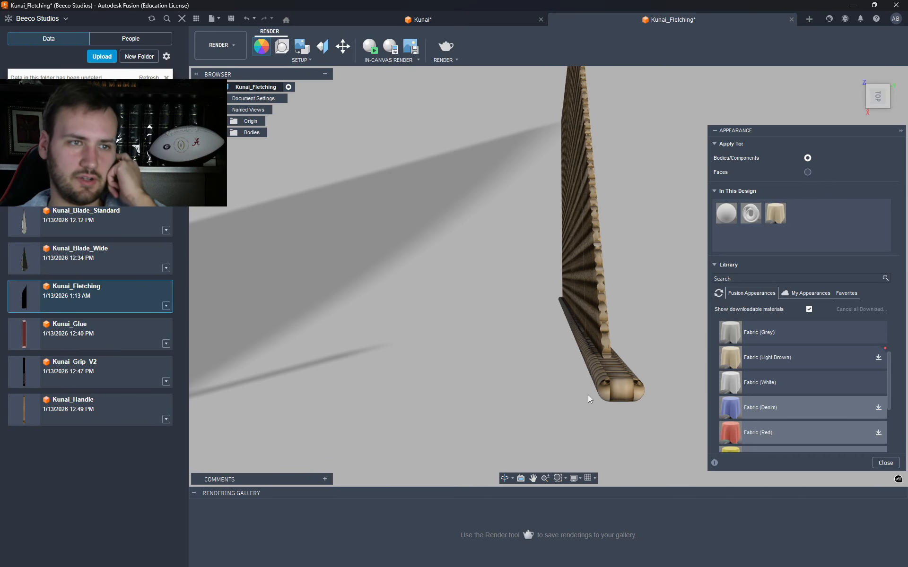
scroll(766, 369, up, 5)
- Browse the library's Plastic appearances for a material suited to the fletching's spine
click(731, 338)
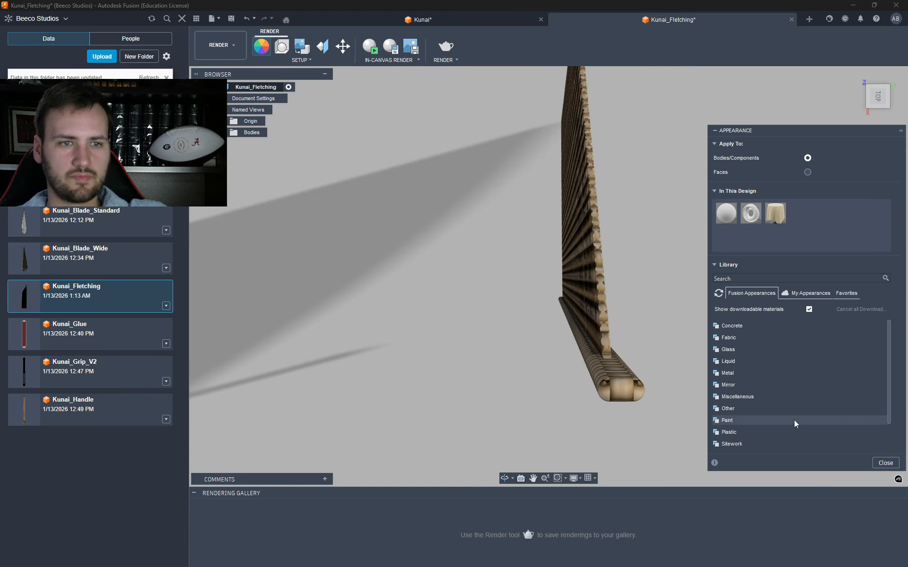
click(748, 432)
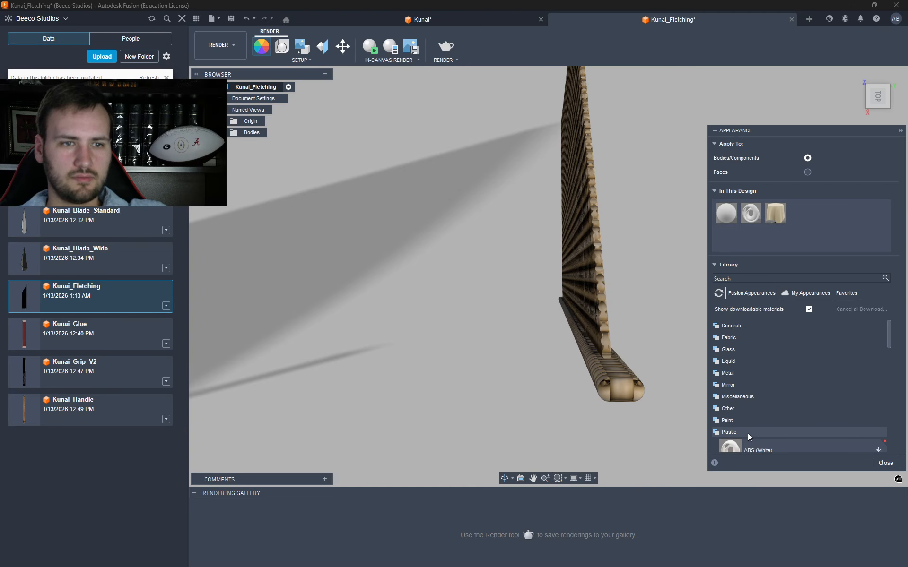
scroll(751, 407, down, 3)
scroll(752, 363, up, 2)
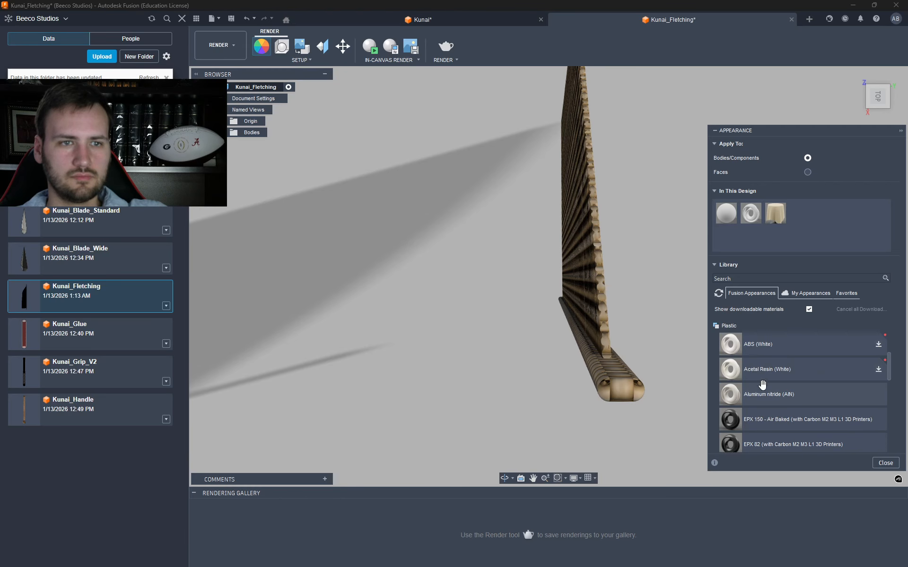
scroll(775, 402, down, 5)
scroll(782, 405, up, 3)
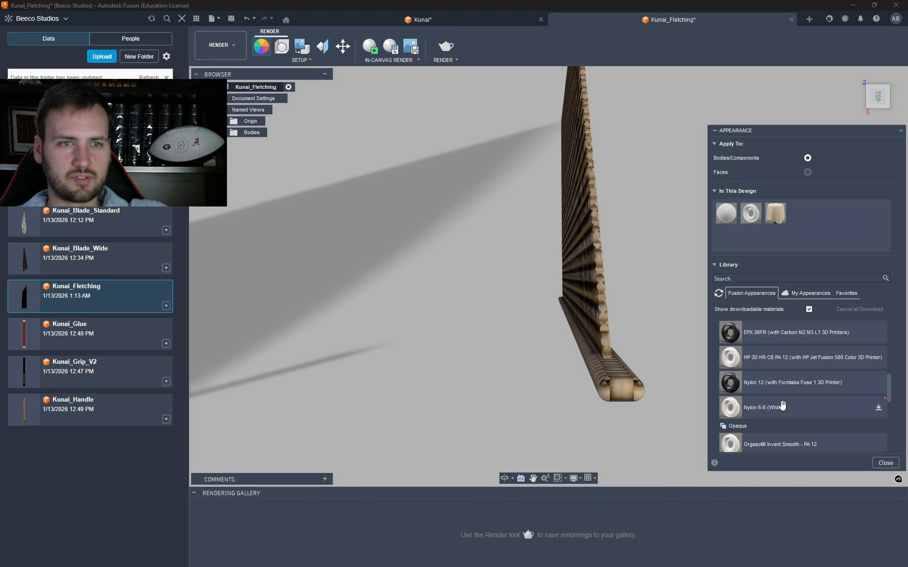
scroll(782, 405, down, 5)
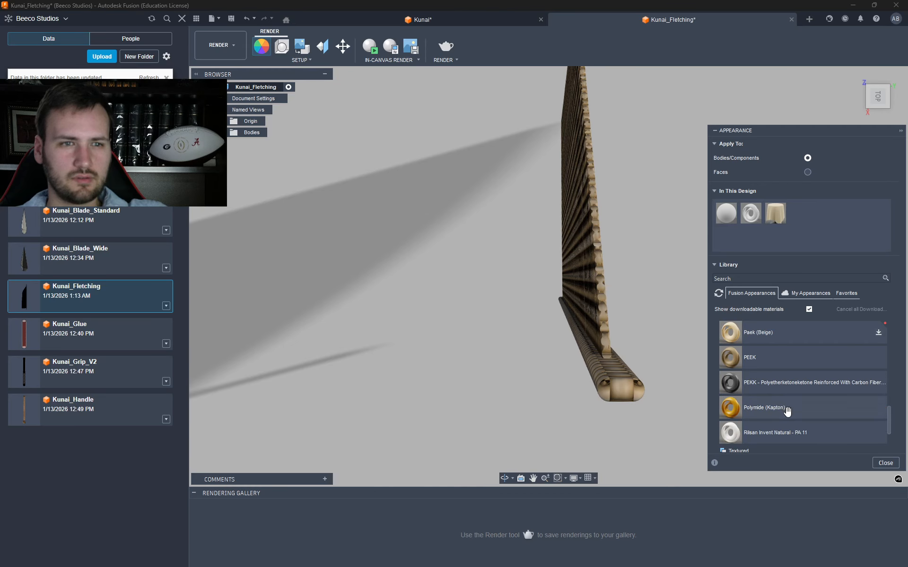
scroll(790, 373, up, 3)
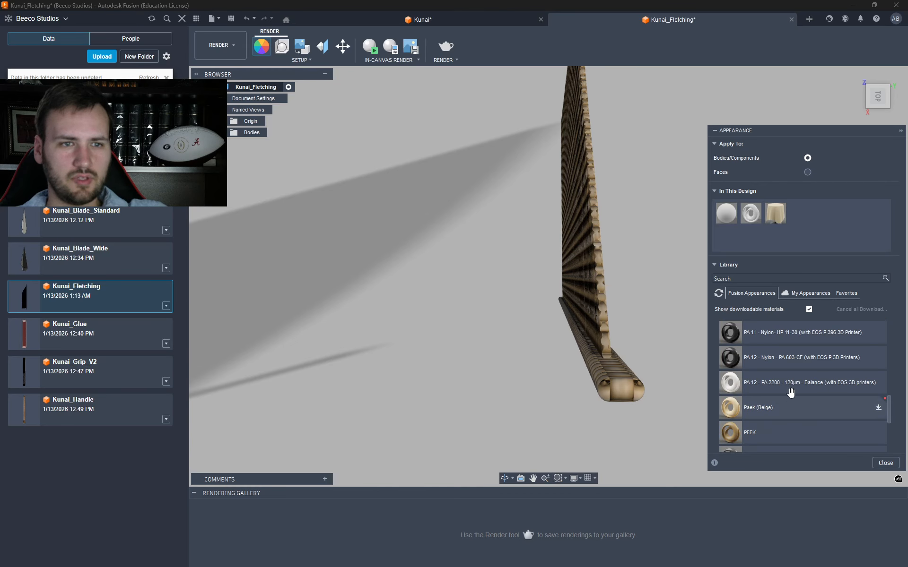
scroll(792, 388, down, 3)
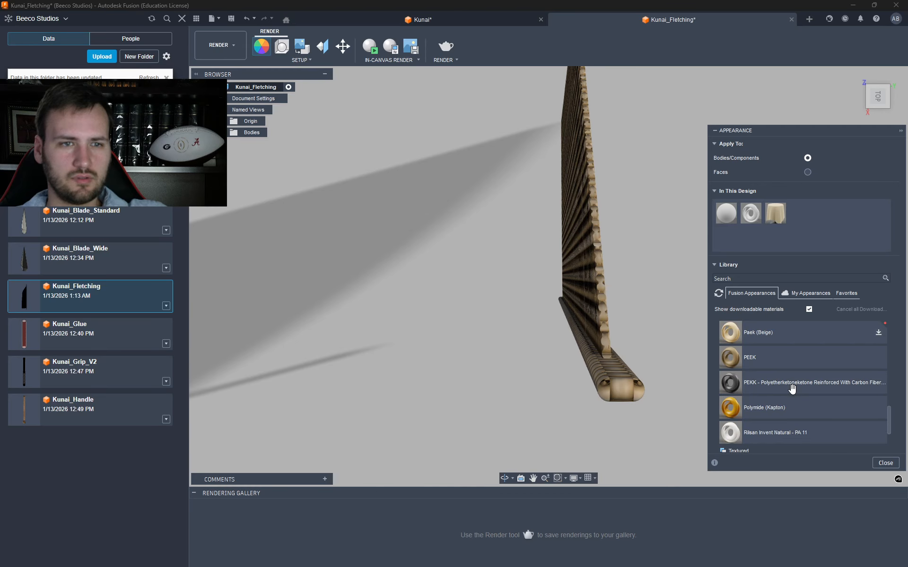
scroll(798, 420, up, 15)
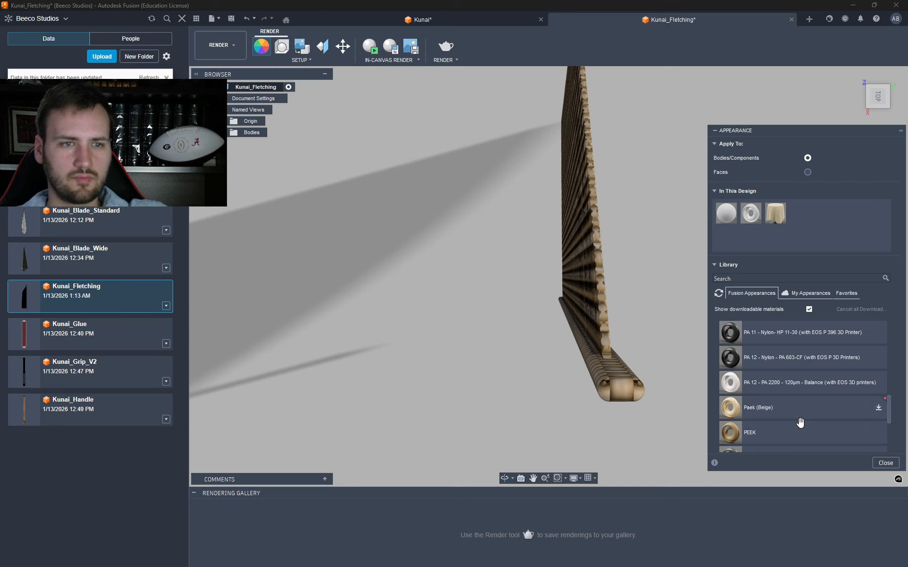
scroll(766, 438, down, 3)
drag(655, 386, 731, 391)
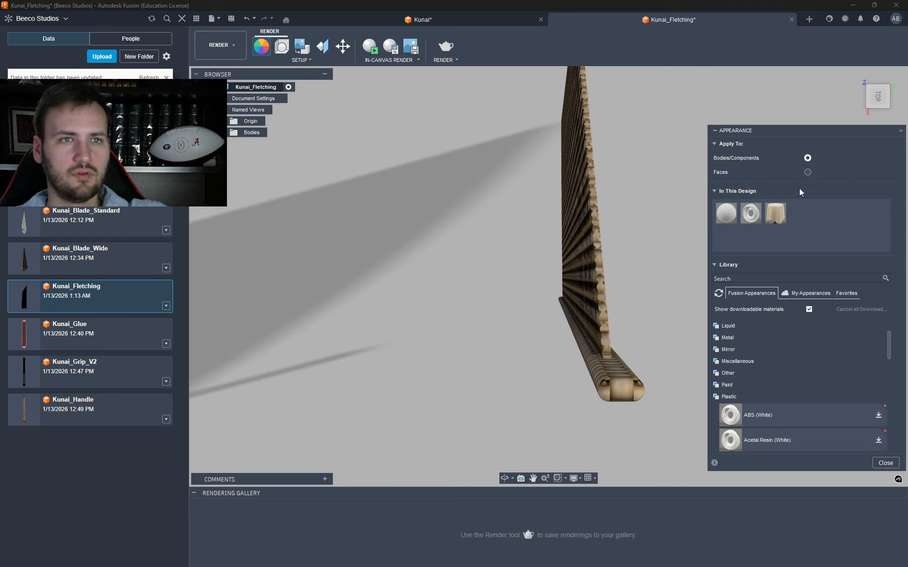
- Switch the appearance target to Faces and apply ABS (White) to the spine's near end and adjoining long faces
click(808, 172)
drag(644, 401, 625, 381)
drag(798, 214, 616, 366)
drag(800, 214, 595, 374)
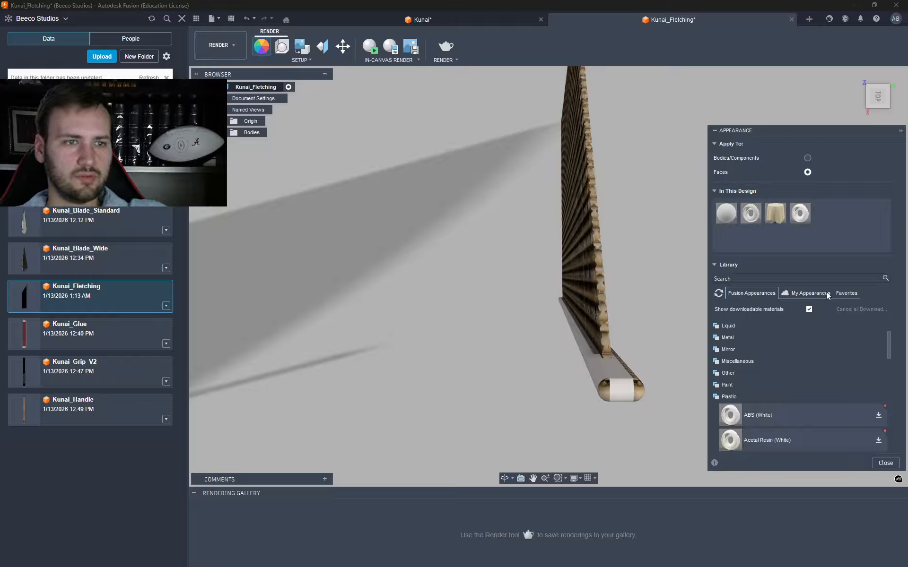
drag(798, 215, 637, 384)
drag(796, 217, 606, 385)
- Apply ABS (White) to the remaining fabric-covered long faces on the opposite side of the fletching's spine
click(894, 97)
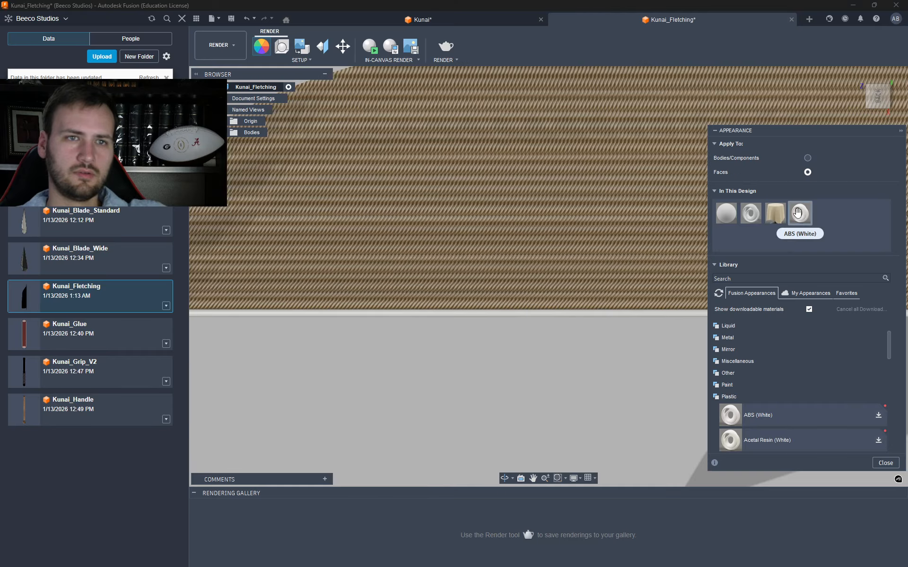
click(872, 109)
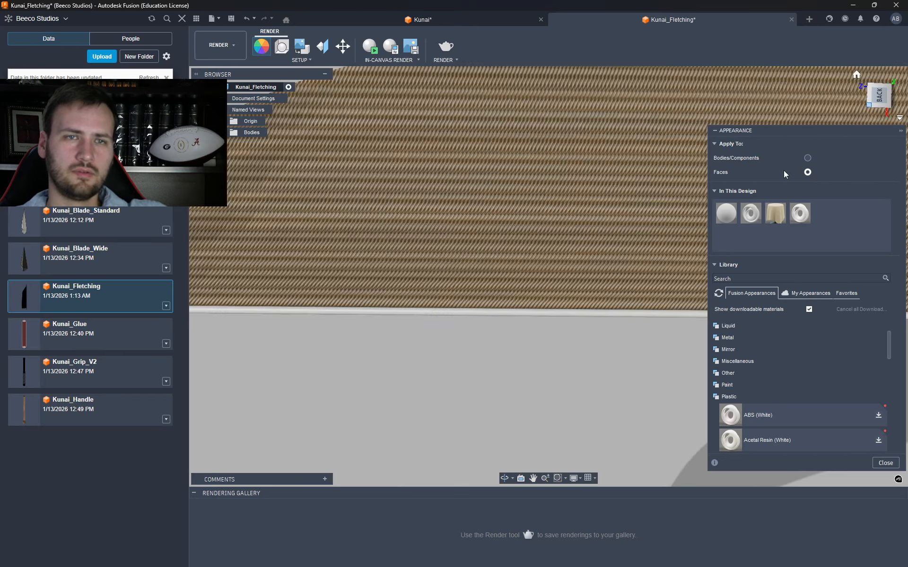
drag(795, 218, 569, 305)
scroll(569, 307, up, 5)
drag(782, 224, 623, 342)
scroll(610, 388, down, 2)
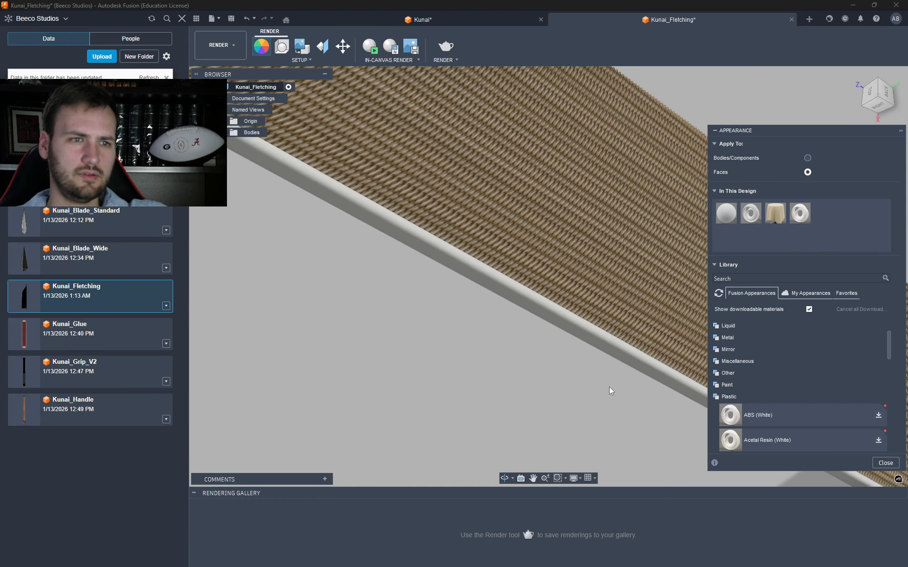
scroll(609, 390, down, 4)
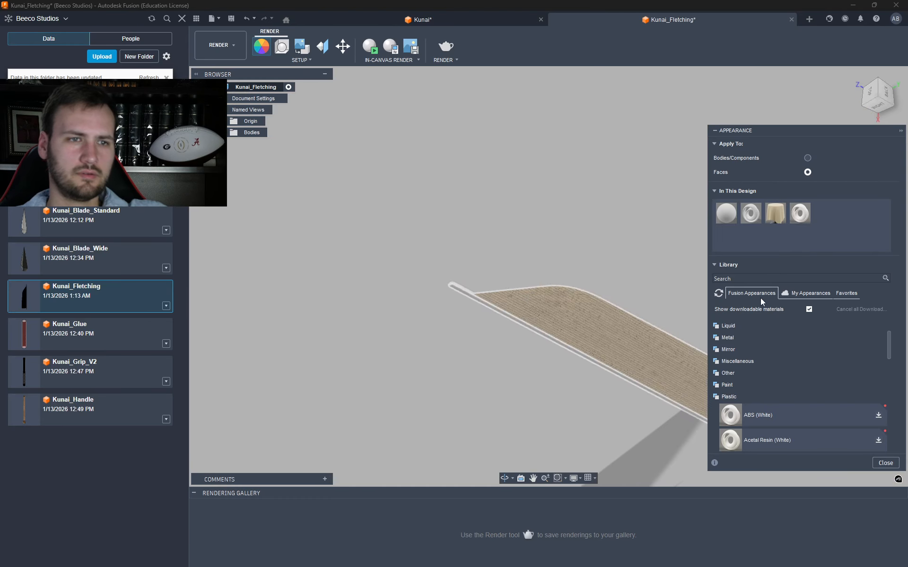
- Cover the end face and rounded corner faces at the spine's other end with ABS (White)
click(893, 108)
scroll(511, 247, up, 7)
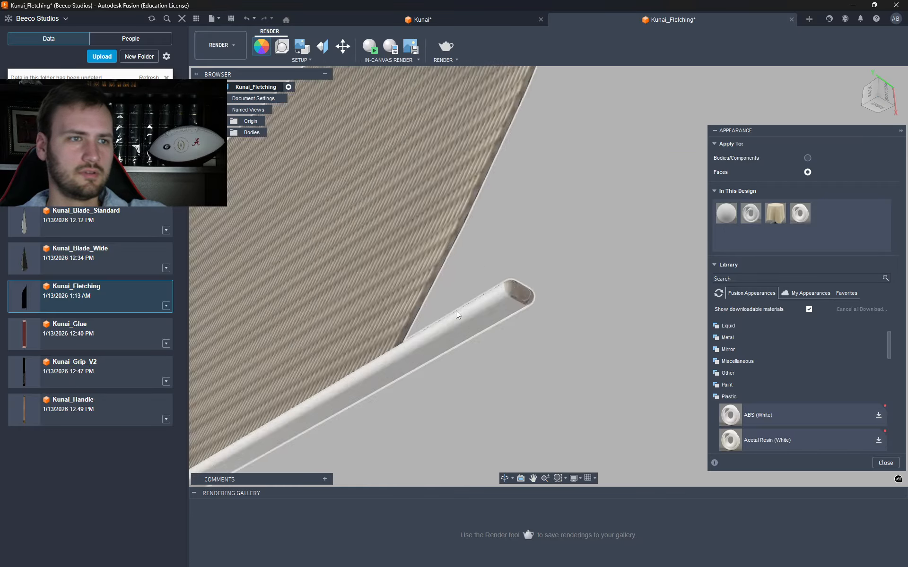
scroll(456, 311, up, 3)
scroll(637, 325, down, 5)
middle_drag(637, 325, 472, 314)
scroll(536, 292, up, 3)
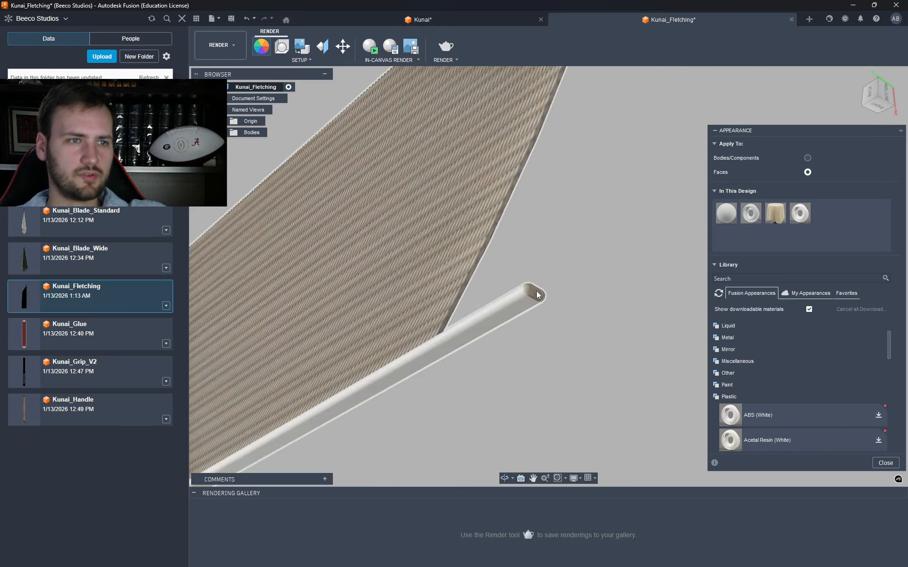
scroll(536, 295, up, 3)
scroll(542, 297, down, 2)
drag(799, 212, 668, 277)
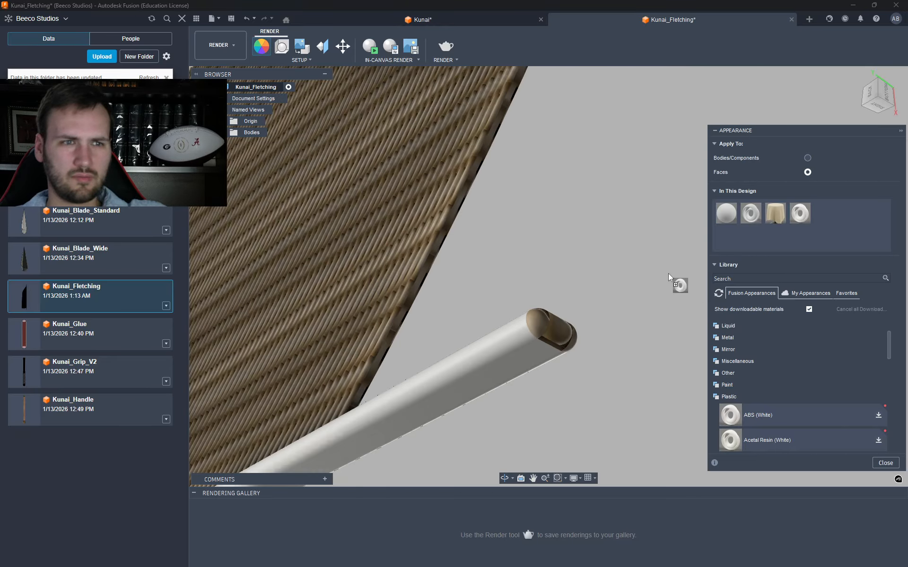
drag(570, 334, 589, 297)
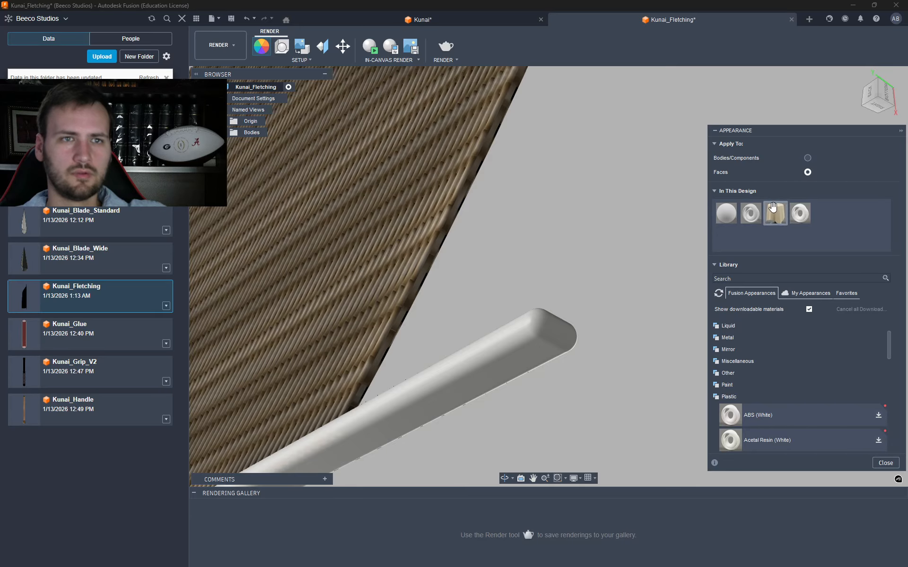
- Check the whole fletching from another angle, finish the appearance edits and save the Kunai_Fletching design
scroll(502, 312, down, 5)
scroll(517, 322, down, 1)
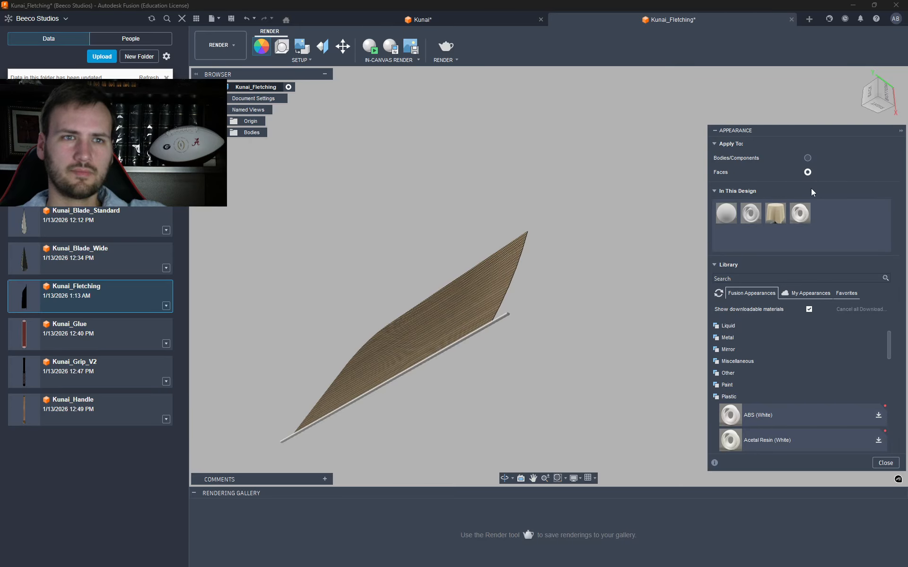
click(864, 95)
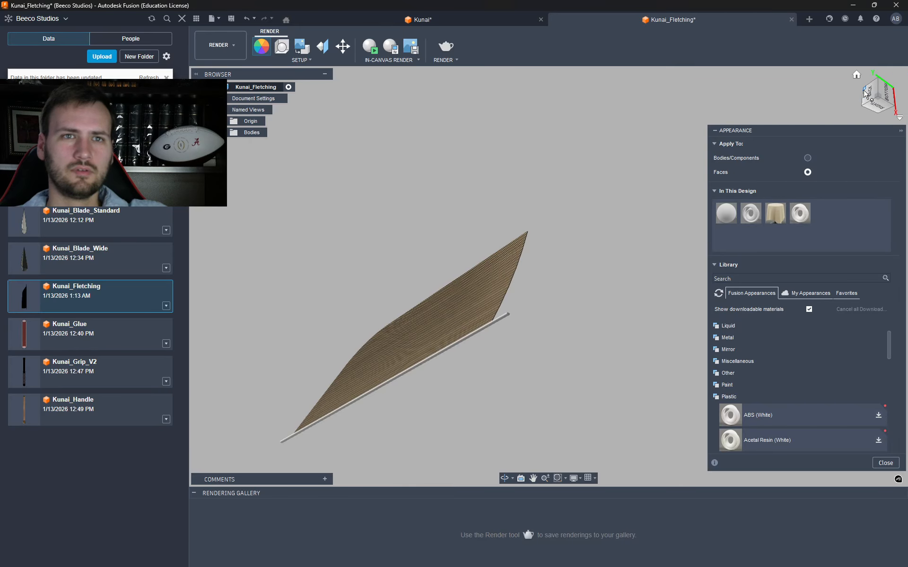
scroll(436, 328, up, 5)
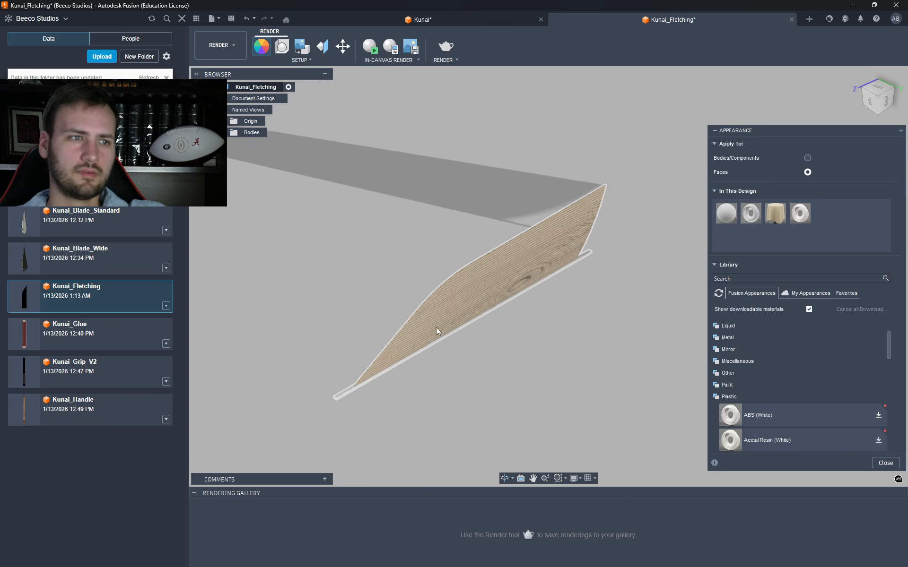
key(Escape)
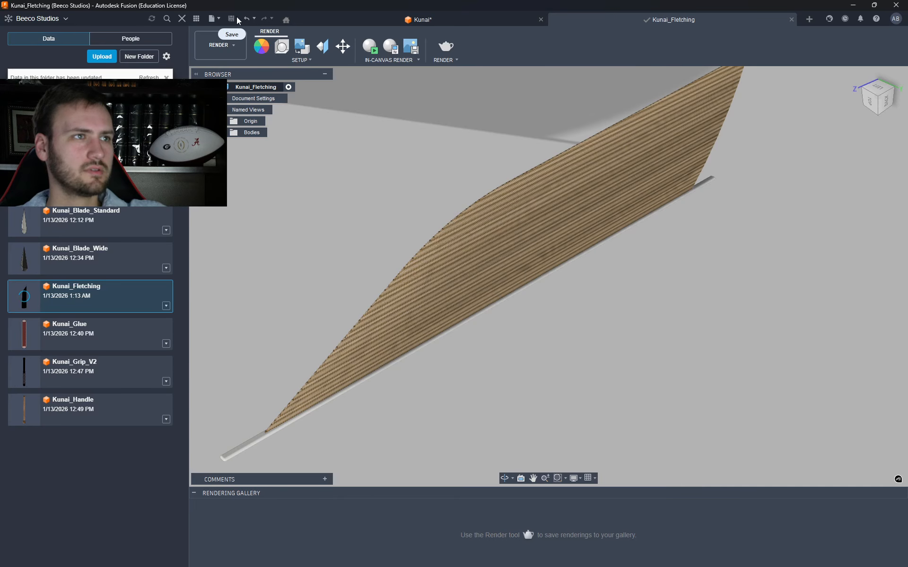
- Return to the Kunai assembly, update its outdated fletching references and view the whole kunai
click(422, 20)
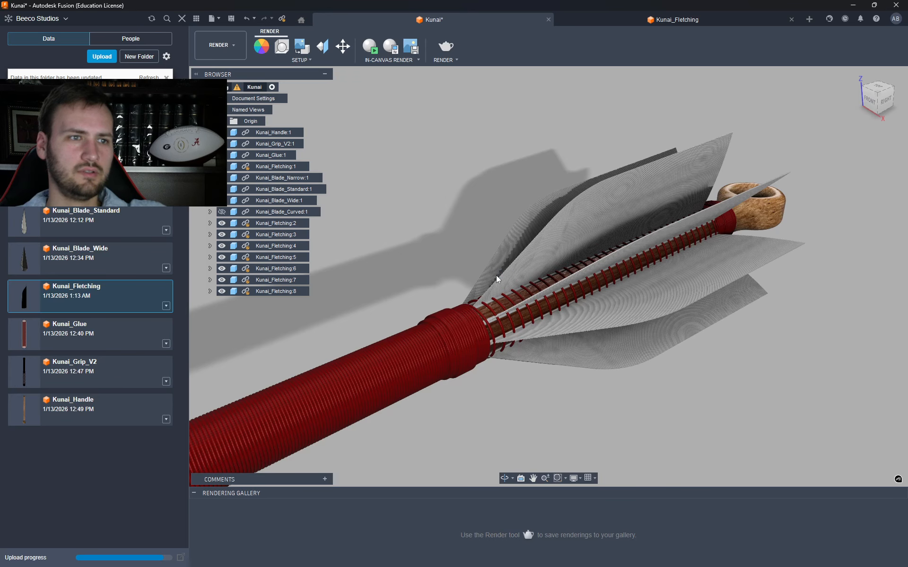
scroll(469, 424, down, 3)
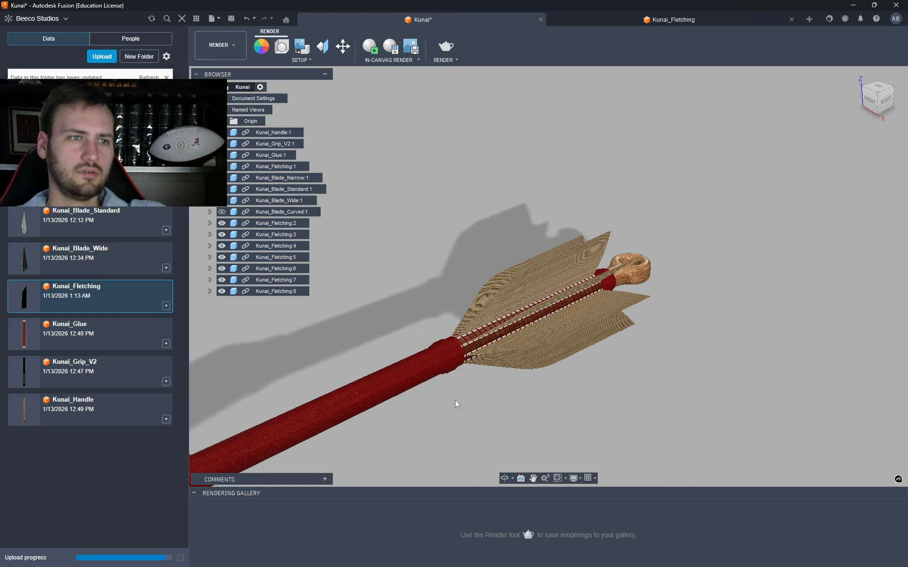
middle_drag(455, 400, 609, 316)
scroll(642, 268, down, 6)
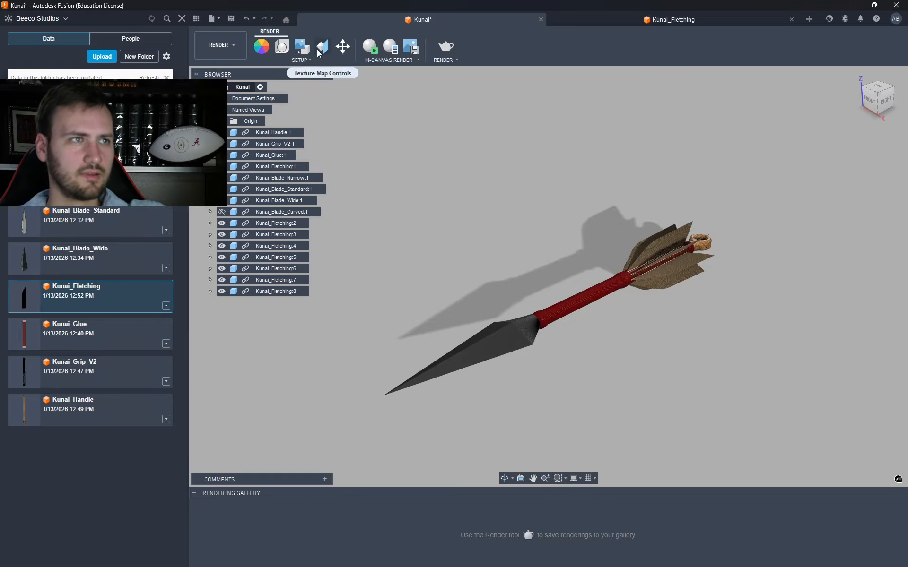
- Set the render scene's camera to Orthographic
click(282, 46)
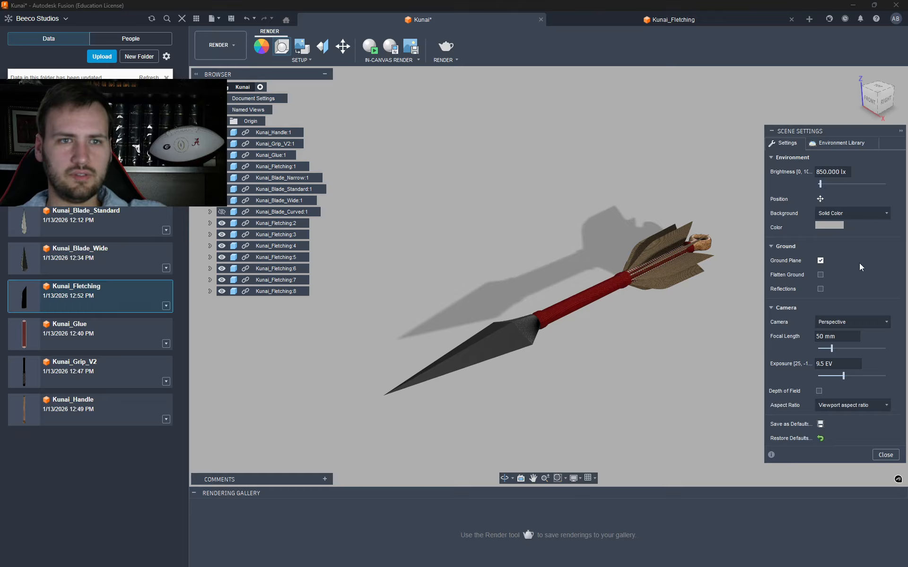
click(850, 323)
click(845, 338)
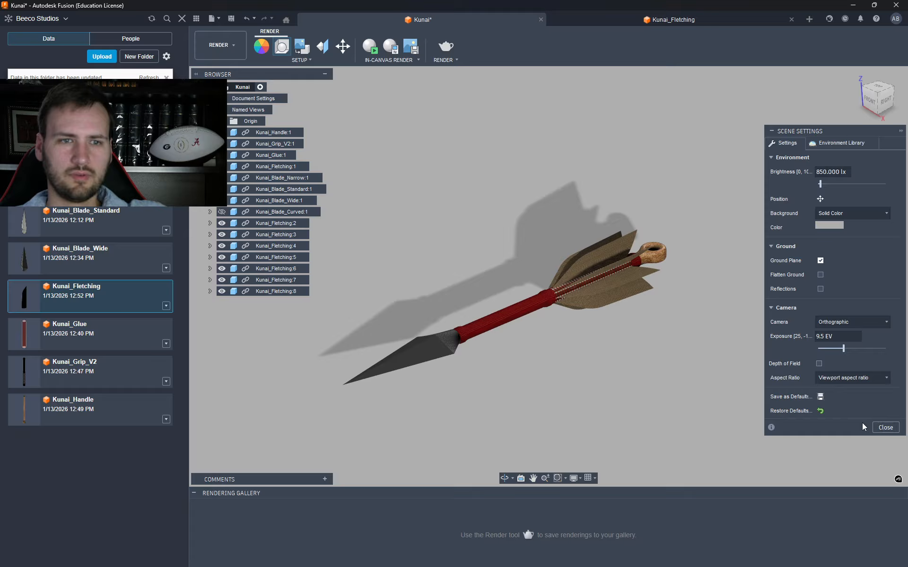
click(882, 428)
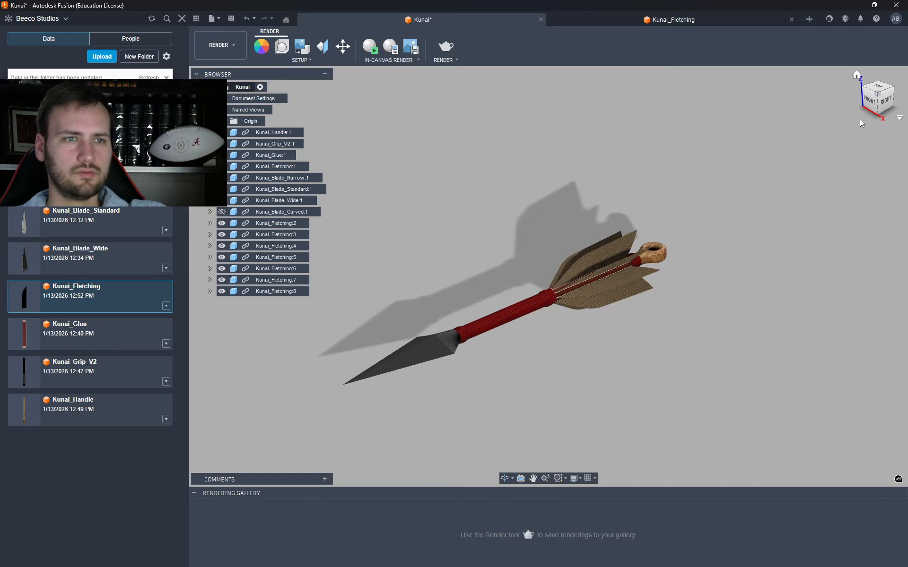
- Inspect the whole kunai from the front and at an angle, and open the Kunai_Blade_Curved design
click(872, 104)
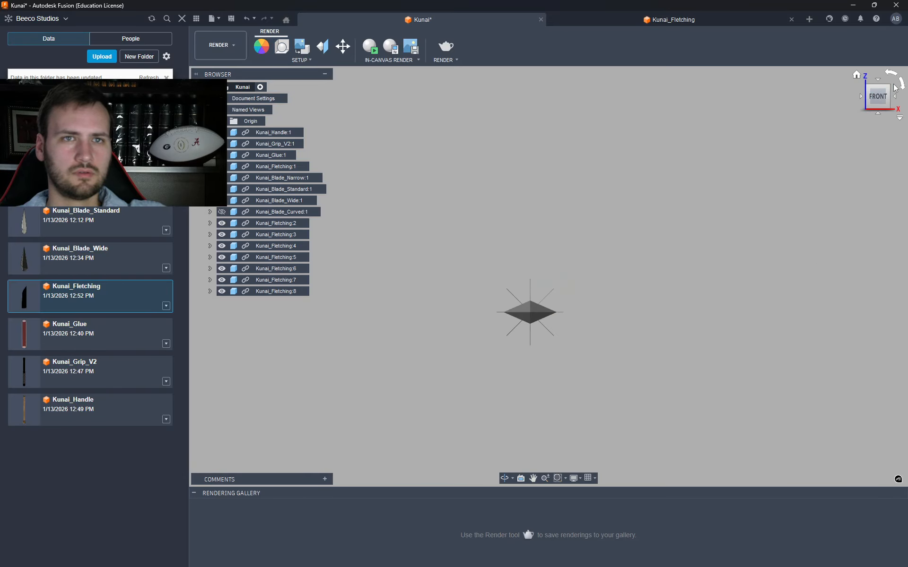
click(887, 91)
scroll(410, 385, up, 5)
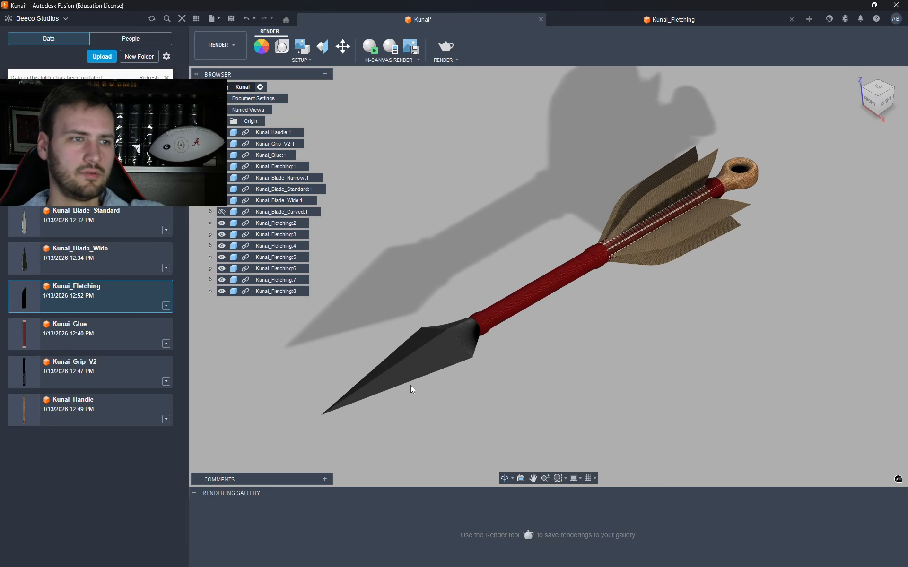
shift+middle_drag(411, 376, 348, 330)
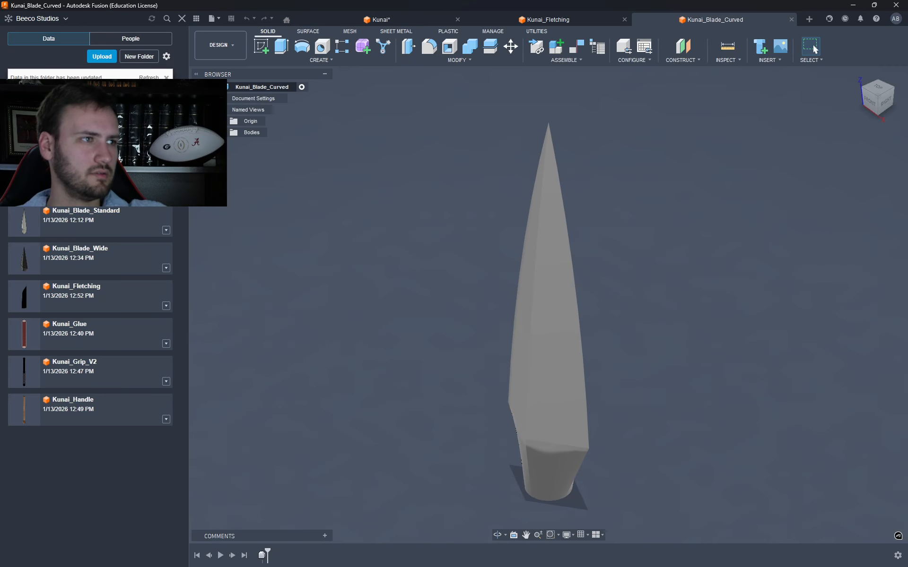
- Open the Kunai_Blade_Narrow and Kunai_Blade_Standard designs and close the Kunai_Fletching design
double_click(61, 229)
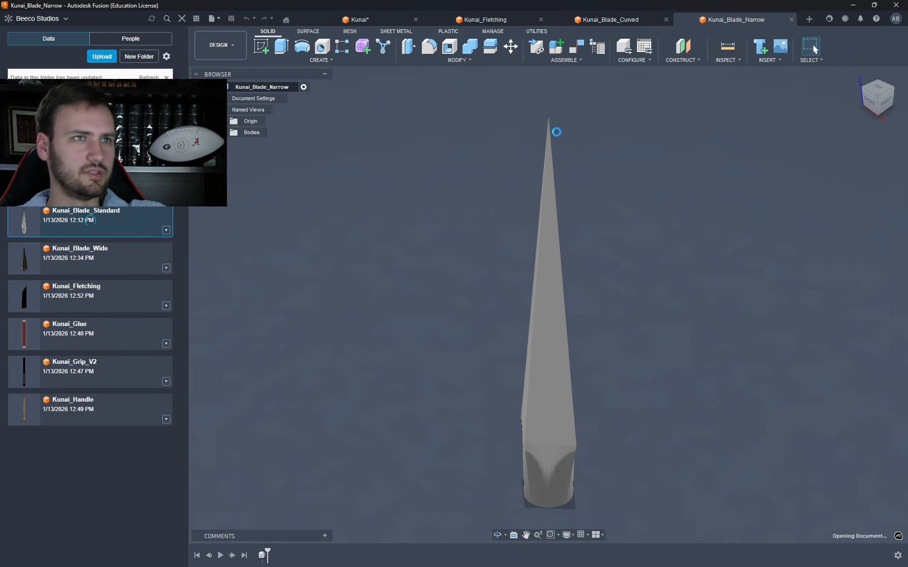
click(490, 20)
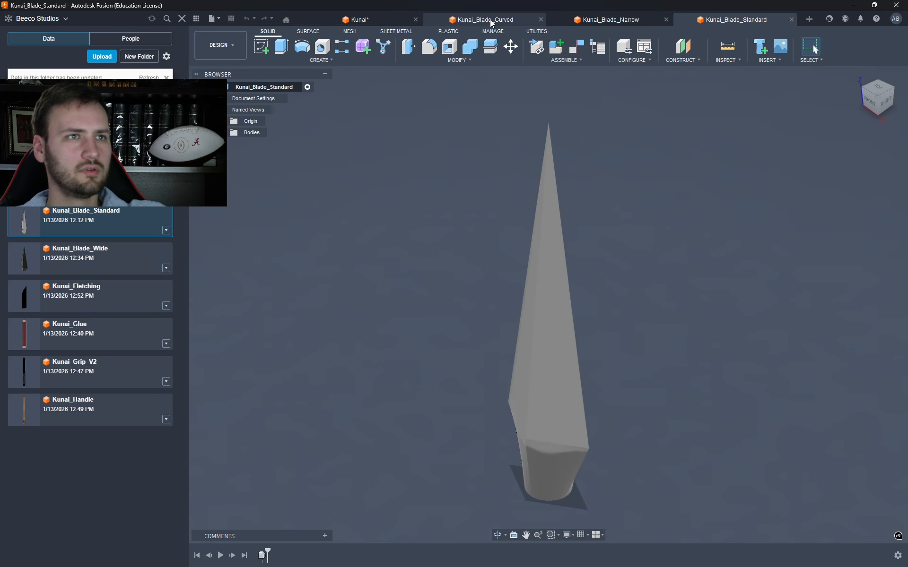
- Apply the favorite Iron - Cast (Dark) render appearance to the Kunai_Blade_Curved body and save the design
click(481, 19)
click(228, 44)
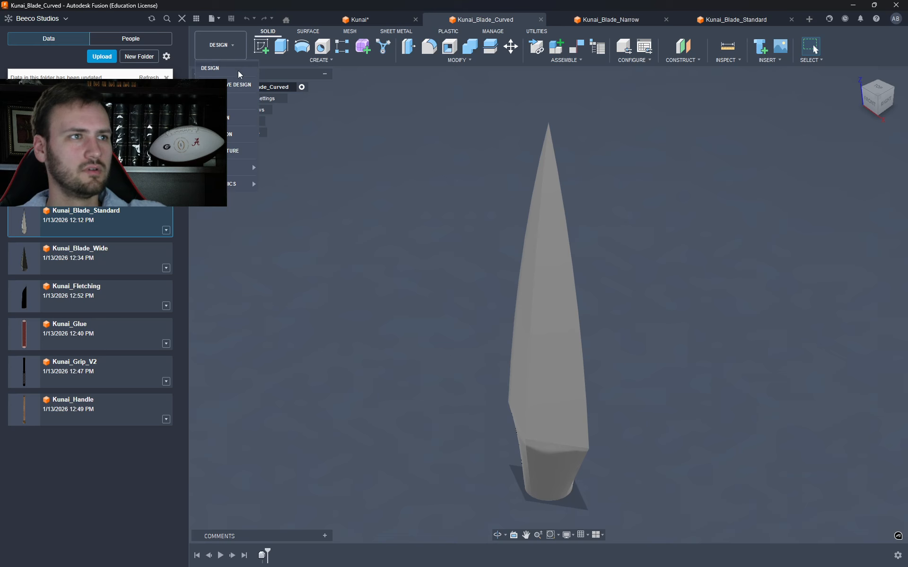
click(241, 101)
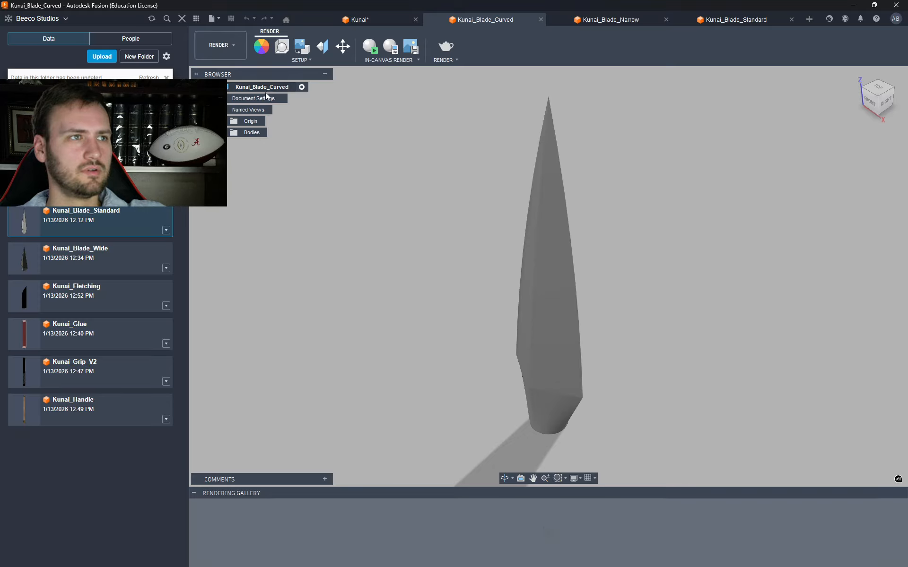
click(261, 46)
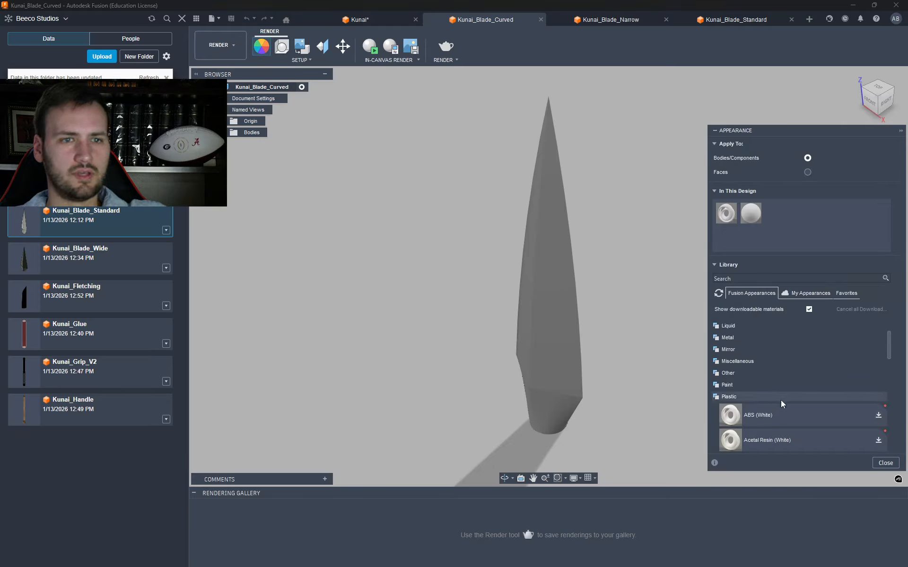
click(847, 293)
drag(724, 382, 537, 313)
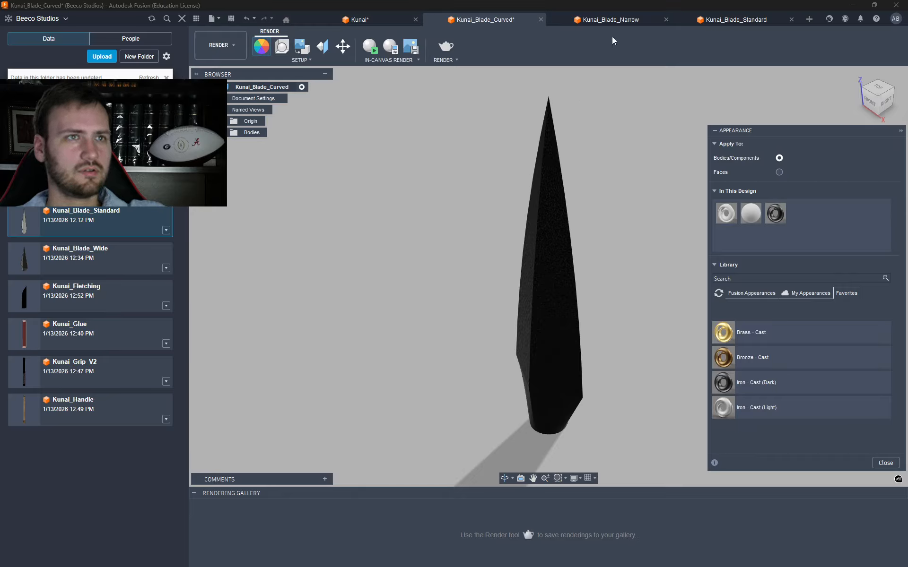
key(ctrl+s)
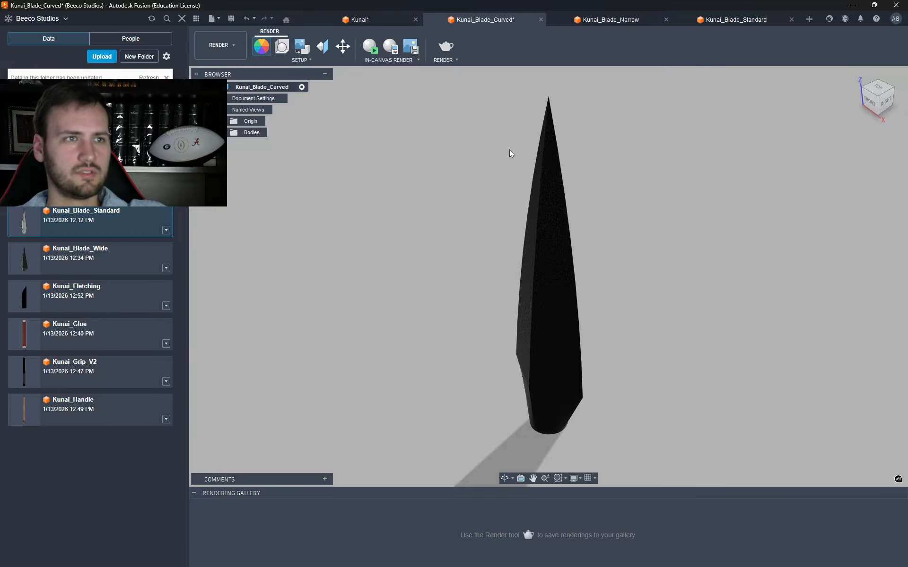
- Apply the Iron - Cast (Dark) render appearance to the Kunai_Blade_Narrow body and save the design
click(570, 18)
click(232, 35)
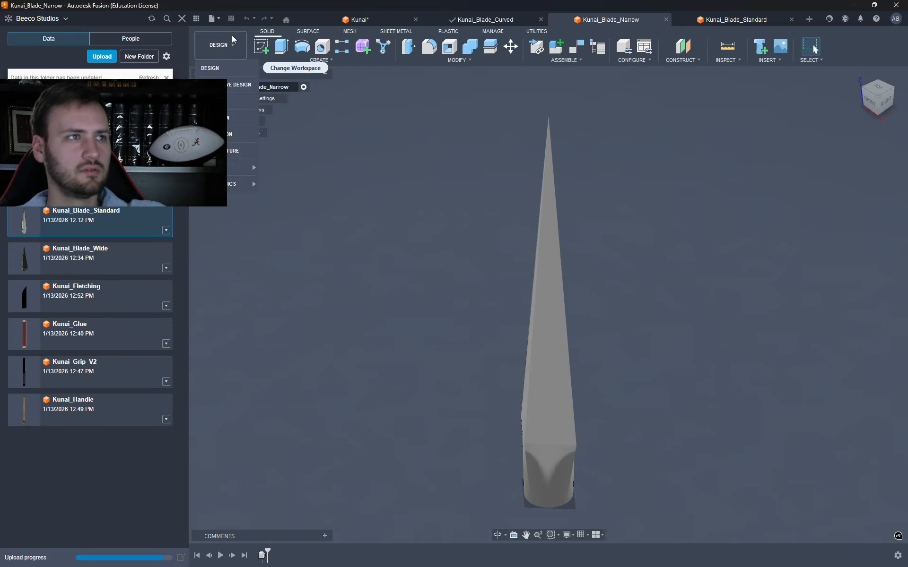
click(238, 101)
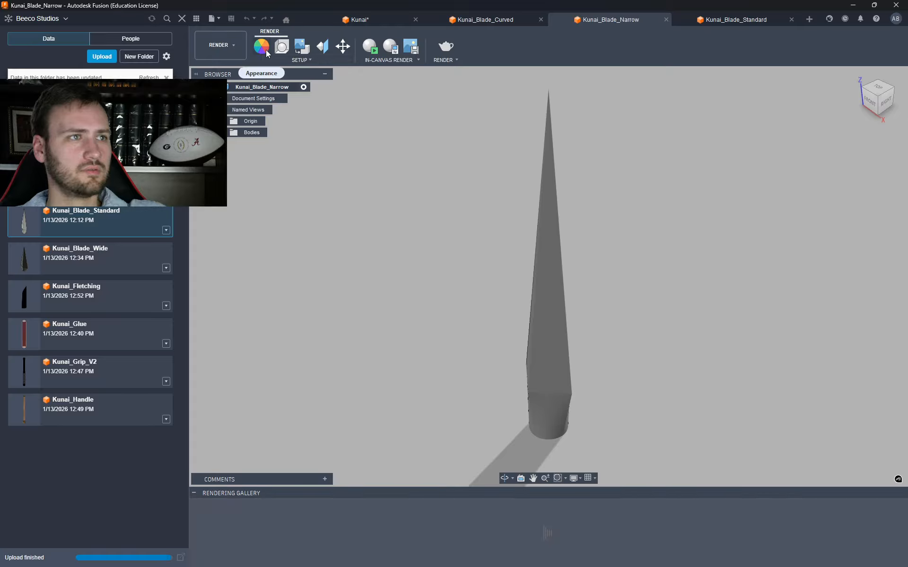
key(a)
drag(773, 381, 541, 317)
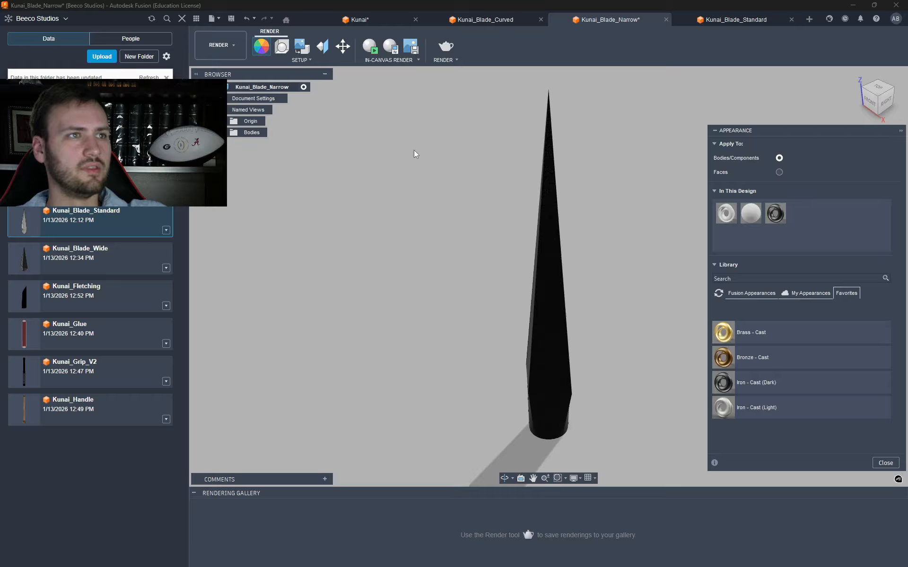
key(Escape)
key(ctrl+s)
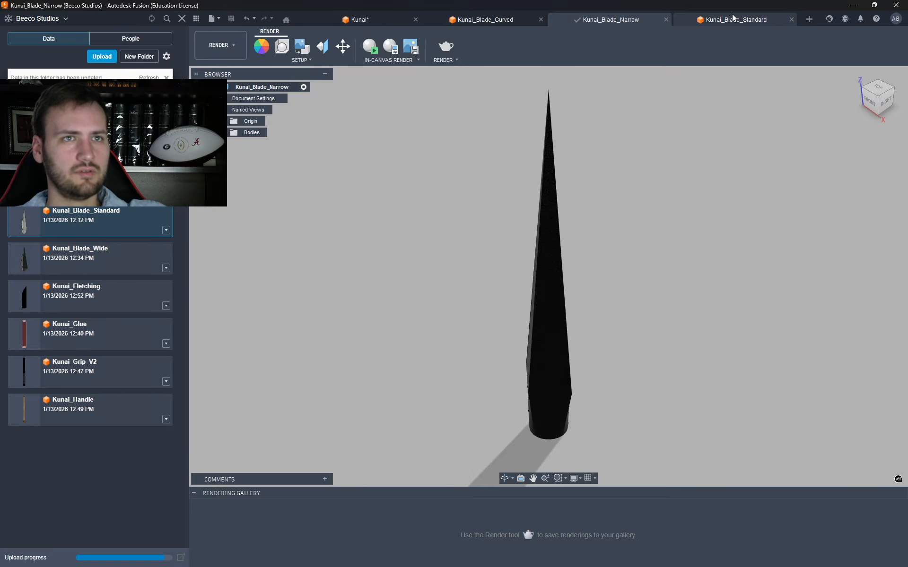
- Apply the Iron - Cast (Dark) render appearance to the Kunai_Blade_Standard body and save the design
click(736, 20)
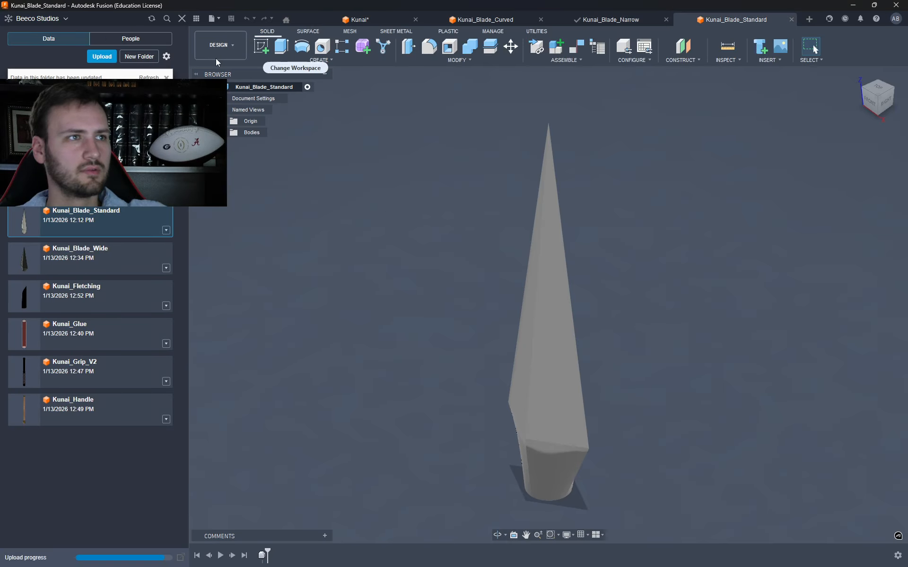
click(216, 58)
click(227, 100)
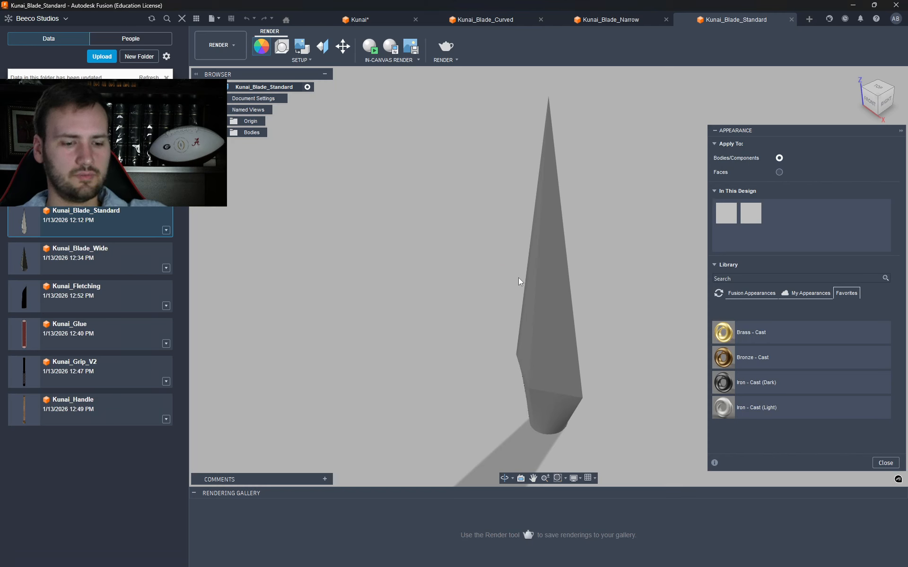
drag(769, 377, 588, 307)
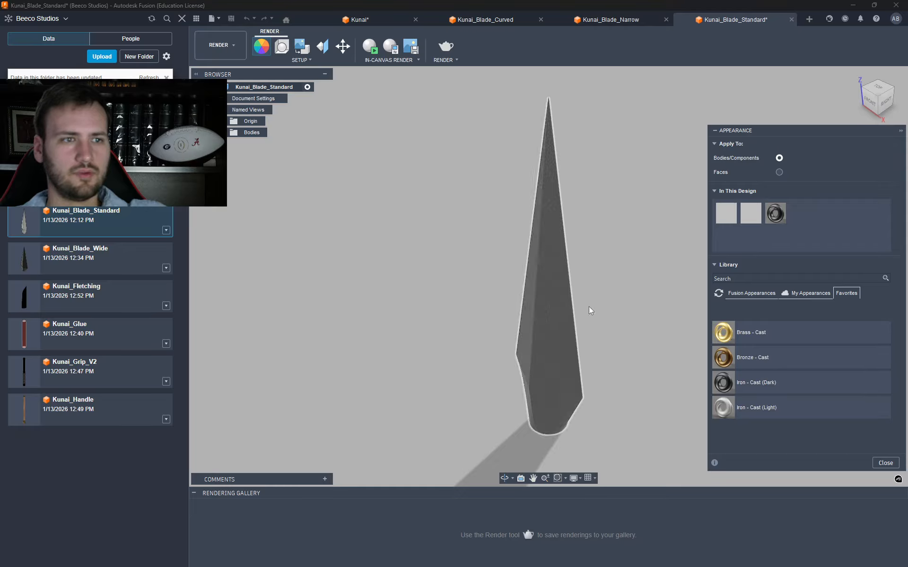
key(Escape)
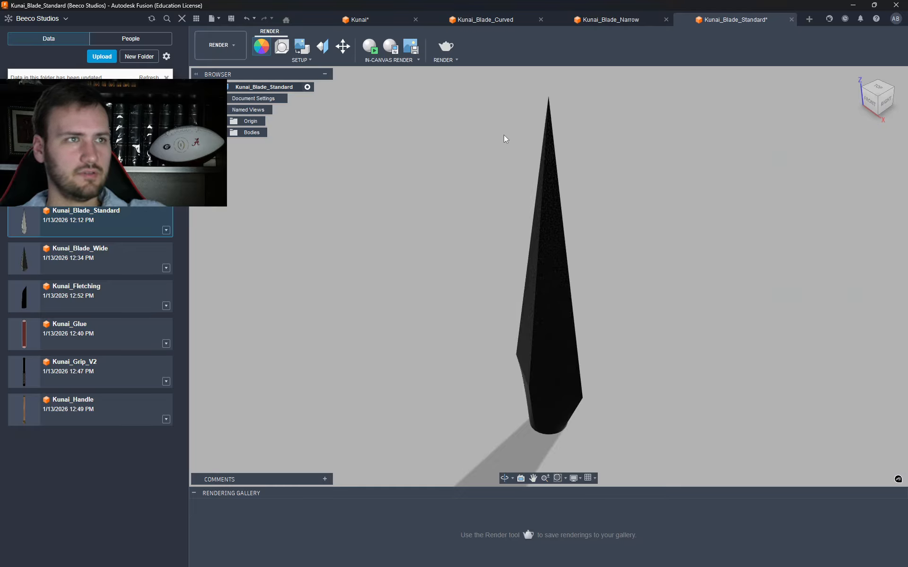
key(ctrl+s)
- Close the three saved blade designs and return to the Kunai assembly
click(540, 19)
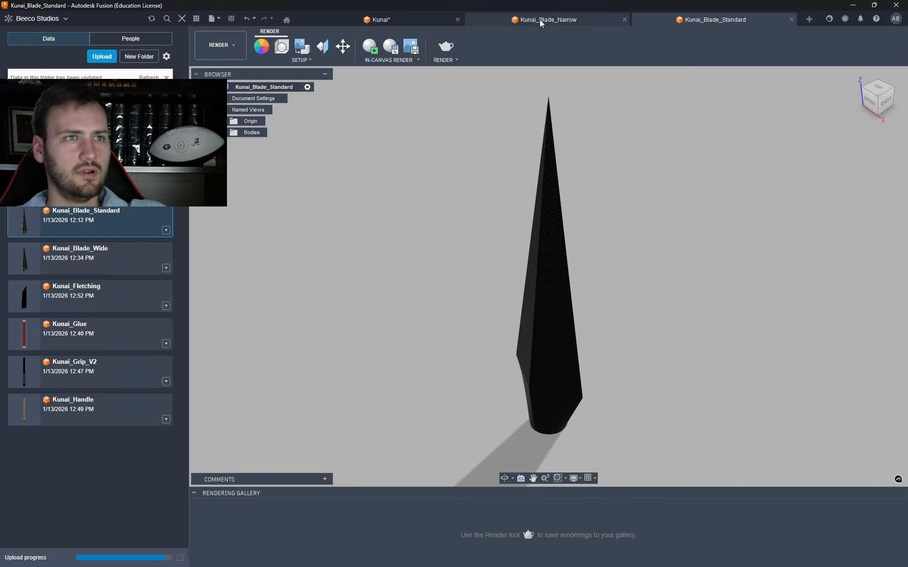
click(624, 20)
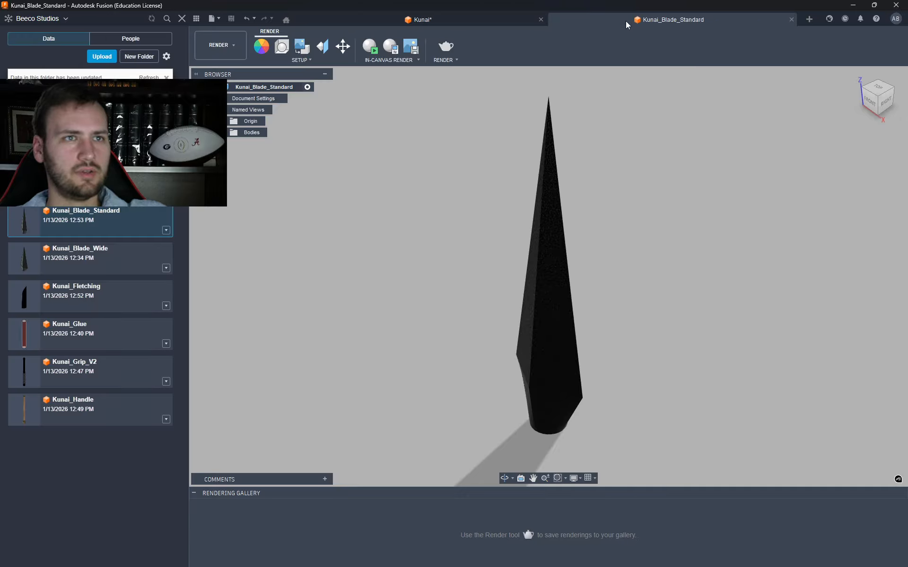
click(791, 19)
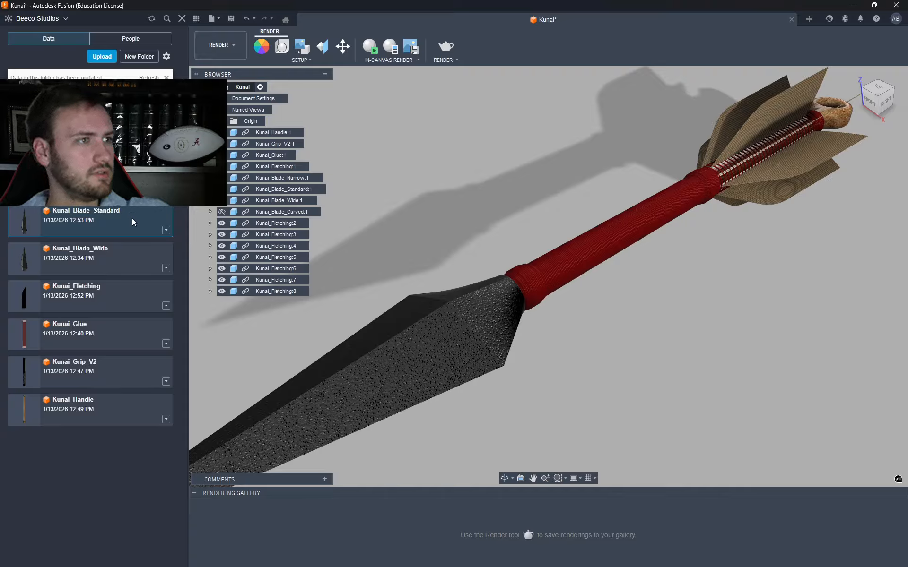
- Copy the Kunai_Blade_Standard design into the Naruto project
right_click(98, 231)
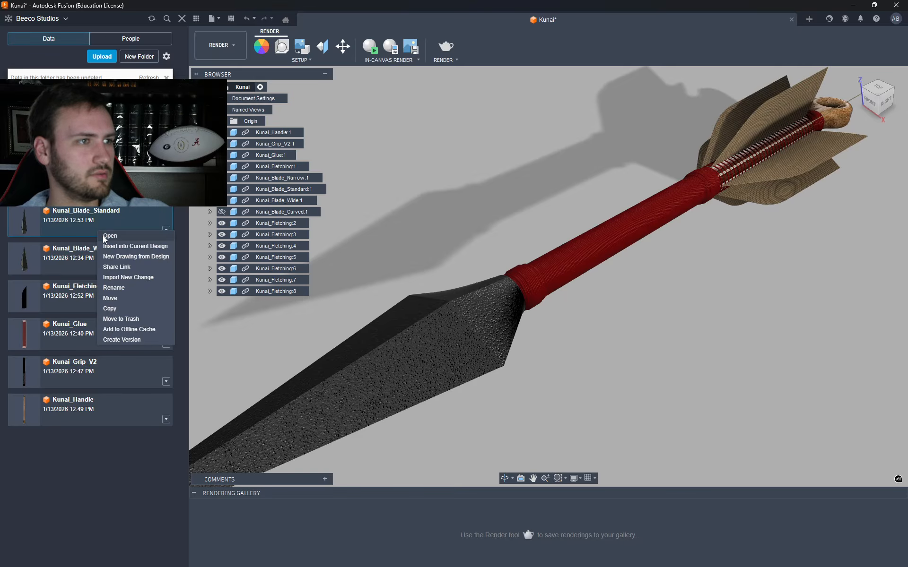
click(126, 308)
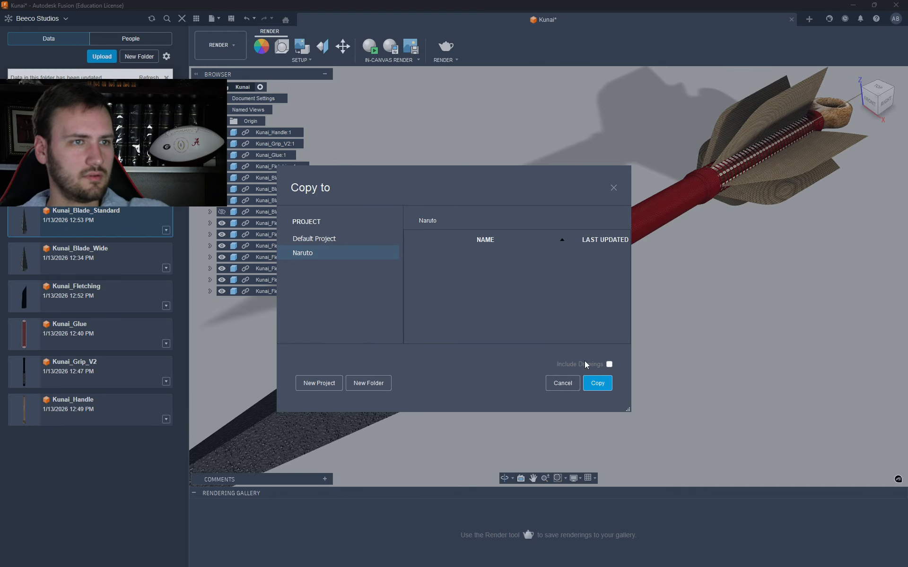
click(595, 384)
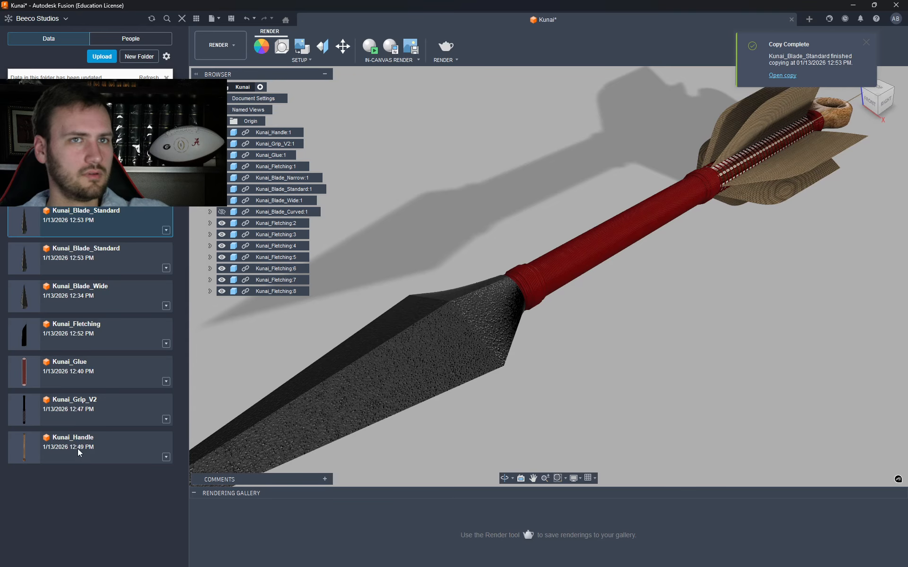
click(77, 449)
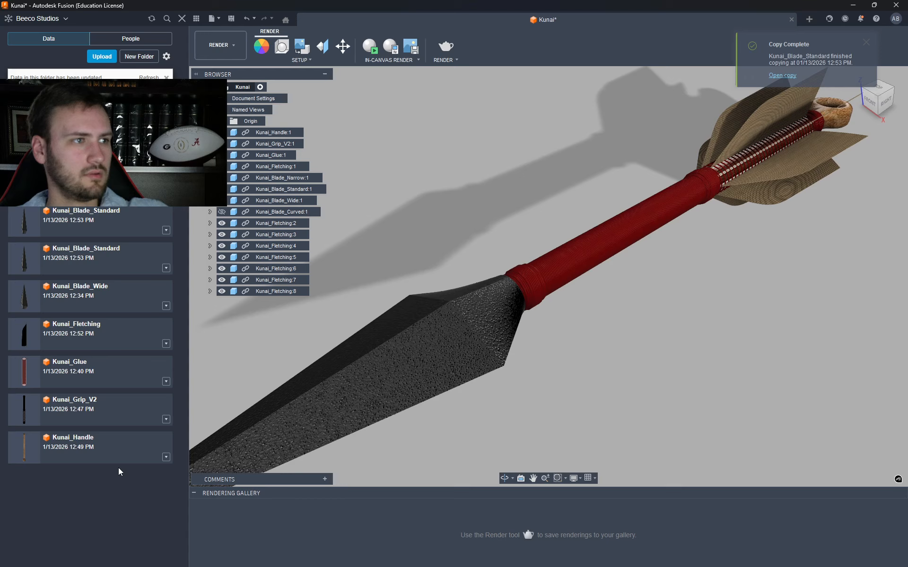
- Try to rename the copied blade design as Kunai_Blade_Standard (Bronze)
right_click(109, 250)
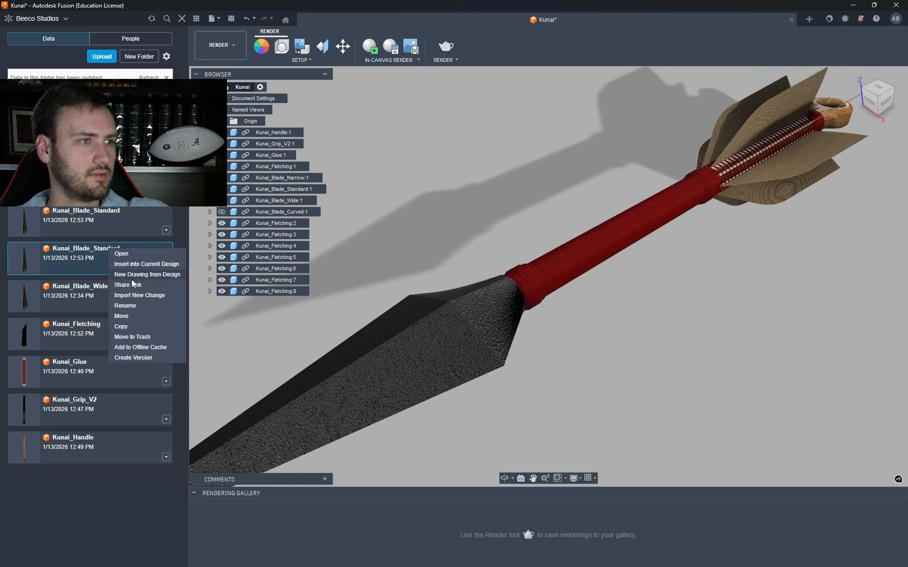
click(125, 305)
click(105, 249)
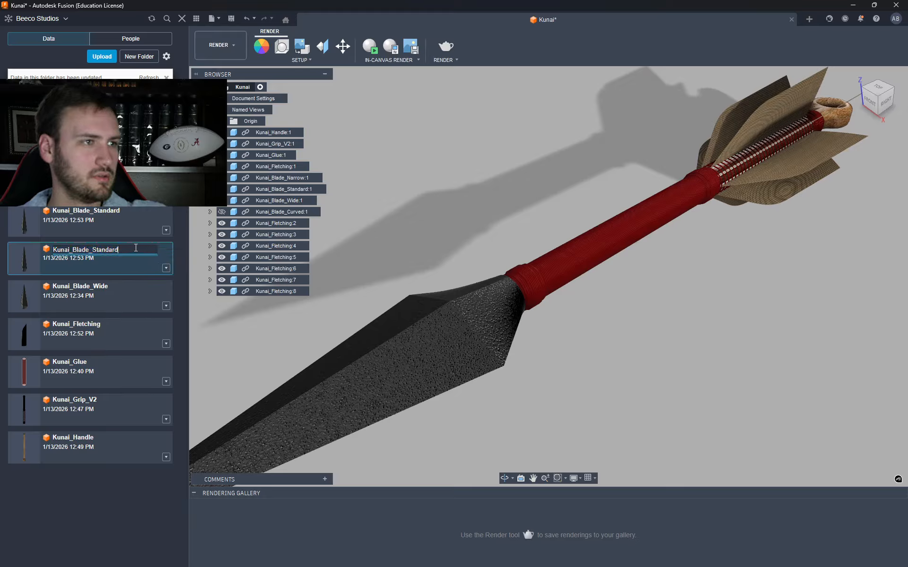
click(135, 248)
text(()
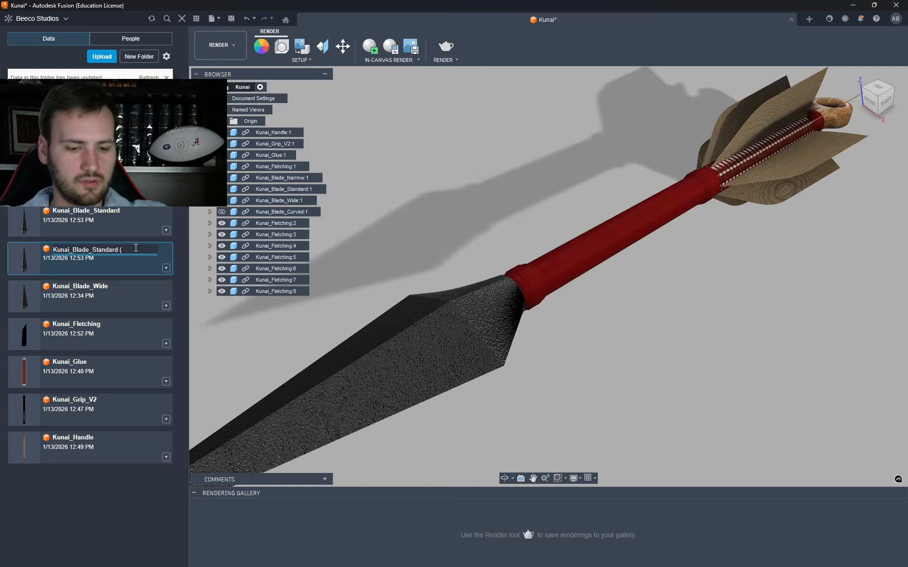
text(Bronze))
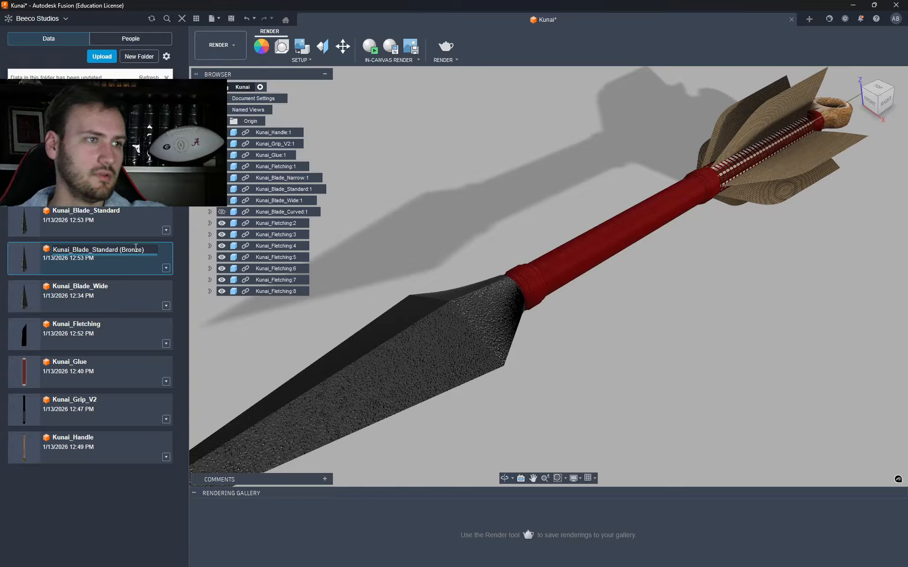
click(115, 460)
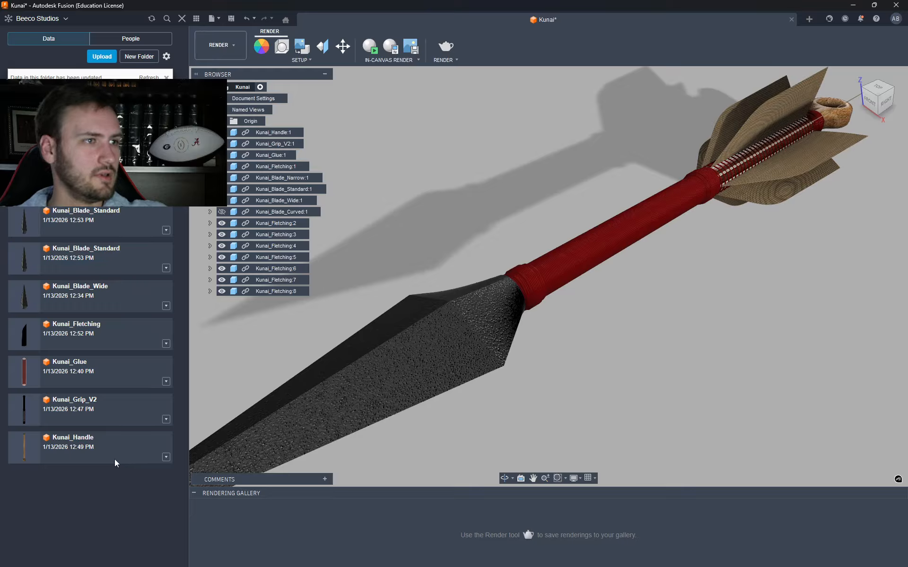
- Move the duplicate Kunai_Blade_Standard design to the trash and confirm its deletion
click(107, 265)
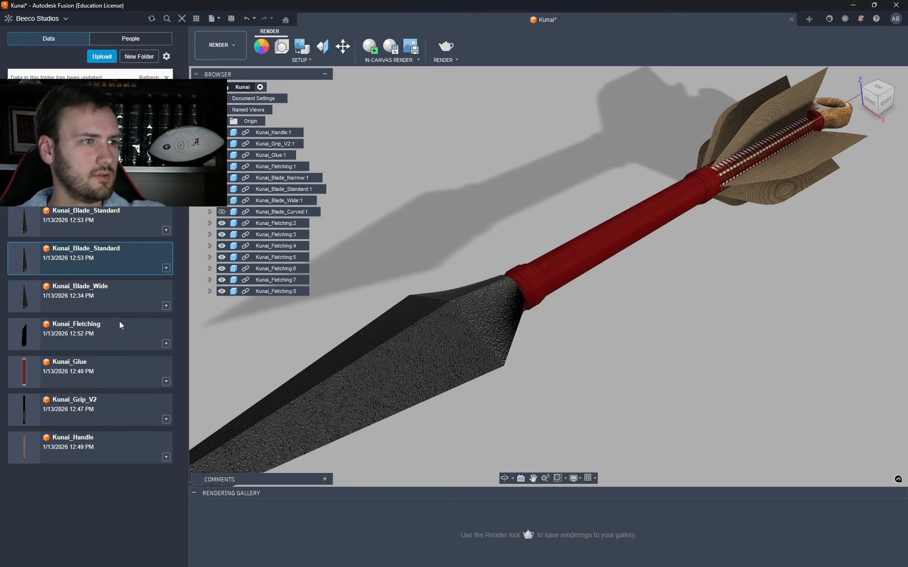
right_click(107, 262)
click(137, 352)
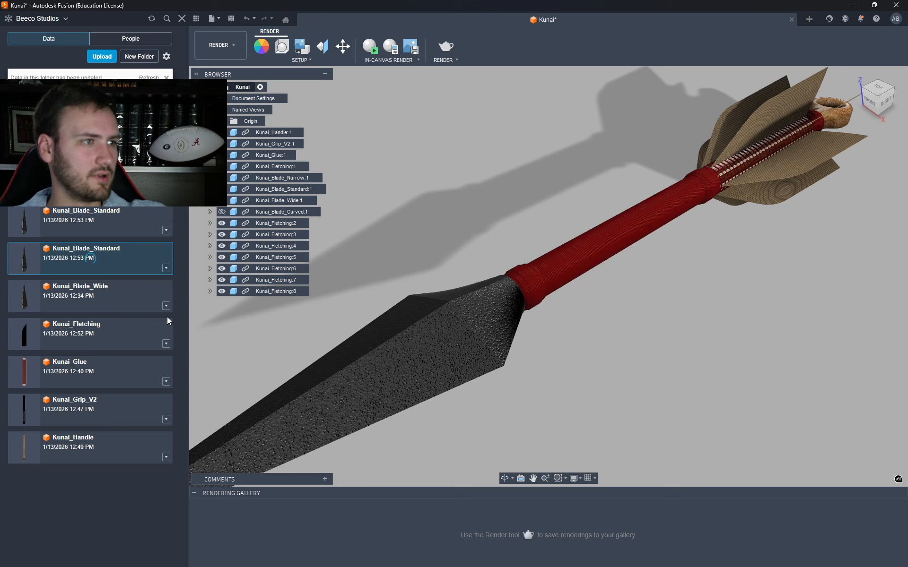
click(512, 303)
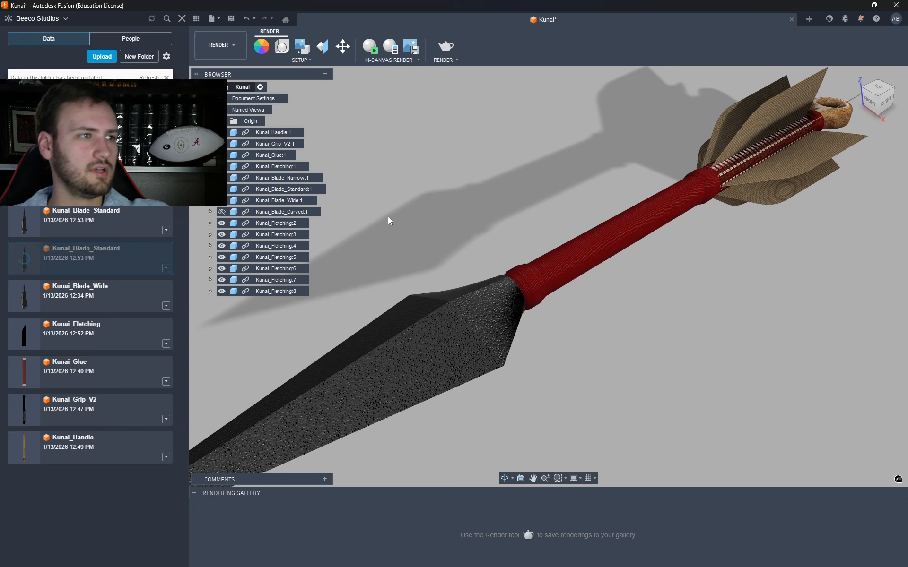
- Bring the whole kunai into view and open the render scene settings
shift+middle_drag(388, 204, 486, 251)
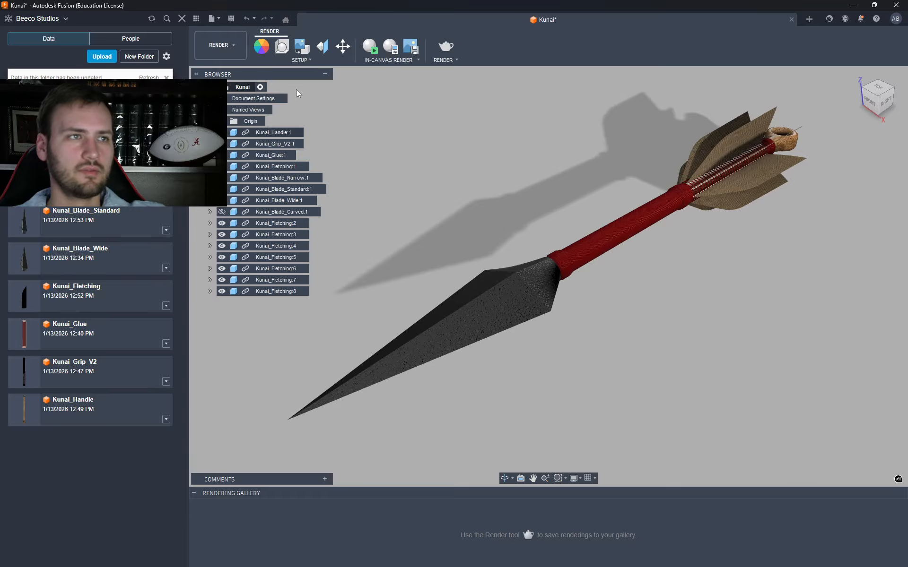
click(284, 47)
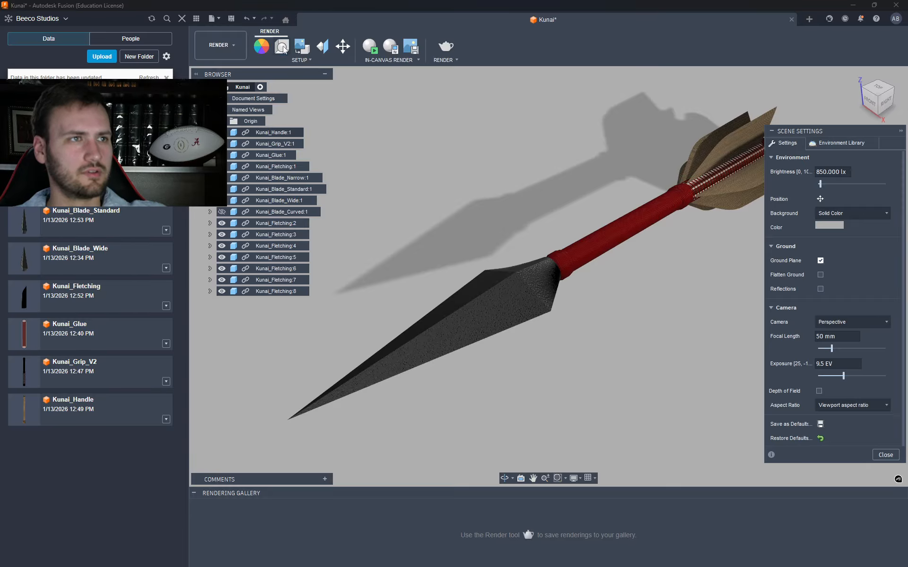
- Try the Flatten Ground and Reflections options on the scene's ground plane, leaving both off
click(820, 274)
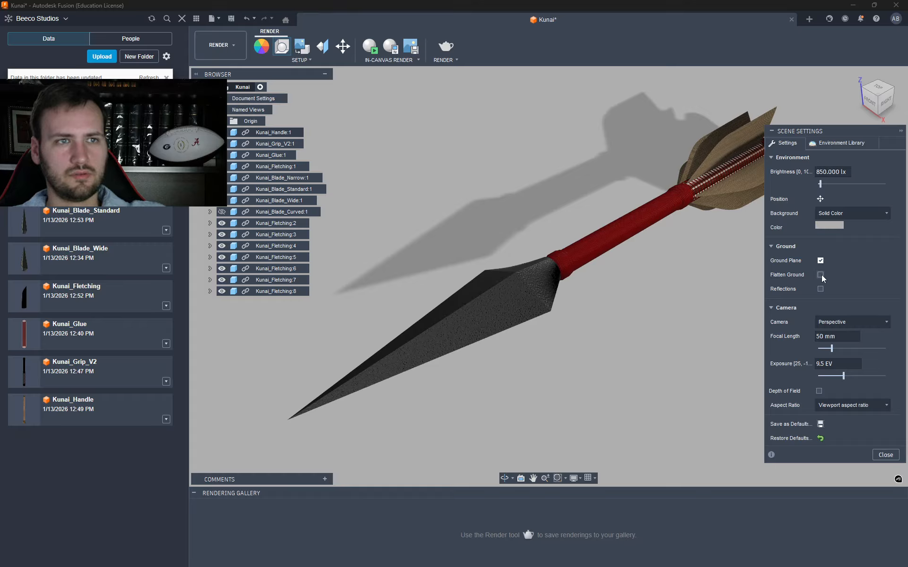
click(820, 289)
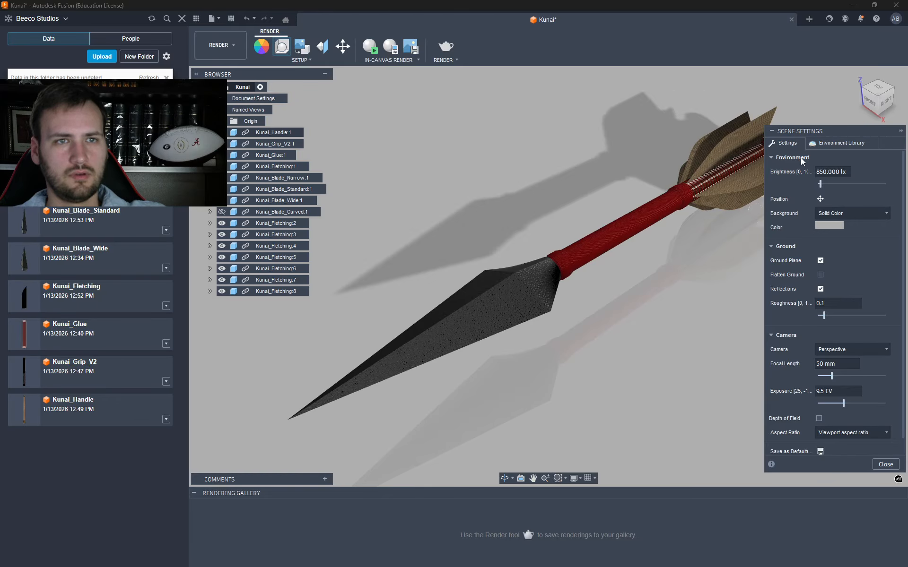
click(820, 289)
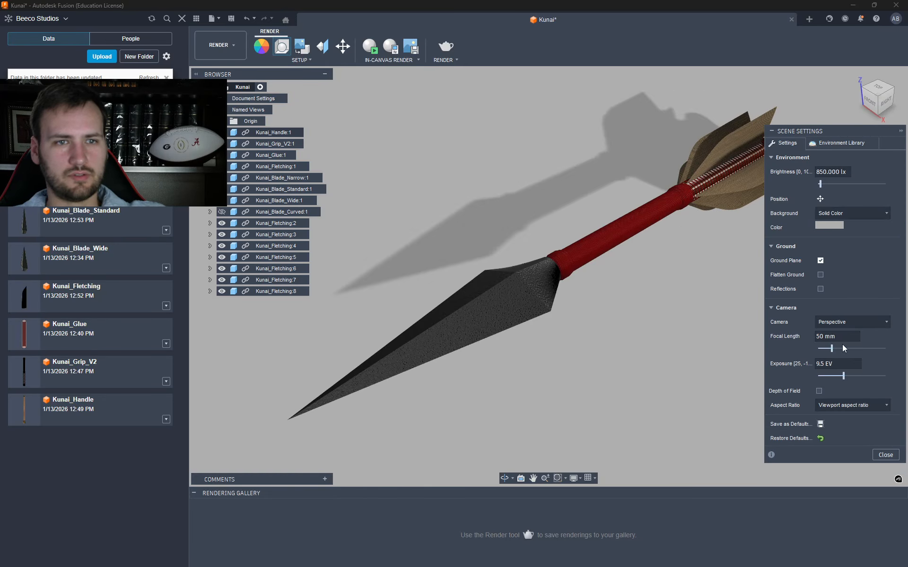